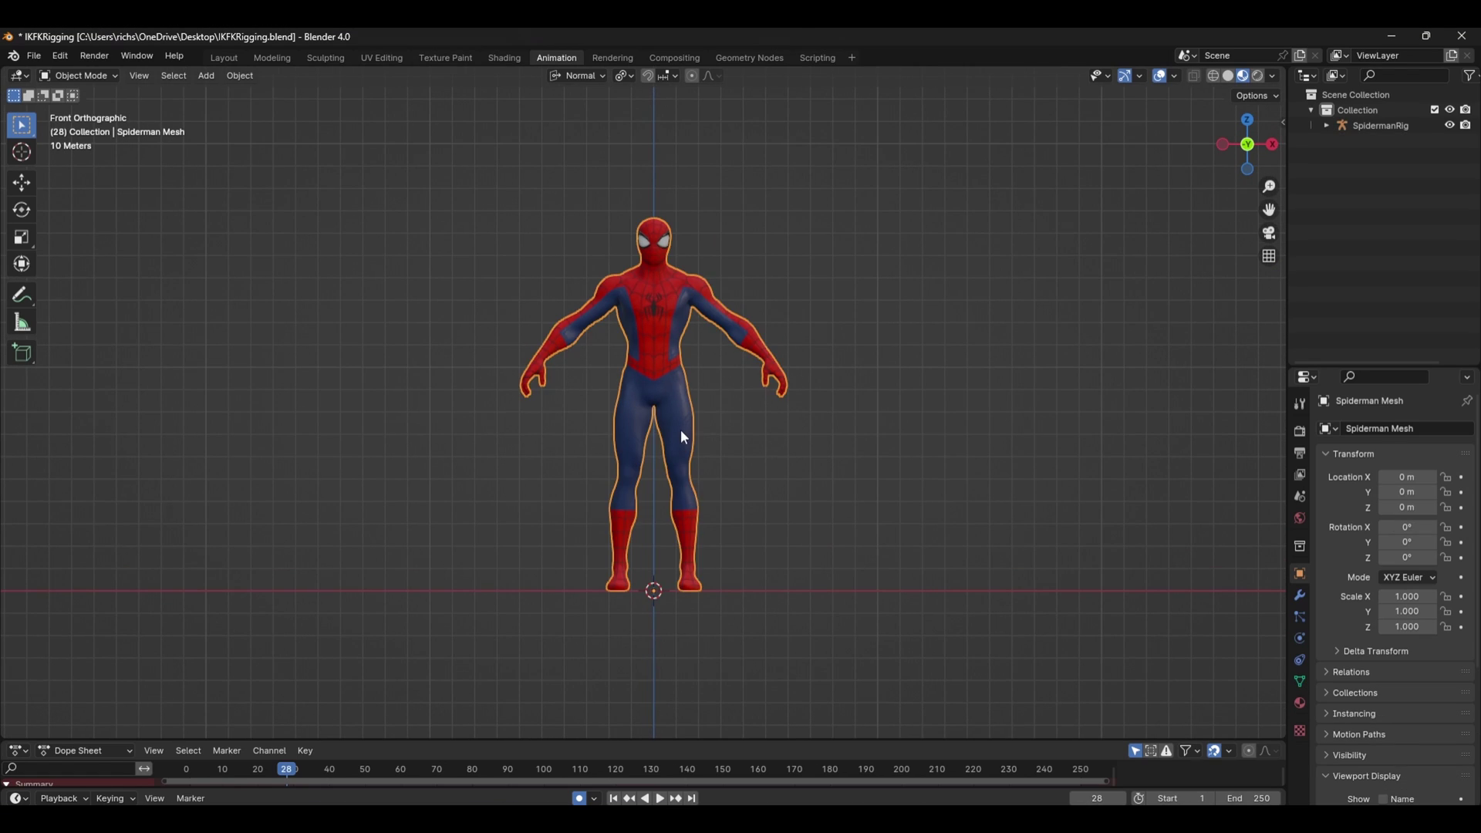
Add a single-bone armature to the character and extrude a new bone from the end of the horizontal left arm bone.
{"action": "scroll", "coordinate": [713, 434], "scroll_direction": "up", "scroll_amount": 3}
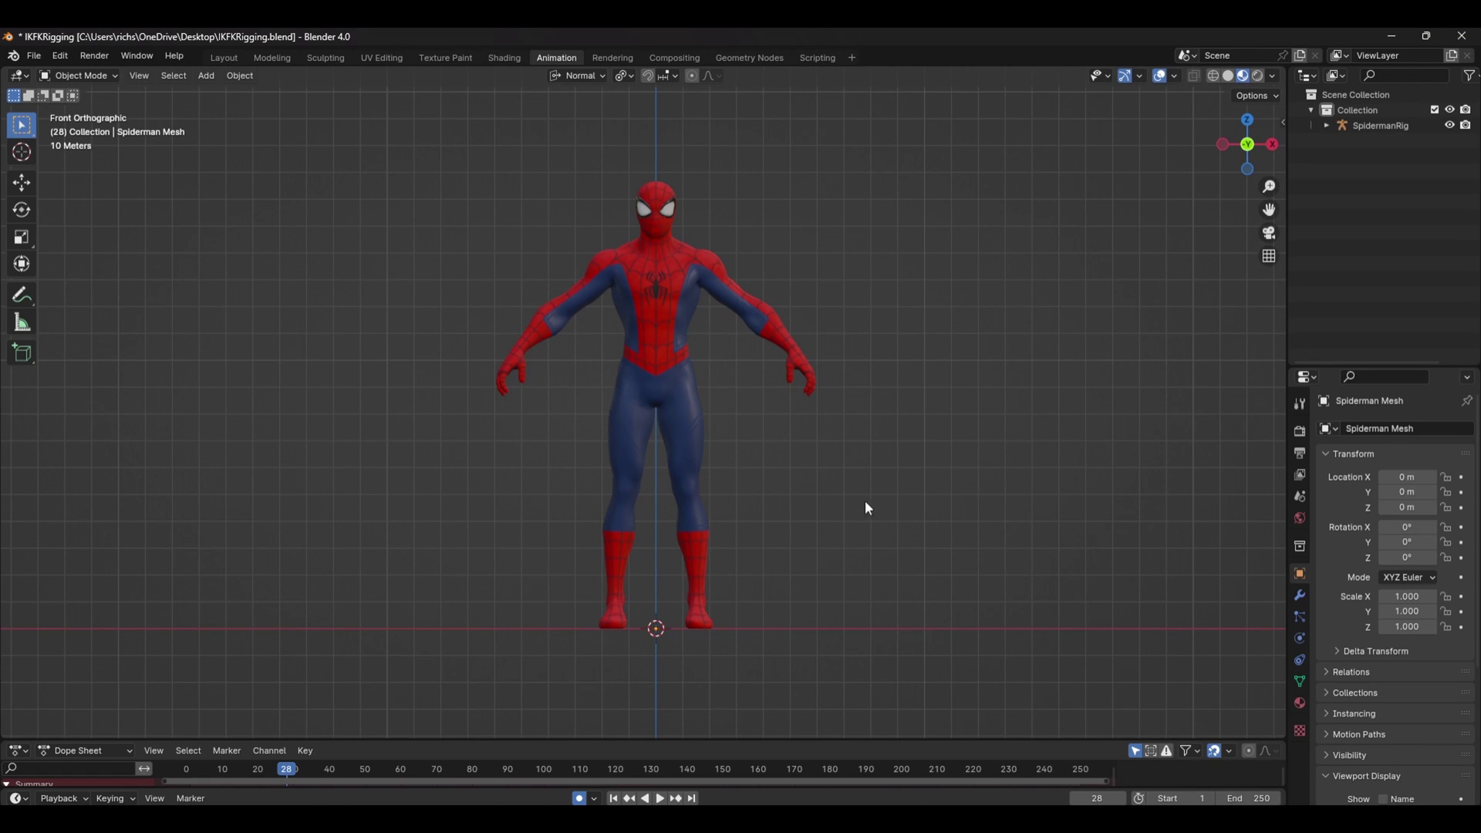
{"action": "key", "text": "shift+a"}
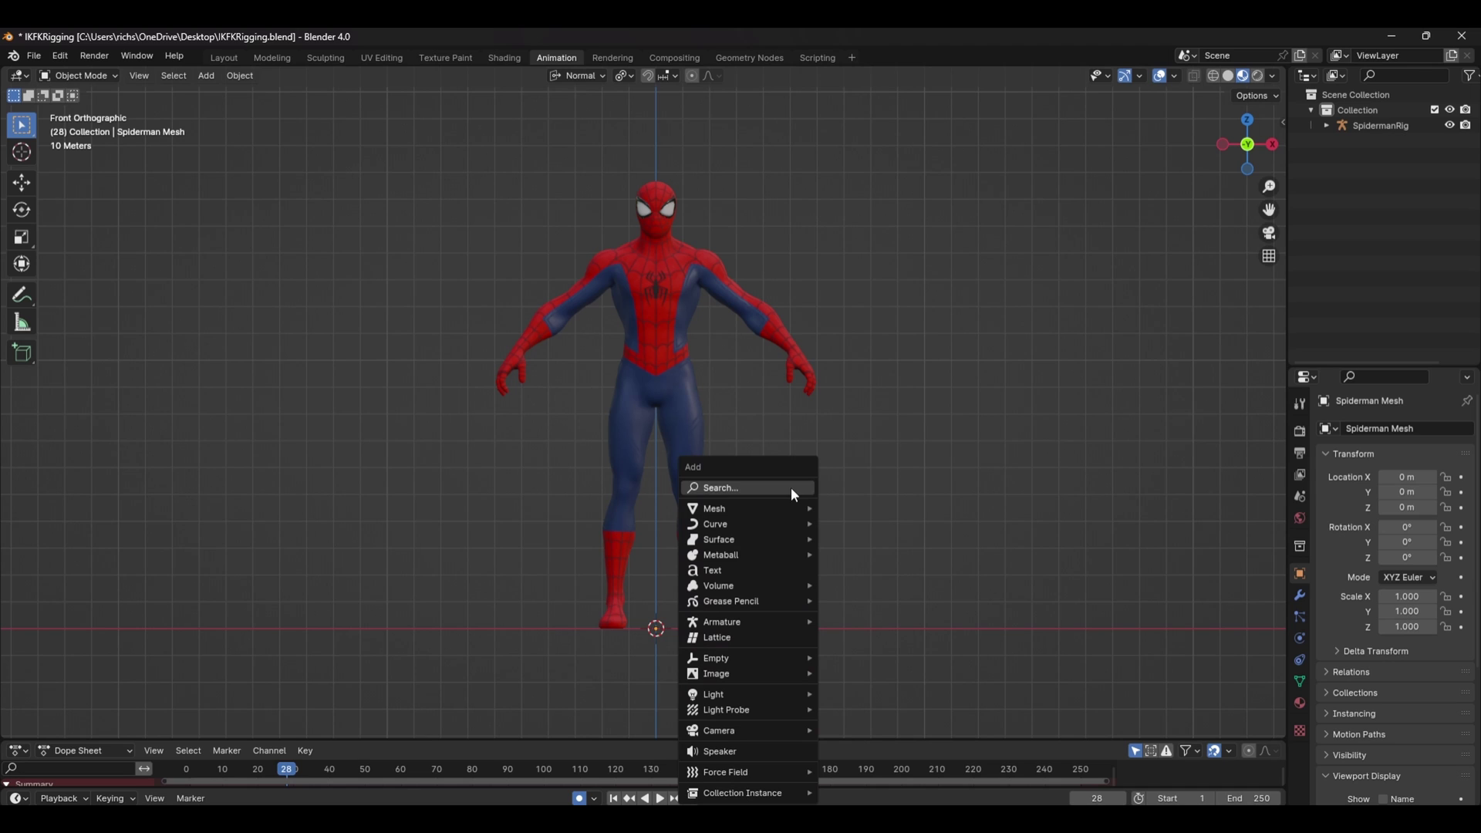
{"action": "mouse_move", "coordinate": [741, 621]}
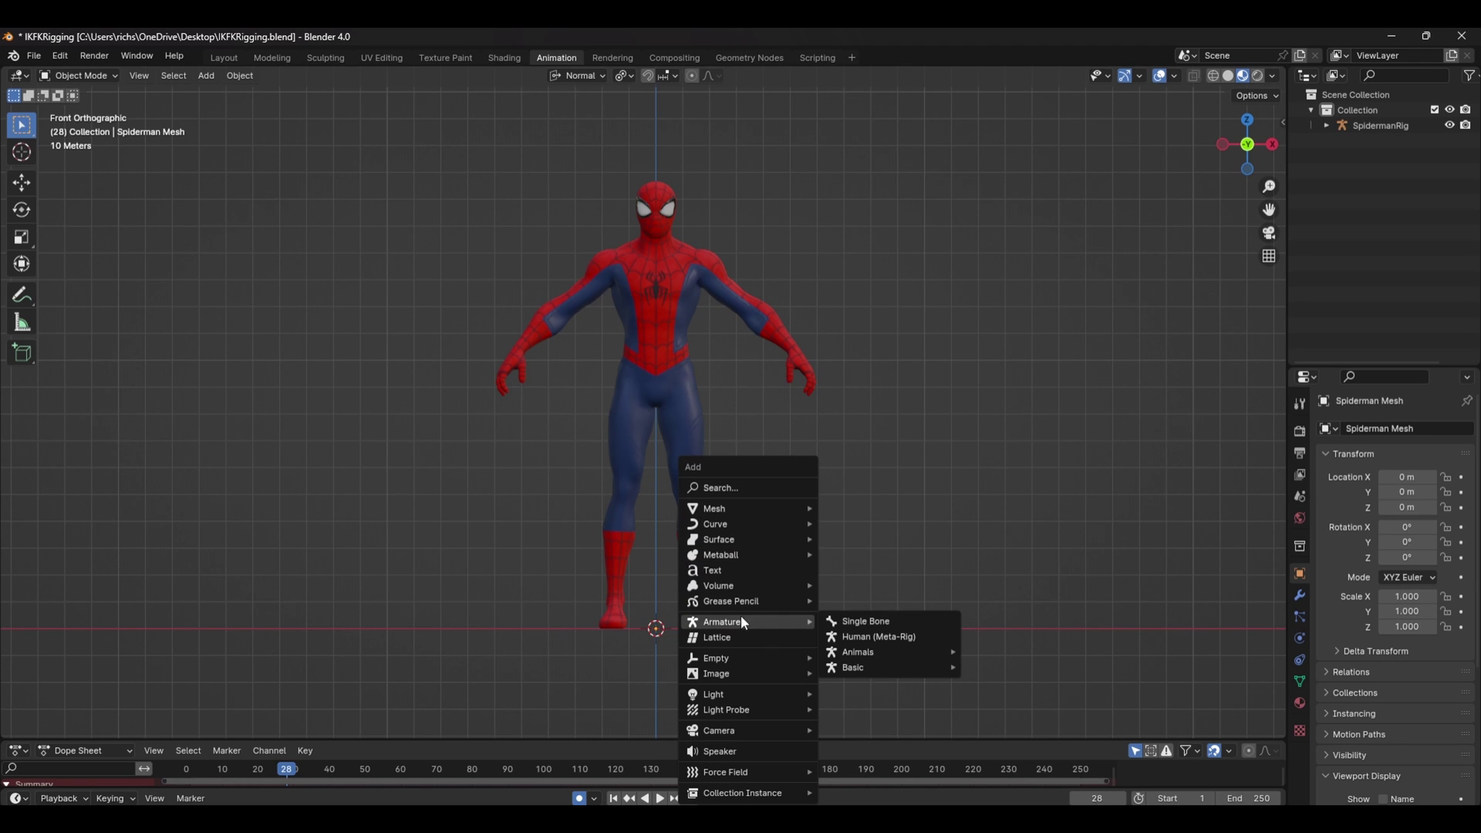
{"action": "left_click", "coordinate": [865, 623]}
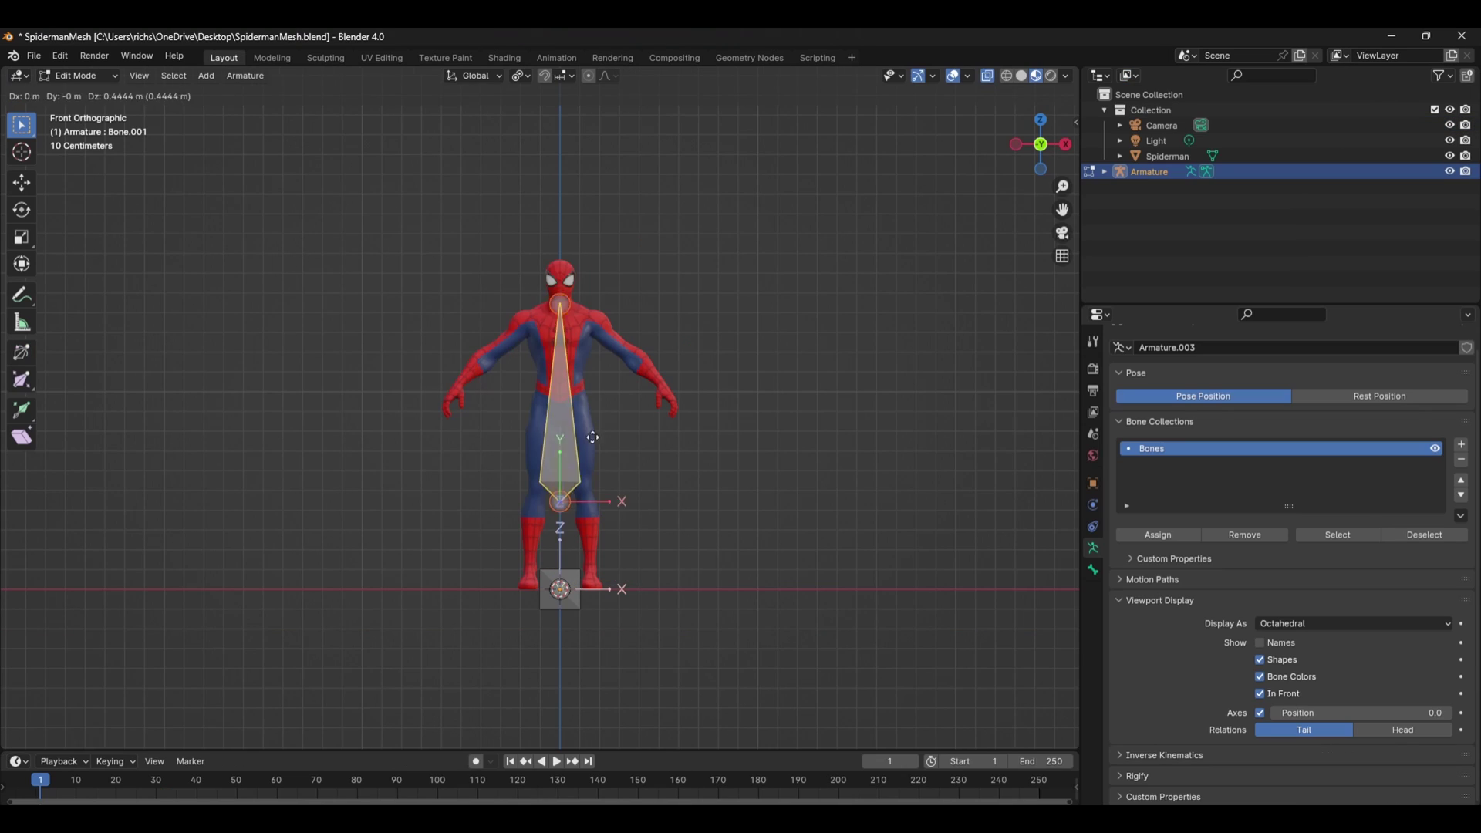
{"action": "right_click", "coordinate": [543, 366]}
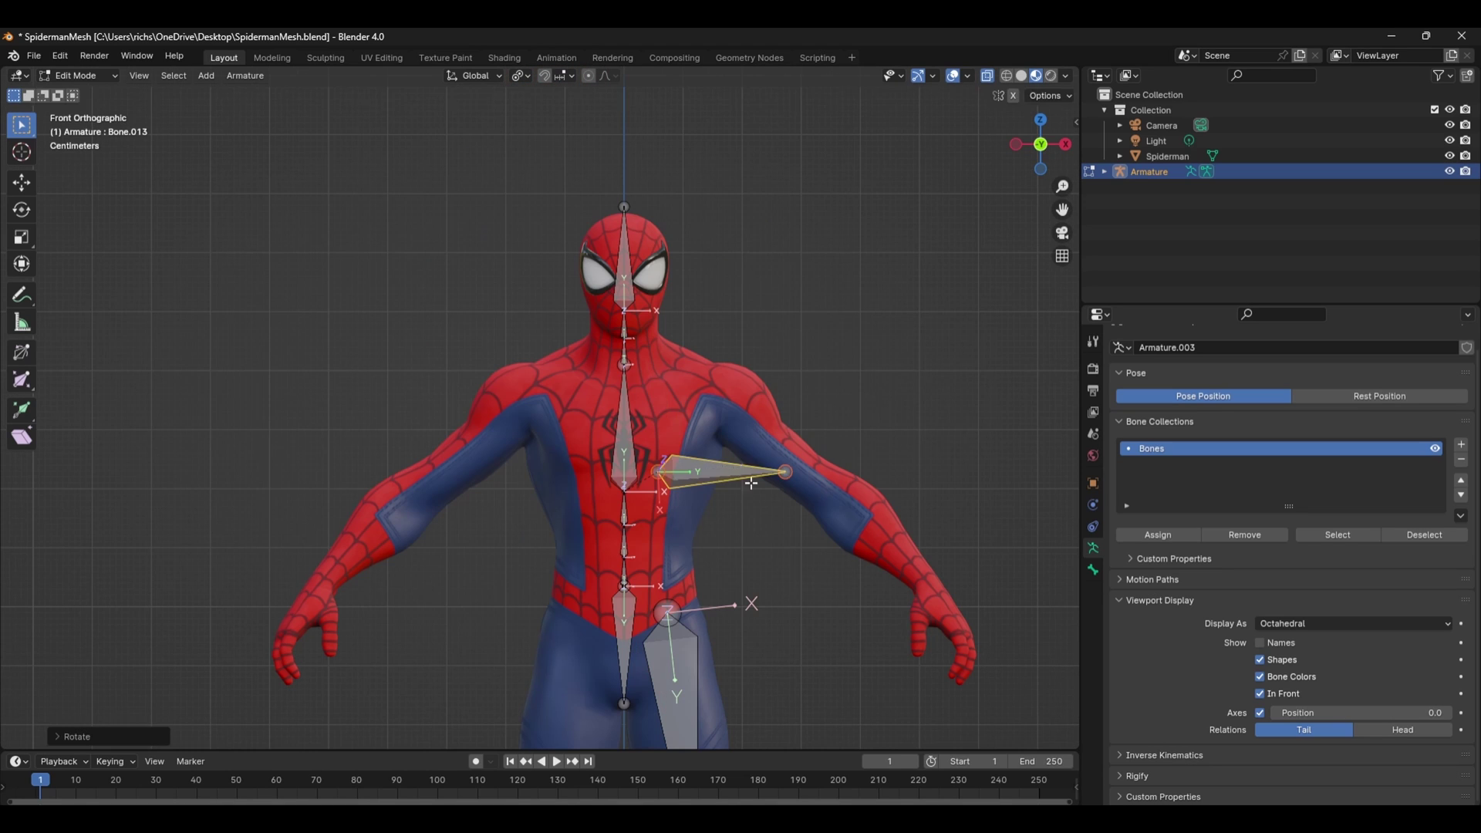
{"action": "key", "text": "e"}
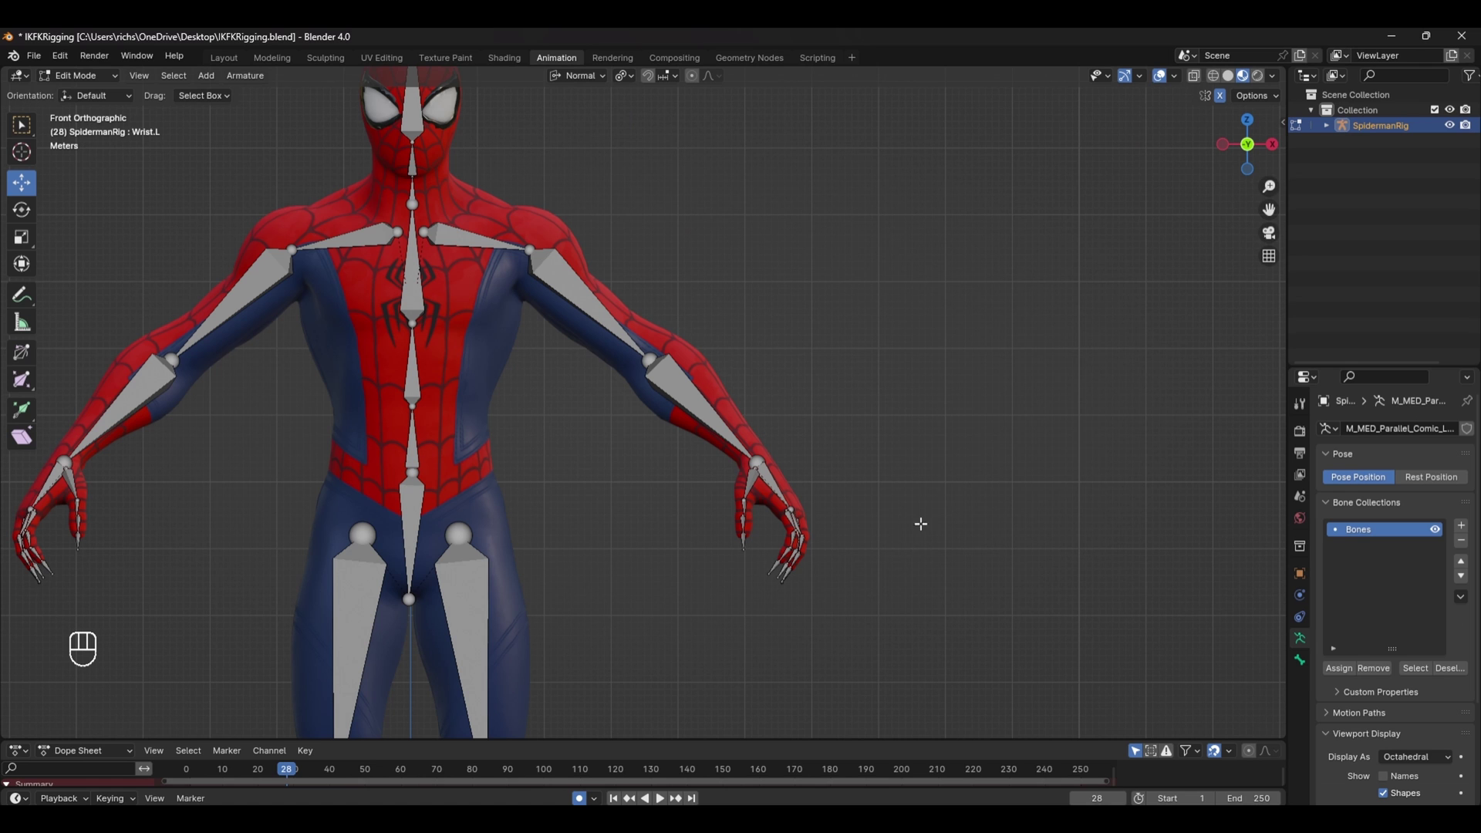
Duplicate the Arm.L, Elbow.L and Wrist.L bones in place.
{"action": "scroll", "coordinate": [783, 363], "scroll_direction": "down", "scroll_amount": 5}
{"action": "scroll", "coordinate": [788, 361], "scroll_direction": "up", "scroll_amount": 6}
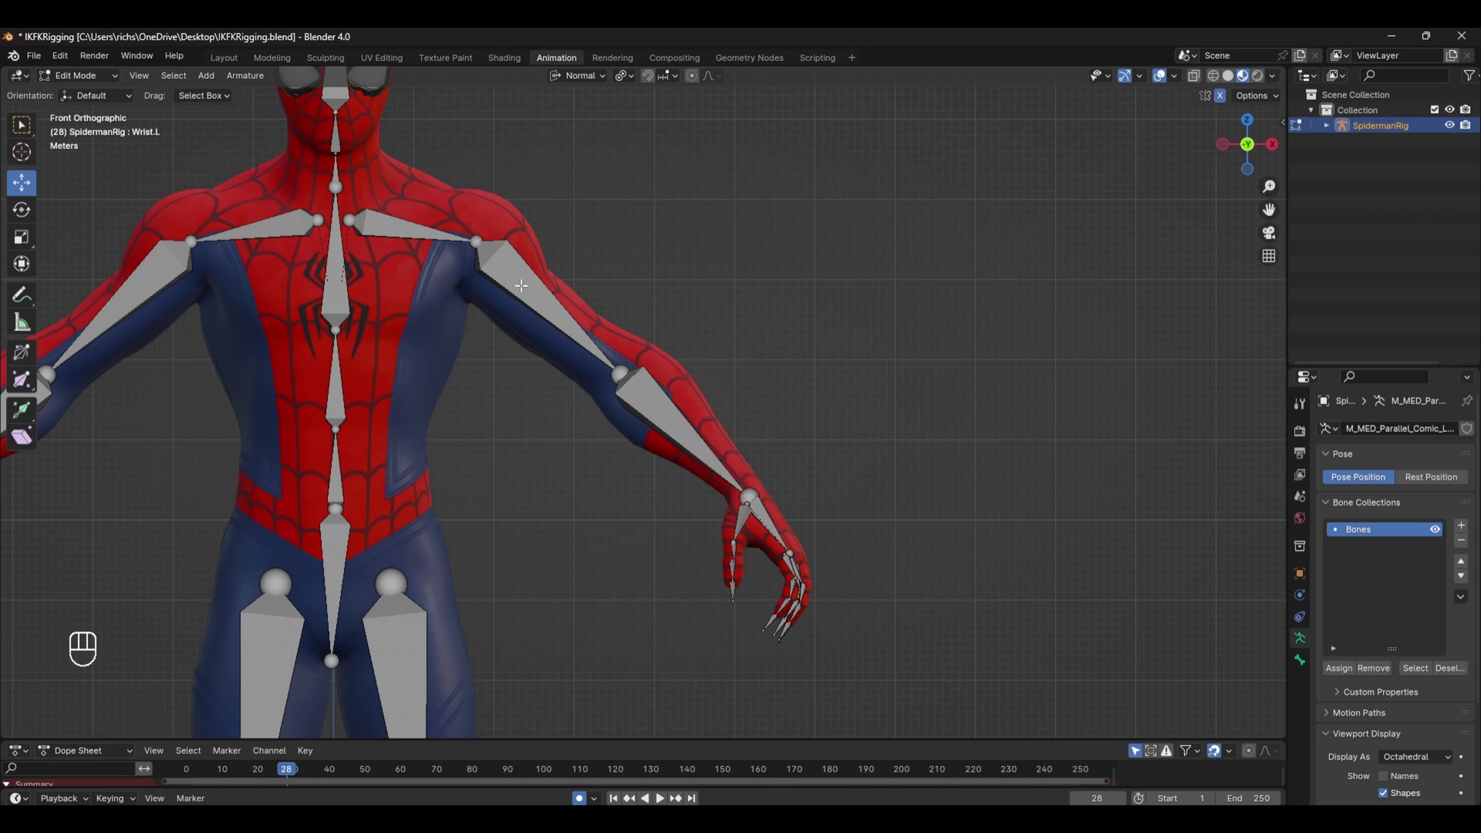
{"action": "left_click", "coordinate": [522, 285]}
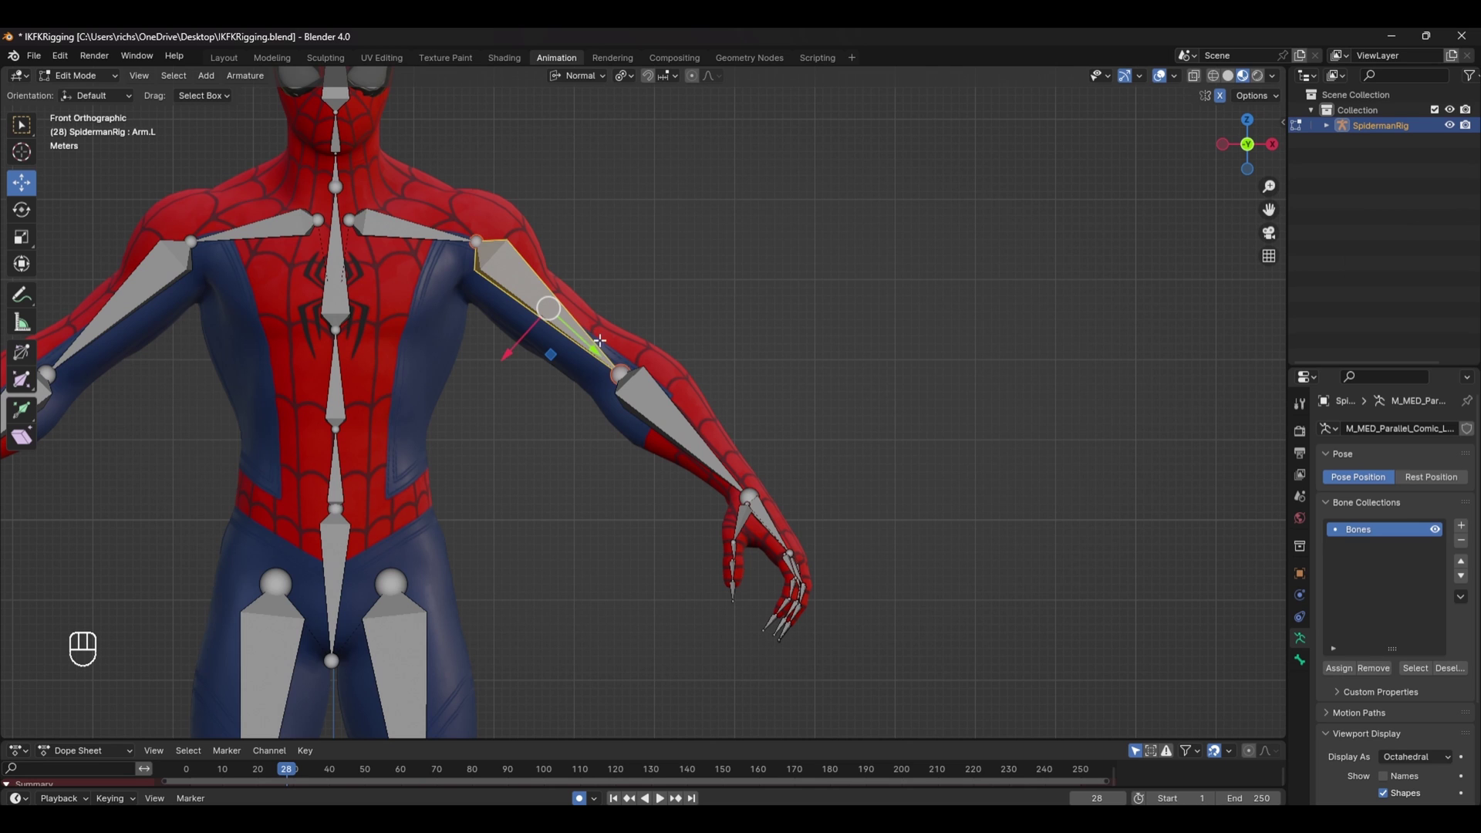
{"action": "left_click", "coordinate": [732, 447], "text": "shift"}
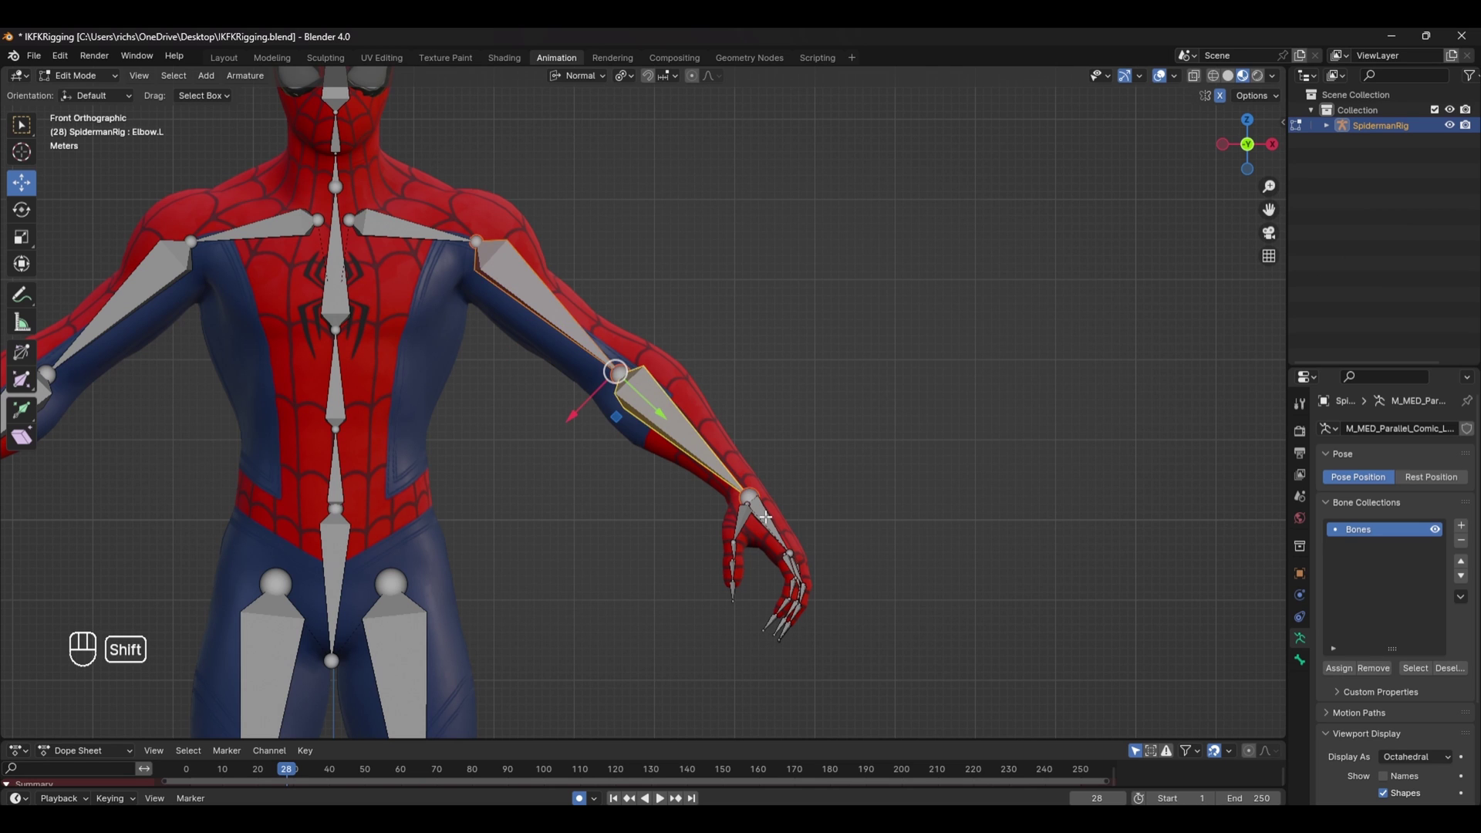
{"action": "left_click", "coordinate": [765, 516], "text": "shift"}
{"action": "key", "text": "shift+d"}
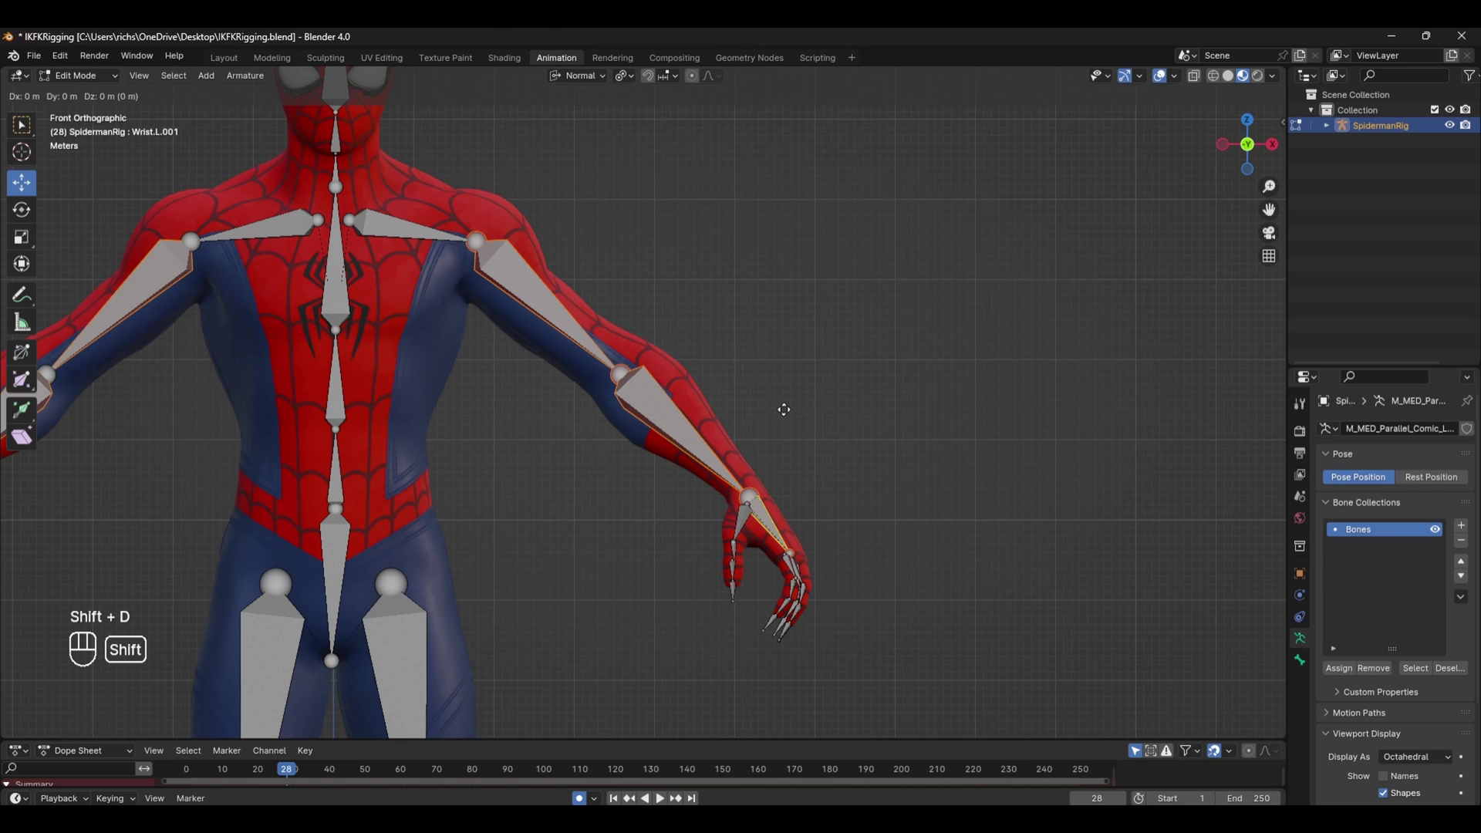
{"action": "right_click", "coordinate": [848, 344]}
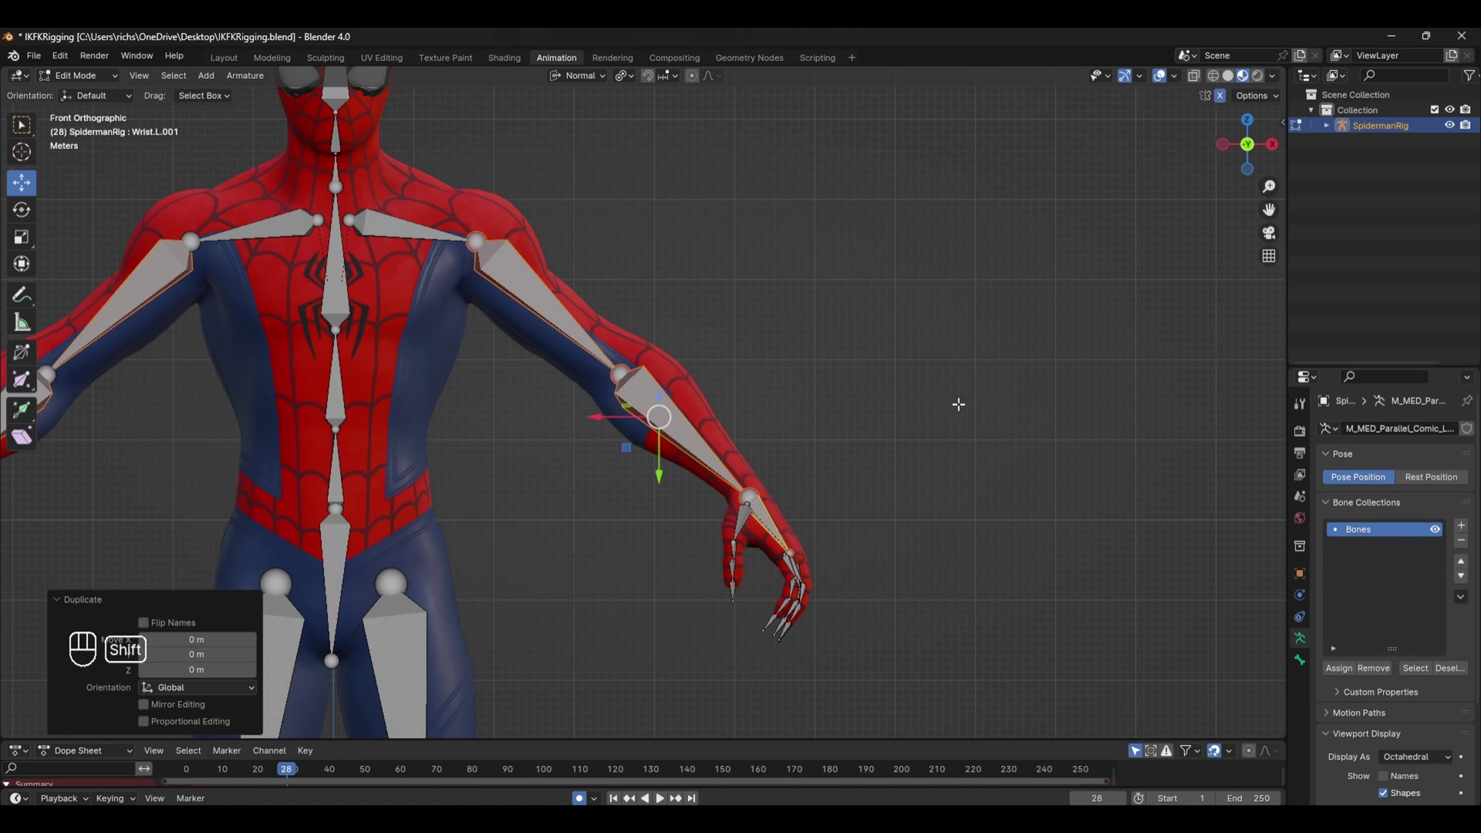
Add the duplicated arm bones to a new bone collection named "ik".
{"action": "key", "text": "shift+m"}
{"action": "left_click", "coordinate": [950, 443]}
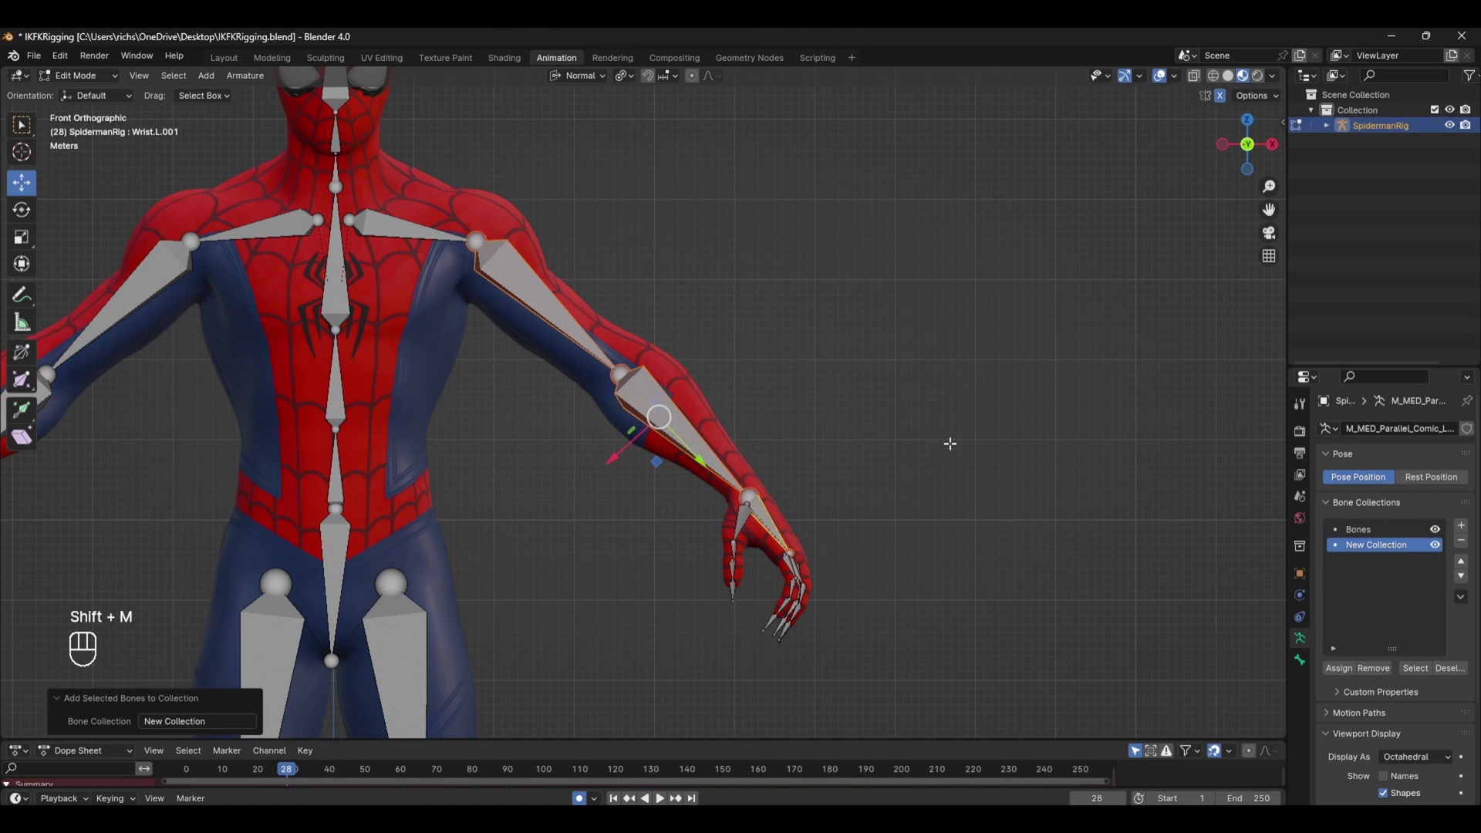
{"action": "double_click", "coordinate": [1388, 546]}
{"action": "type", "text": "ik"}
{"action": "key", "text": "Return"}
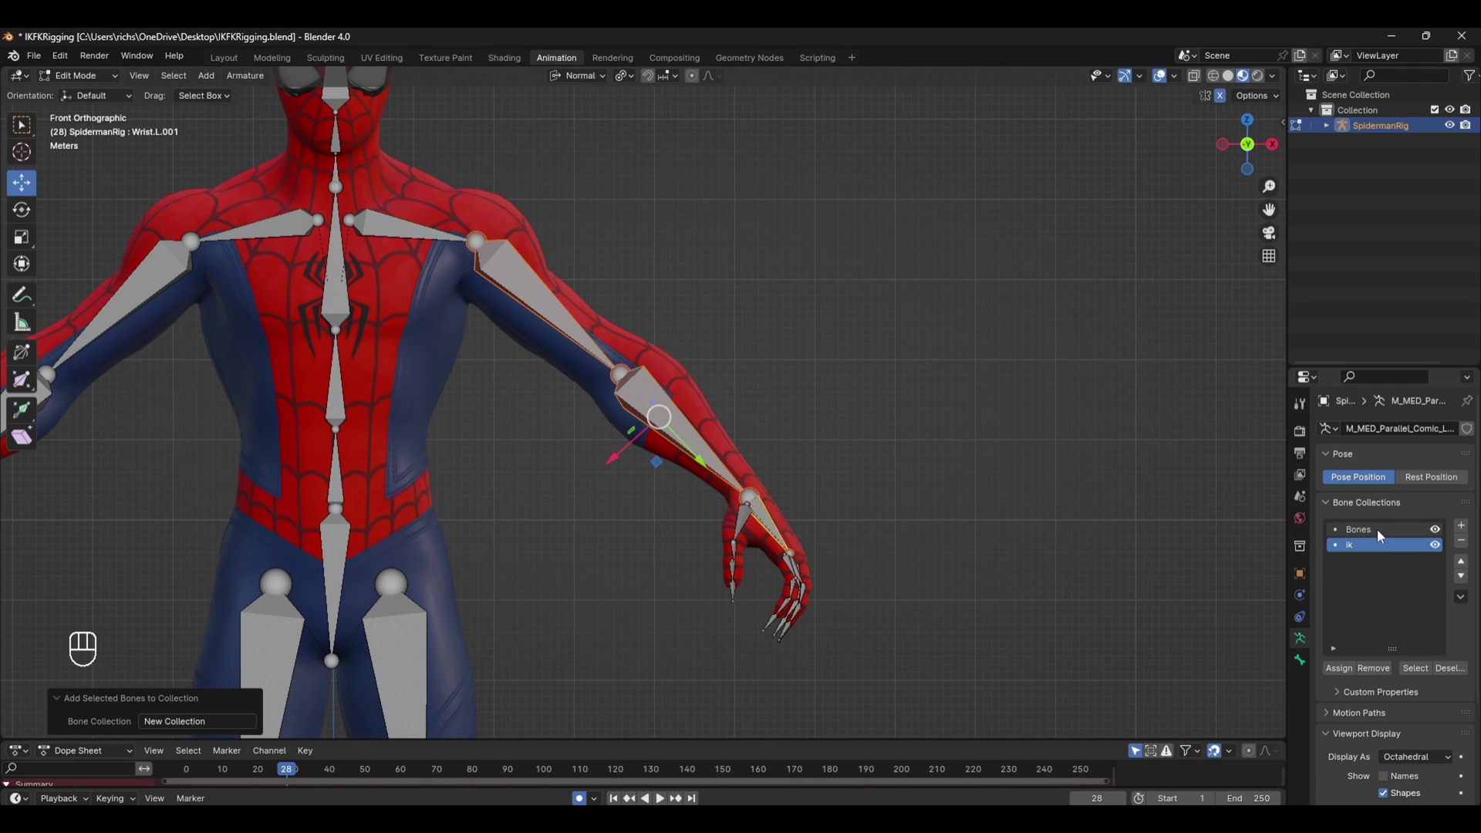
Remove the duplicated arm bones from the Bones collection and make the ik collection active.
{"action": "left_click_drag", "start_coordinate": [1285, 529], "coordinate": [1043, 529]}
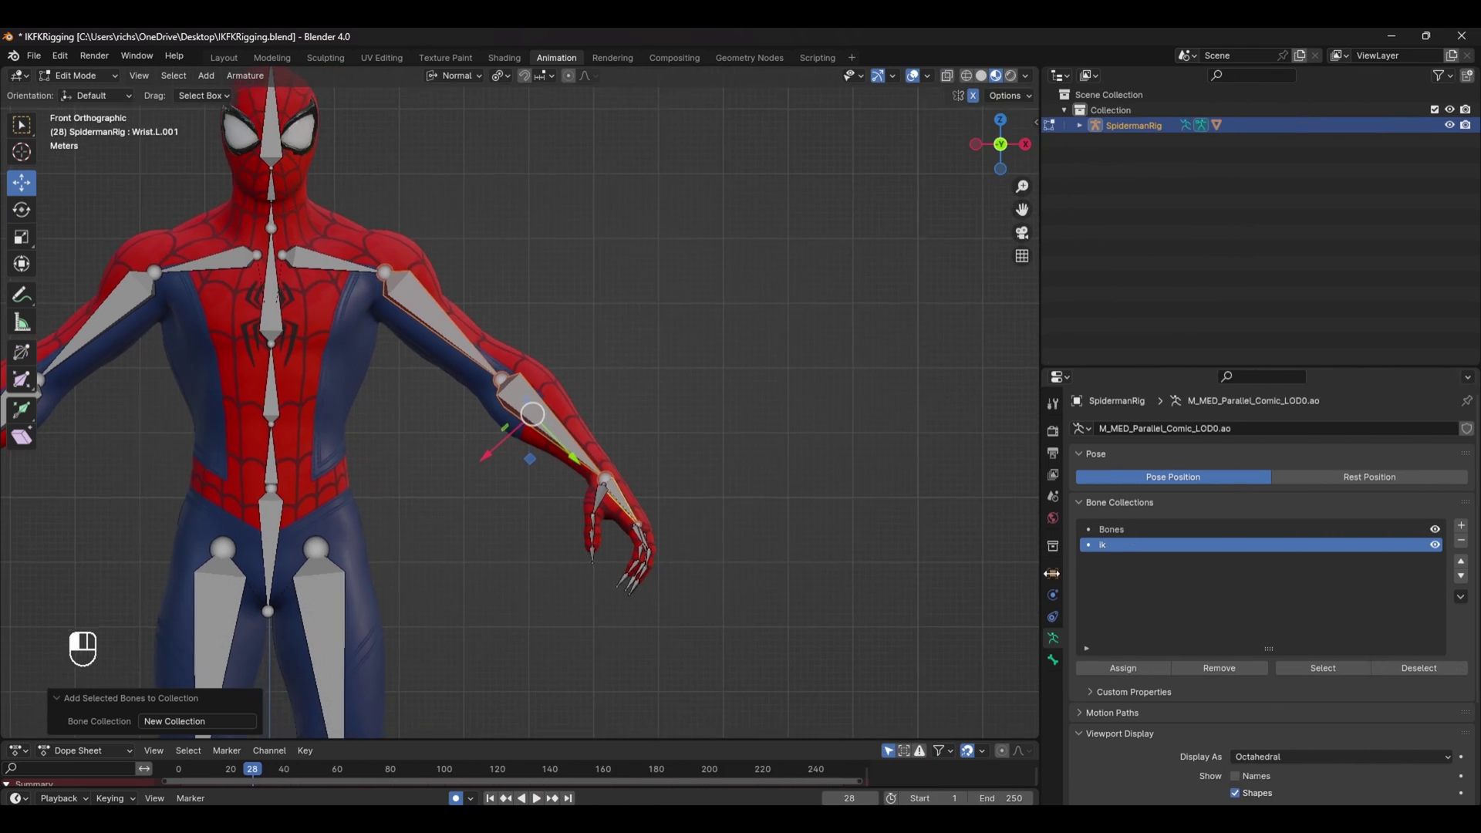
{"action": "left_click", "coordinate": [1122, 532]}
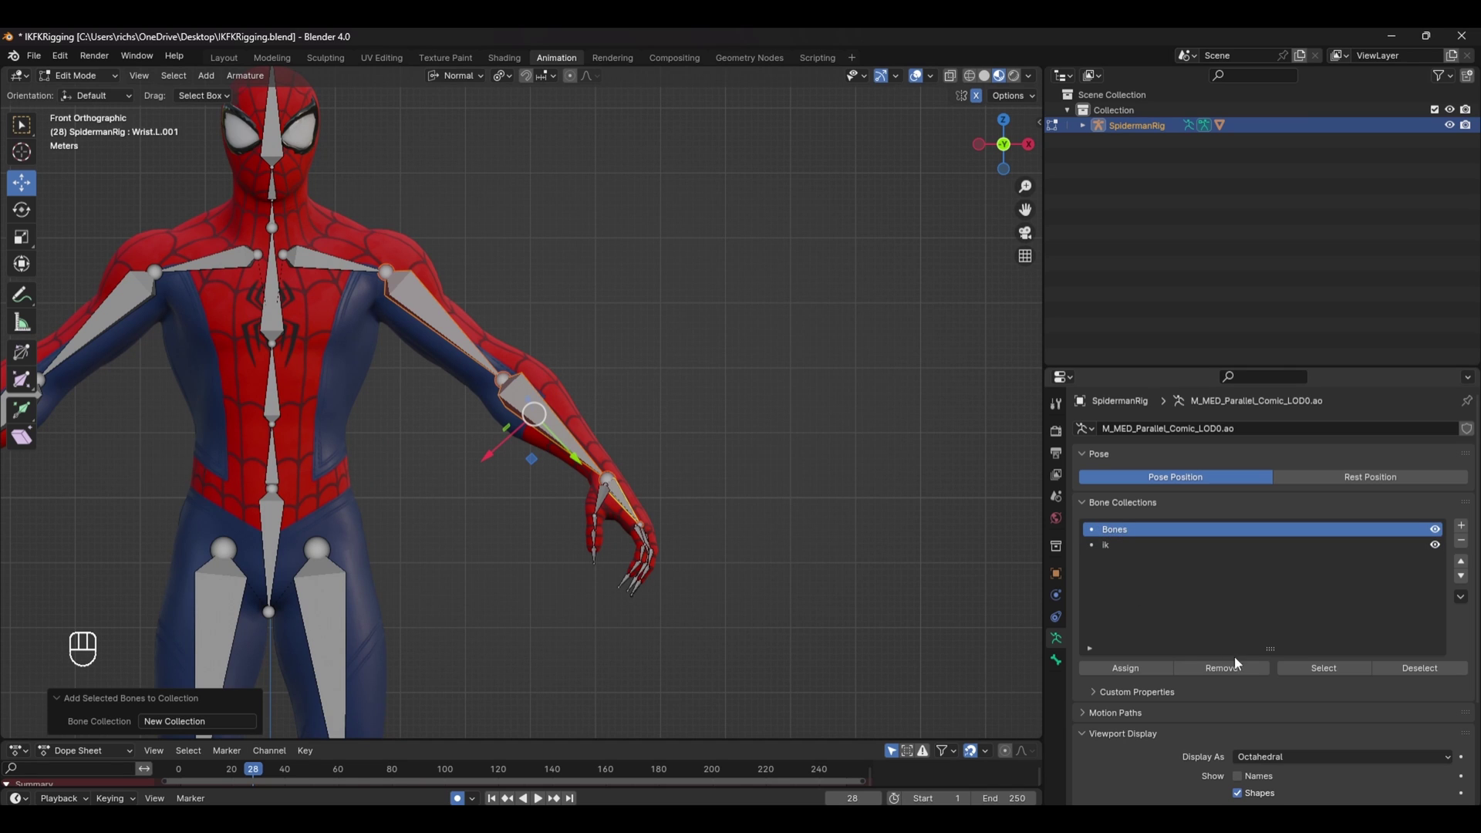
{"action": "left_click", "coordinate": [1236, 667]}
{"action": "left_click", "coordinate": [1130, 545]}
{"action": "key", "text": "d"}
{"action": "key", "text": "g"}
{"action": "left_click", "coordinate": [709, 334]}
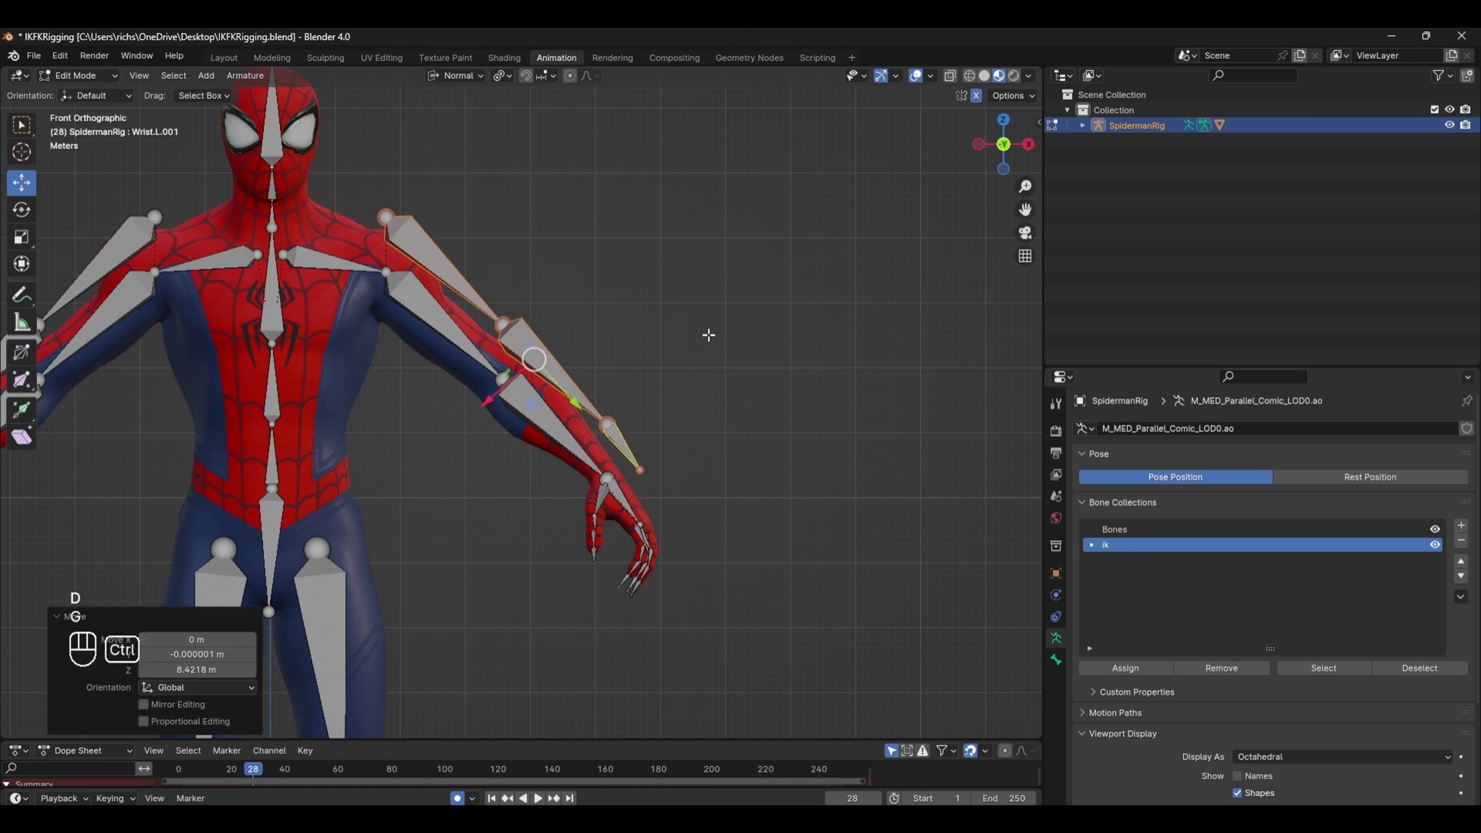
{"action": "key", "text": "ctrl+z"}
Duplicate the selected arm bones in place again and add the copies to a new bone collection named "fk".
{"action": "key", "text": "shift+d"}
{"action": "right_click", "coordinate": [749, 303]}
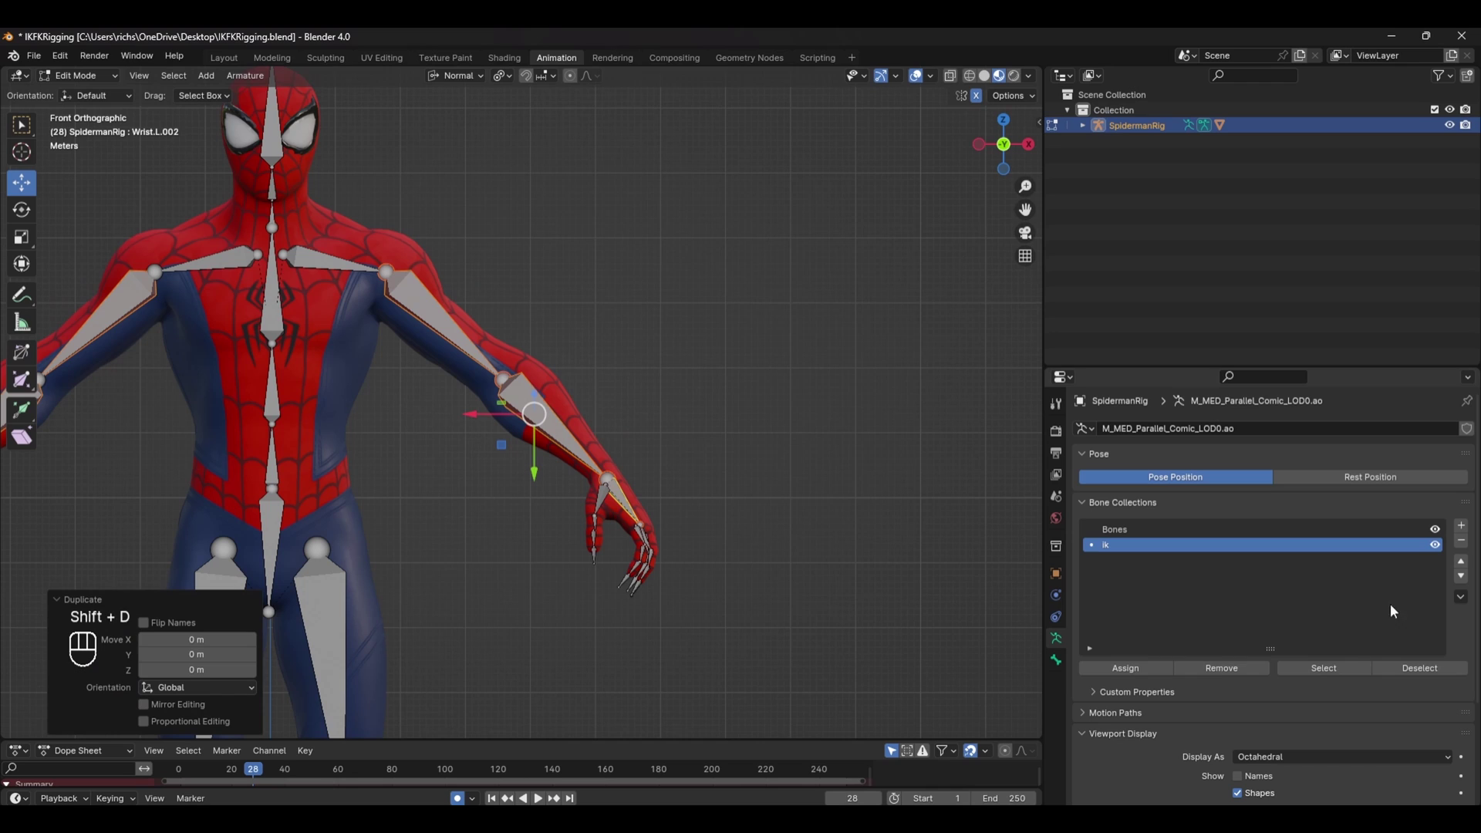
{"action": "key", "text": "shift+m"}
{"action": "left_click", "coordinate": [848, 532]}
{"action": "double_click", "coordinate": [1126, 560]}
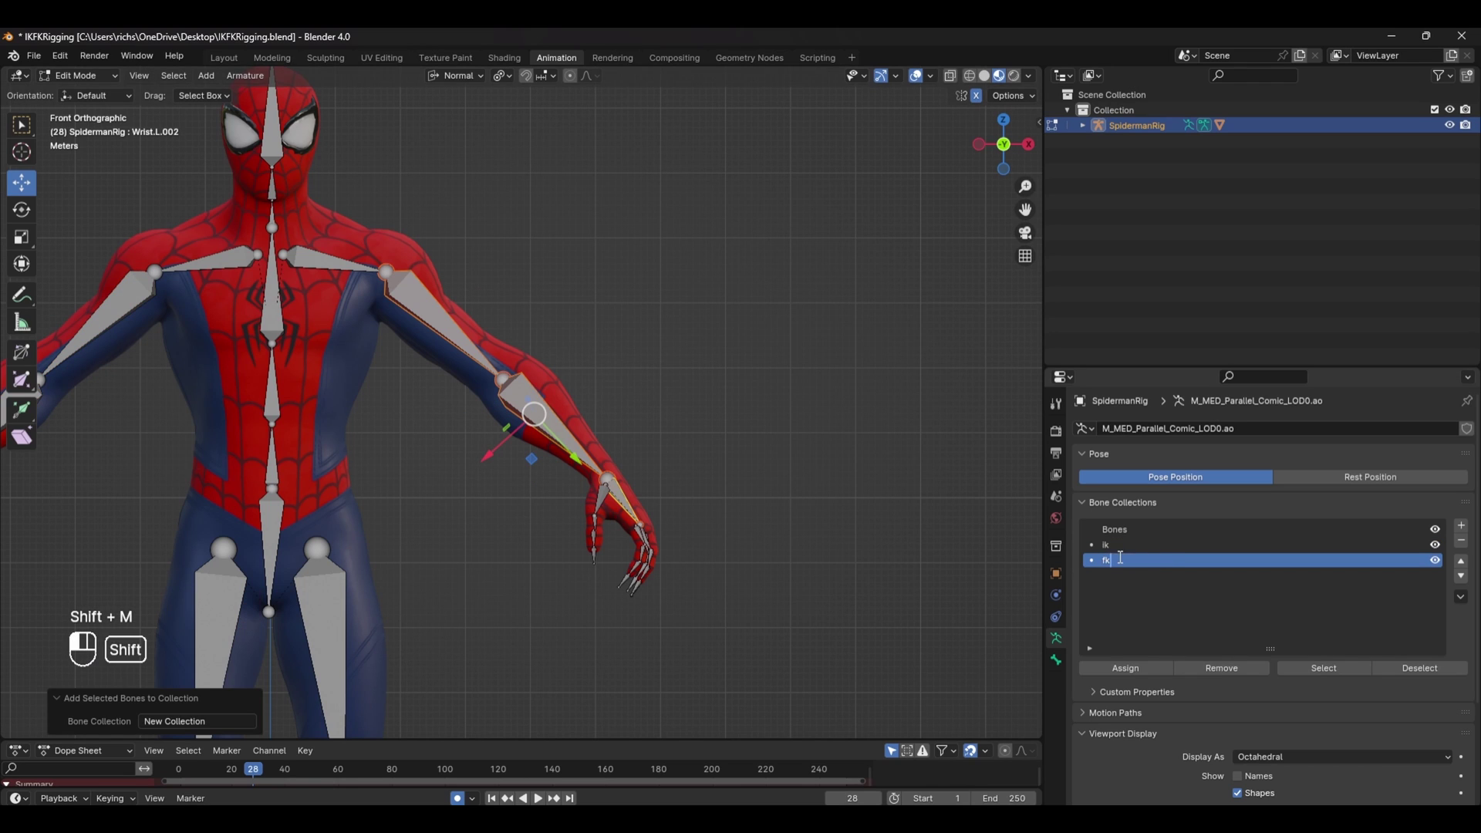
Remove the new copies from the ik collection and hide the Bones and fk collections.
{"action": "left_click", "coordinate": [1132, 544]}
{"action": "left_click", "coordinate": [1223, 667]}
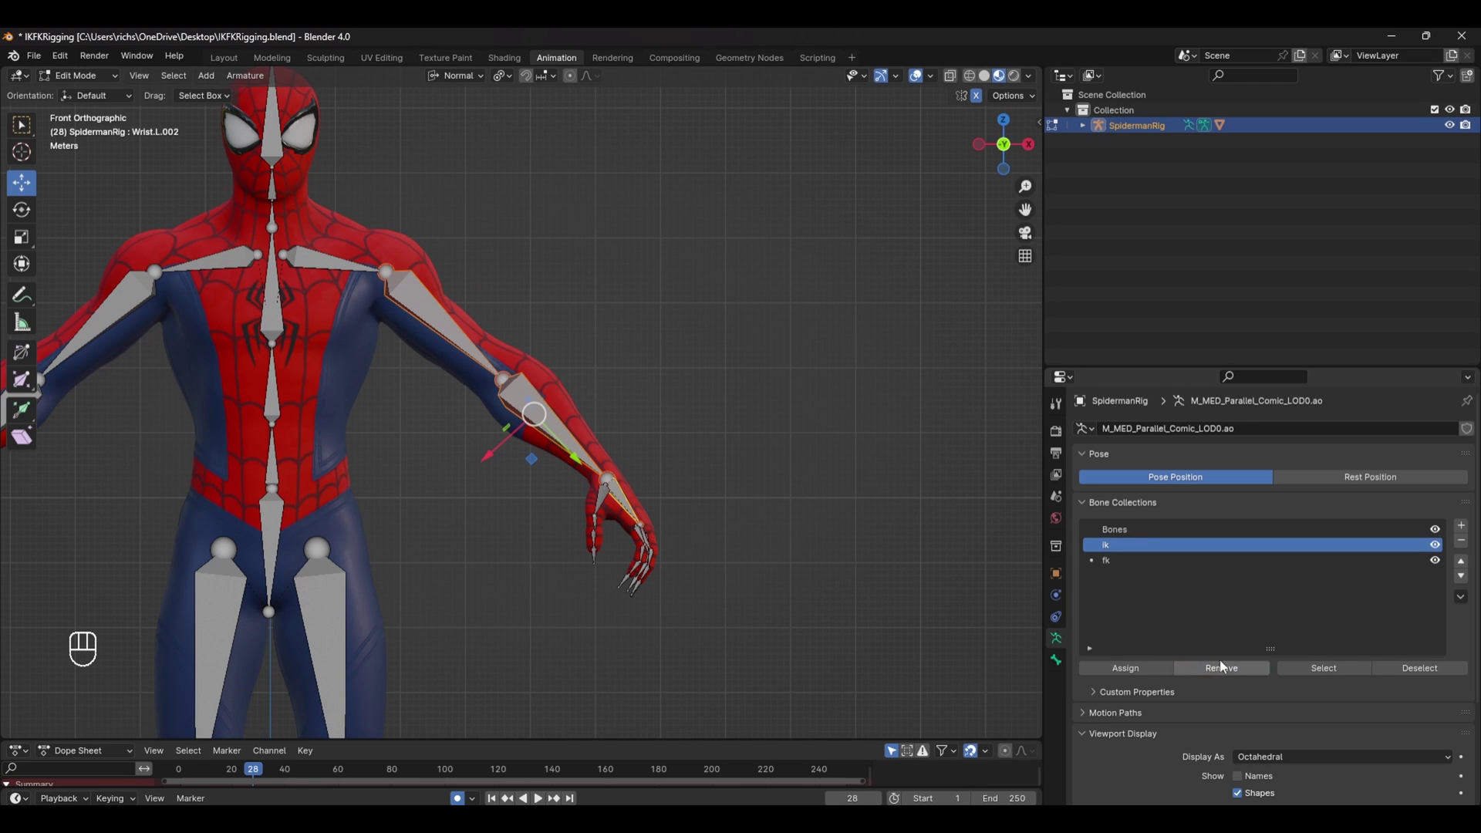
{"action": "left_click", "coordinate": [1435, 530]}
{"action": "left_click", "coordinate": [1435, 561]}
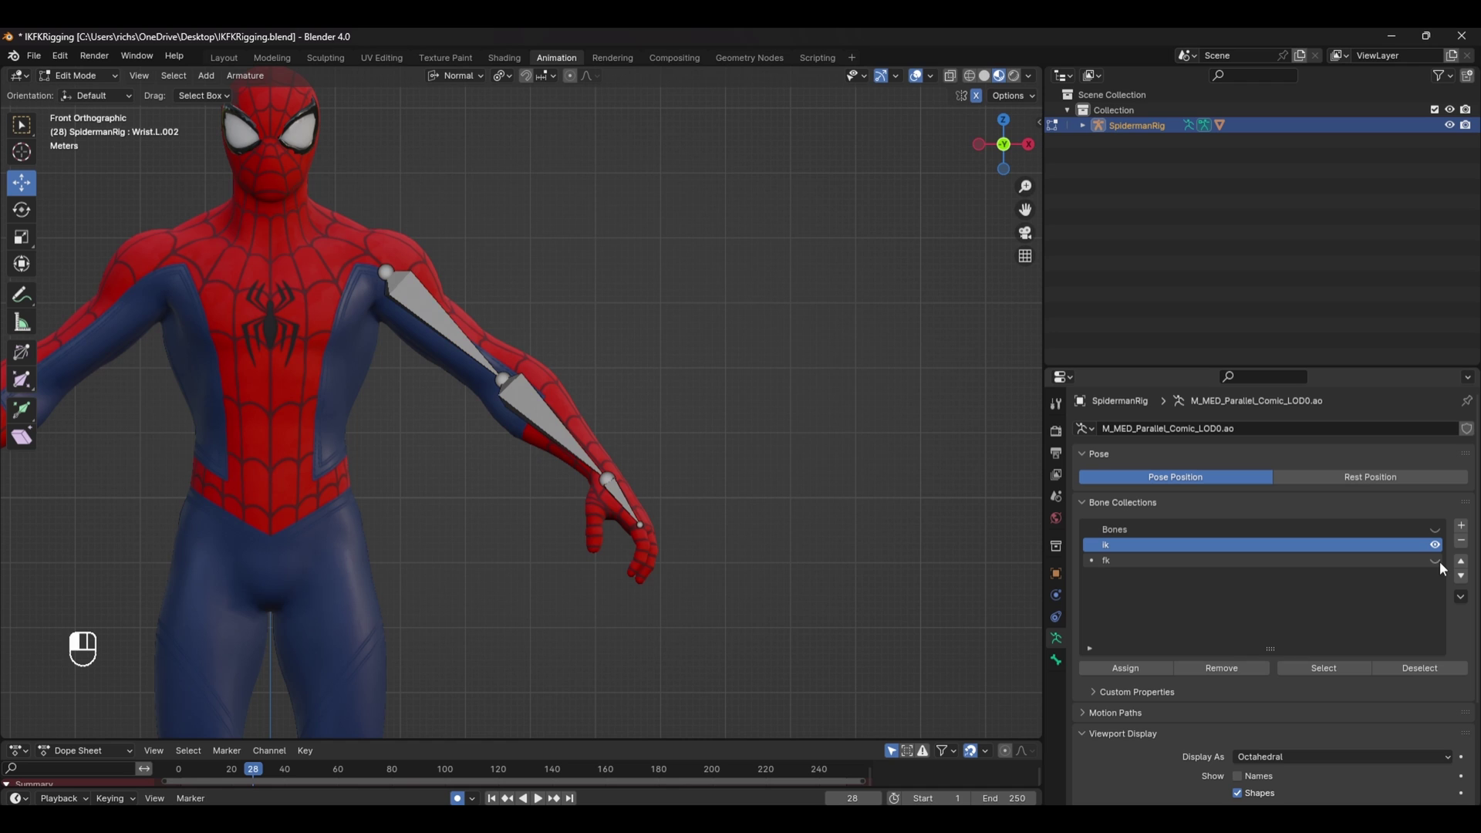
Rename the ik collection's upper arm and forearm bones to IK_Arm.L and IK_Elbow.L.
{"action": "left_click", "coordinate": [1055, 574]}
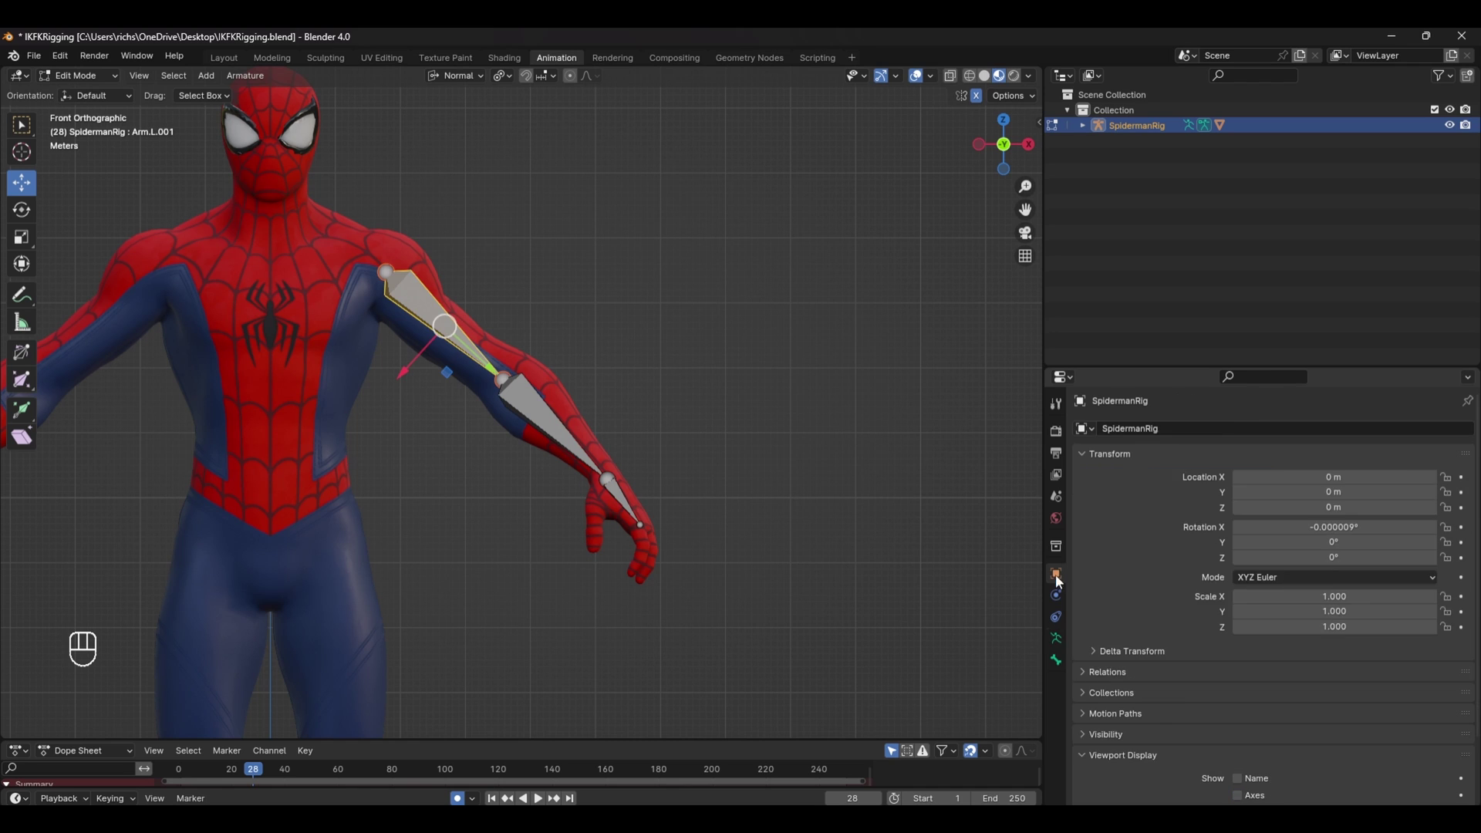
{"action": "left_click", "coordinate": [1056, 659]}
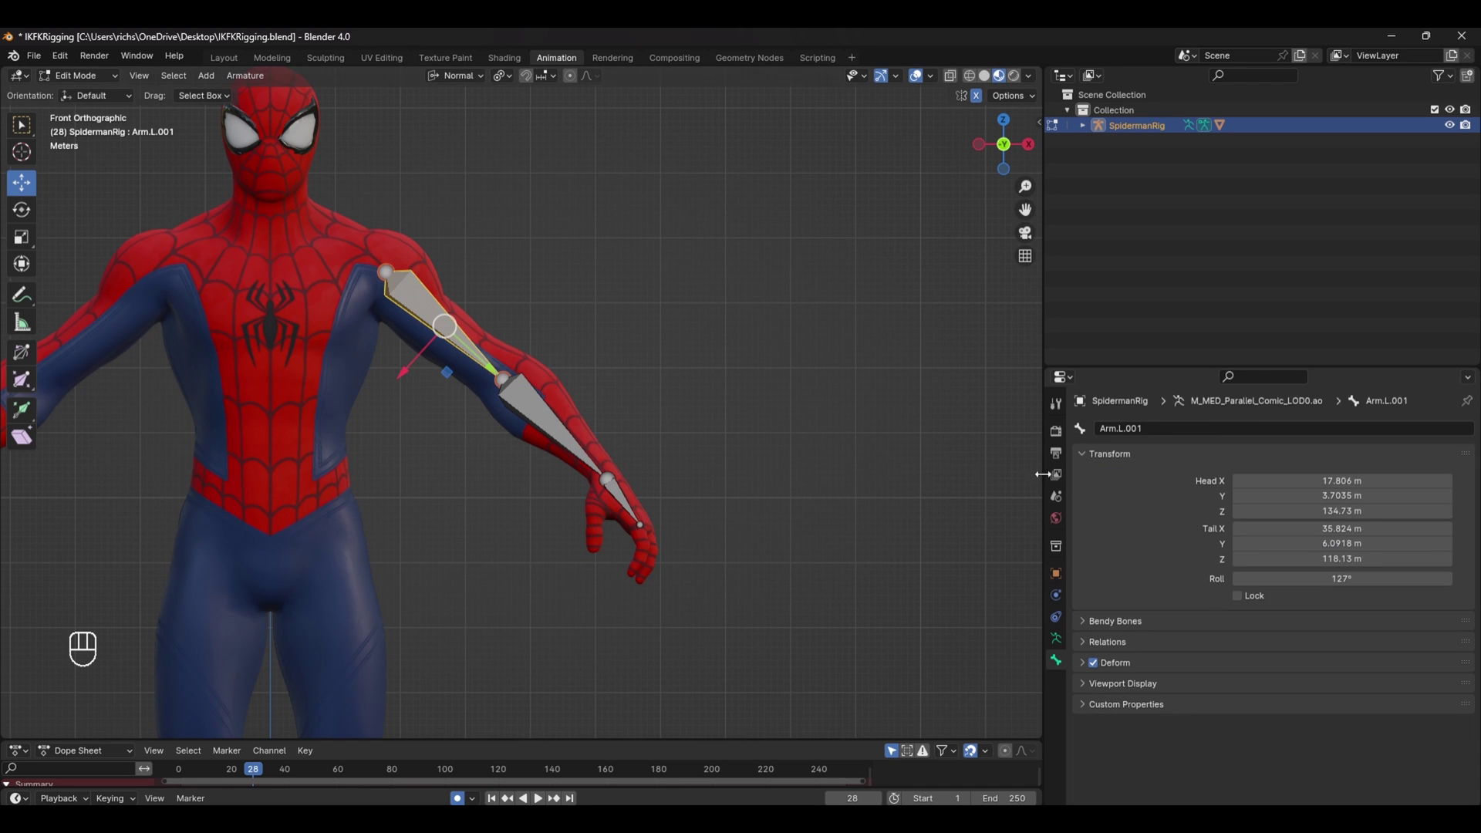
{"action": "left_click_drag", "start_coordinate": [1042, 475], "coordinate": [990, 475]}
{"action": "double_click", "coordinate": [1136, 433]}
{"action": "key", "text": "BackSpace"}
{"action": "key", "text": "BackSpace"}
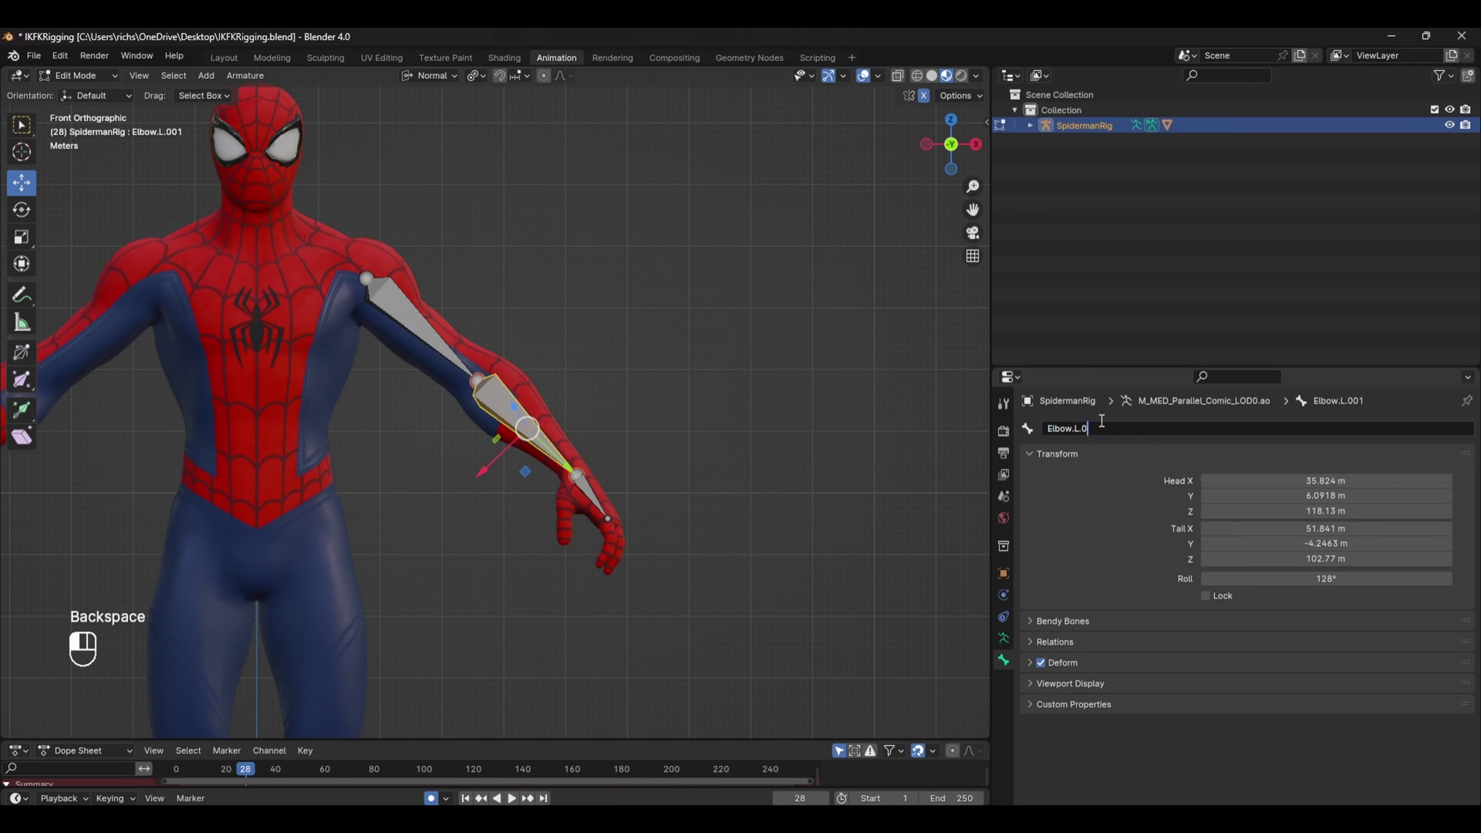
{"action": "key", "text": "Left"}
{"action": "type", "text": "IK_"}
{"action": "key", "text": "Return"}
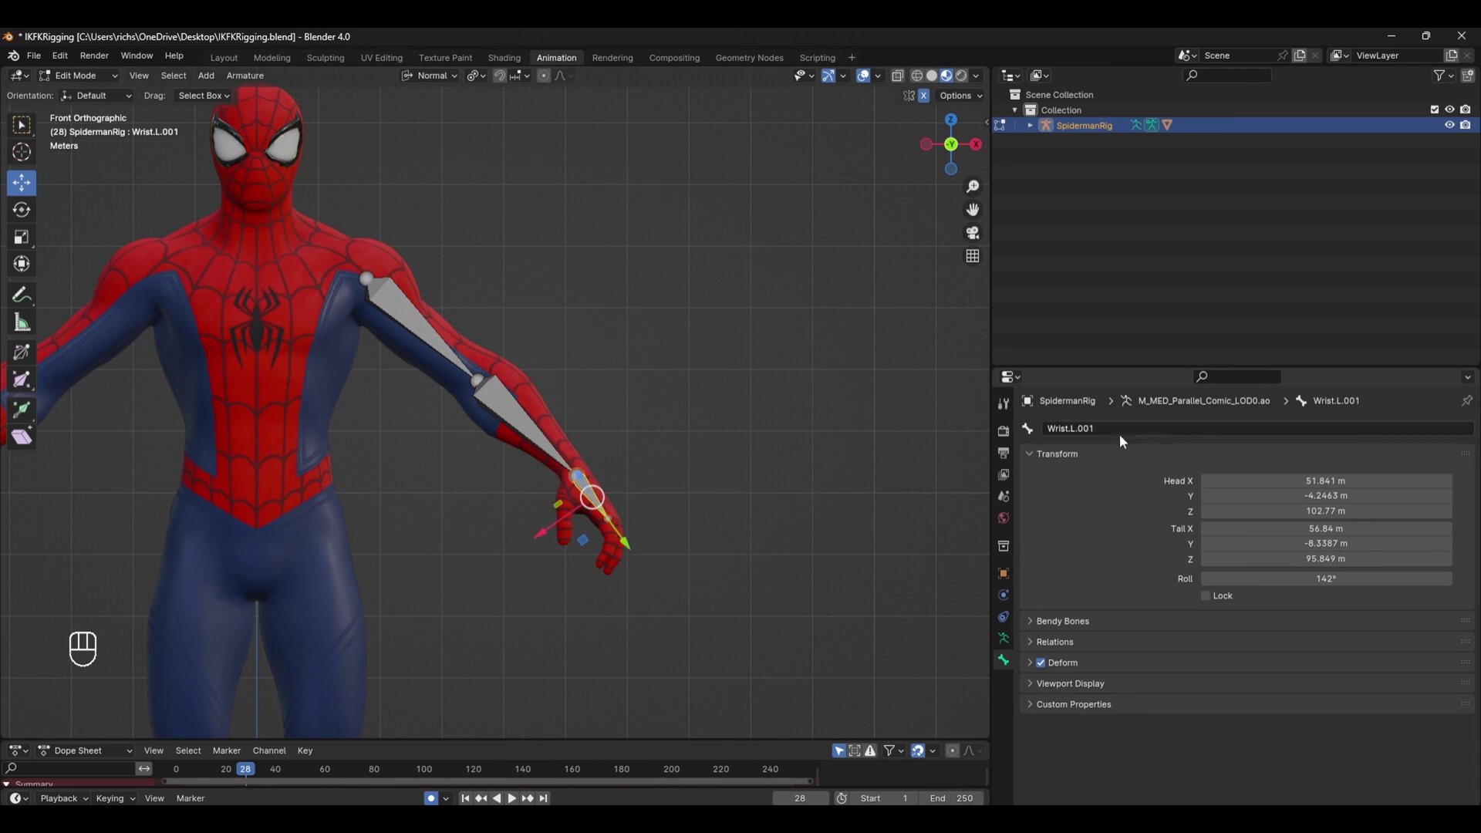
Rename the ik collection's wrist bone to IK_Wrist.L.
{"action": "double_click", "coordinate": [1118, 433]}
{"action": "key", "text": "BackSpace"}
{"action": "key", "text": "BackSpace"}
{"action": "key", "text": "Left"}
{"action": "key", "text": "Left"}
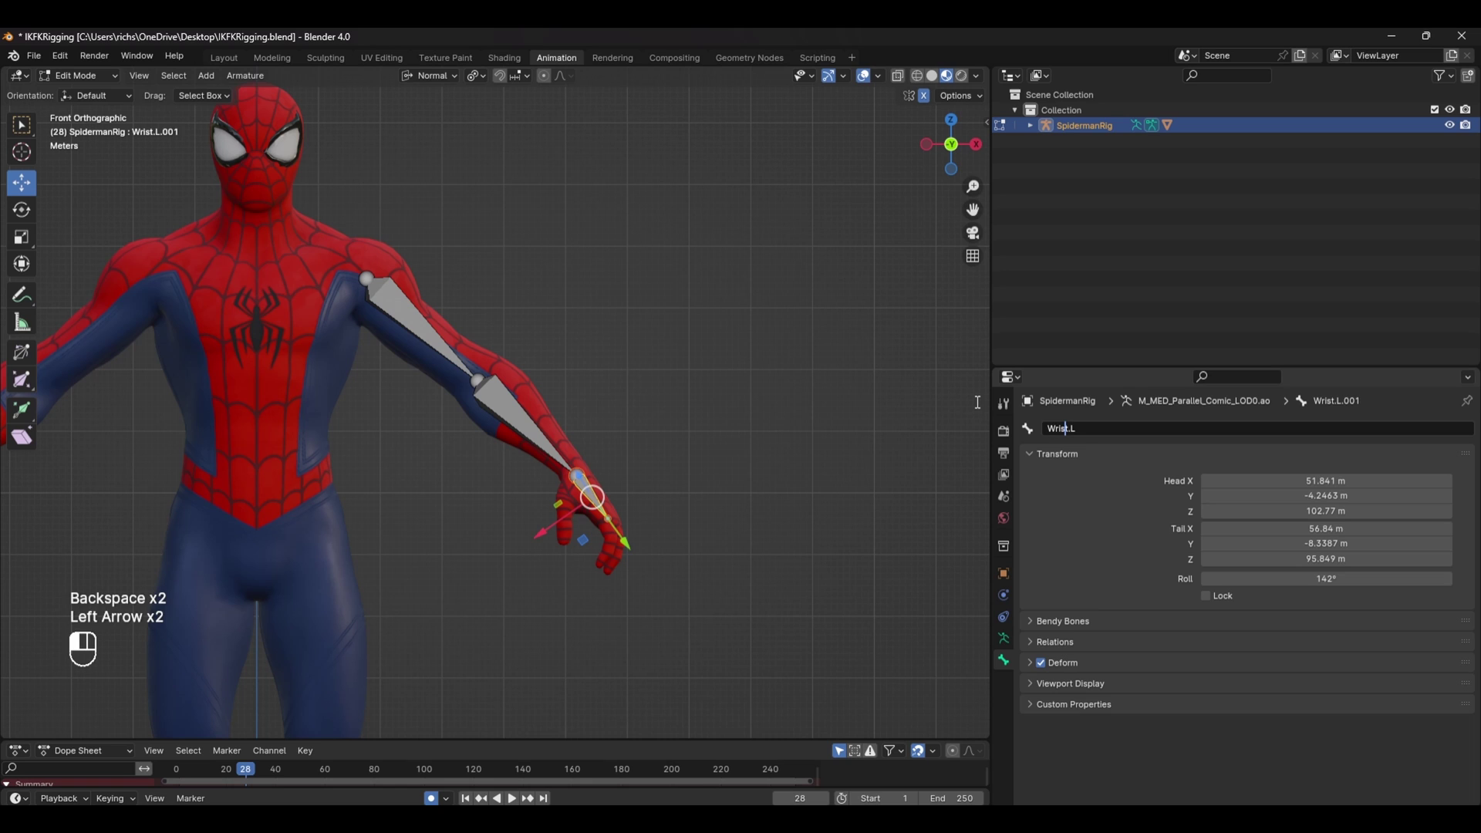
{"action": "type", "text": "IK_"}
{"action": "key", "text": "Return"}
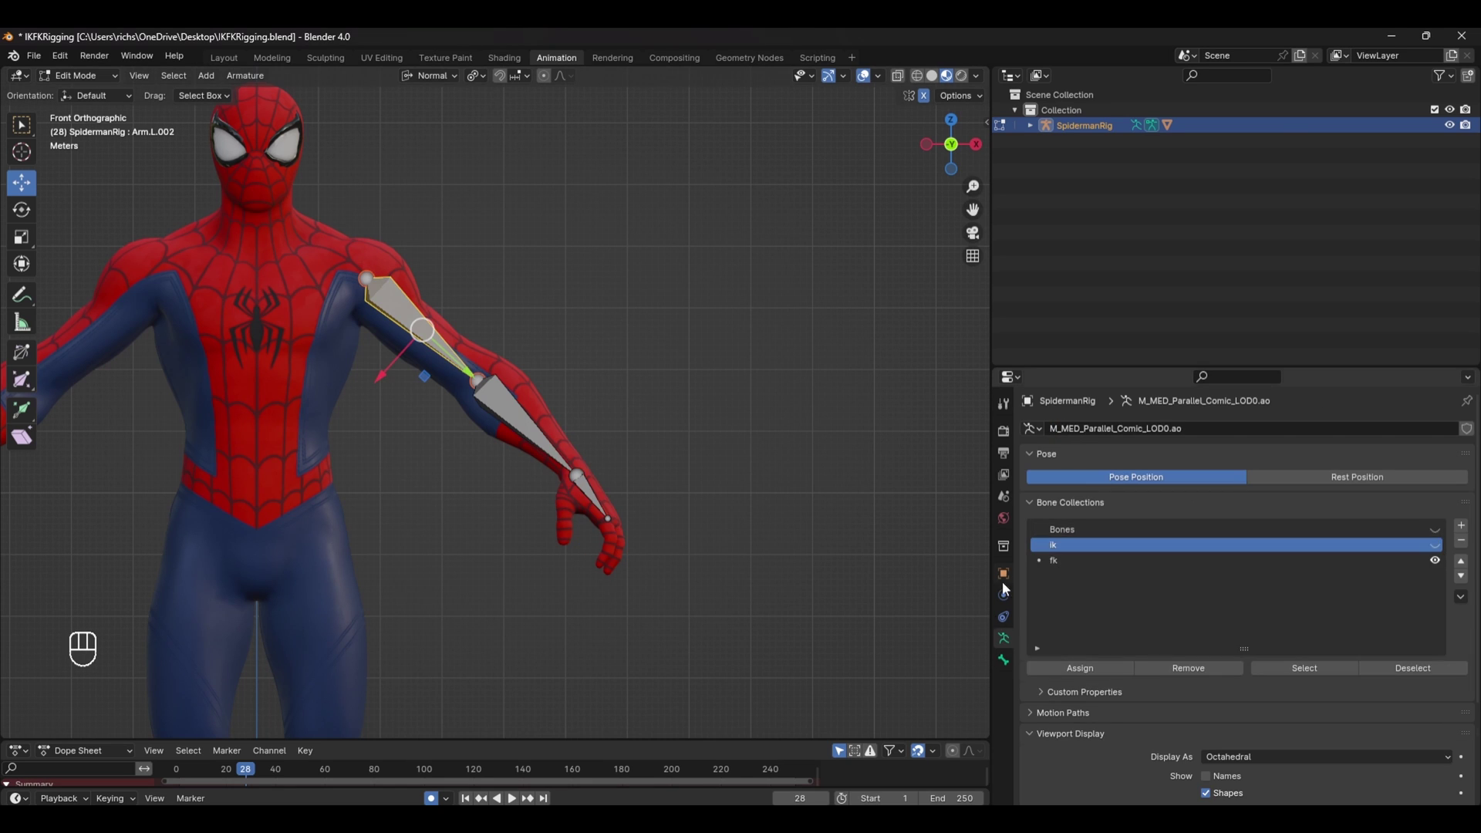
Rename the fk collection's upper arm bone to FK_Arm.L.
{"action": "double_click", "coordinate": [1141, 427]}
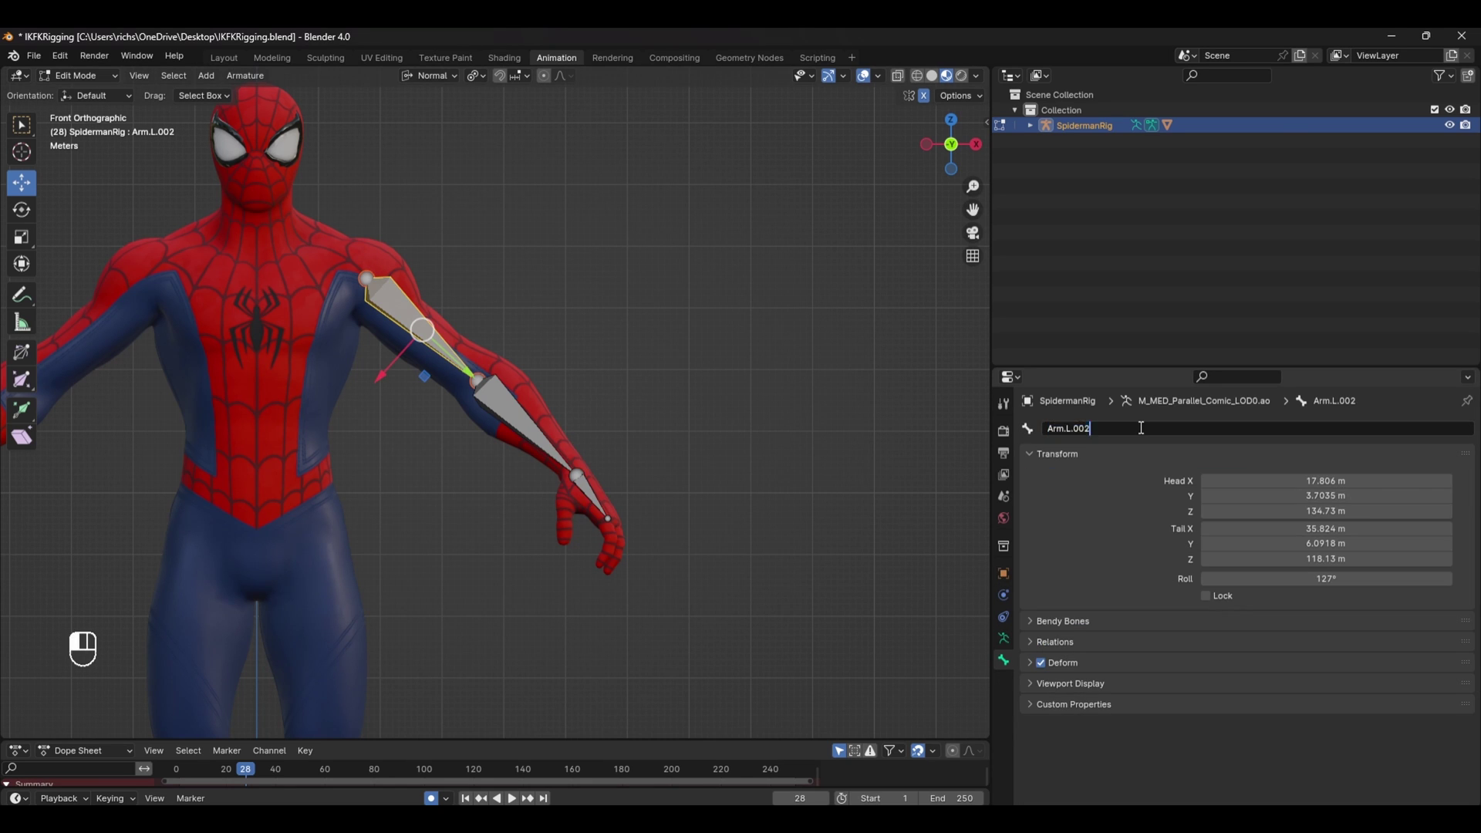
{"action": "key", "text": "BackSpace"}
{"action": "key", "text": "BackSpace"}
{"action": "key", "text": "Left"}
{"action": "key", "text": "Left"}
{"action": "key", "text": "Left"}
{"action": "key", "text": "Left"}
{"action": "type", "text": "FK_"}
{"action": "key", "text": "Return"}
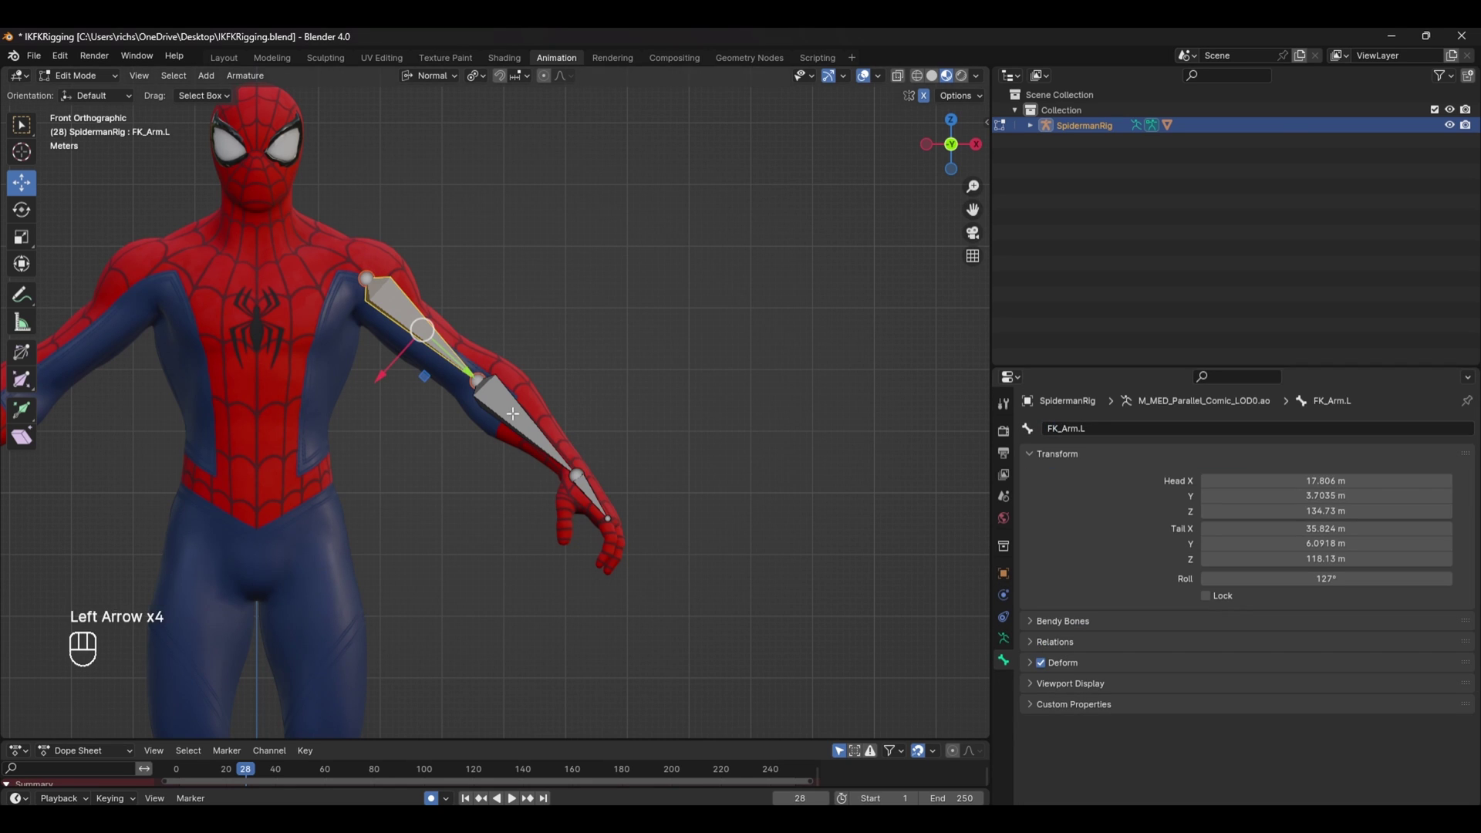
Rename the fk collection's forearm bone to FK_Elbow.L.
{"action": "double_click", "coordinate": [1102, 433]}
{"action": "key", "text": "BackSpace"}
{"action": "key", "text": "BackSpace"}
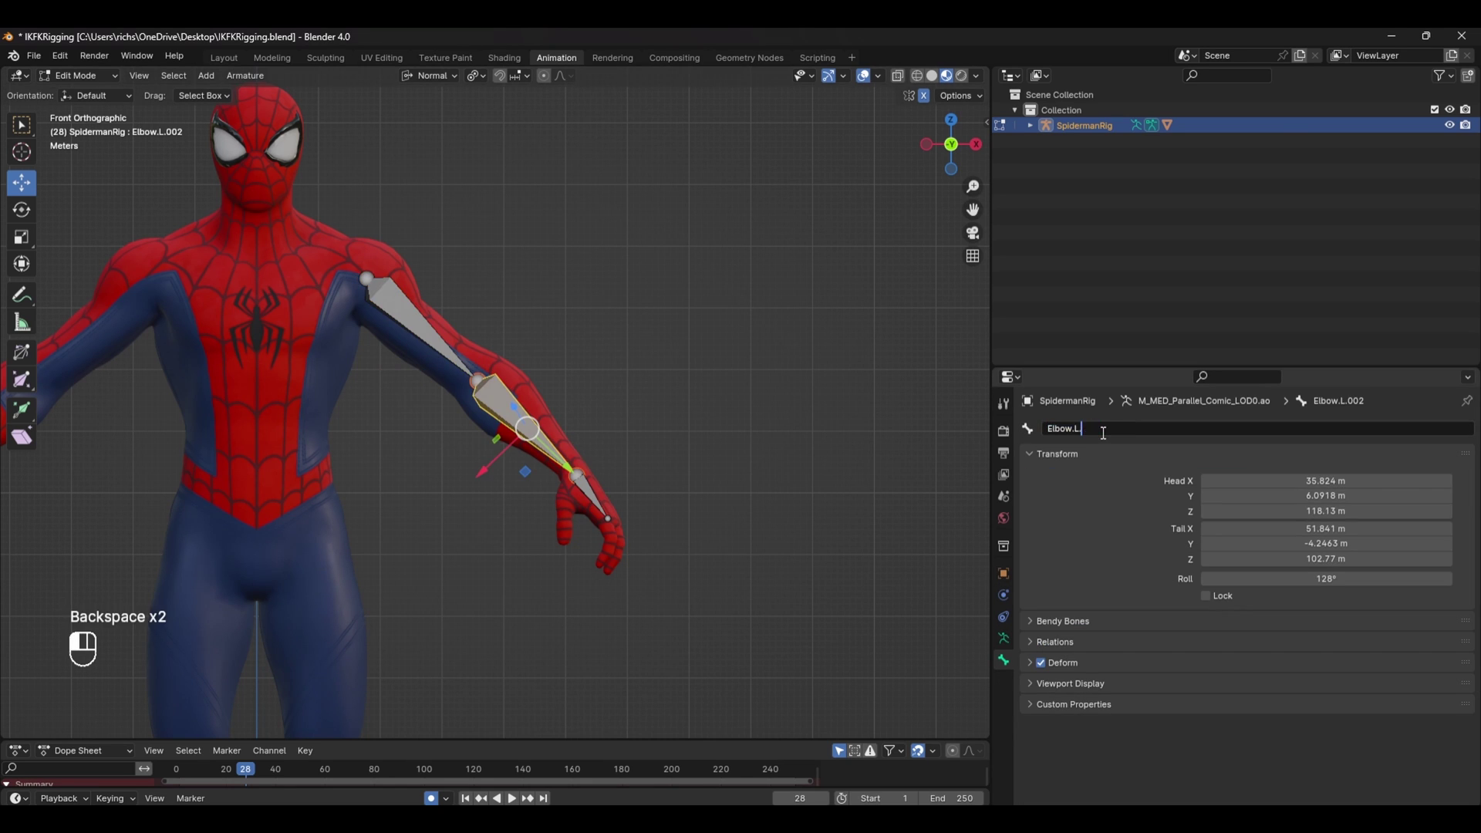
{"action": "key", "text": "Left"}
{"action": "key", "text": "Left"}
{"action": "key", "text": "Left"}
{"action": "key", "text": "Left"}
{"action": "key", "text": "Left"}
{"action": "key", "text": "Left"}
{"action": "type", "text": "FK_"}
{"action": "key", "text": "Return"}
Rename the fk collection's wrist bone to FK_Wrist.L.
{"action": "double_click", "coordinate": [1118, 428]}
{"action": "key", "text": "BackSpace"}
{"action": "key", "text": "BackSpace"}
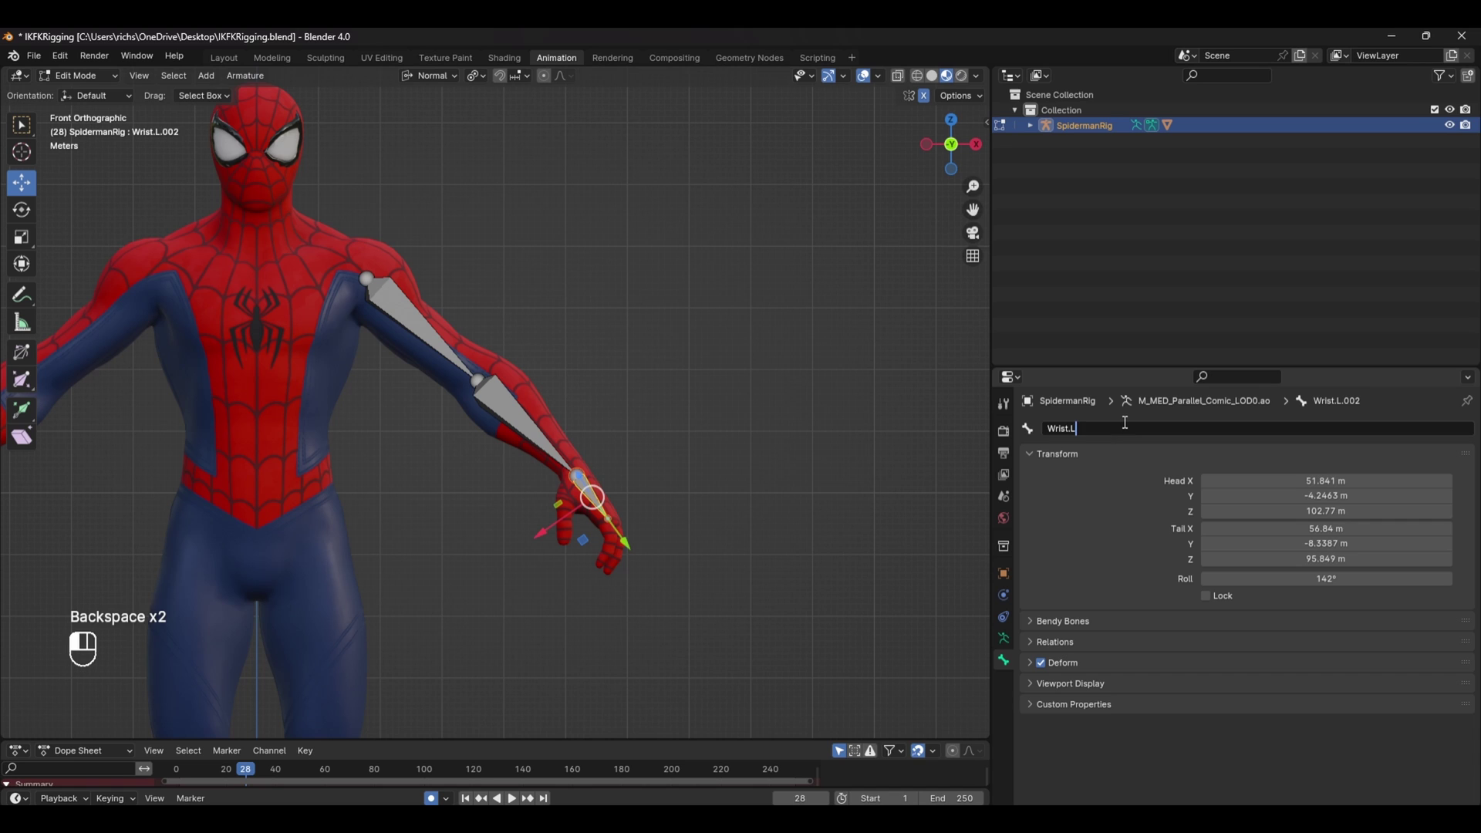
{"action": "key", "text": "Left"}
{"action": "key", "text": "Left"}
{"action": "key", "text": "Left"}
{"action": "key", "text": "Left"}
{"action": "type", "text": "FK_"}
{"action": "key", "text": "Return"}
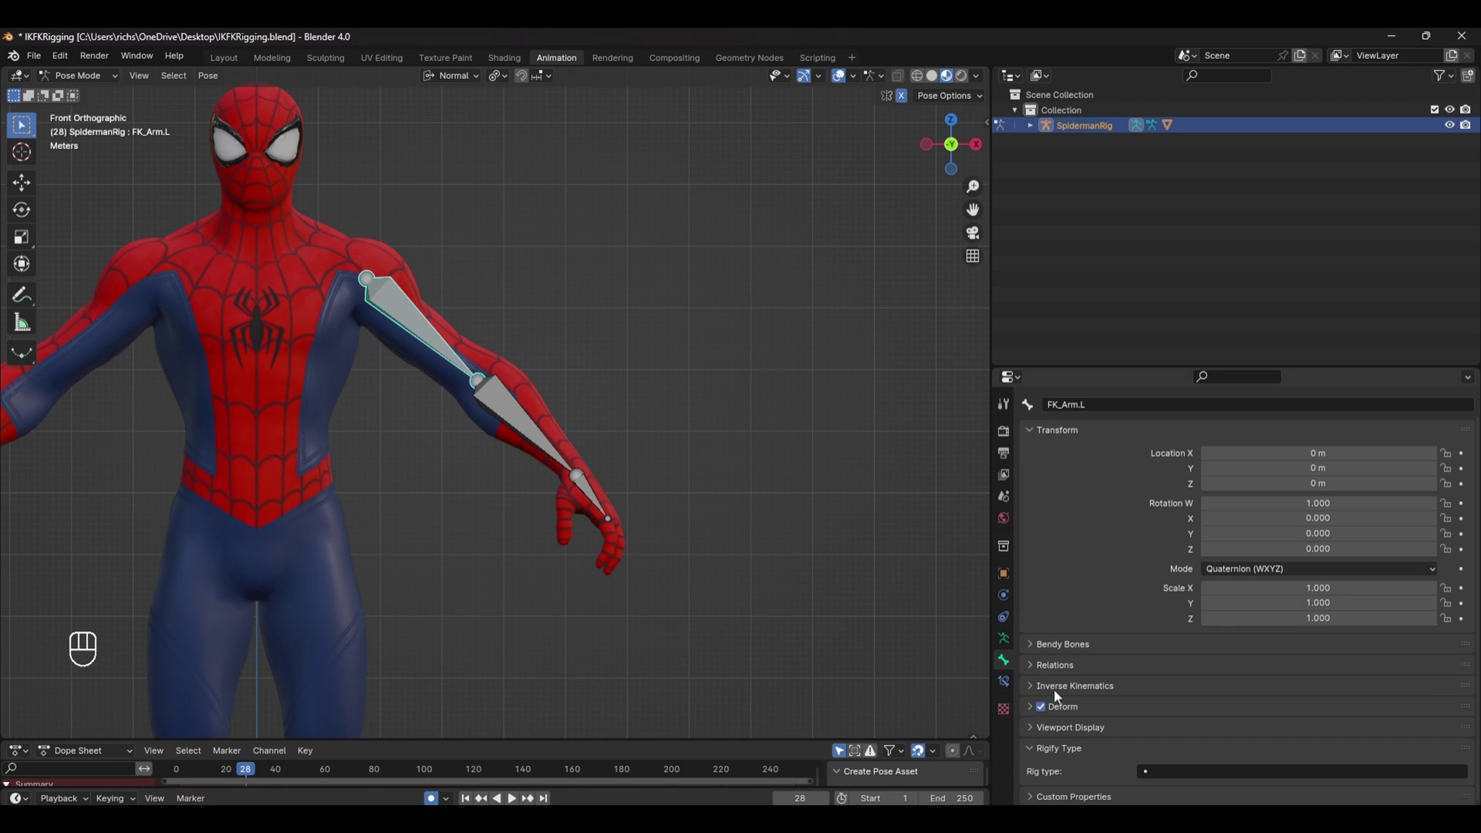
Turn off Deform for the left arm's FK bones, including FK_Elbow.L and FK_Wrist.L.
{"action": "left_click", "coordinate": [526, 419]}
{"action": "left_click", "coordinate": [1060, 706]}
{"action": "left_click", "coordinate": [1053, 704]}
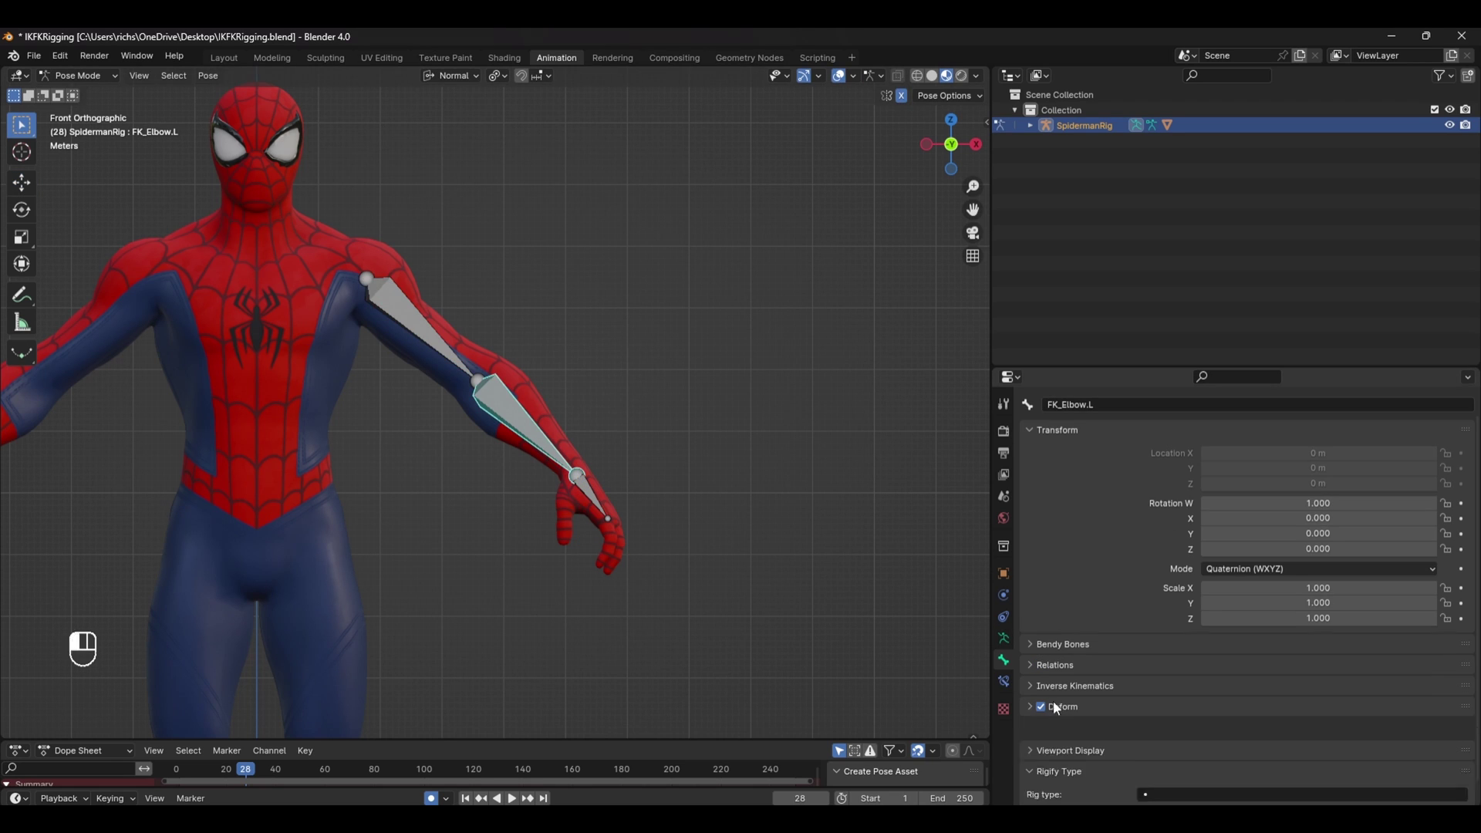
{"action": "left_click", "coordinate": [610, 511]}
Show only the ik bone collection and turn off Deform for the left arm's IK bones, including IK_Arm.L and IK_Elbow.L.
{"action": "left_click", "coordinate": [1003, 638]}
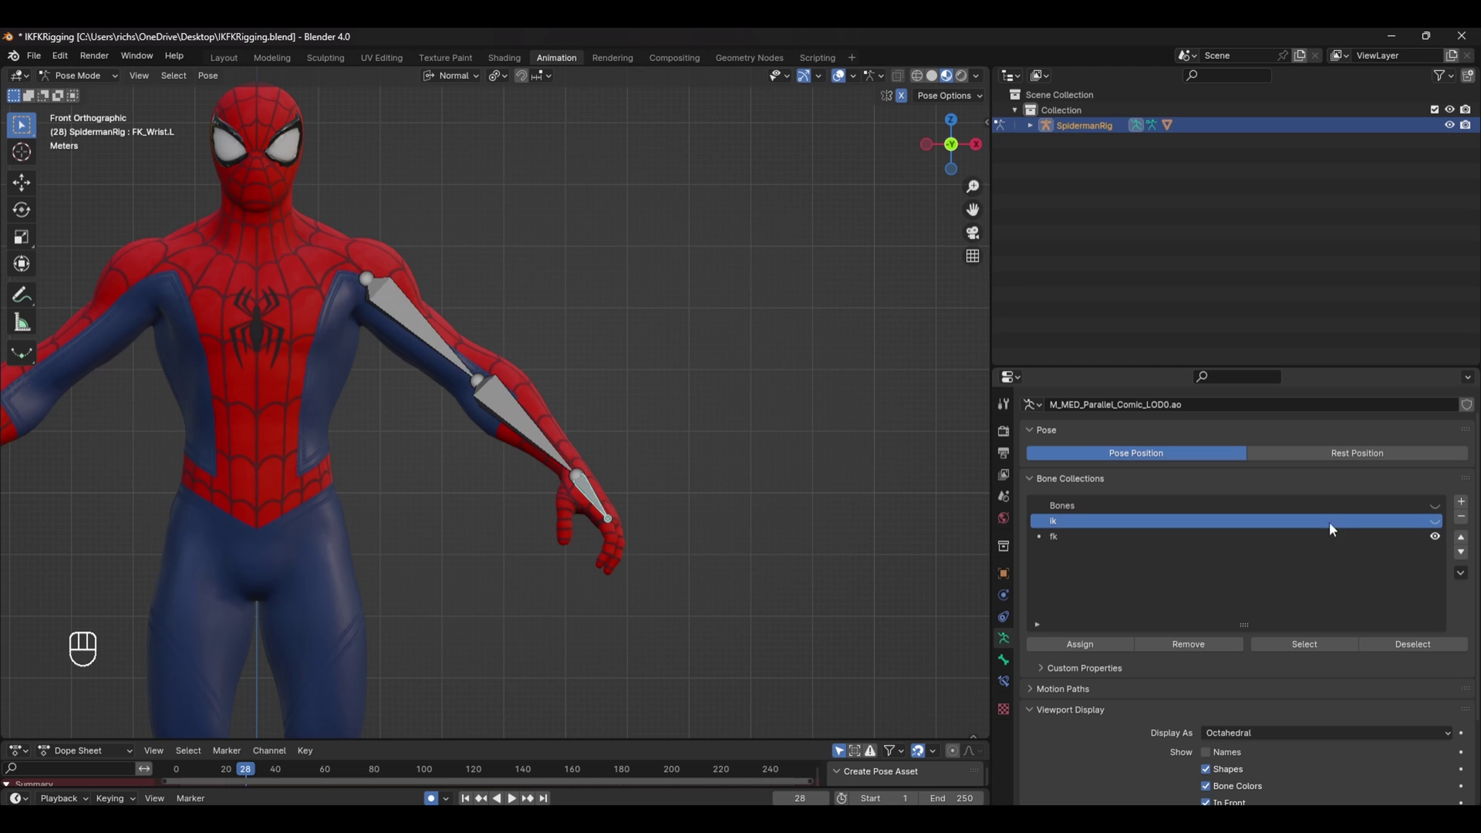
{"action": "left_click", "coordinate": [1330, 522]}
{"action": "left_click", "coordinate": [1004, 660]}
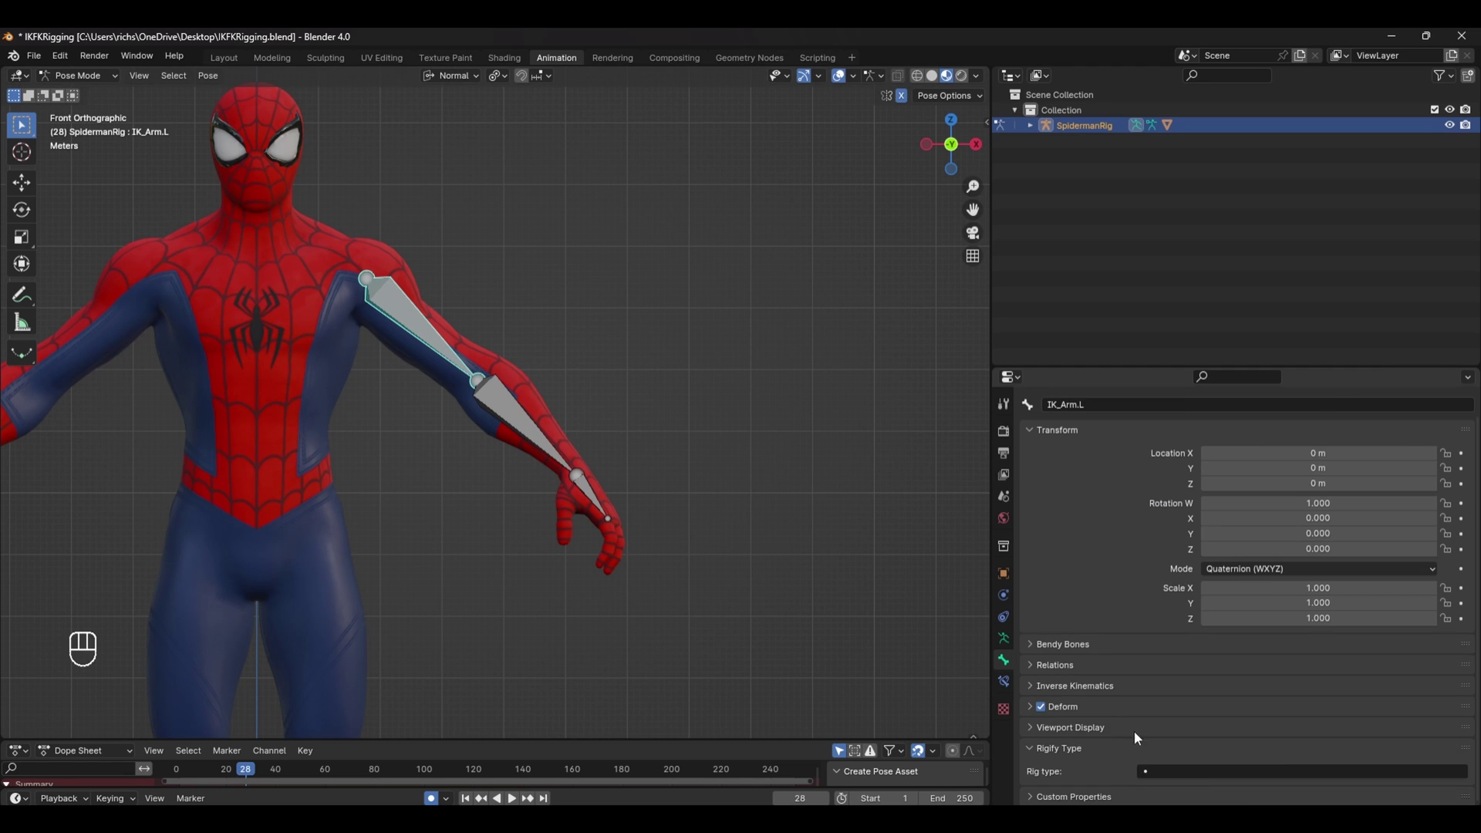
{"action": "left_click", "coordinate": [1033, 705]}
{"action": "left_click", "coordinate": [1040, 706]}
{"action": "left_click", "coordinate": [543, 437]}
{"action": "left_click", "coordinate": [606, 513]}
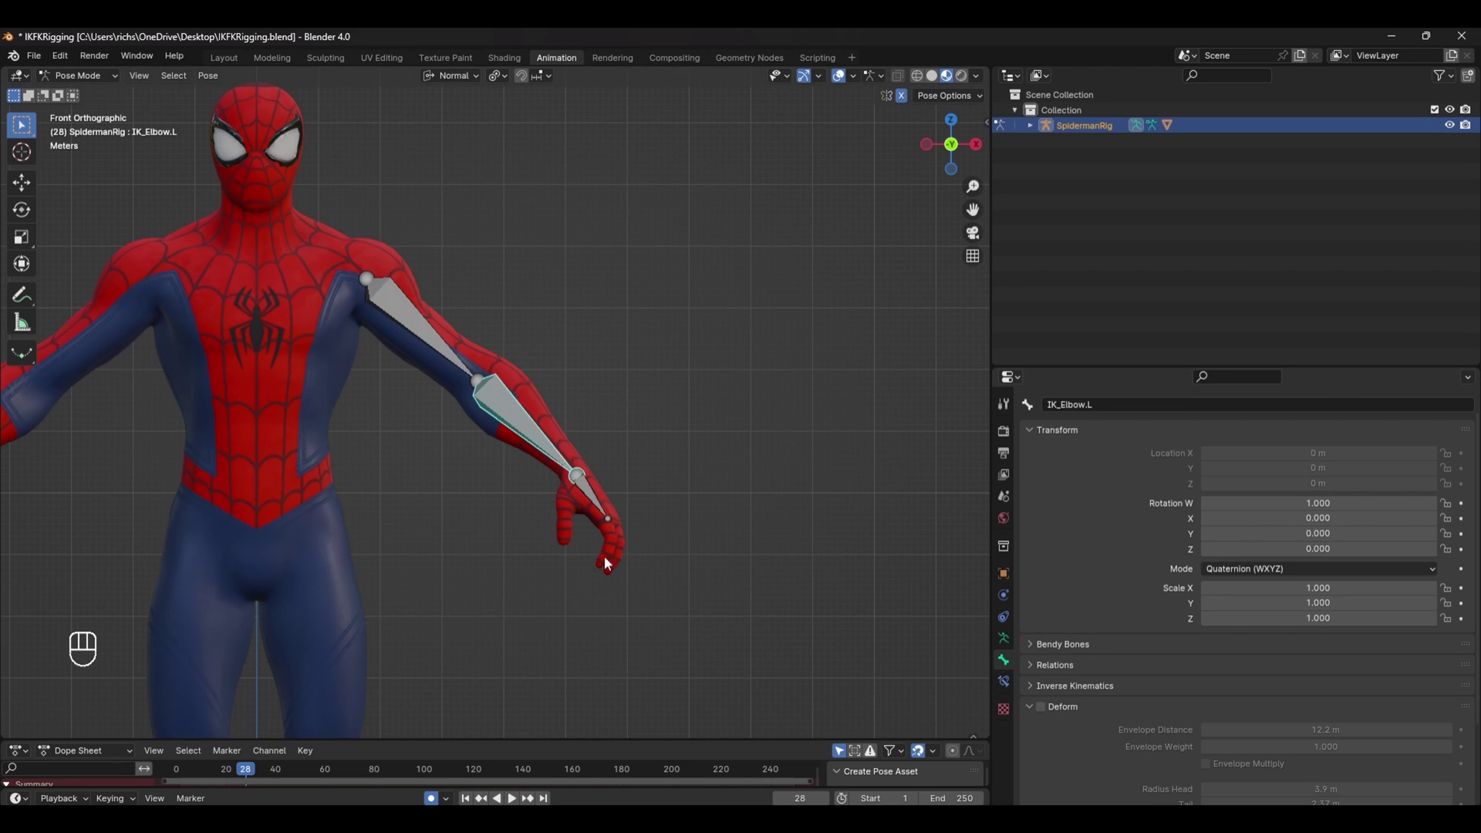
{"action": "left_click", "coordinate": [1040, 706]}
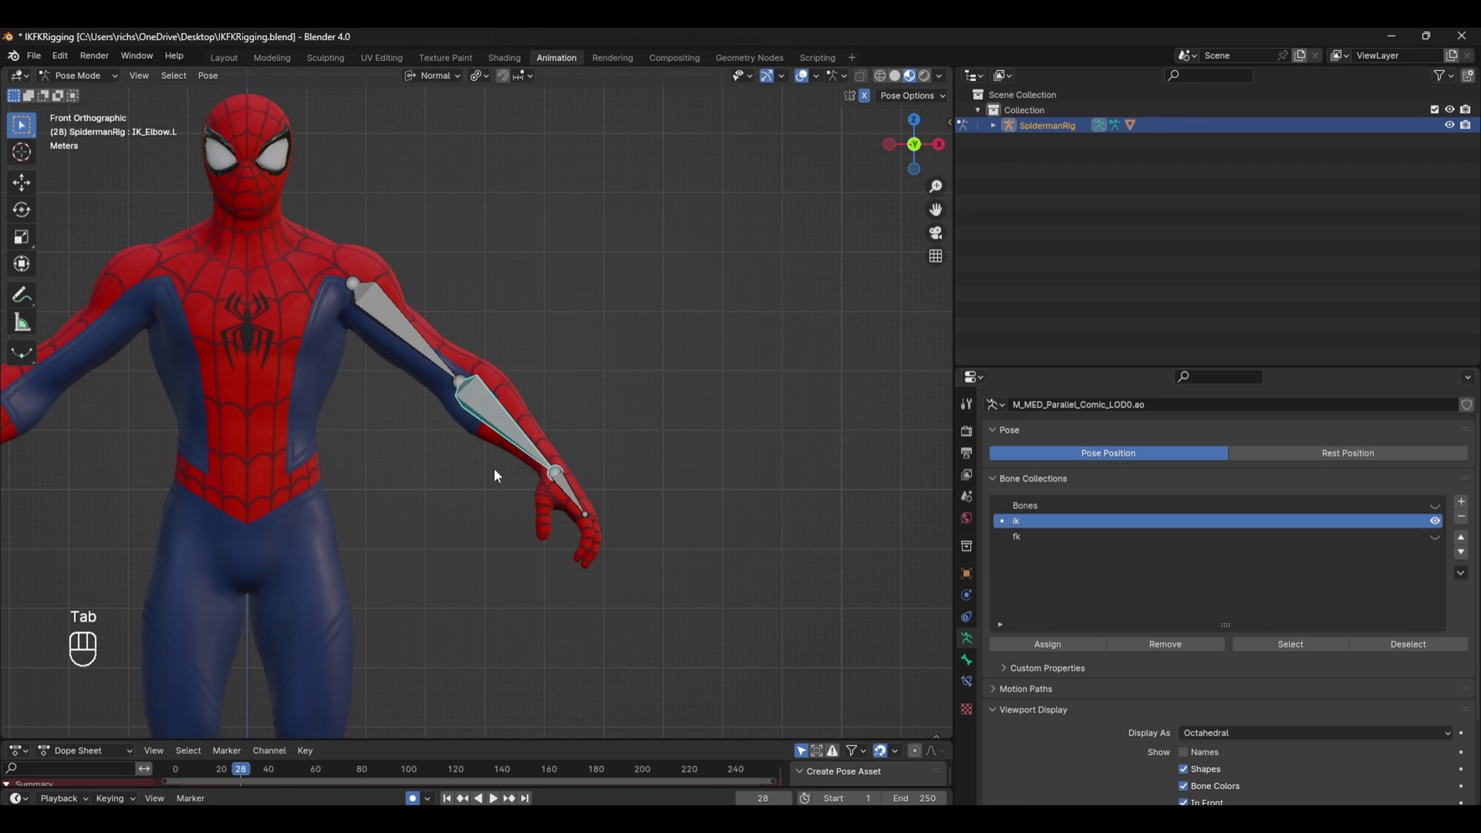
In Edit Mode, extrude a new bone about 10.5 m along Y from the joint between IK_Elbow.L and the wrist bone.
{"action": "key", "text": "Tab"}
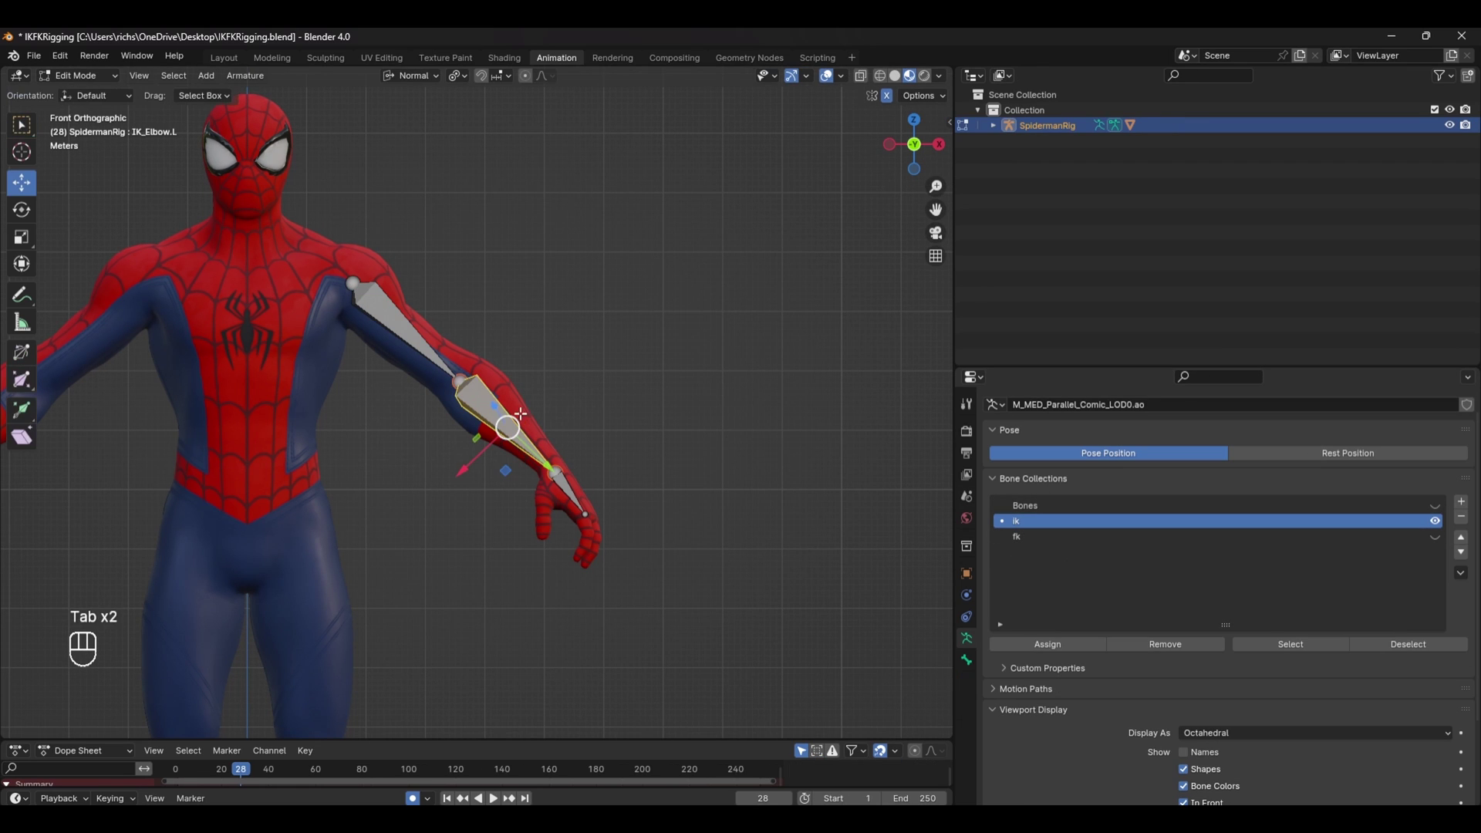
{"action": "left_click_drag", "start_coordinate": [951, 493], "coordinate": [1107, 493]}
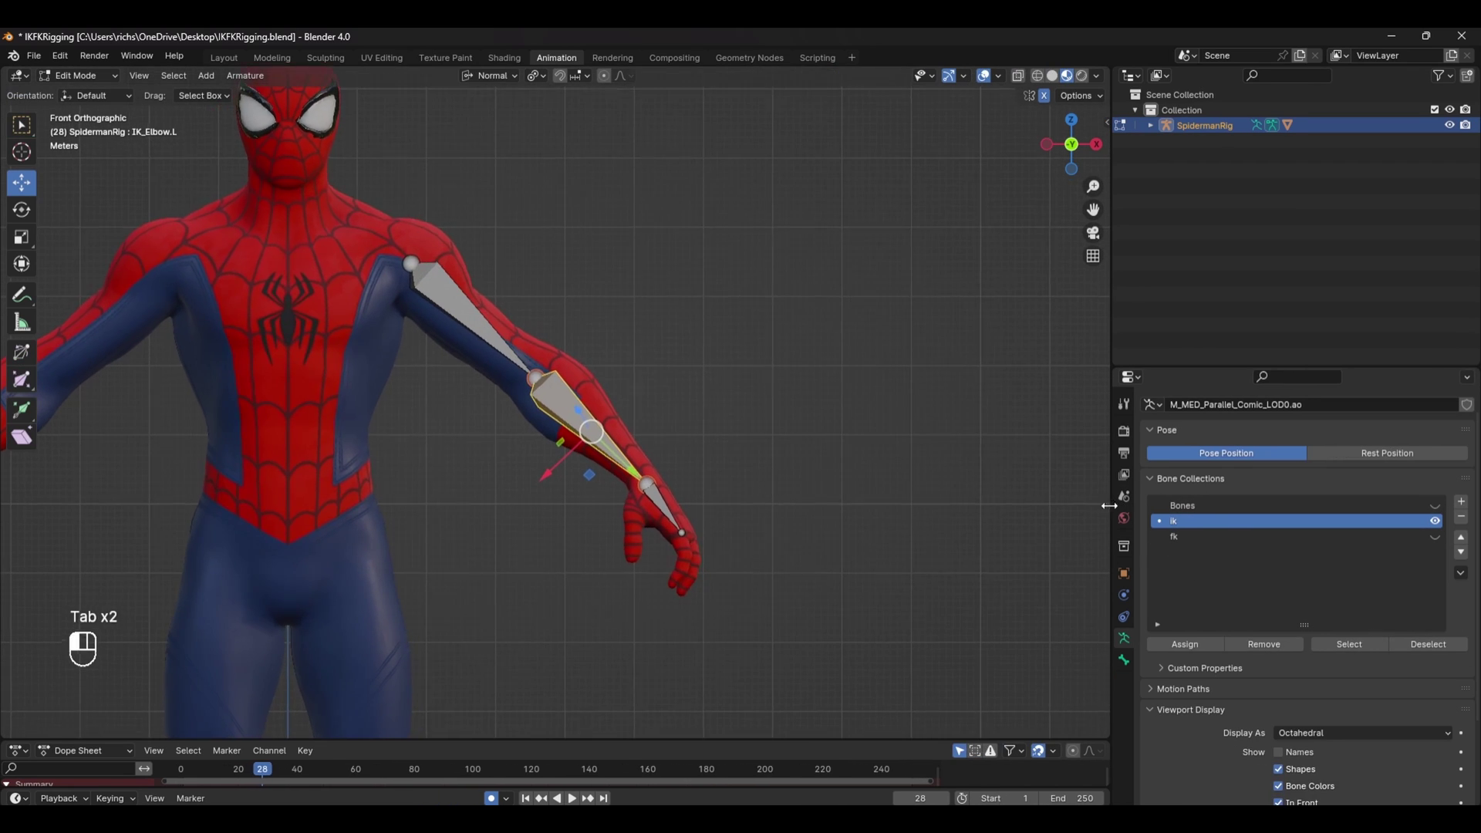
{"action": "key", "text": "KP_7"}
{"action": "left_click", "coordinate": [653, 419]}
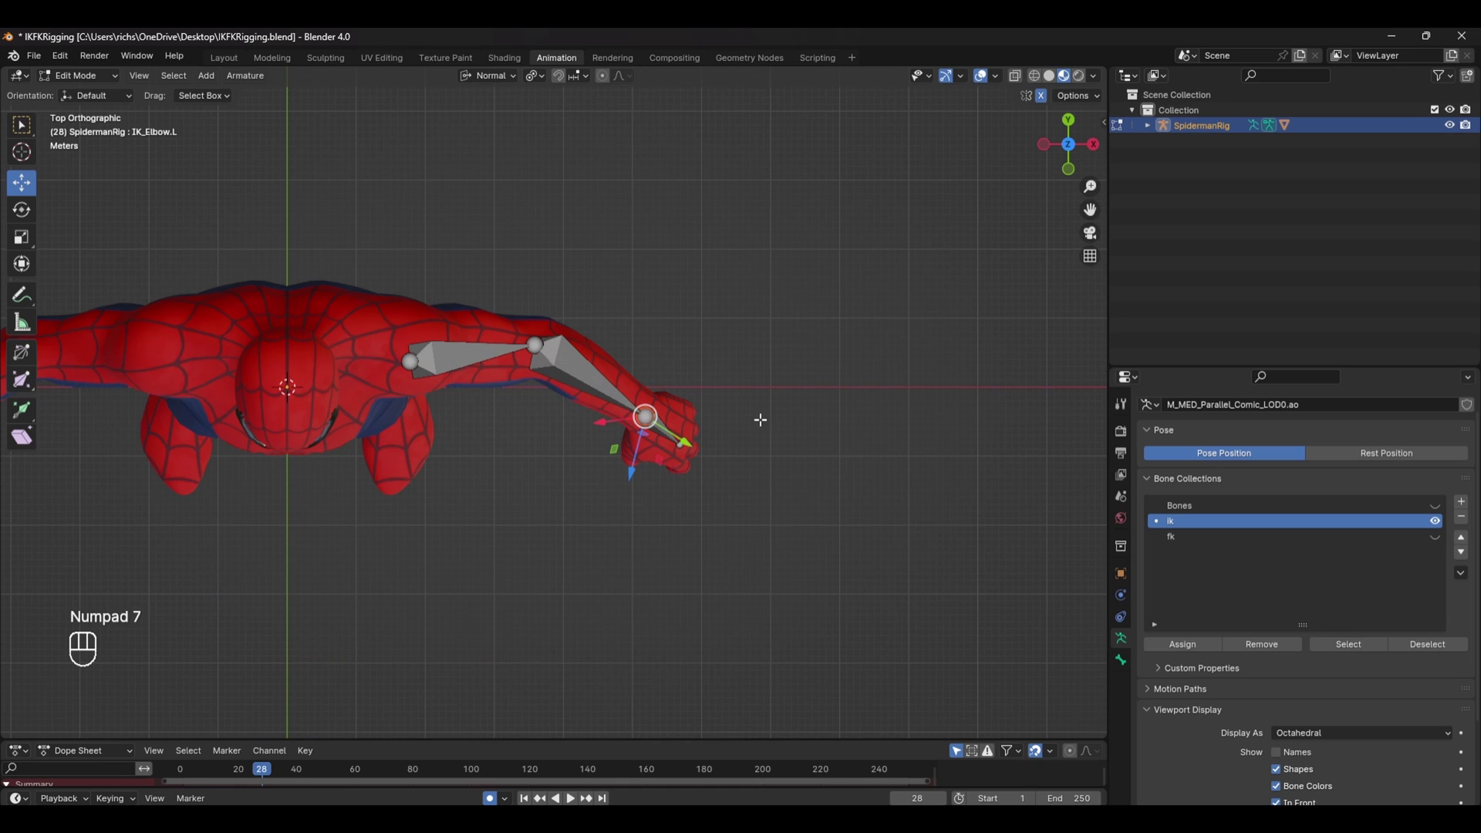
{"action": "key", "text": "e"}
{"action": "key", "text": "y"}
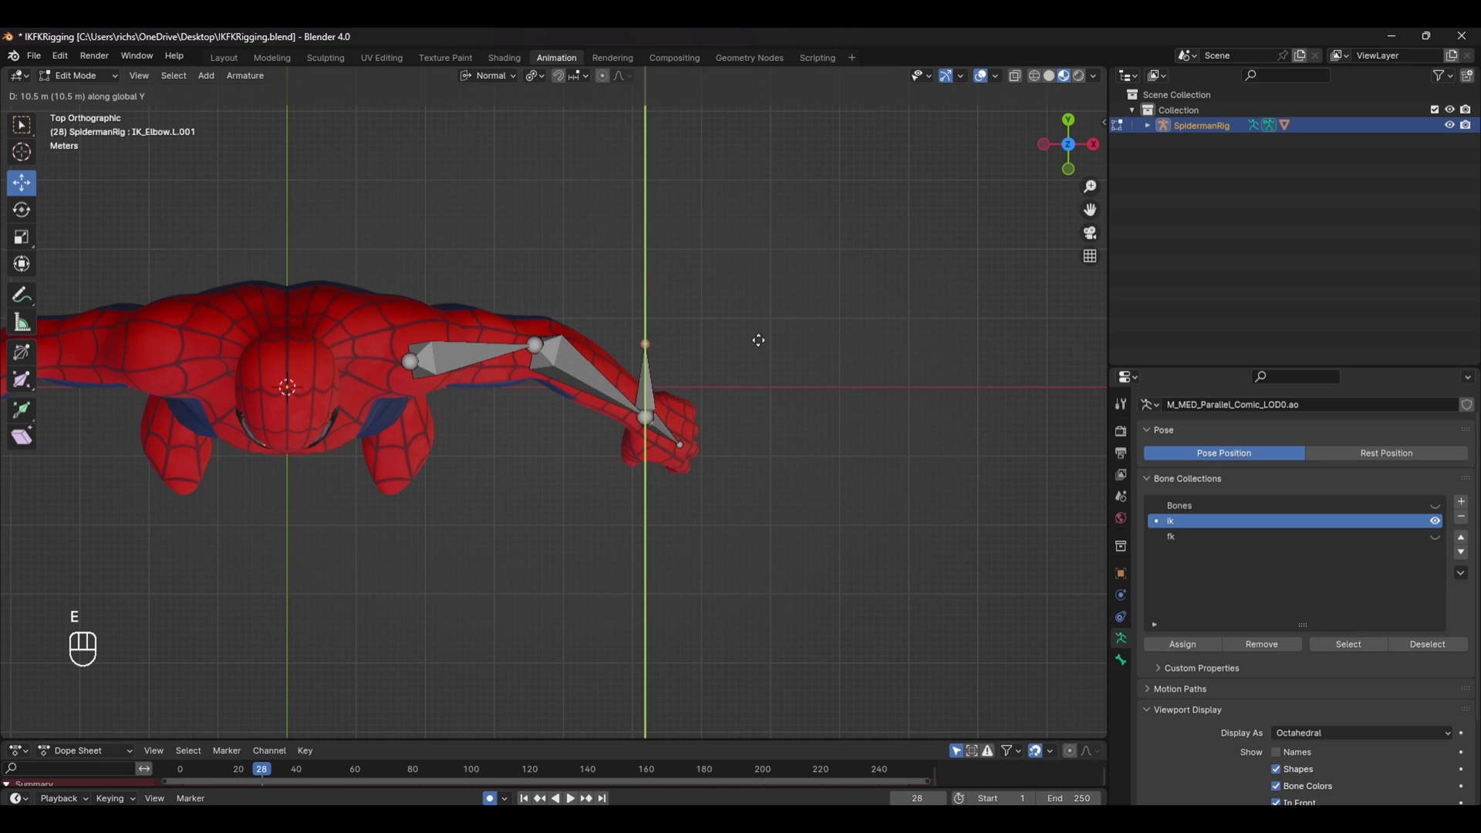
{"action": "left_click", "coordinate": [759, 337]}
Set the transform orientation to Local.
{"action": "key", "text": "KP_1"}
{"action": "key", "text": "KP_3"}
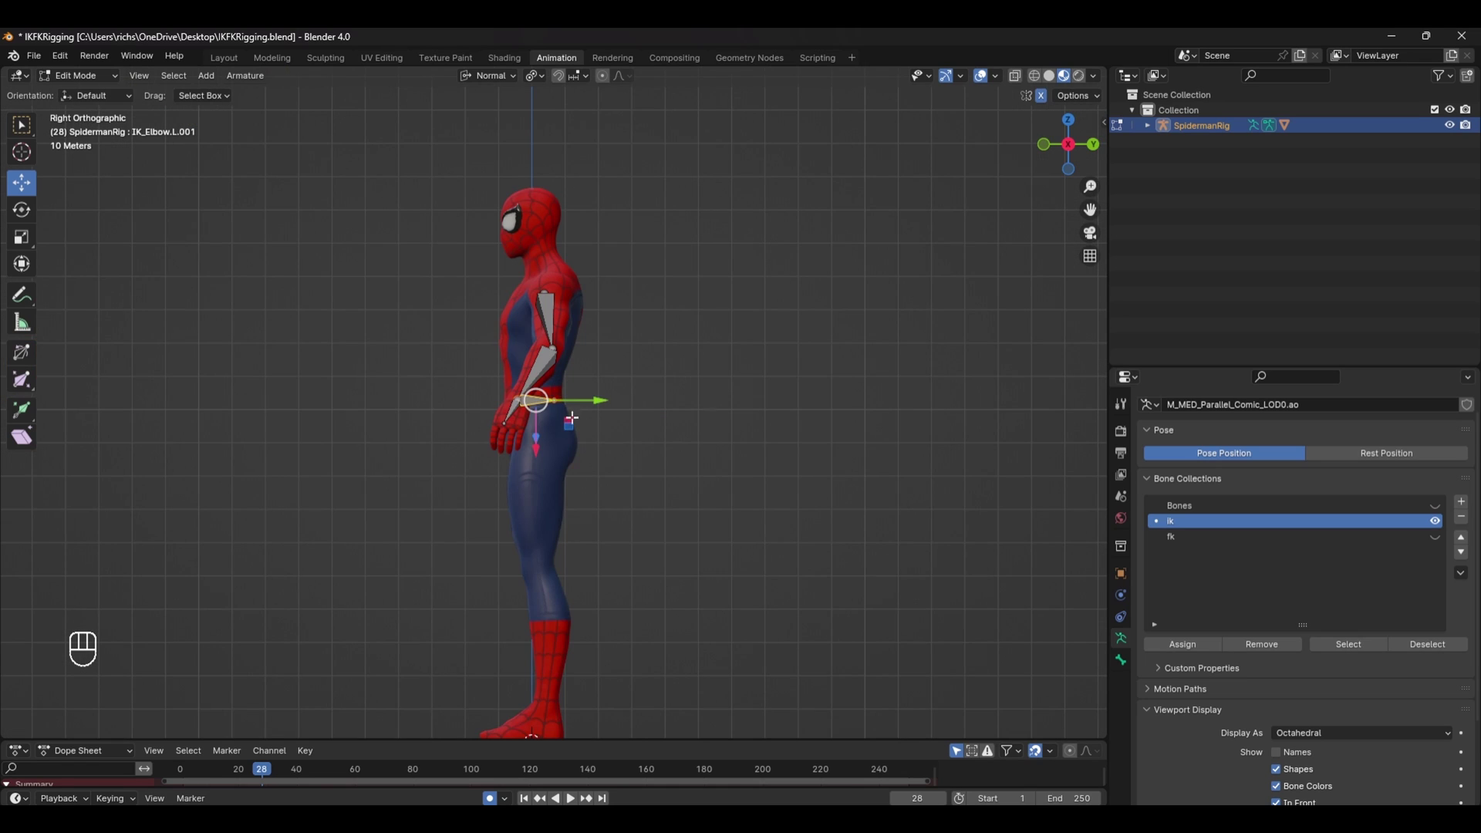
{"action": "scroll", "coordinate": [533, 328], "scroll_direction": "up", "scroll_amount": 4}
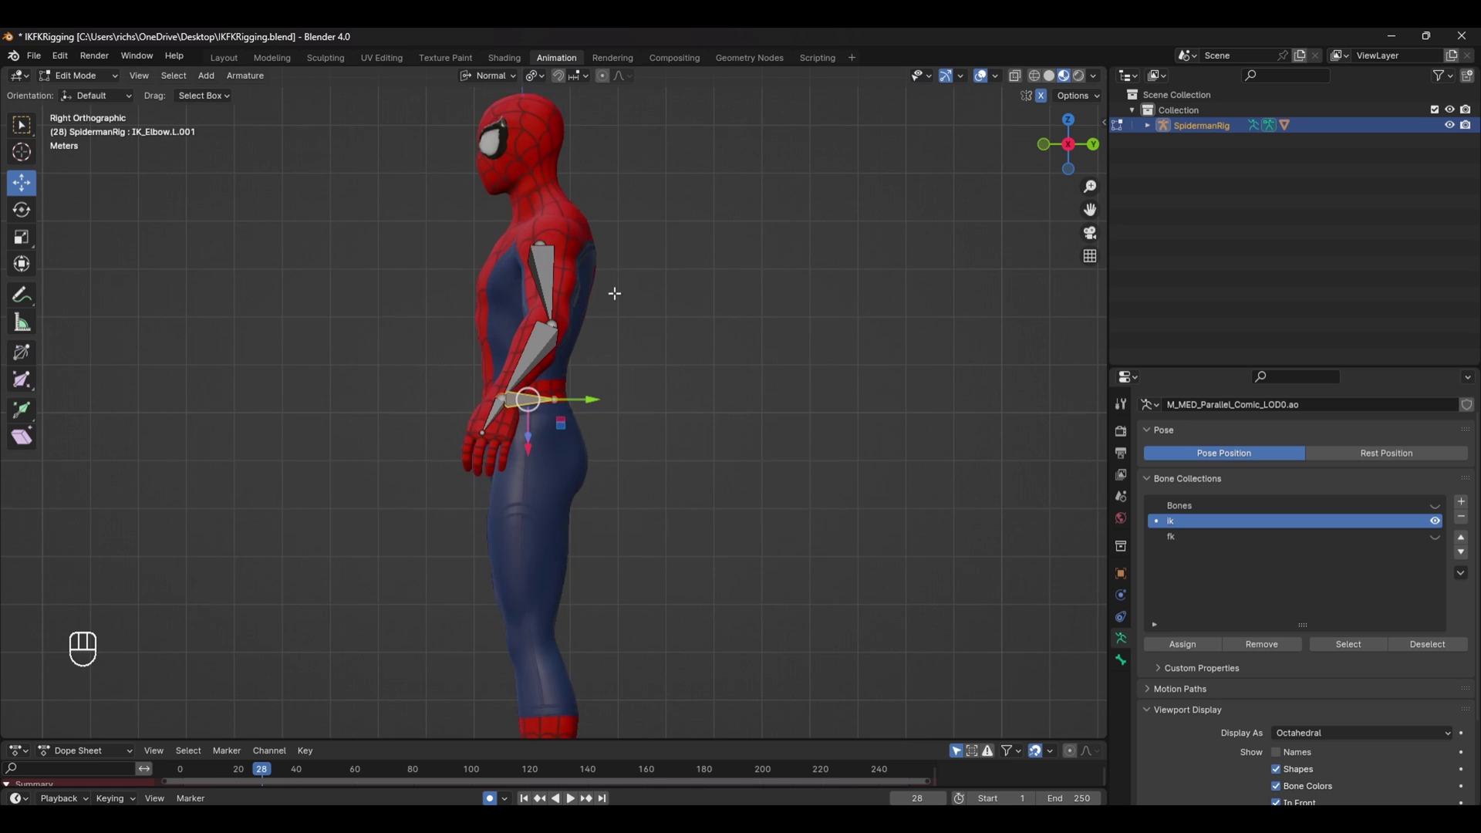
{"action": "left_click", "coordinate": [502, 76]}
{"action": "left_click", "coordinate": [487, 141]}
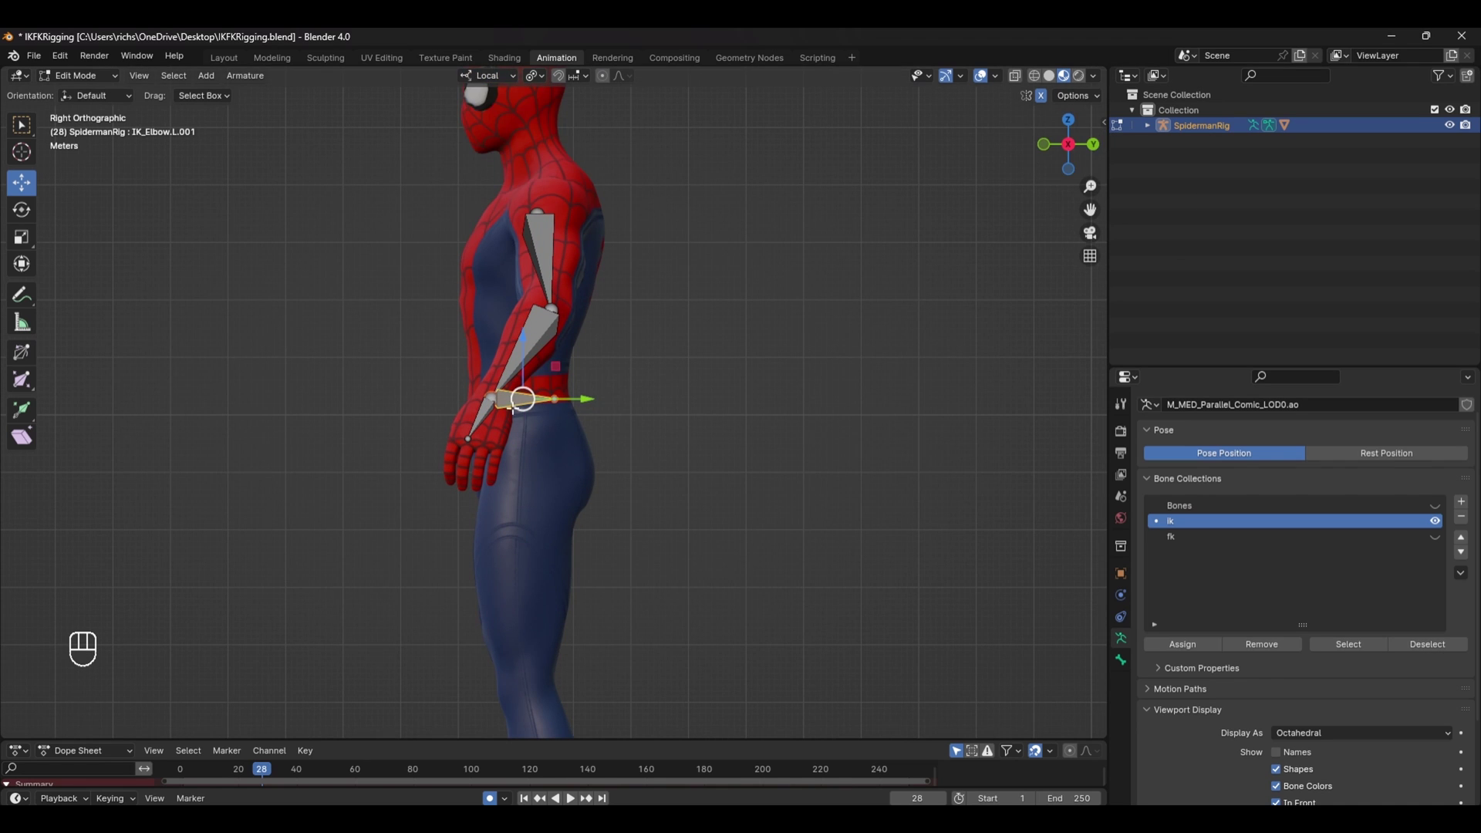
Clear the parent of the bone extruded from the wrist joint.
{"action": "middle_click_drag", "start_coordinate": [521, 401], "coordinate": [742, 439]}
{"action": "scroll", "coordinate": [742, 439], "scroll_direction": "up", "scroll_amount": 1}
{"action": "key", "text": "alt+p"}
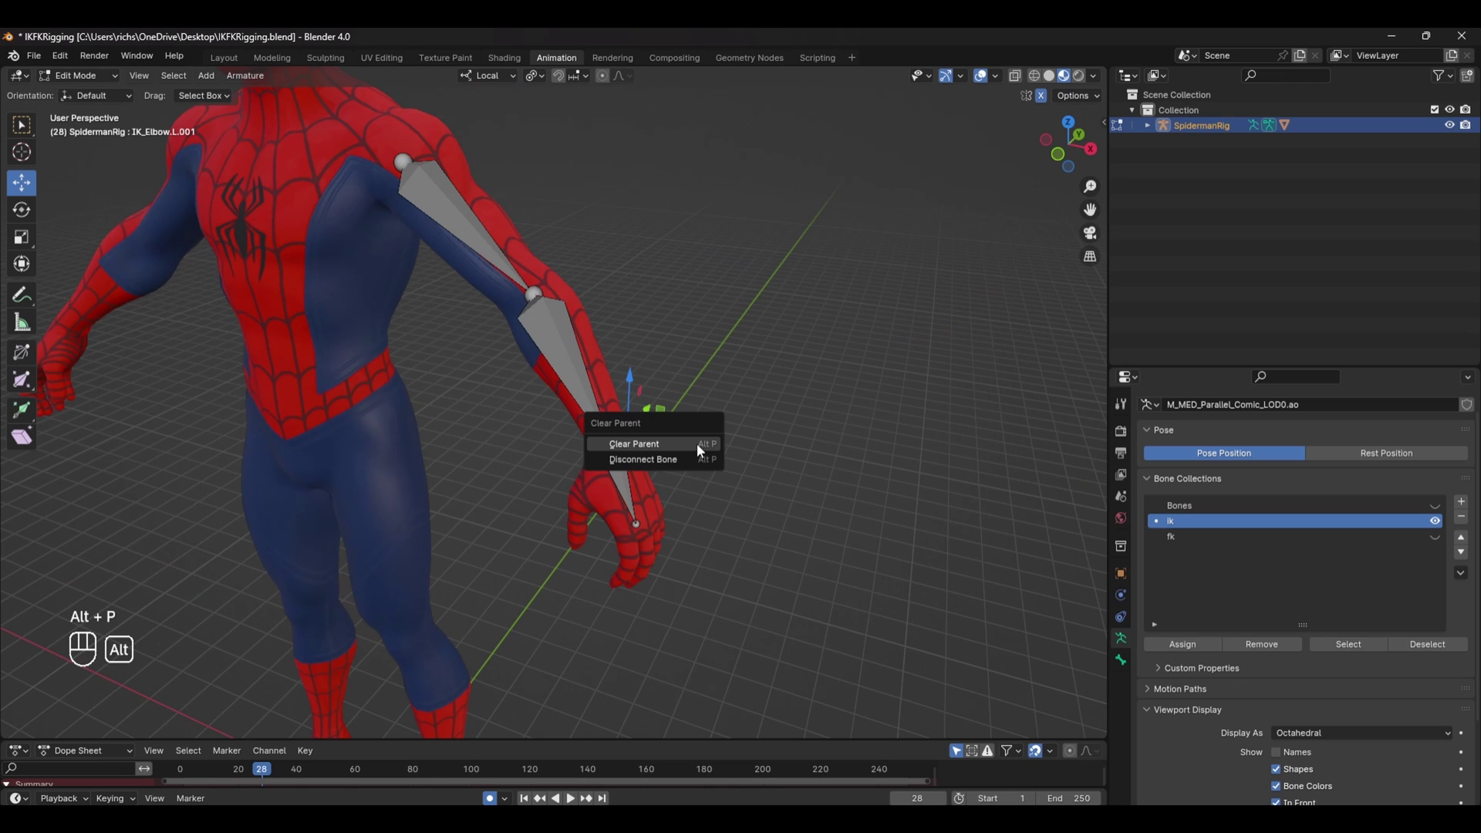
{"action": "left_click", "coordinate": [697, 443]}
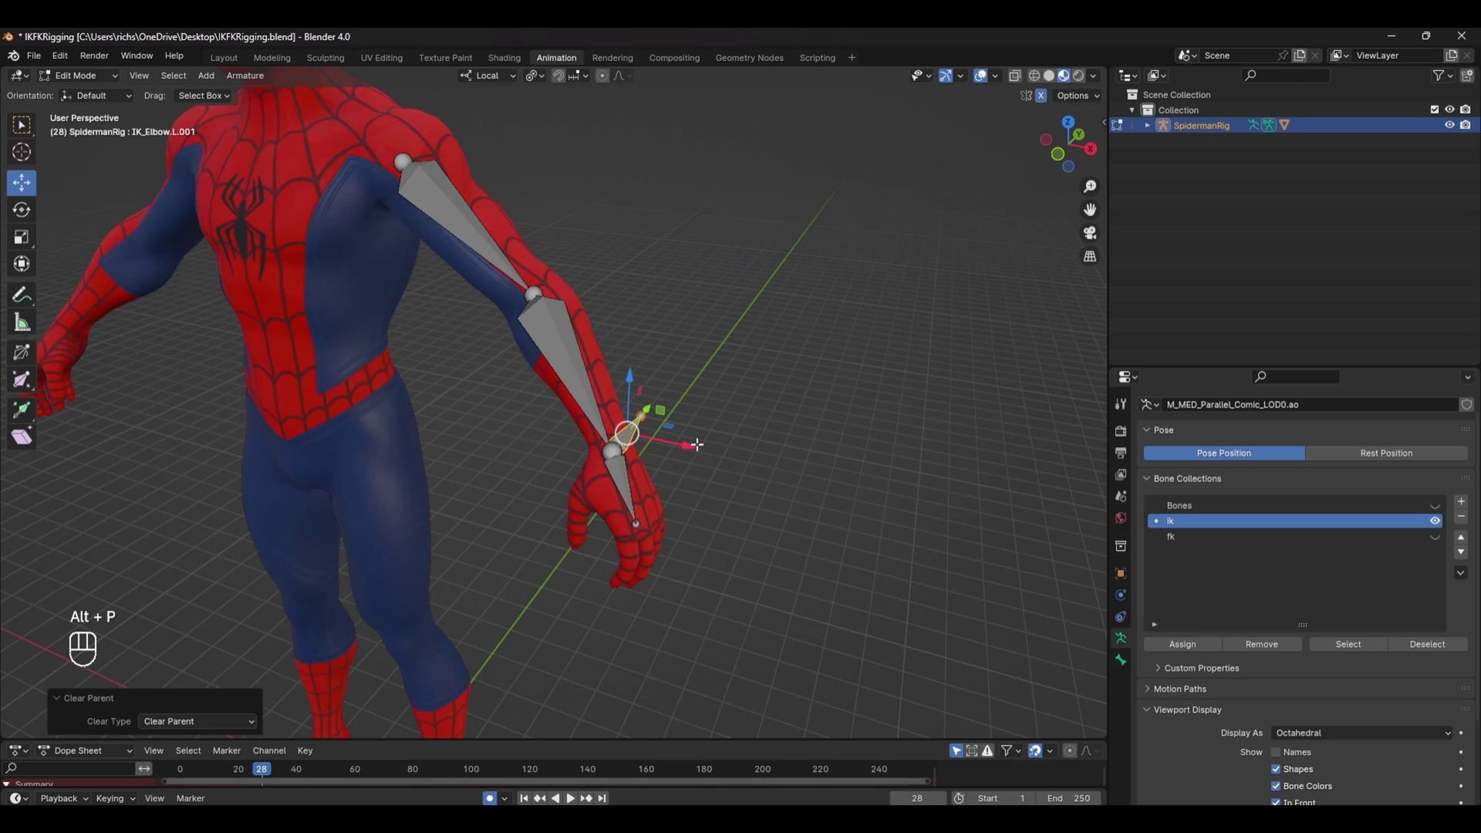
{"action": "left_click", "coordinate": [617, 466]}
{"action": "left_click", "coordinate": [632, 427]}
{"action": "key", "text": "ctrl+Tab"}
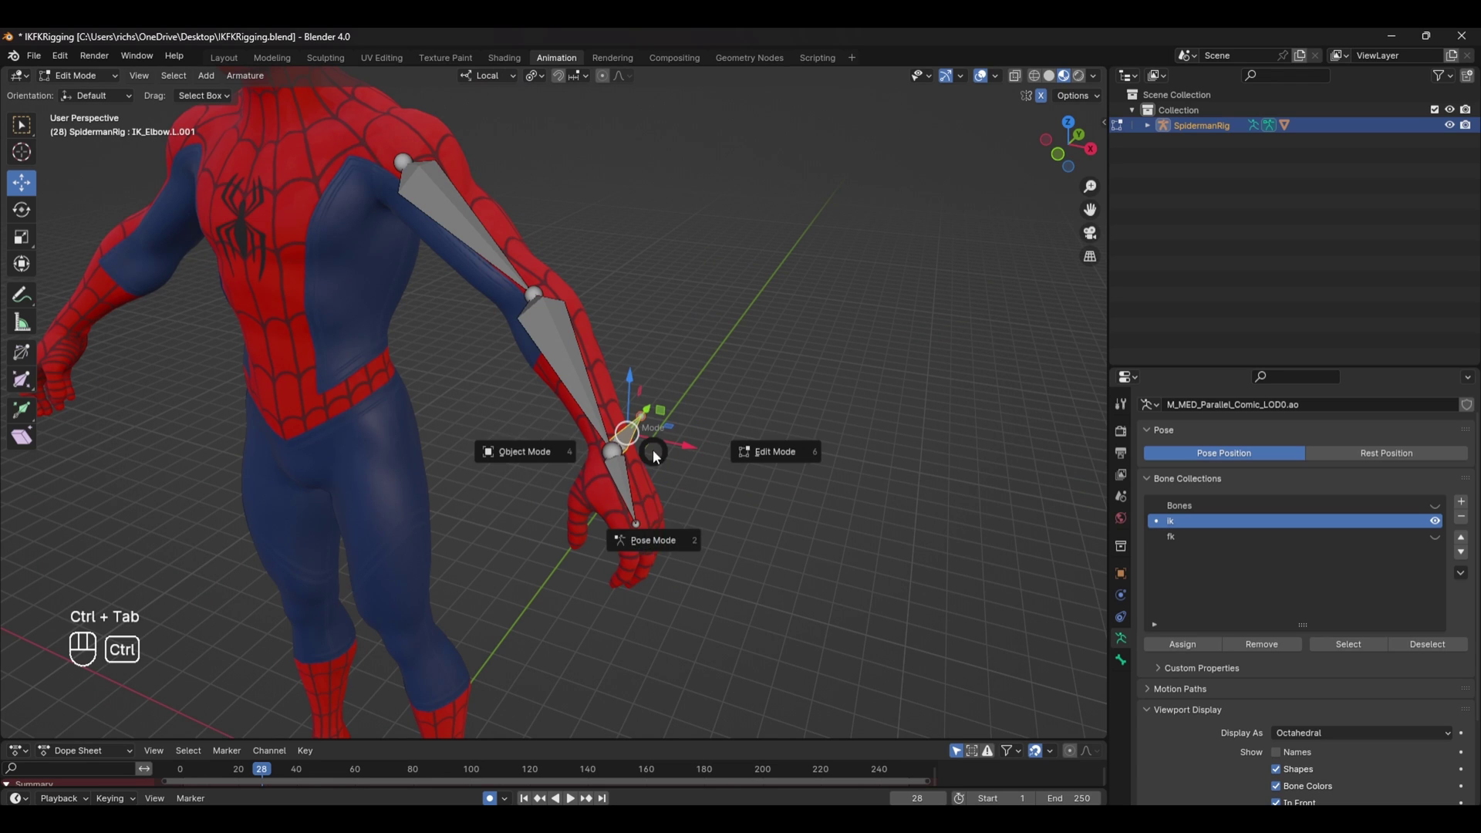
{"action": "left_click", "coordinate": [663, 525]}
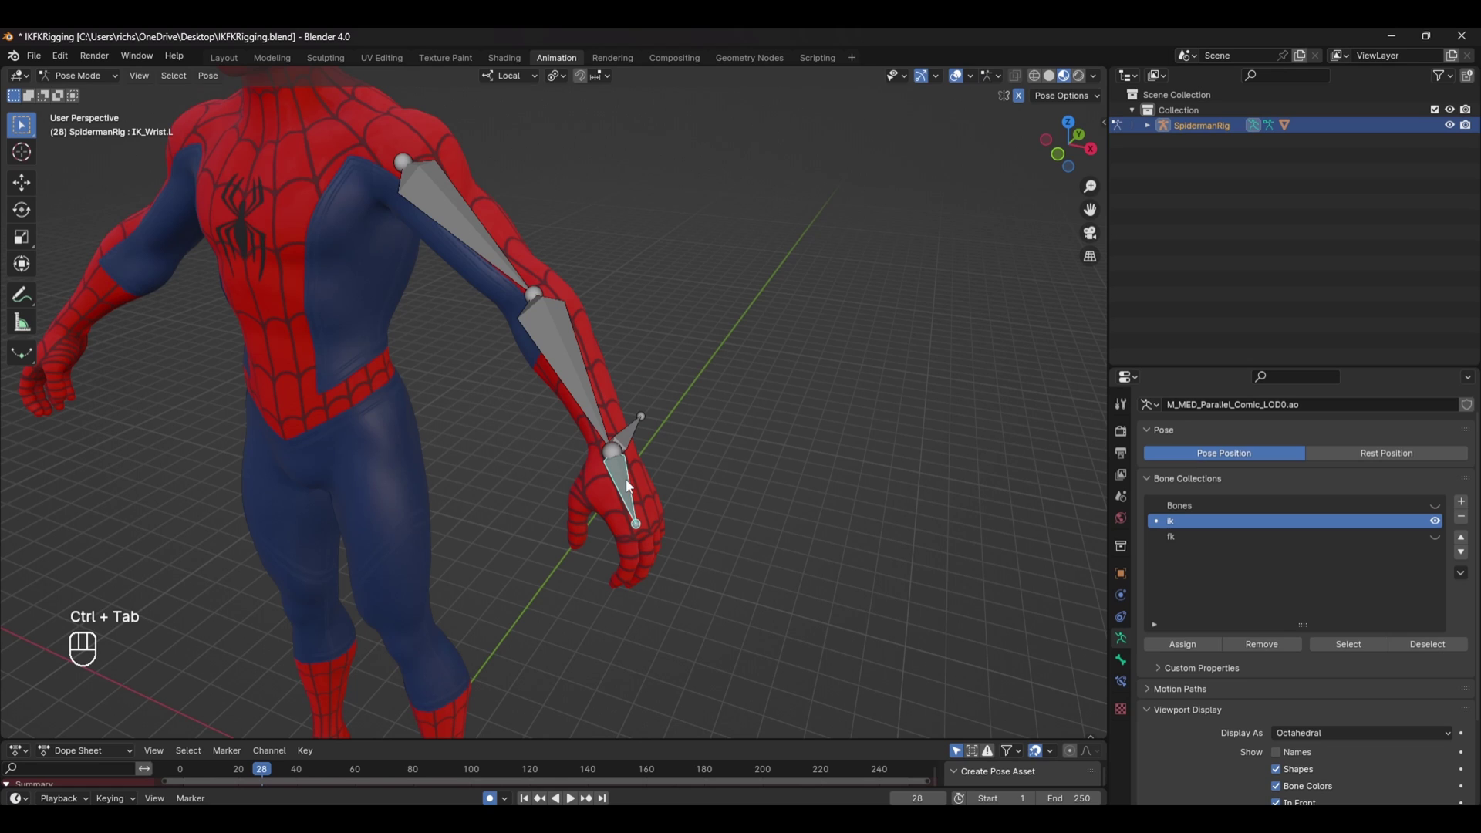
{"action": "key", "text": "Tab"}
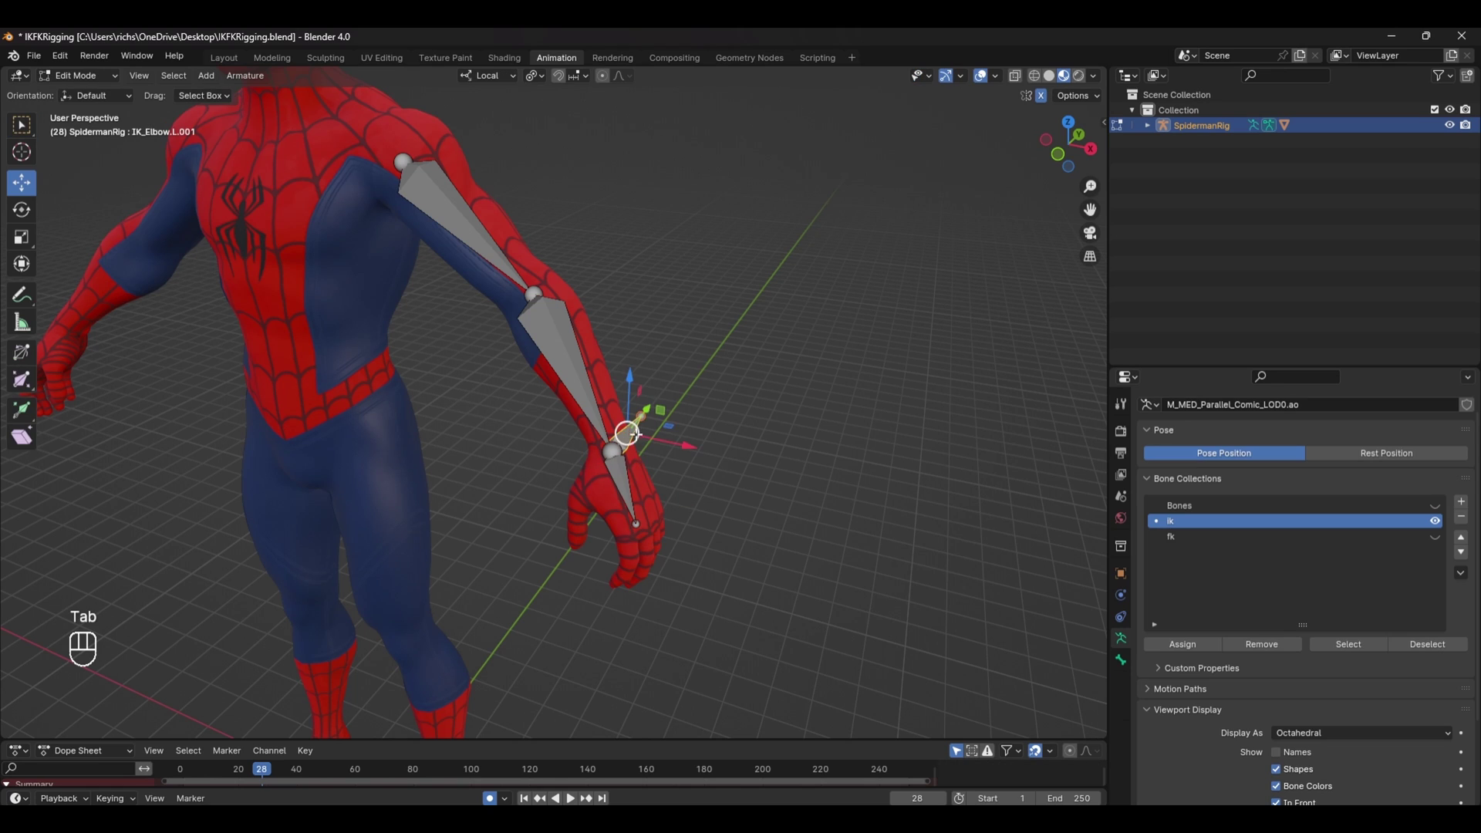
Parent the IK wrist bone to the extruded control bone with Keep Offset.
{"action": "left_click", "coordinate": [623, 477]}
{"action": "left_click", "coordinate": [633, 429]}
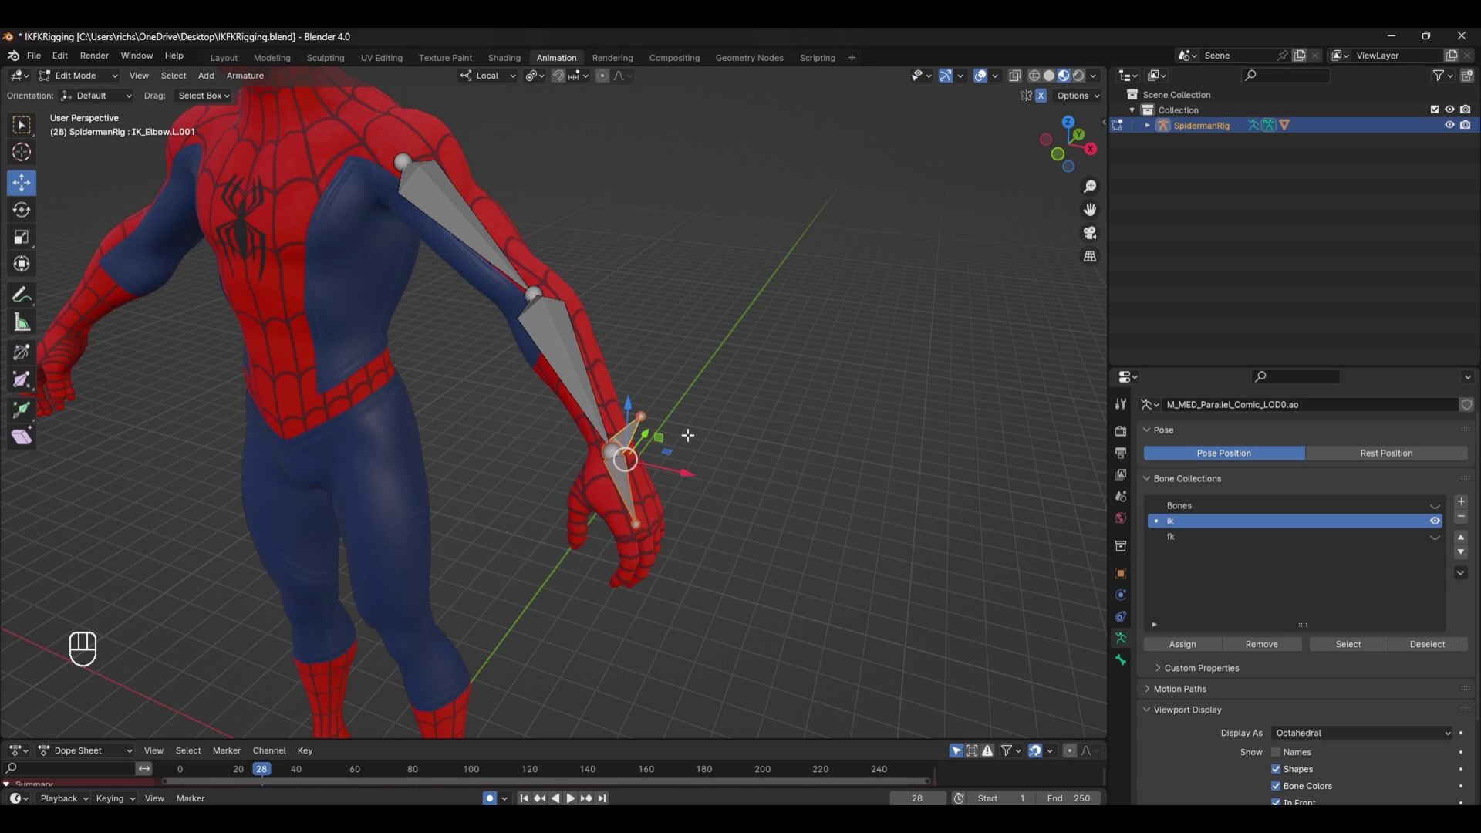
{"action": "key", "text": "ctrl+p"}
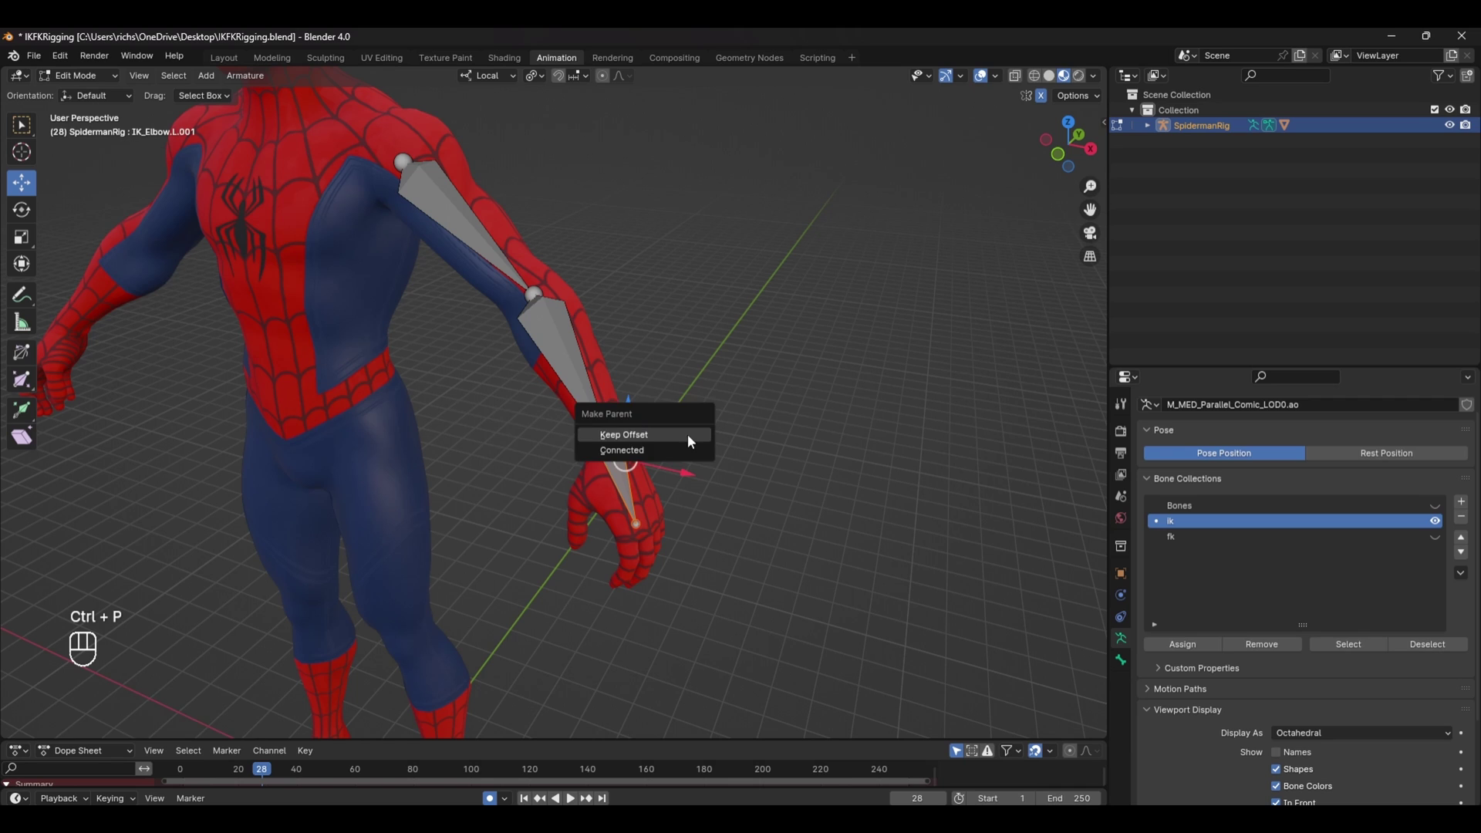
{"action": "left_click", "coordinate": [687, 433]}
Switch to Pose Mode and add an Inverse Kinematics constraint to the IK_Elbow.L bone.
{"action": "left_click", "coordinate": [577, 377]}
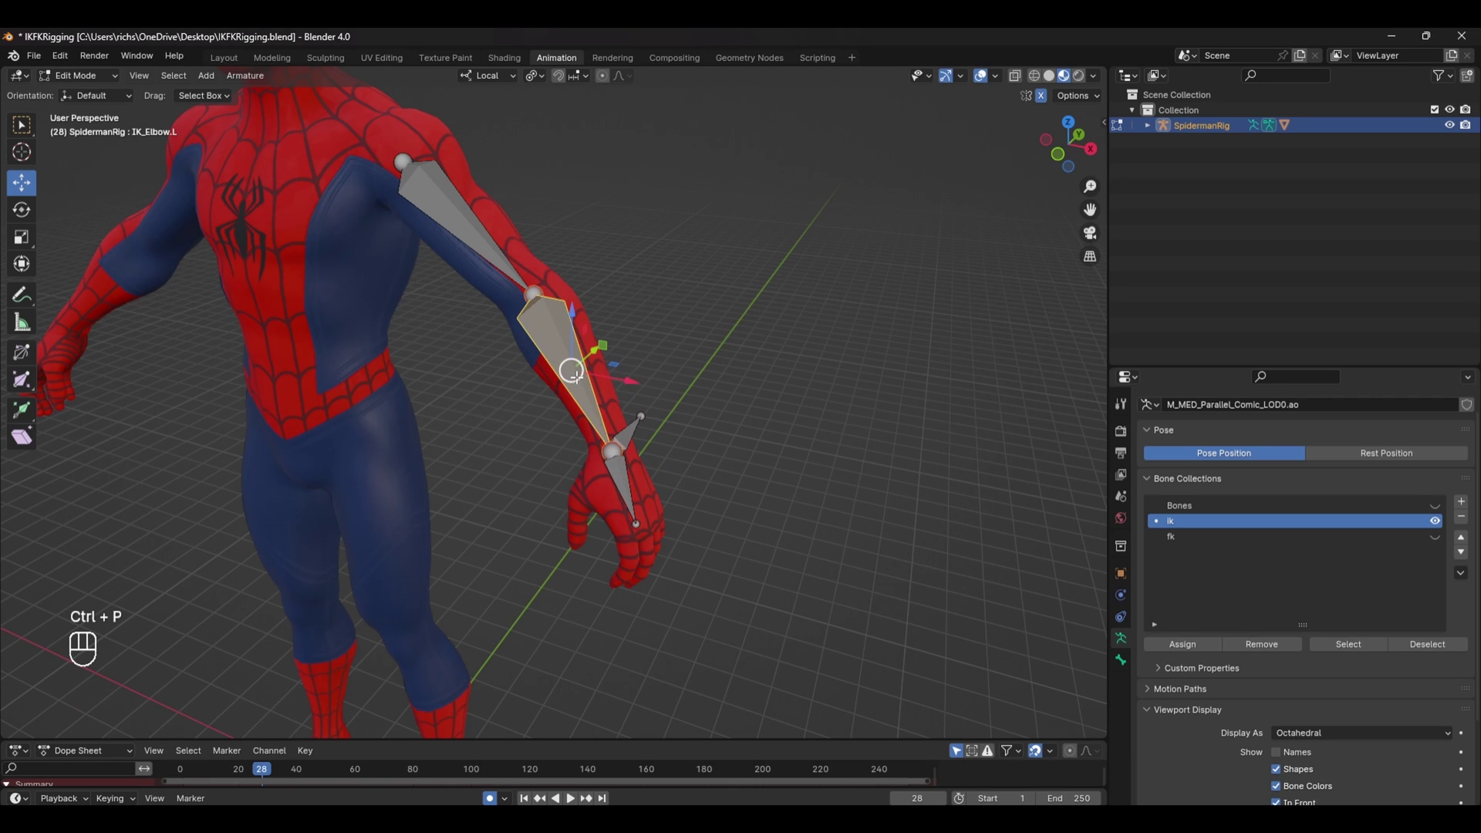
{"action": "key", "text": "ctrl+Tab"}
{"action": "left_click", "coordinate": [576, 423]}
{"action": "left_click", "coordinate": [566, 357]}
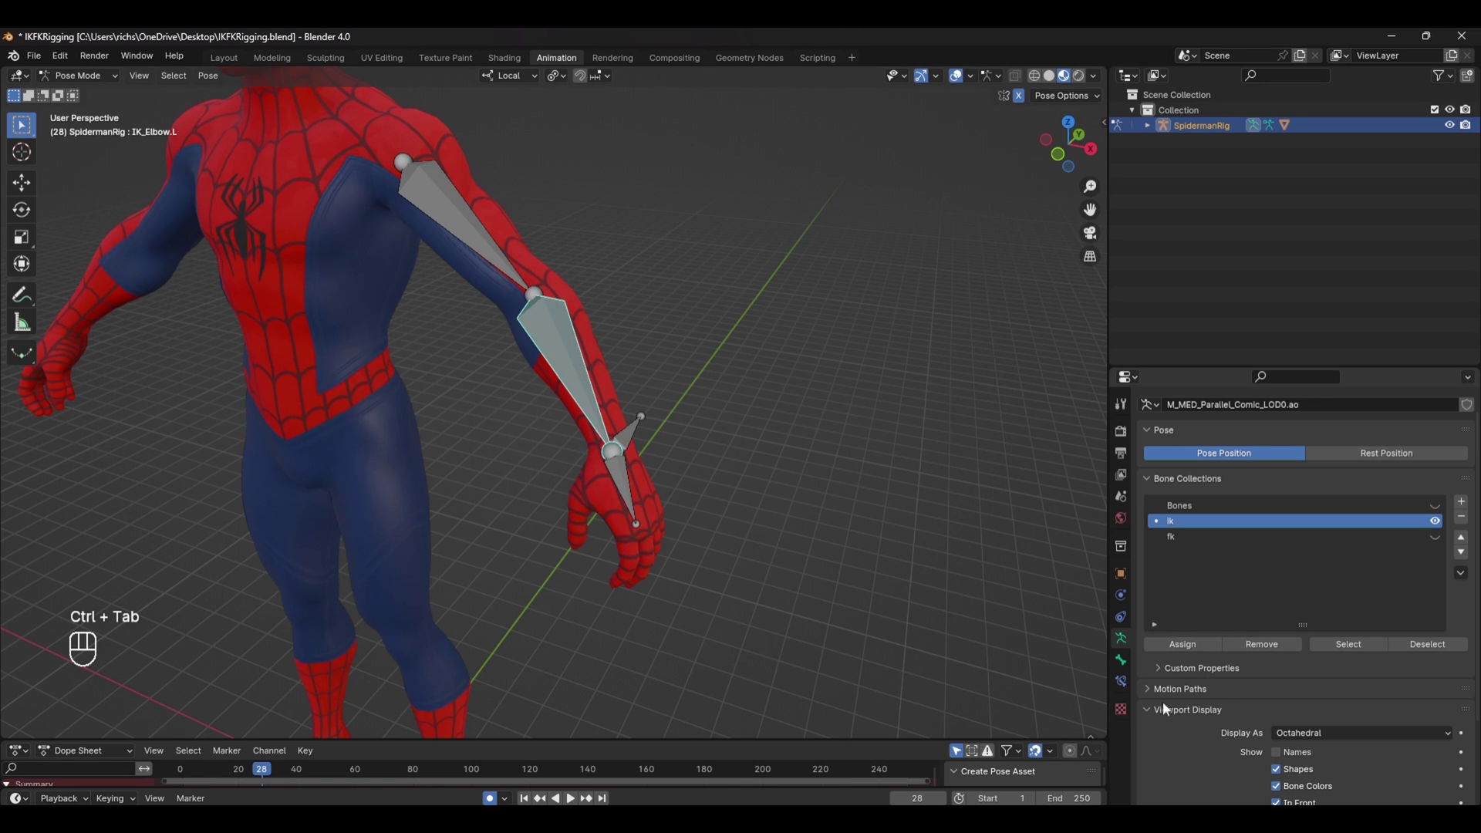
{"action": "left_click", "coordinate": [1120, 659]}
{"action": "left_click", "coordinate": [1121, 681]}
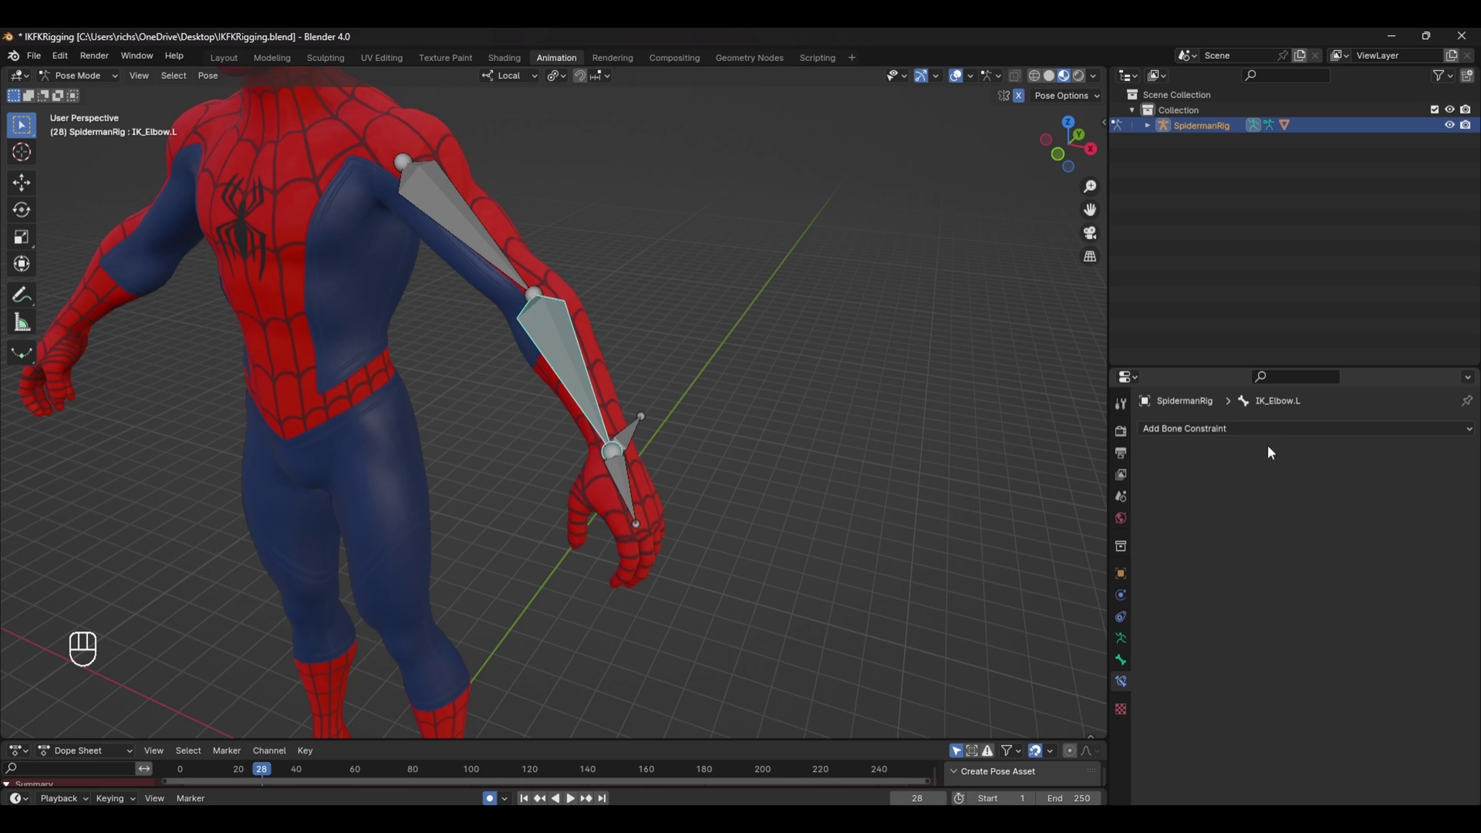
{"action": "left_click", "coordinate": [1265, 428]}
{"action": "left_click", "coordinate": [1281, 504]}
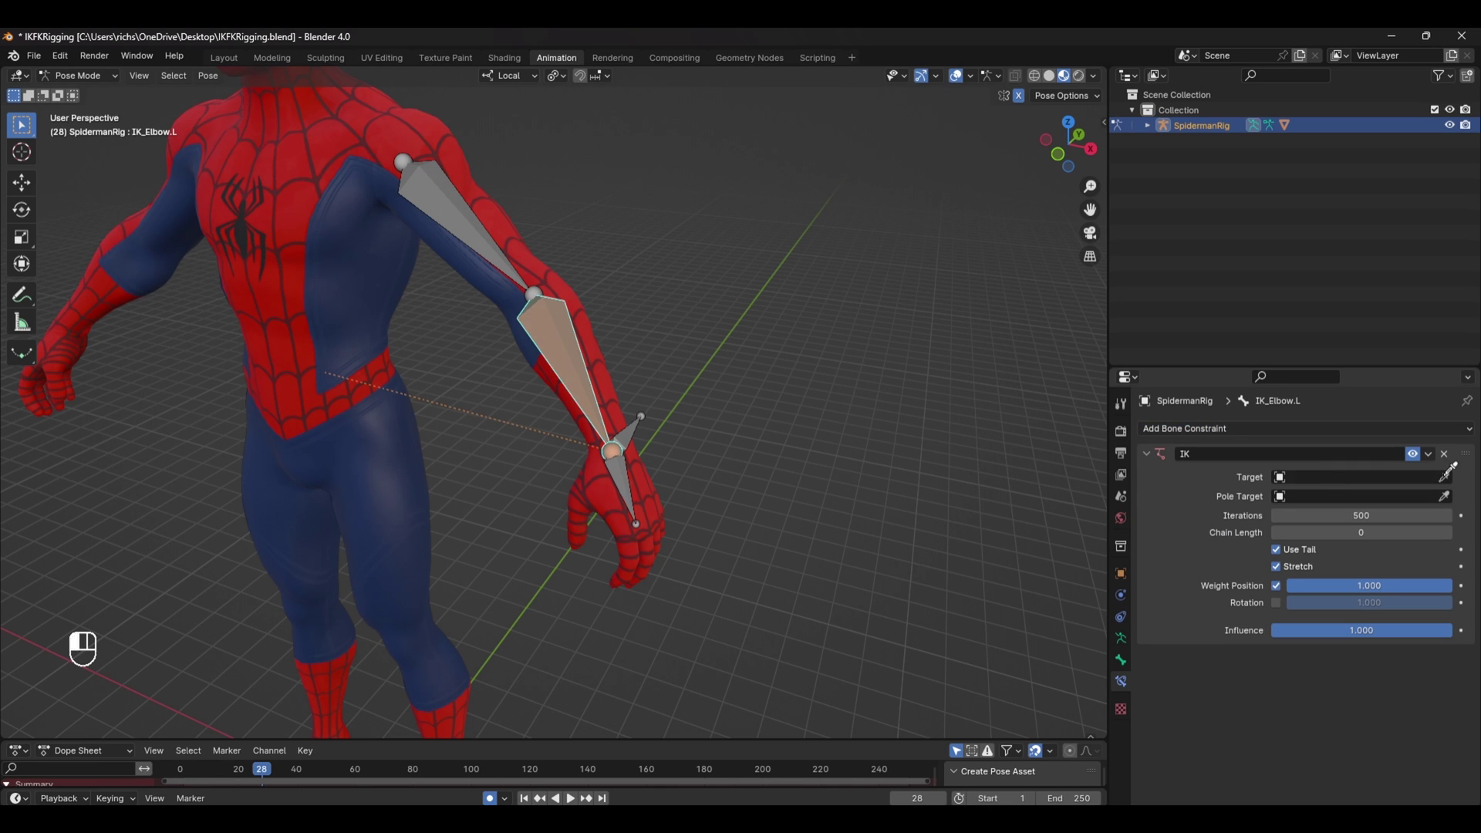
Set the IK constraint's target to SpidermanRig, its bone to IK_CTRL and its chain length to 2.
{"action": "left_click", "coordinate": [1425, 495]}
{"action": "type", "text": "IK"}
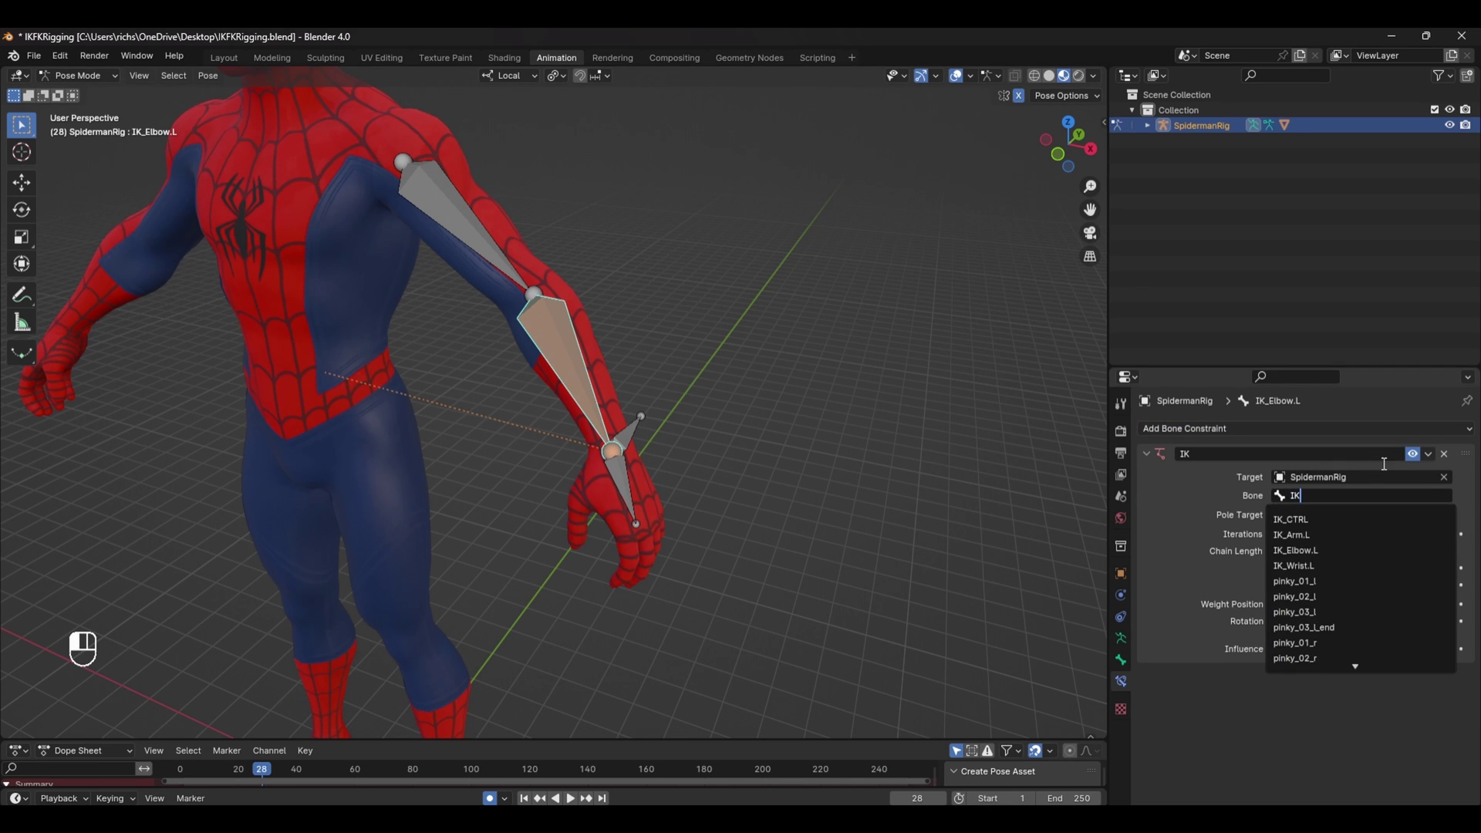
{"action": "left_click", "coordinate": [1328, 520]}
{"action": "left_click_drag", "start_coordinate": [1328, 551], "coordinate": [1448, 551]}
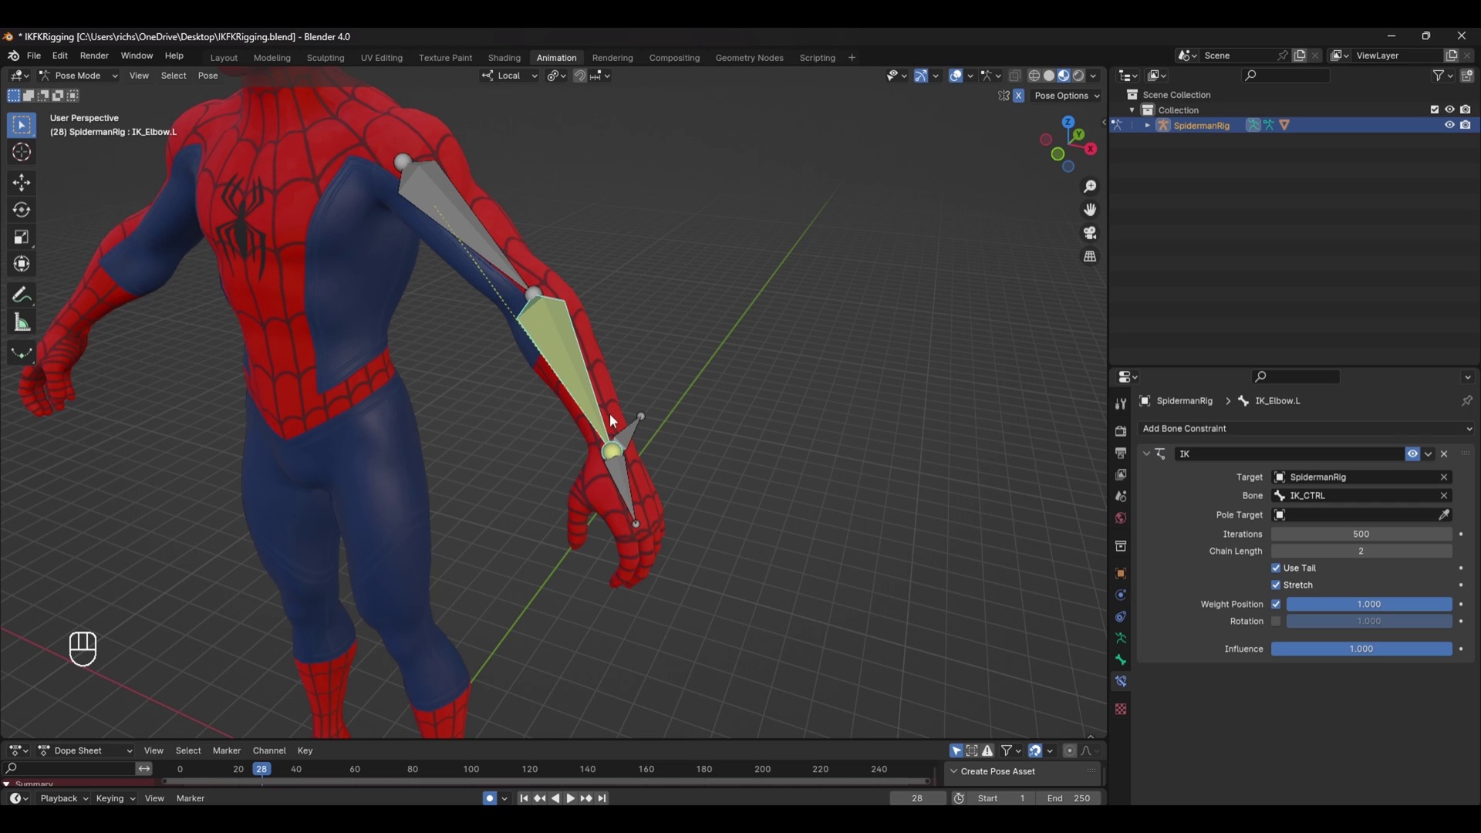
Try moving the IK_CTRL bone to test the arm's IK, and undo the move.
{"action": "left_click", "coordinate": [638, 432]}
{"action": "middle_click_drag", "start_coordinate": [776, 497], "coordinate": [788, 378]}
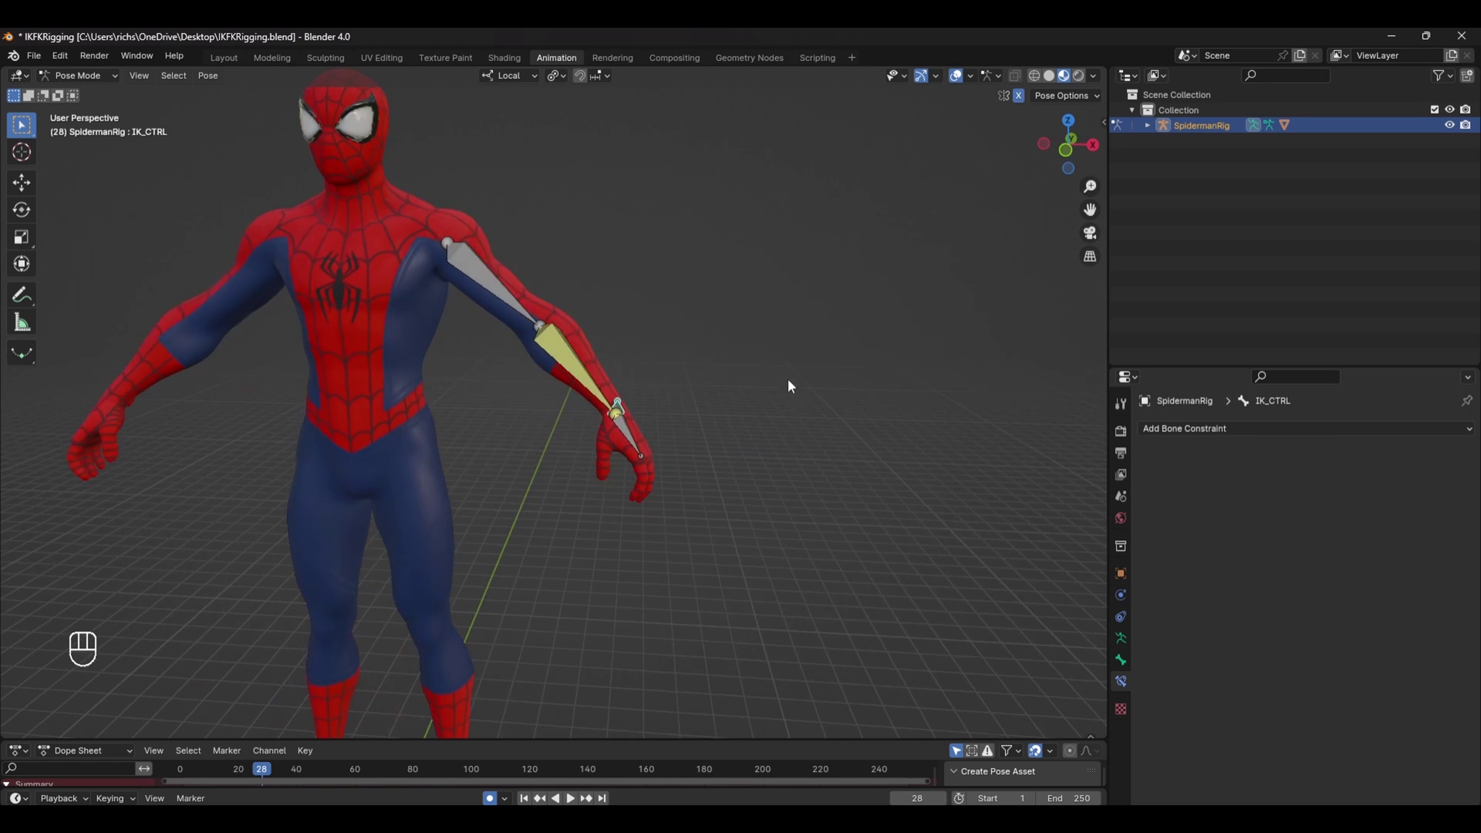
{"action": "scroll", "coordinate": [782, 401], "scroll_direction": "up", "scroll_amount": 3}
{"action": "key", "text": "g"}
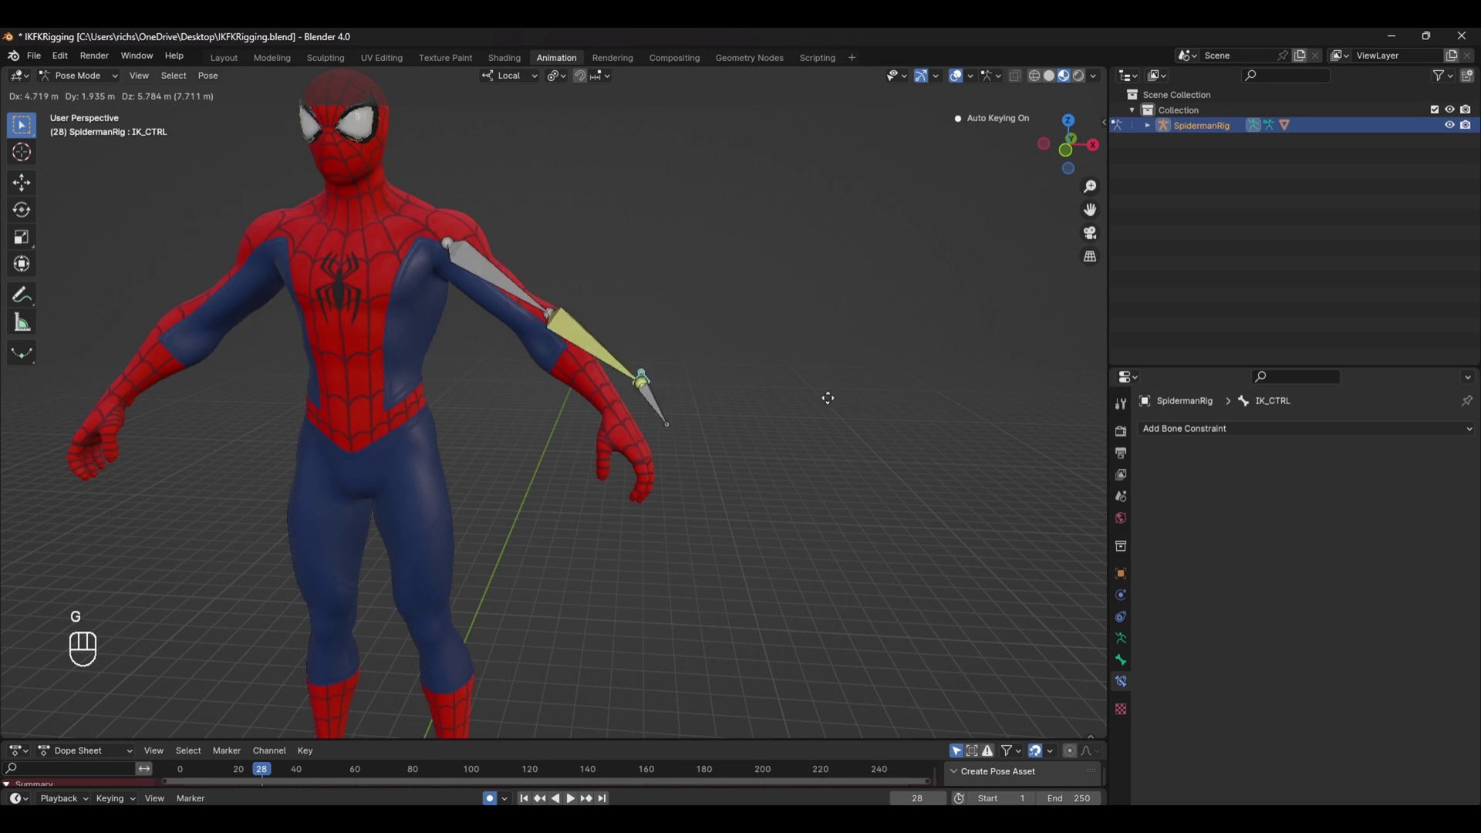
{"action": "left_click", "coordinate": [887, 394]}
{"action": "key", "text": "ctrl+z"}
Add a Copy Location constraint to the IK_Wrist.L bone.
{"action": "scroll", "coordinate": [826, 430], "scroll_direction": "up", "scroll_amount": 8}
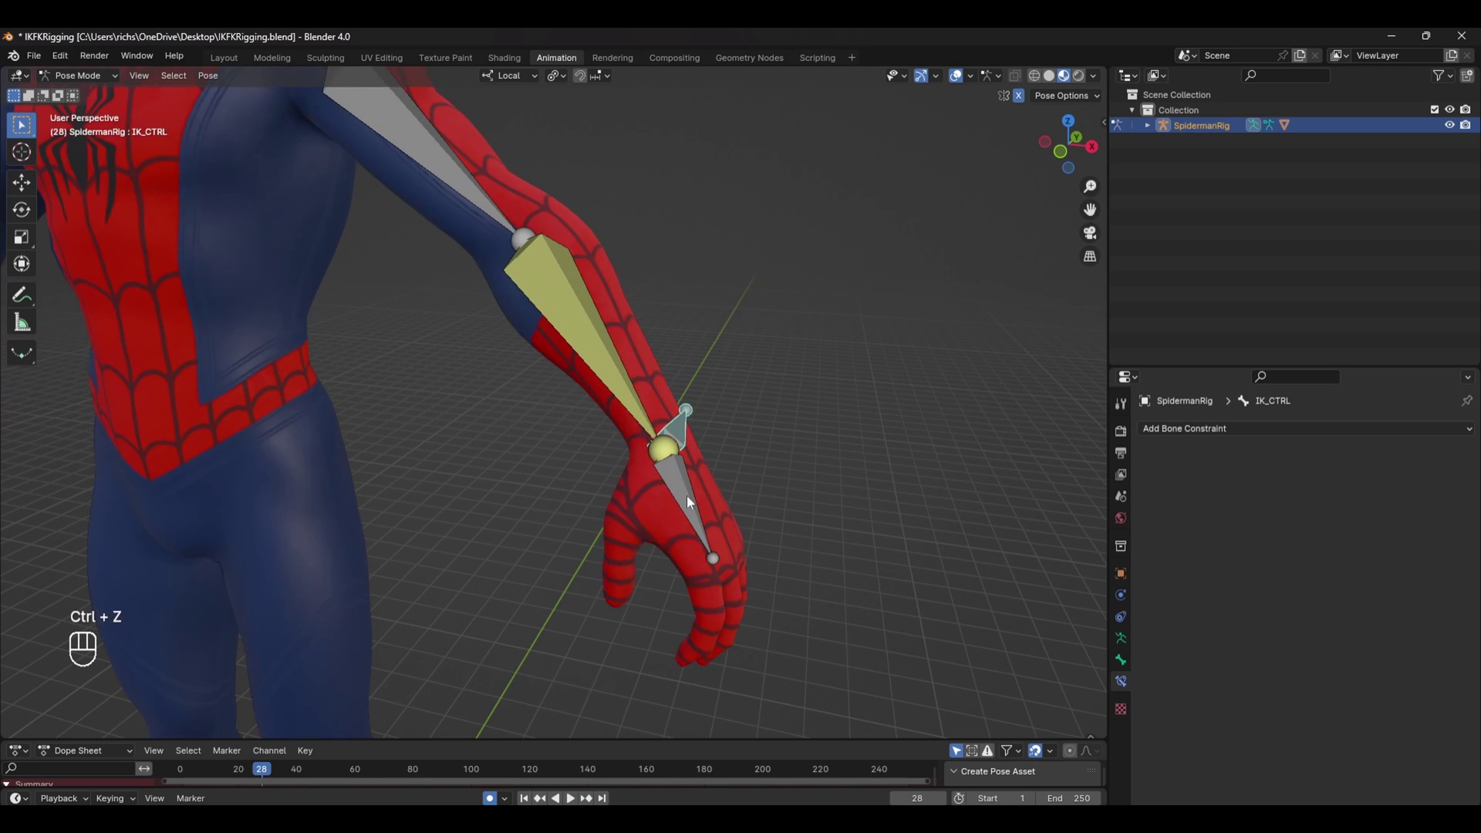
{"action": "left_click", "coordinate": [687, 495]}
{"action": "left_click", "coordinate": [1260, 429]}
{"action": "left_click", "coordinate": [1220, 469]}
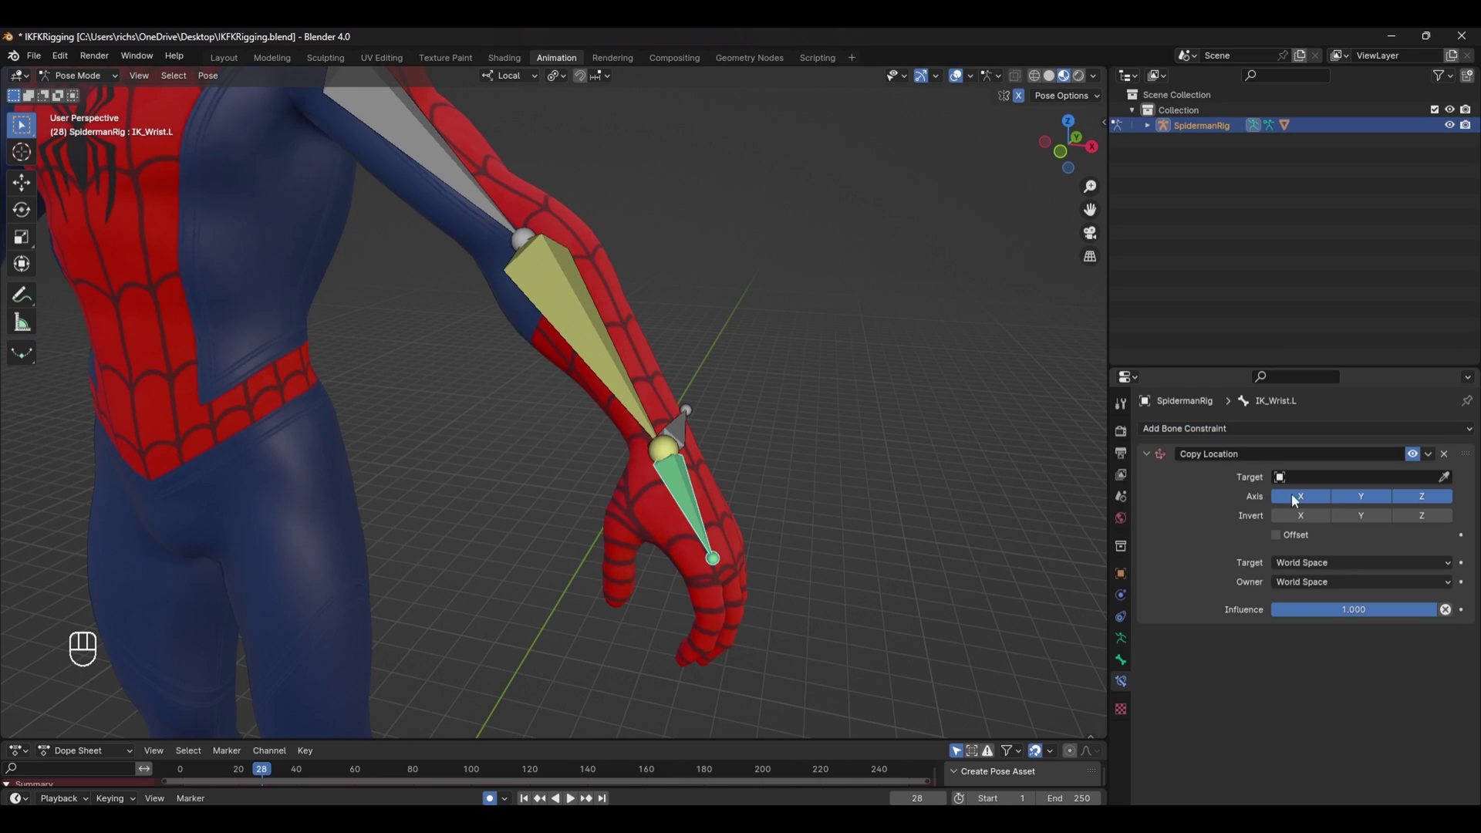
Target the Copy Location constraint at SpidermanRig's IK_Elbow.L bone with Head/Tail 1.000, and test it by moving IK_CTRL.
{"action": "left_click", "coordinate": [608, 375]}
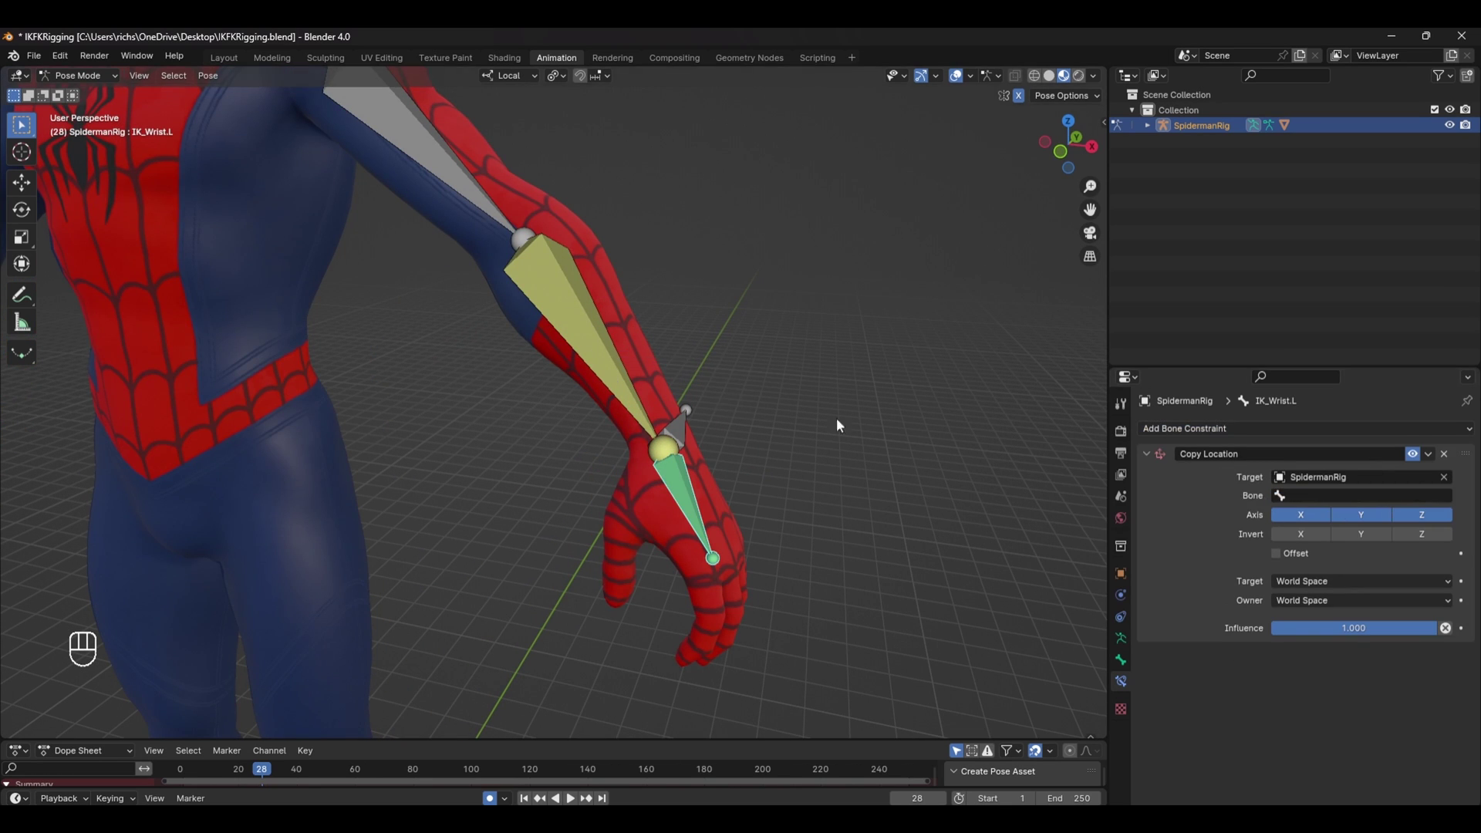
{"action": "left_click", "coordinate": [1307, 492]}
{"action": "left_click", "coordinate": [1340, 546]}
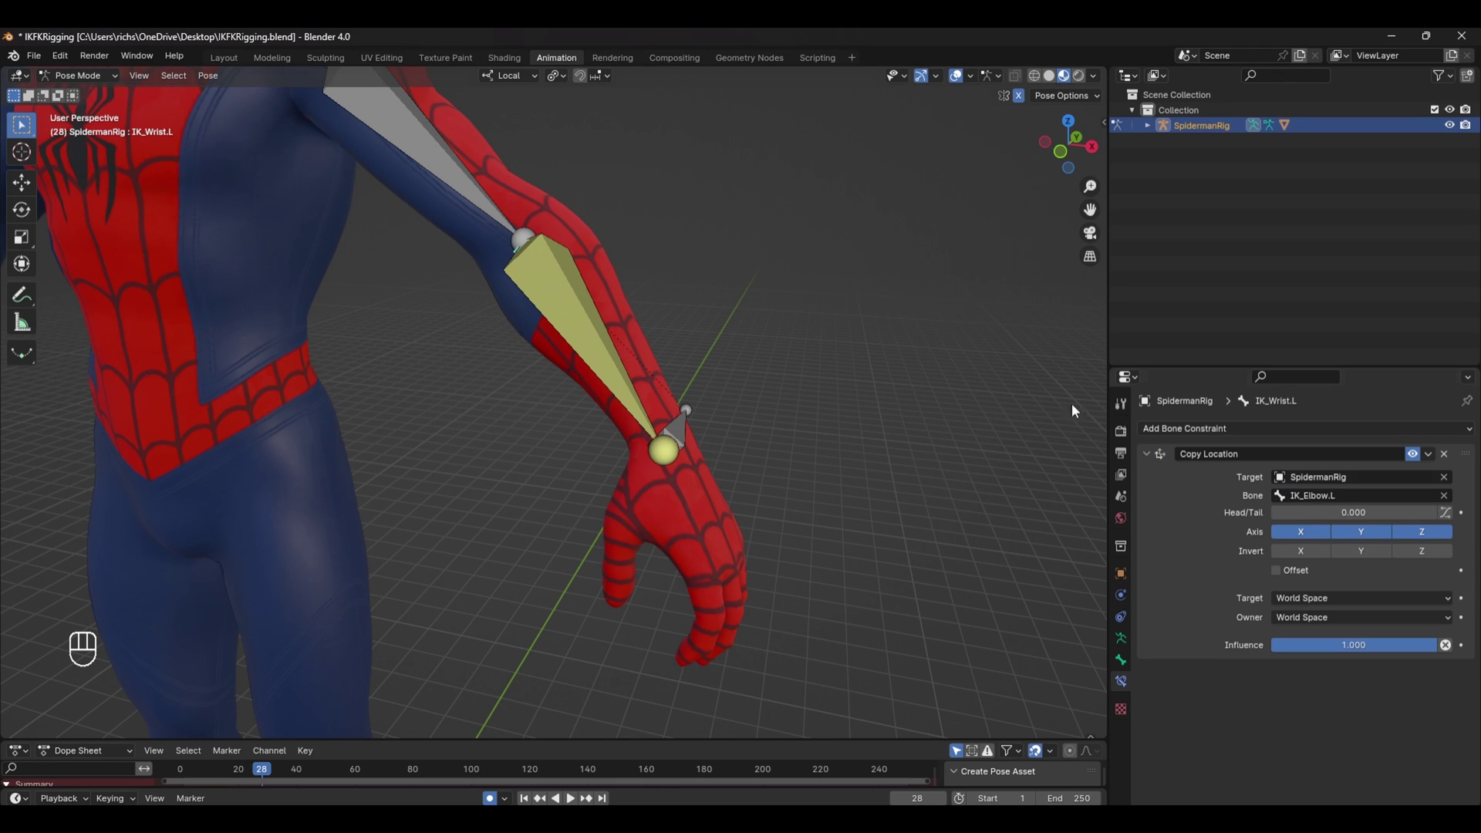
{"action": "left_click_drag", "start_coordinate": [1288, 513], "coordinate": [1436, 513]}
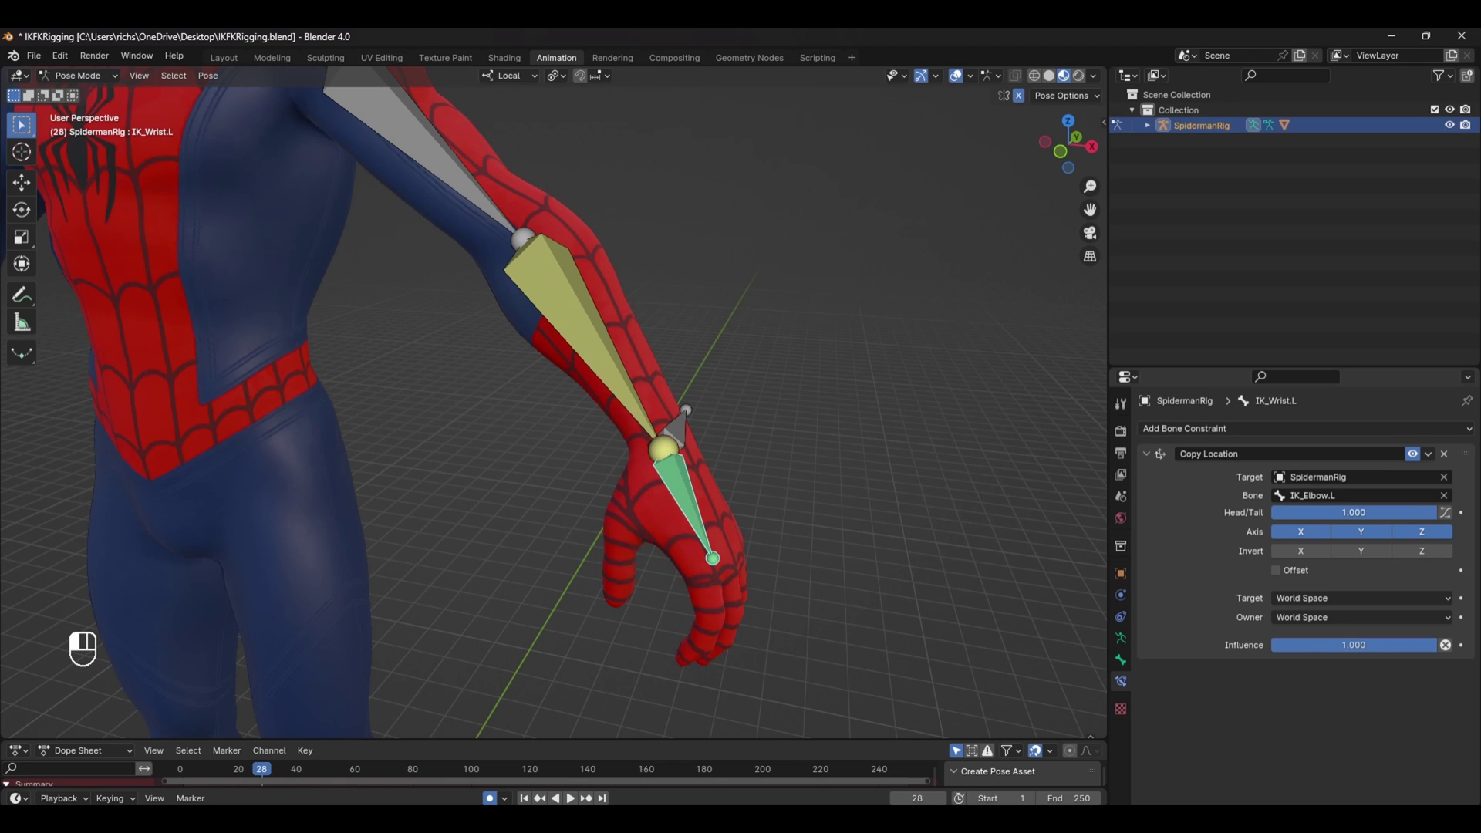
{"action": "left_click", "coordinate": [683, 432]}
{"action": "key", "text": "g"}
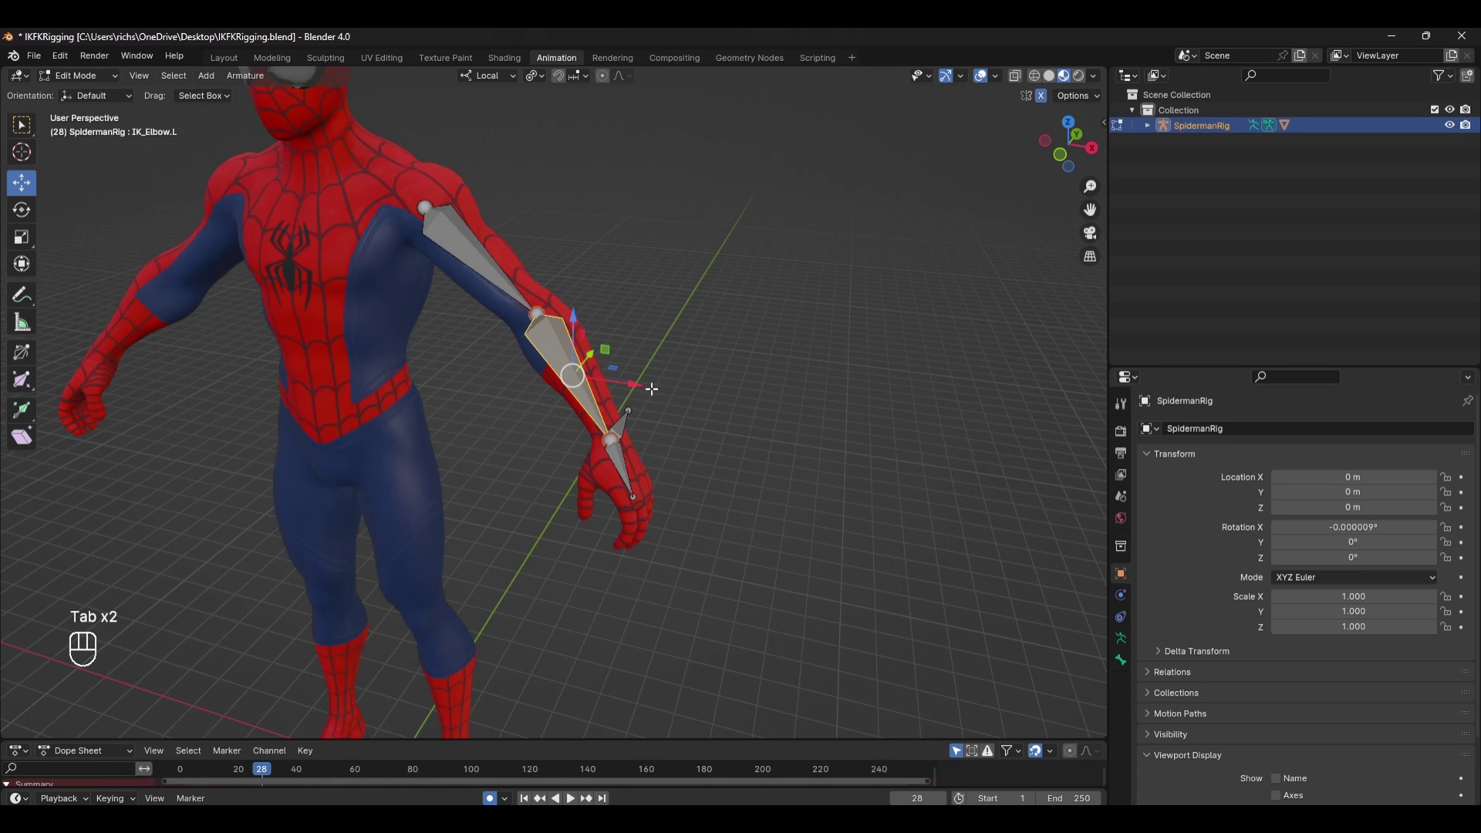
In Edit Mode, extrude a new bone about 9.8 m along Y from the elbow joint of IK_Arm.L.
{"action": "key", "text": "KP_7"}
{"action": "left_click", "coordinate": [531, 403]}
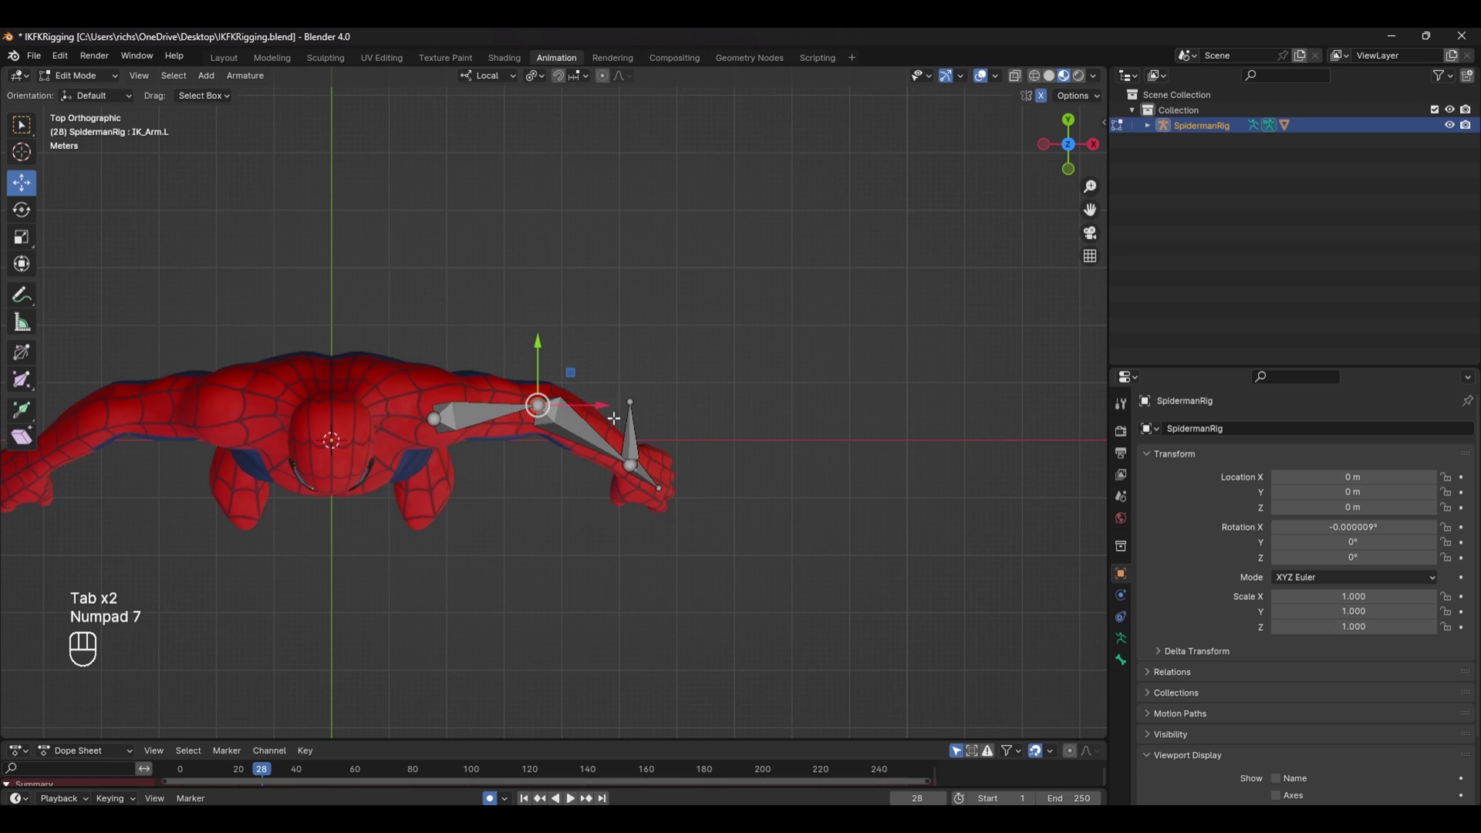
{"action": "key", "text": "e"}
{"action": "key", "text": "y"}
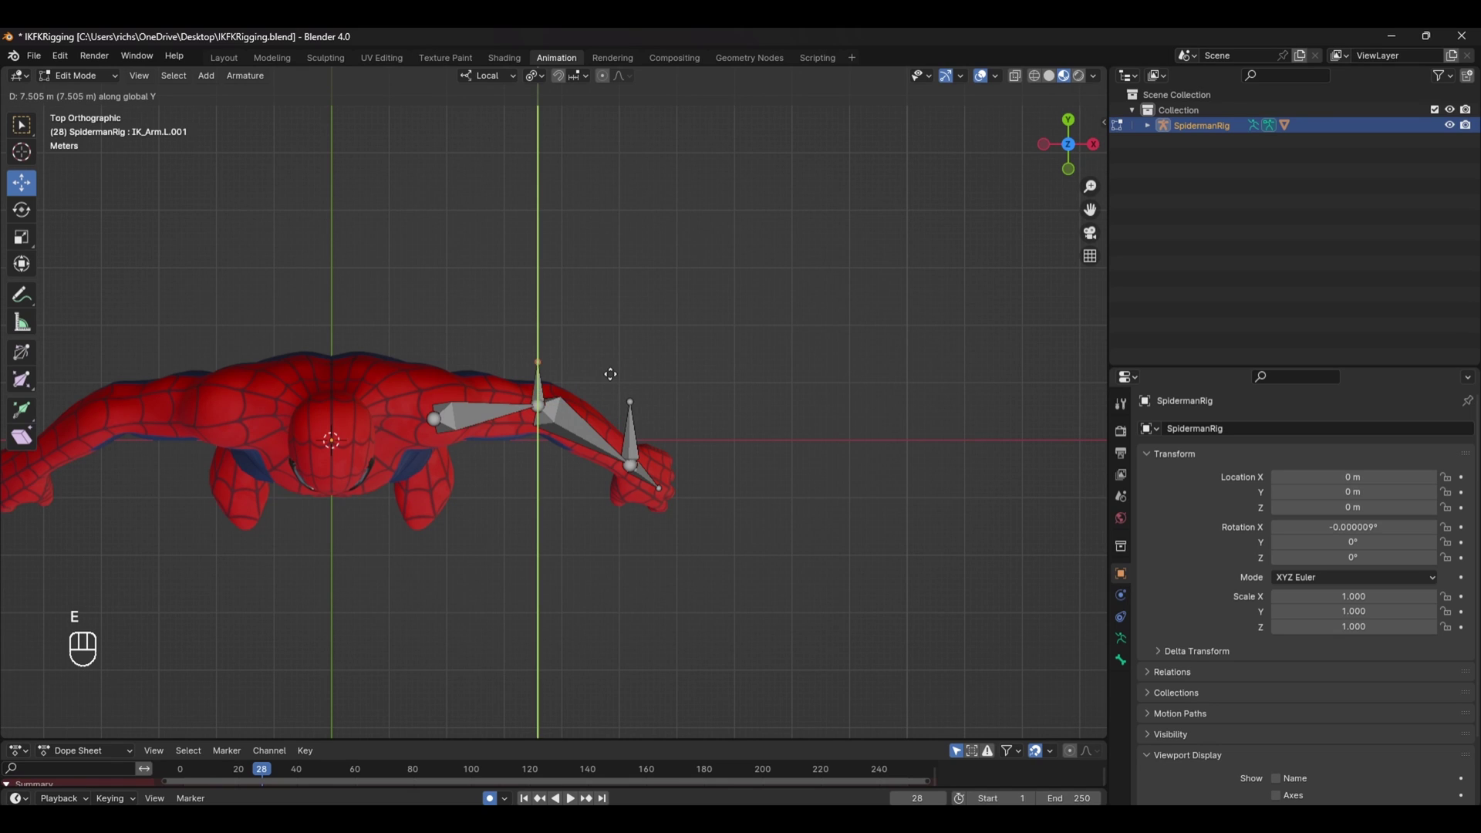
{"action": "left_click", "coordinate": [610, 362]}
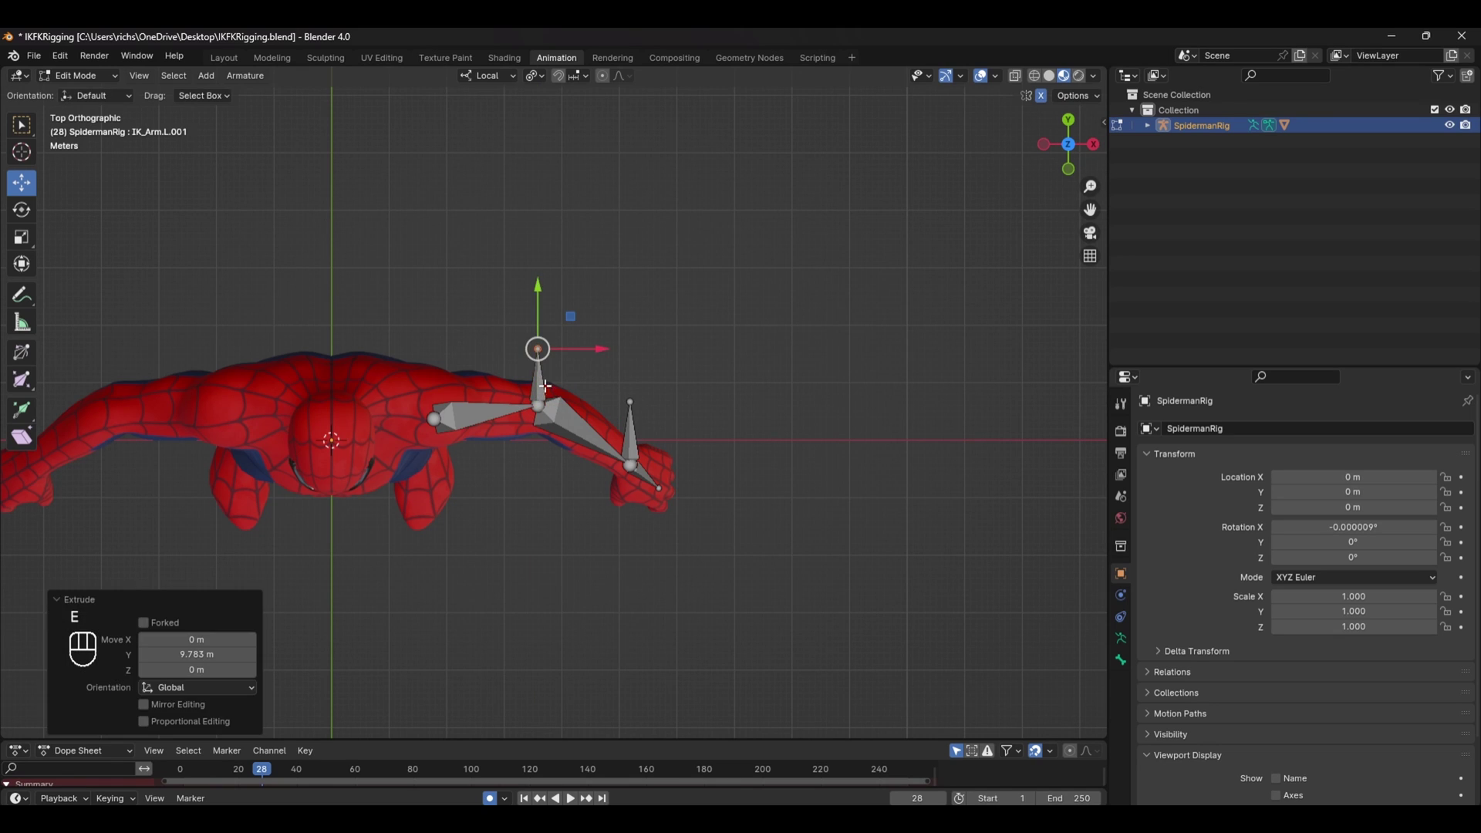
Clear the parent of the new bone behind the elbow and move it about 12.7 m along Y, away from the arm.
{"action": "key", "text": "alt+o"}
{"action": "key", "text": "alt+p"}
{"action": "left_click", "coordinate": [595, 386]}
{"action": "key", "text": "g"}
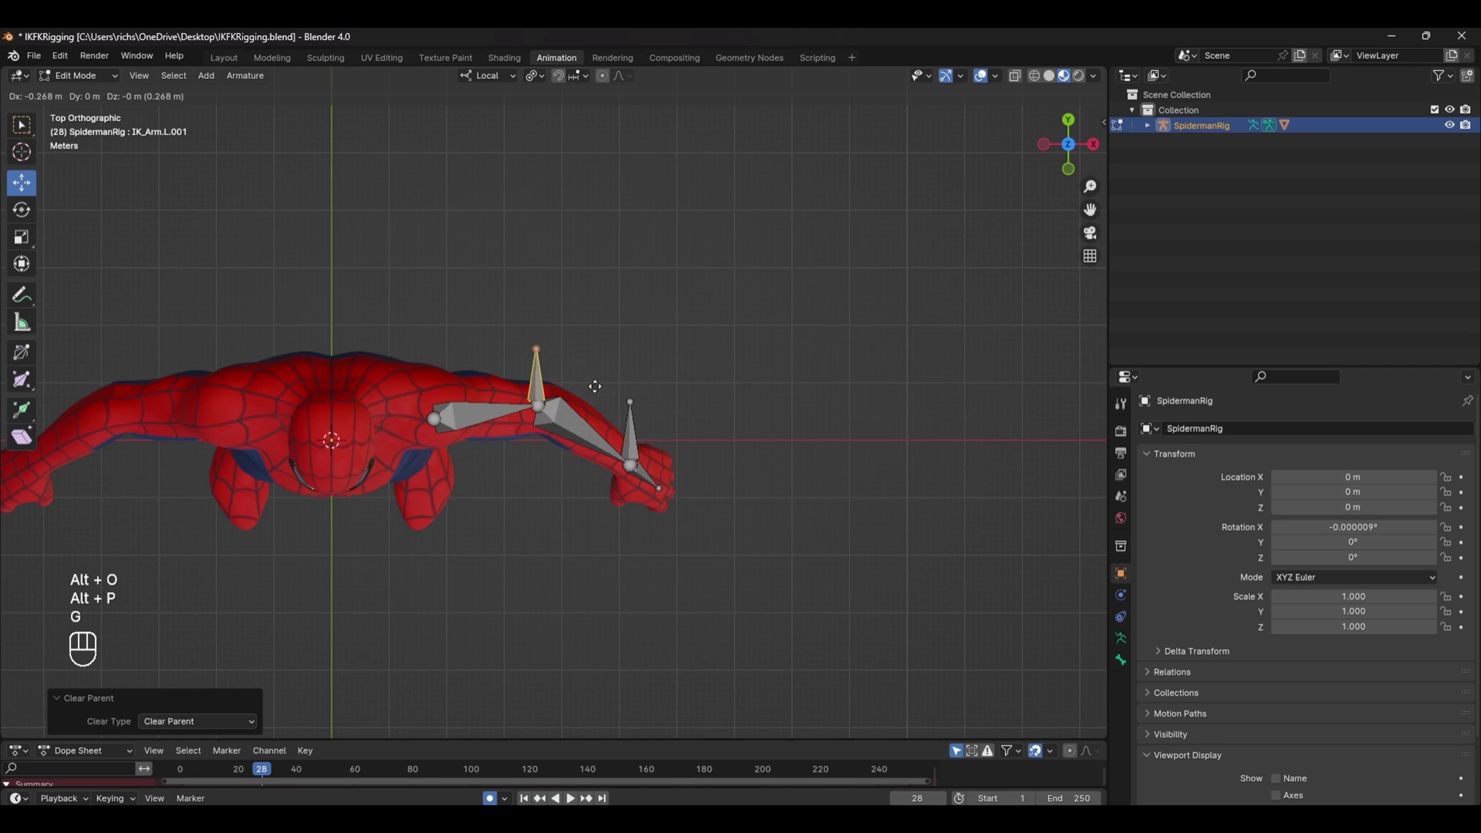
{"action": "key", "text": "y"}
{"action": "left_click", "coordinate": [576, 312]}
Rename the detached elbow pole bone to POLEVECTORARM.L.
{"action": "left_click", "coordinate": [1120, 659]}
{"action": "left_click", "coordinate": [1252, 429]}
{"action": "type", "text": "pOLE"}
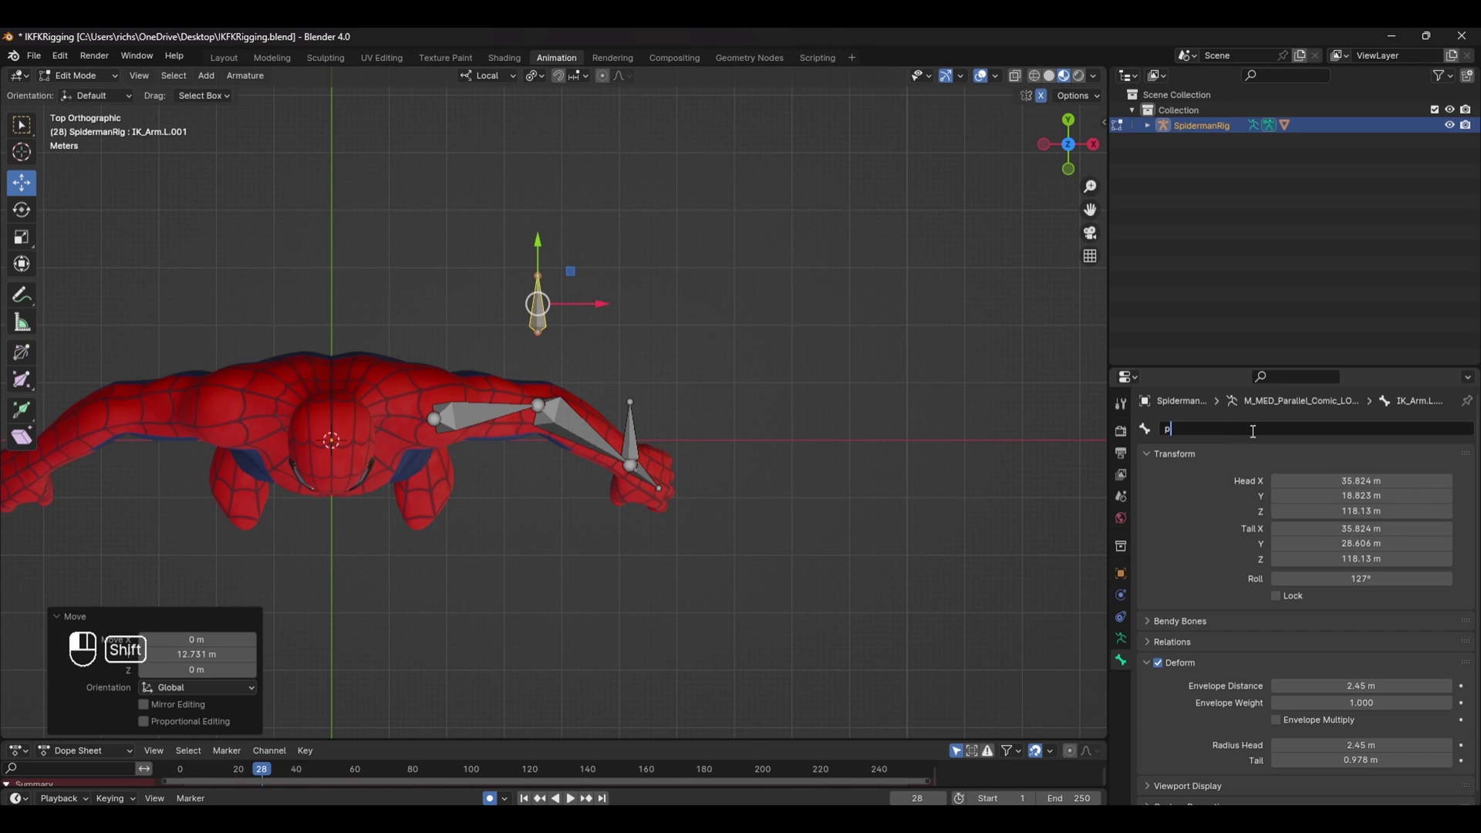
{"action": "key", "text": "BackSpace"}
{"action": "key", "text": "BackSpace"}
{"action": "key", "text": "BackSpace"}
{"action": "key", "text": "BackSpace"}
{"action": "type", "text": "PO"}
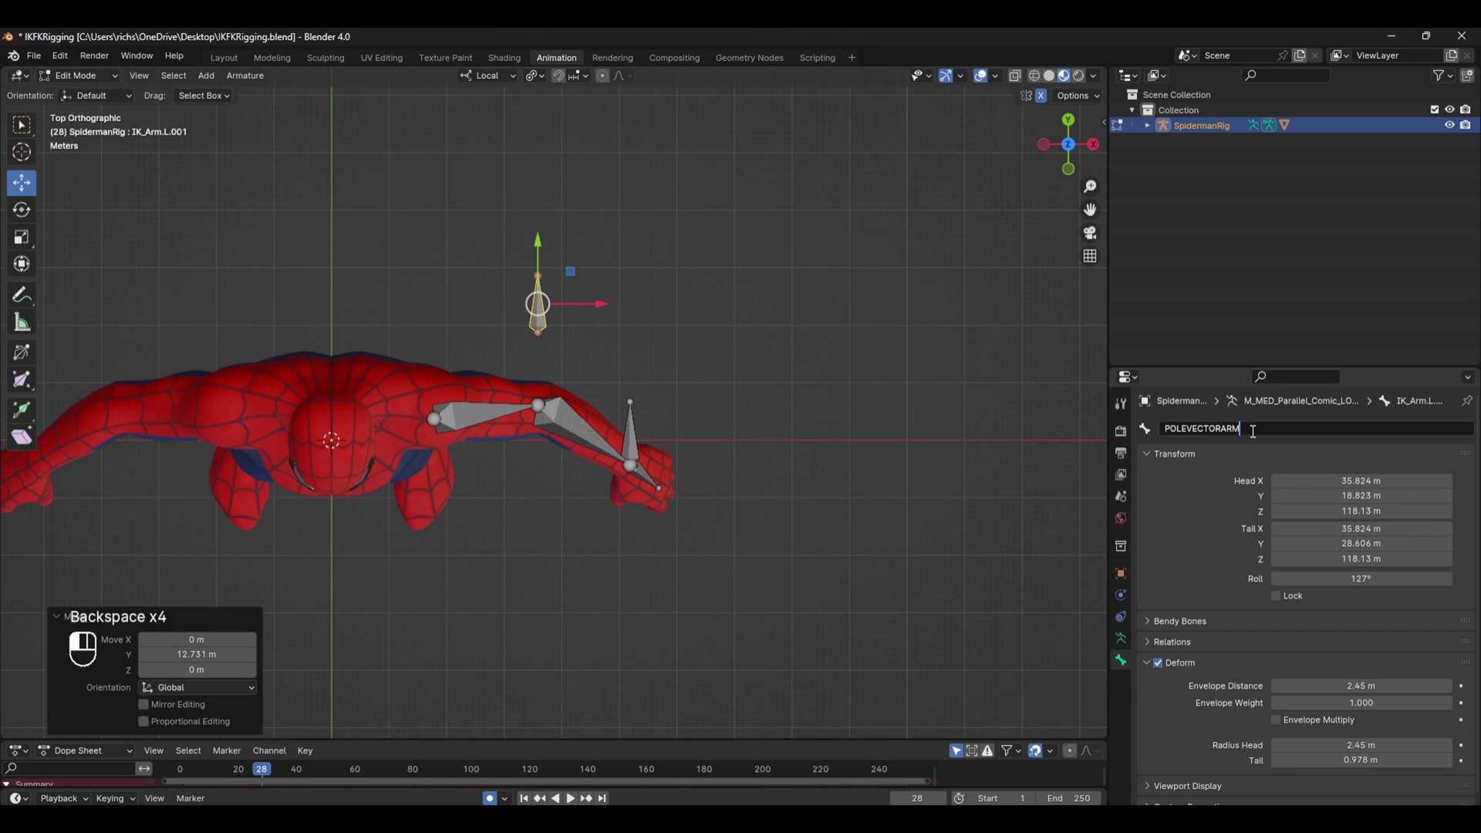
{"action": "type", "text": "LEVECTORARM"}
{"action": "key", "text": "Return"}
In Pose Mode, set the pole target of IK_Elbow.L's IK constraint to SpidermanRig with the bone POLEVECTORARM.L.
{"action": "key", "text": "ctrl+Tab"}
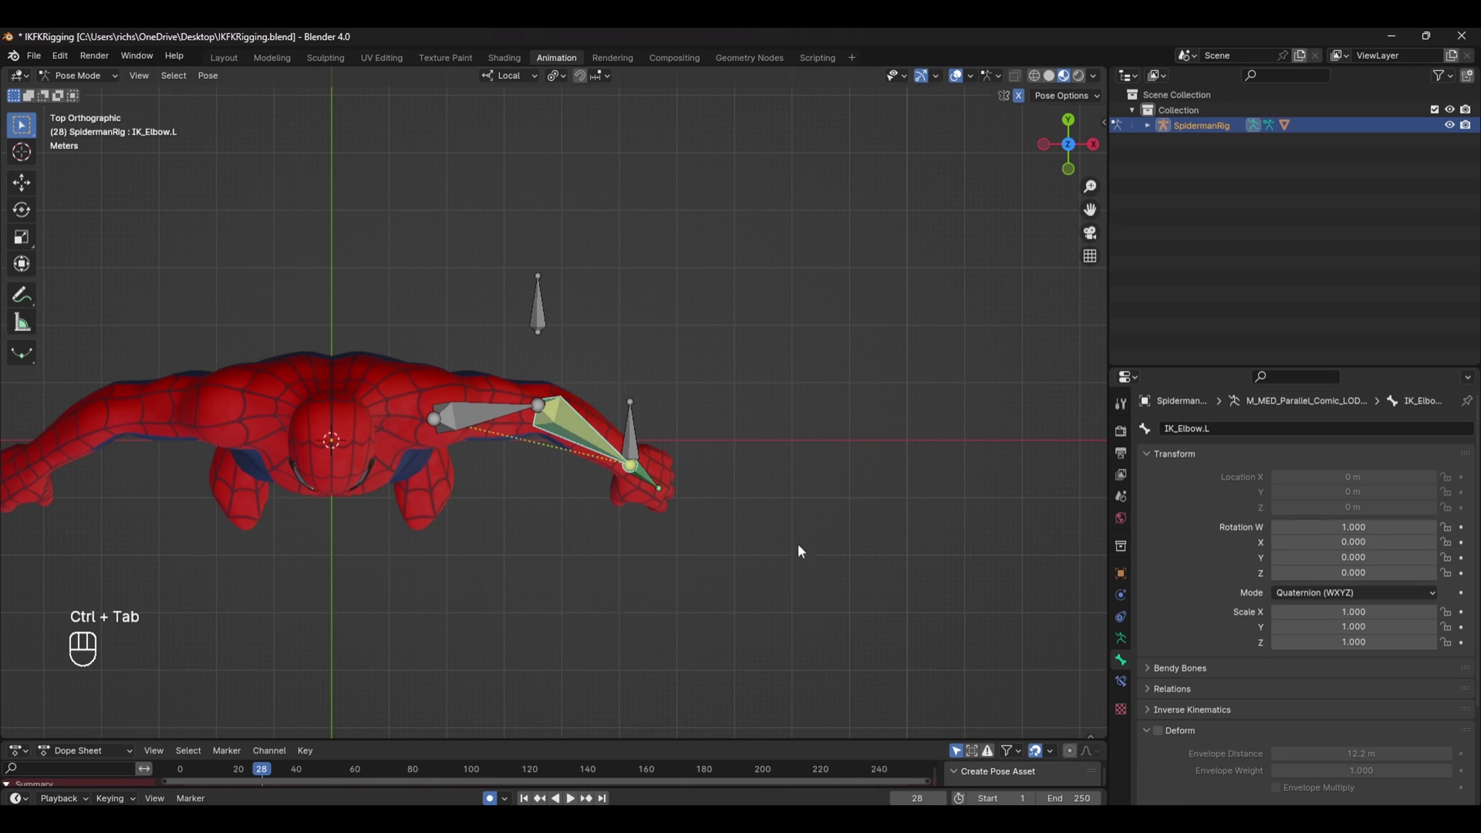
{"action": "left_click", "coordinate": [1121, 681]}
{"action": "left_click", "coordinate": [1361, 515]}
{"action": "left_click", "coordinate": [1305, 535]}
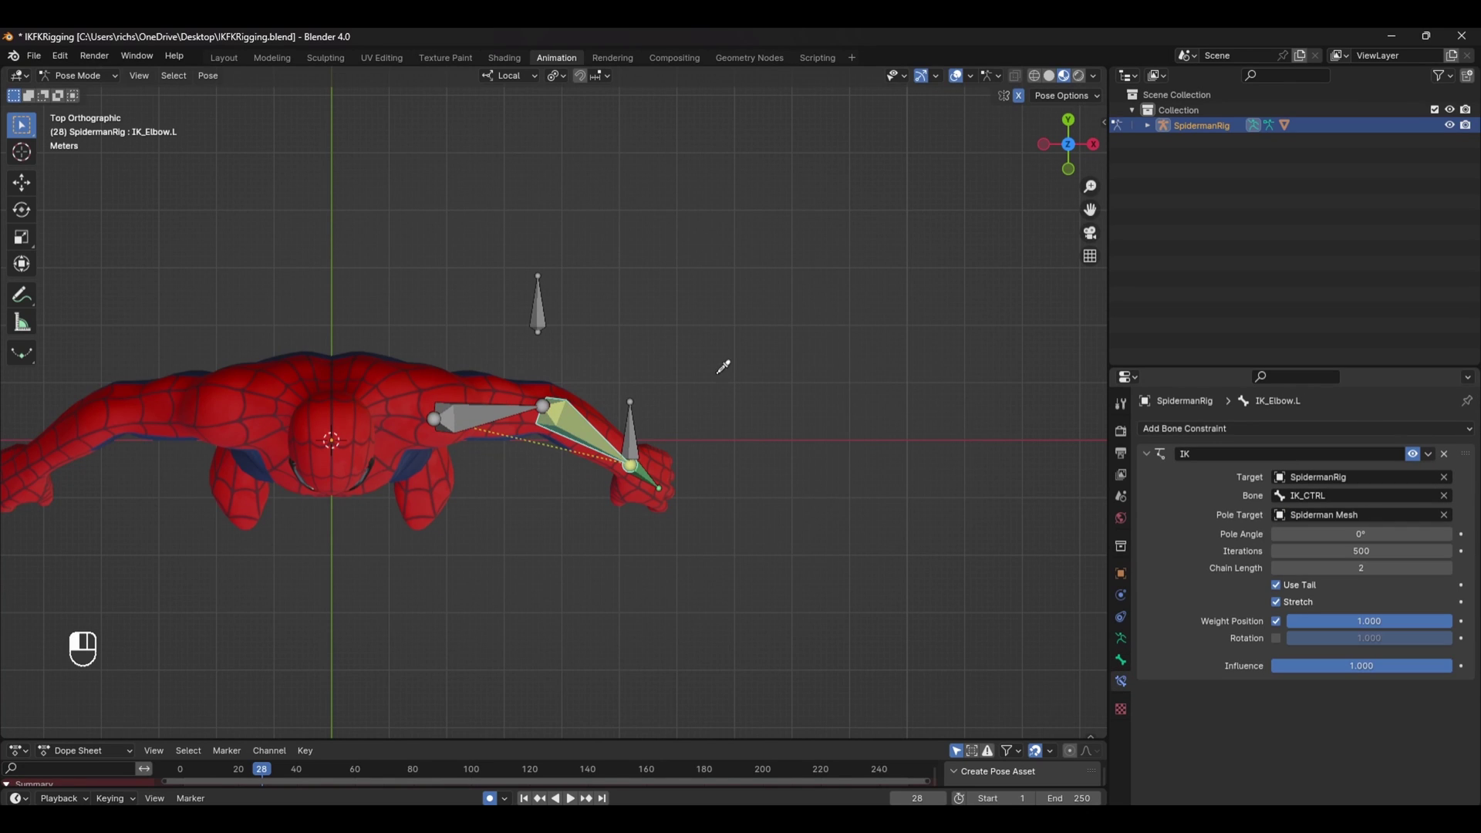
{"action": "left_click", "coordinate": [538, 299]}
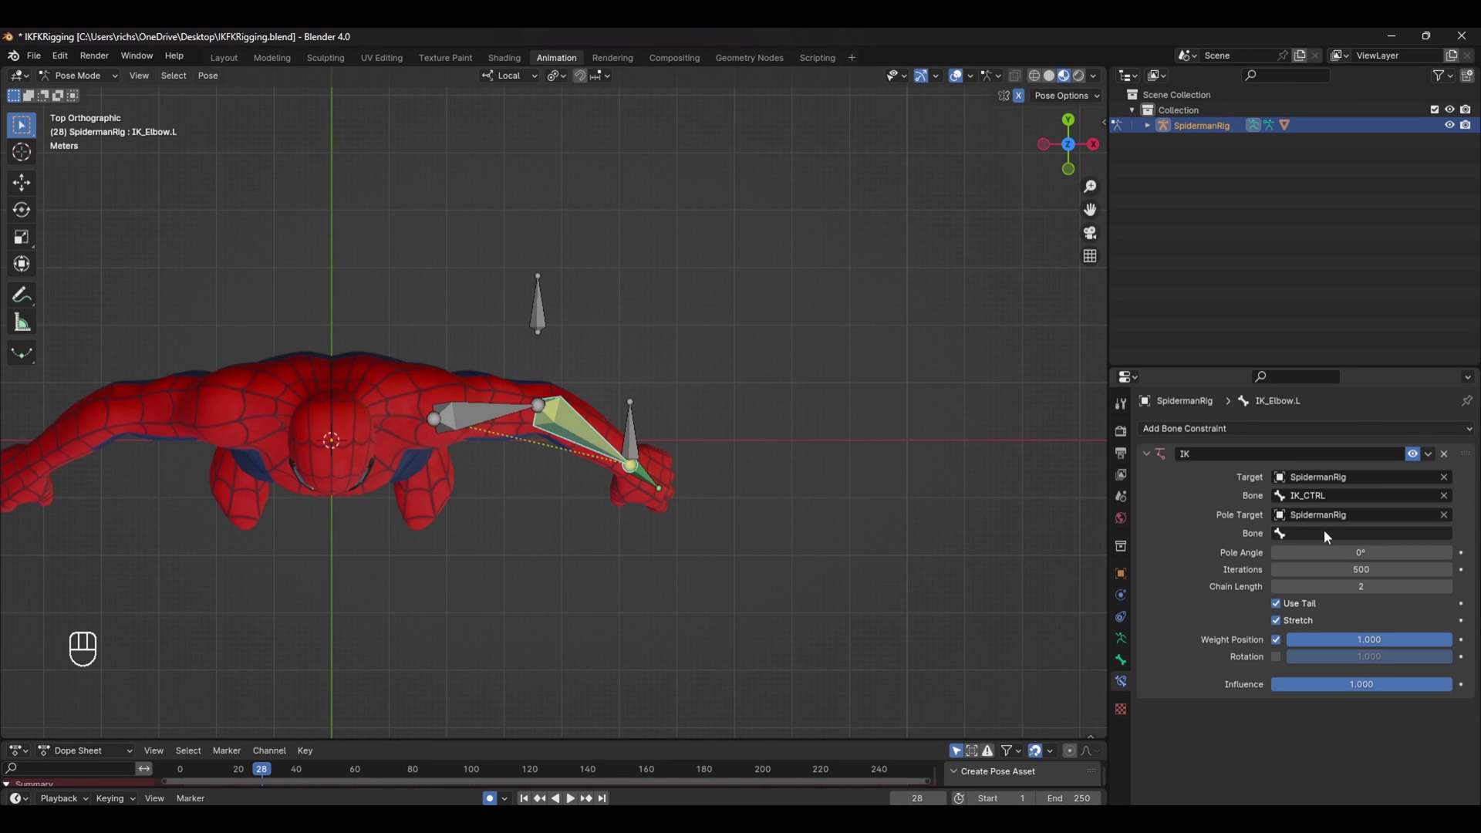
{"action": "left_click", "coordinate": [1325, 534]}
{"action": "type", "text": "POLE"}
{"action": "left_click", "coordinate": [1354, 556]}
Set the IK constraint's pole angle to -90° and test the arm by moving the IK_CTRL bone.
{"action": "middle_click_drag", "start_coordinate": [494, 432], "coordinate": [560, 322]}
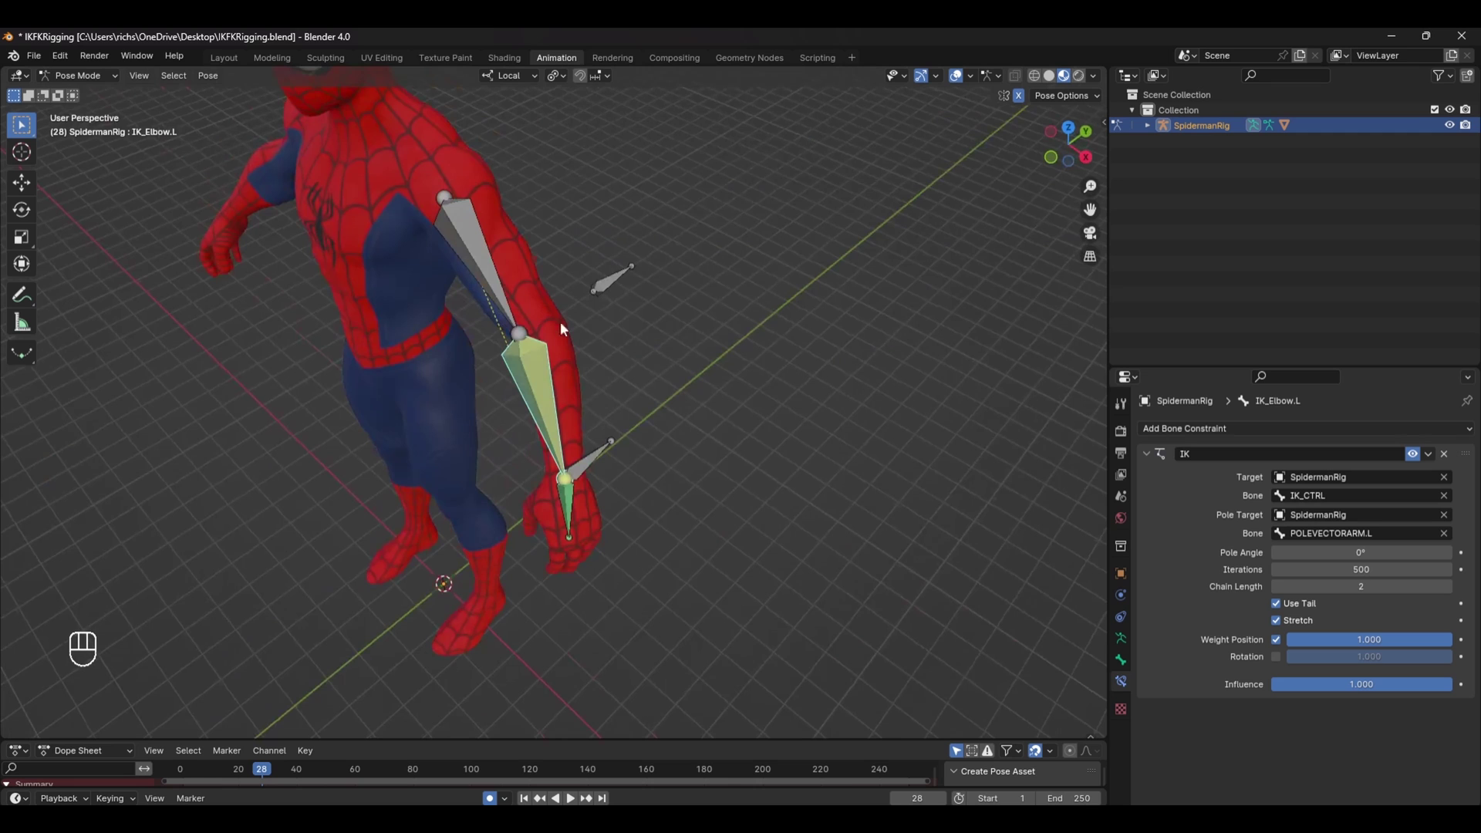
{"action": "left_click_drag", "start_coordinate": [1369, 552], "coordinate": [1322, 552]}
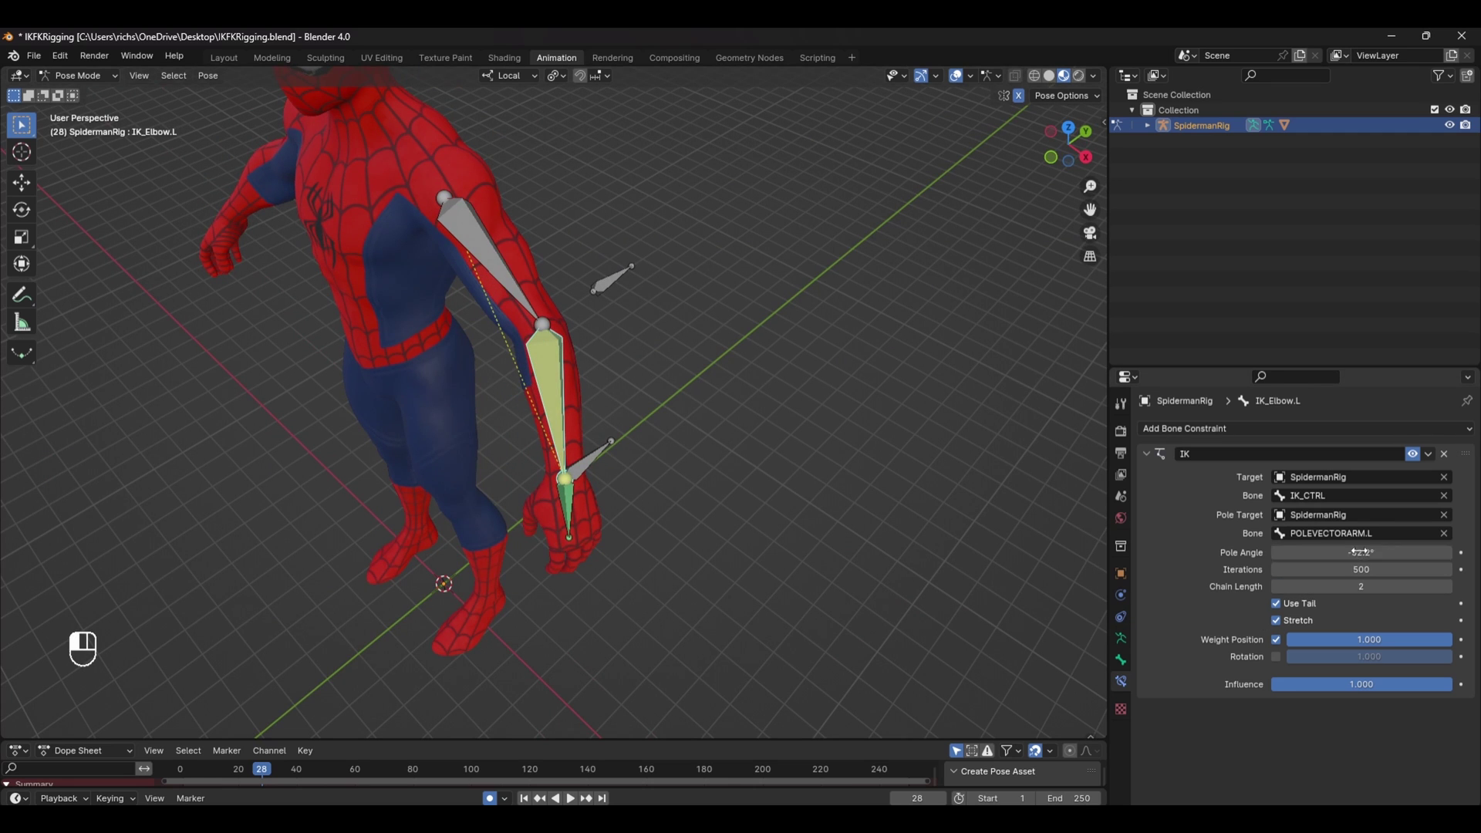
{"action": "left_click", "coordinate": [1374, 554]}
{"action": "type", "text": "-90"}
{"action": "key", "text": "Return"}
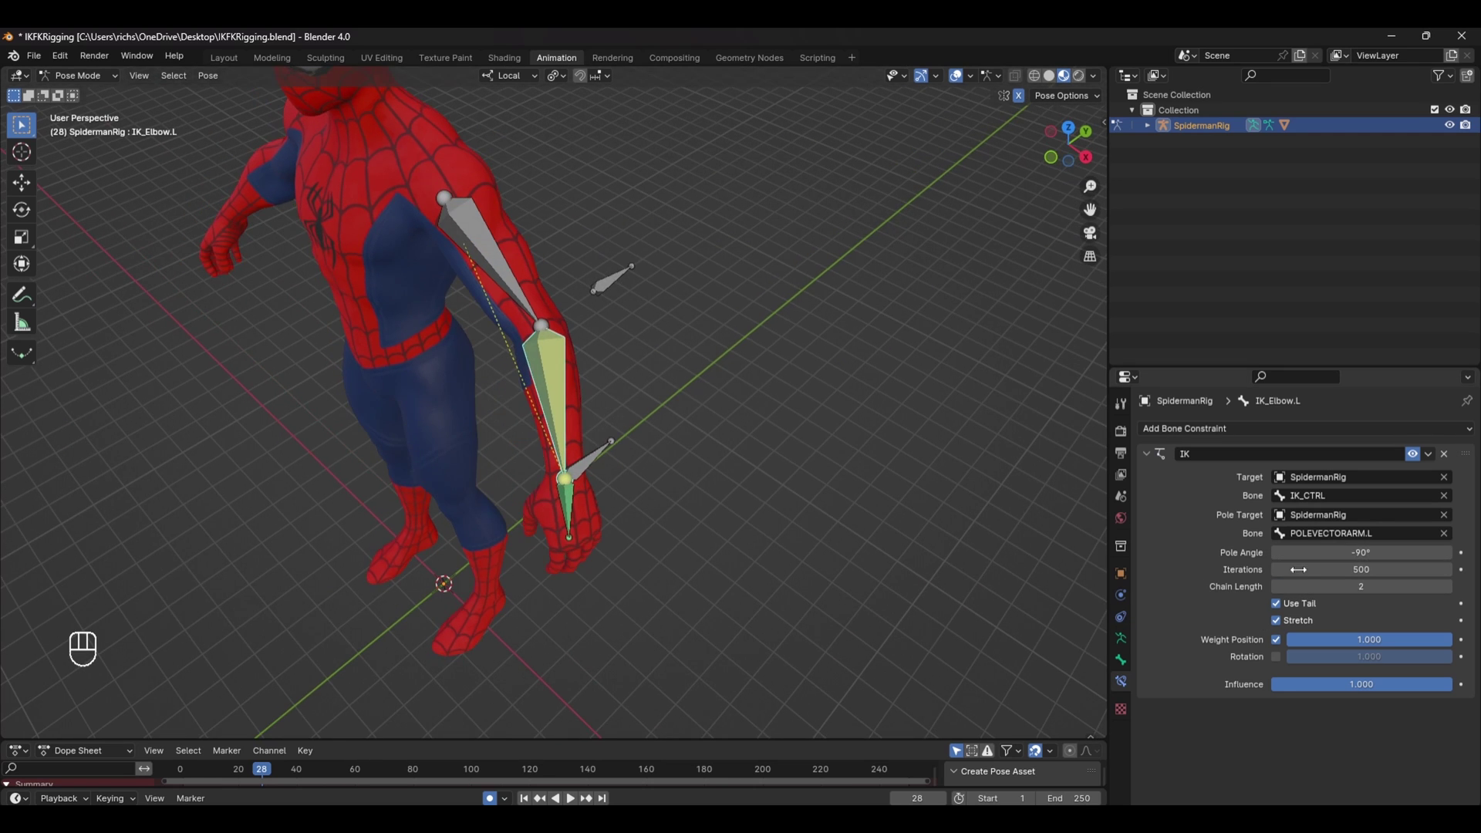
{"action": "middle_click_drag", "start_coordinate": [534, 479], "coordinate": [574, 435]}
{"action": "left_click", "coordinate": [603, 427]}
{"action": "key", "text": "g"}
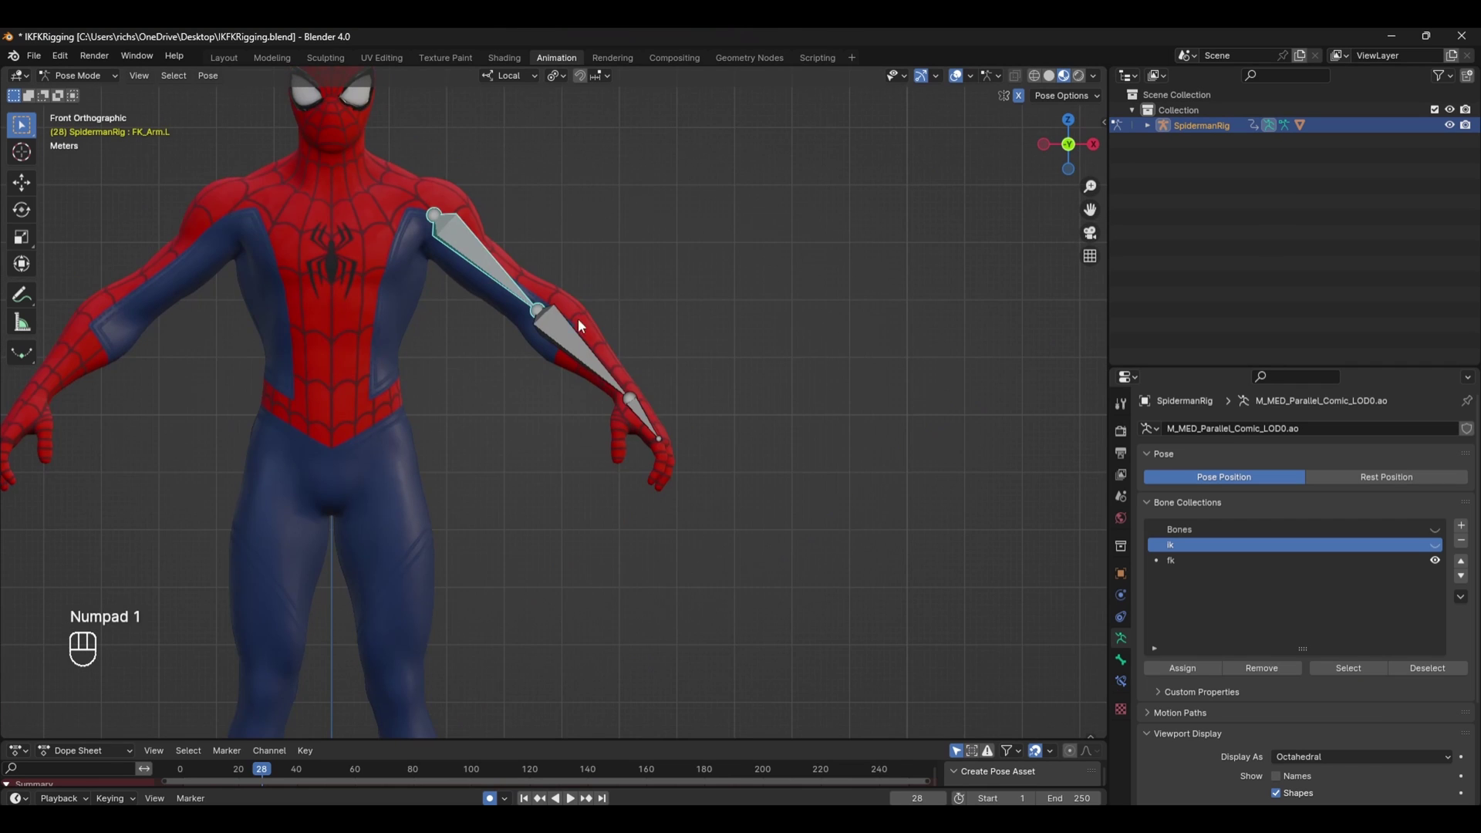
Try rotating the FK_Arm.L, FK_Elbow.L and FK_Wrist.L bones together in front view, and undo the rotation.
{"action": "left_click", "coordinate": [626, 378], "text": "shift"}
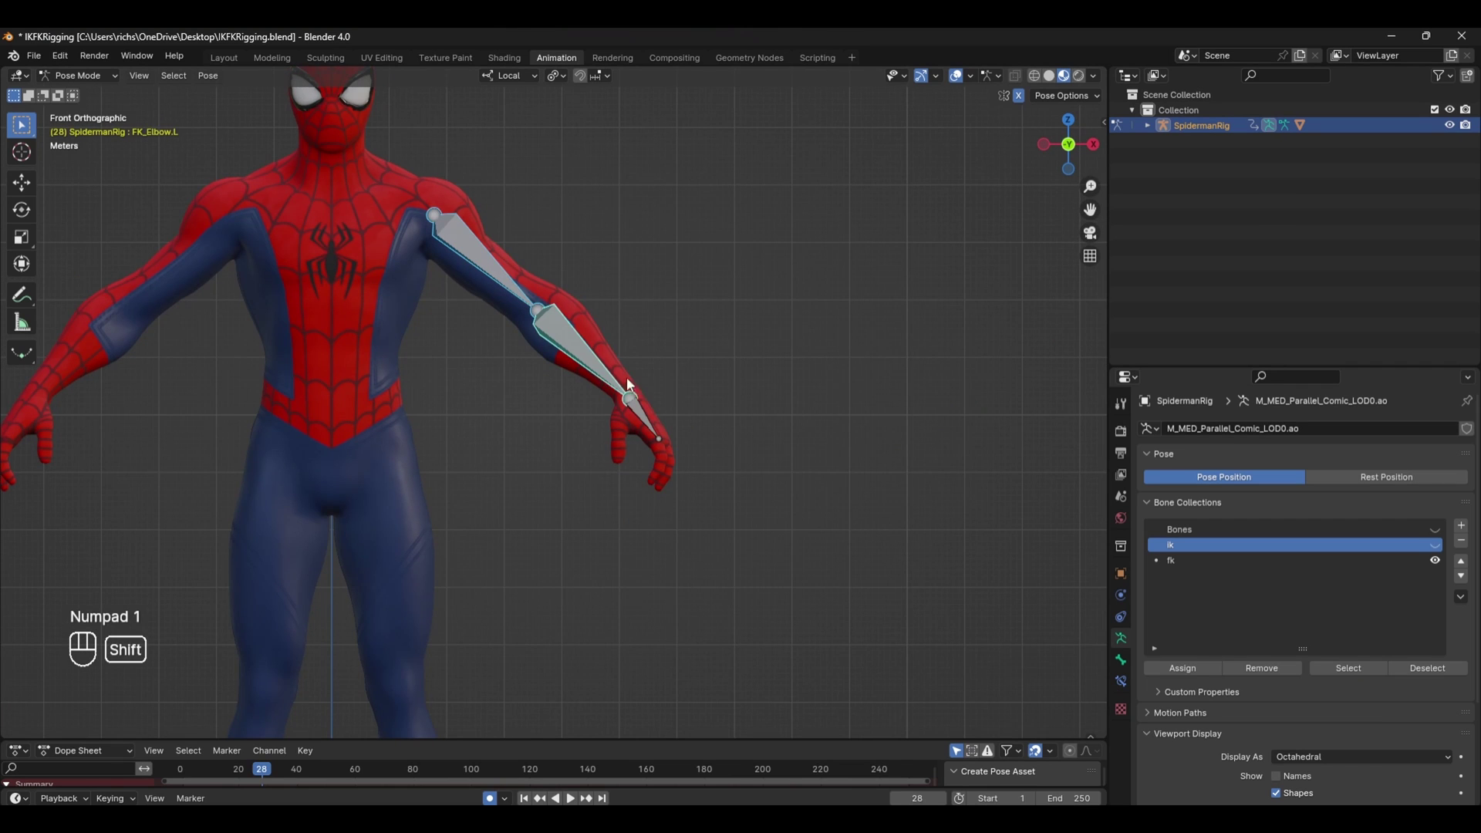
{"action": "left_click", "coordinate": [638, 413], "text": "shift"}
{"action": "key", "text": "r"}
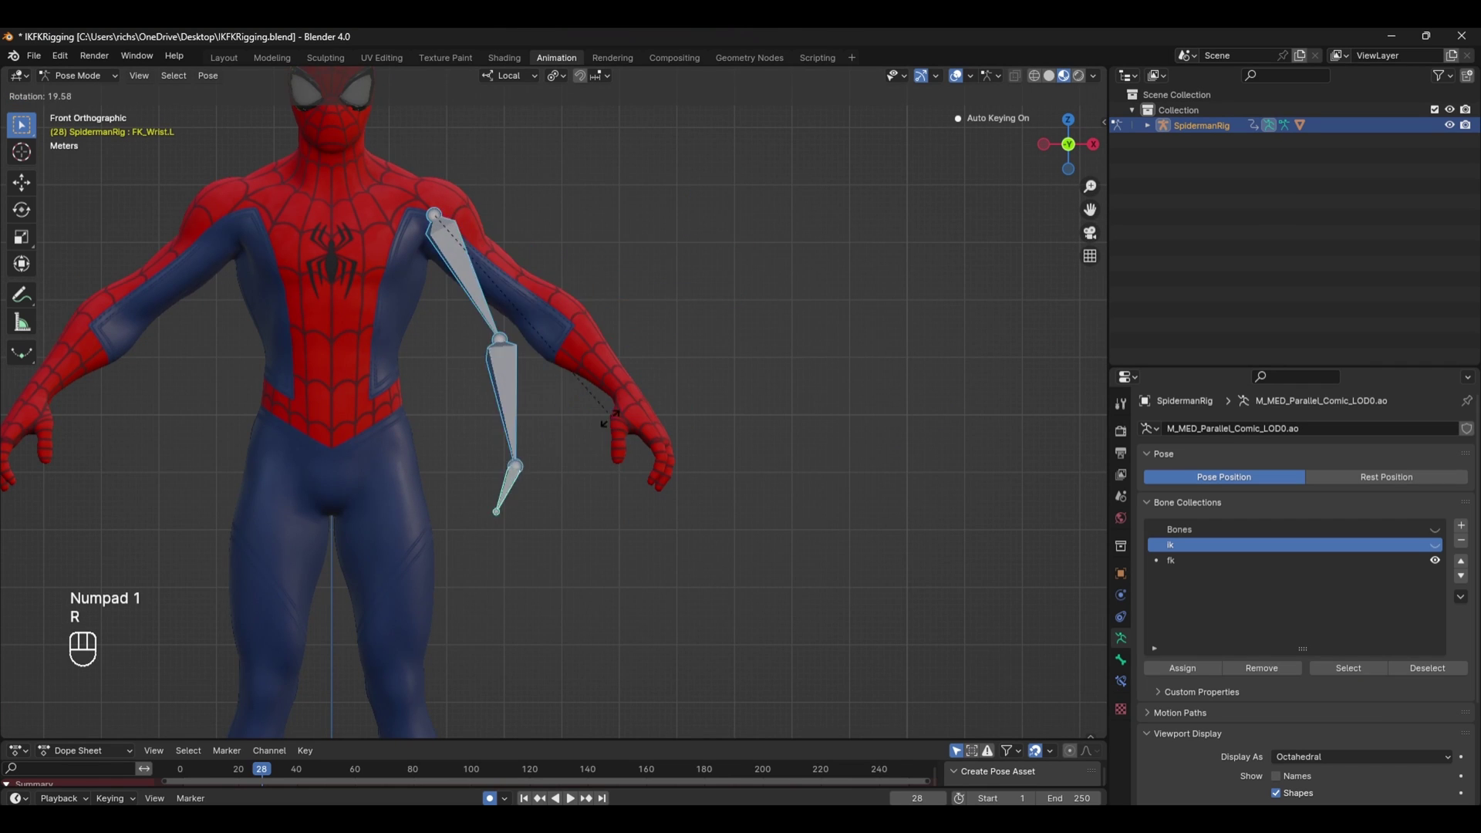
{"action": "left_click", "coordinate": [647, 386]}
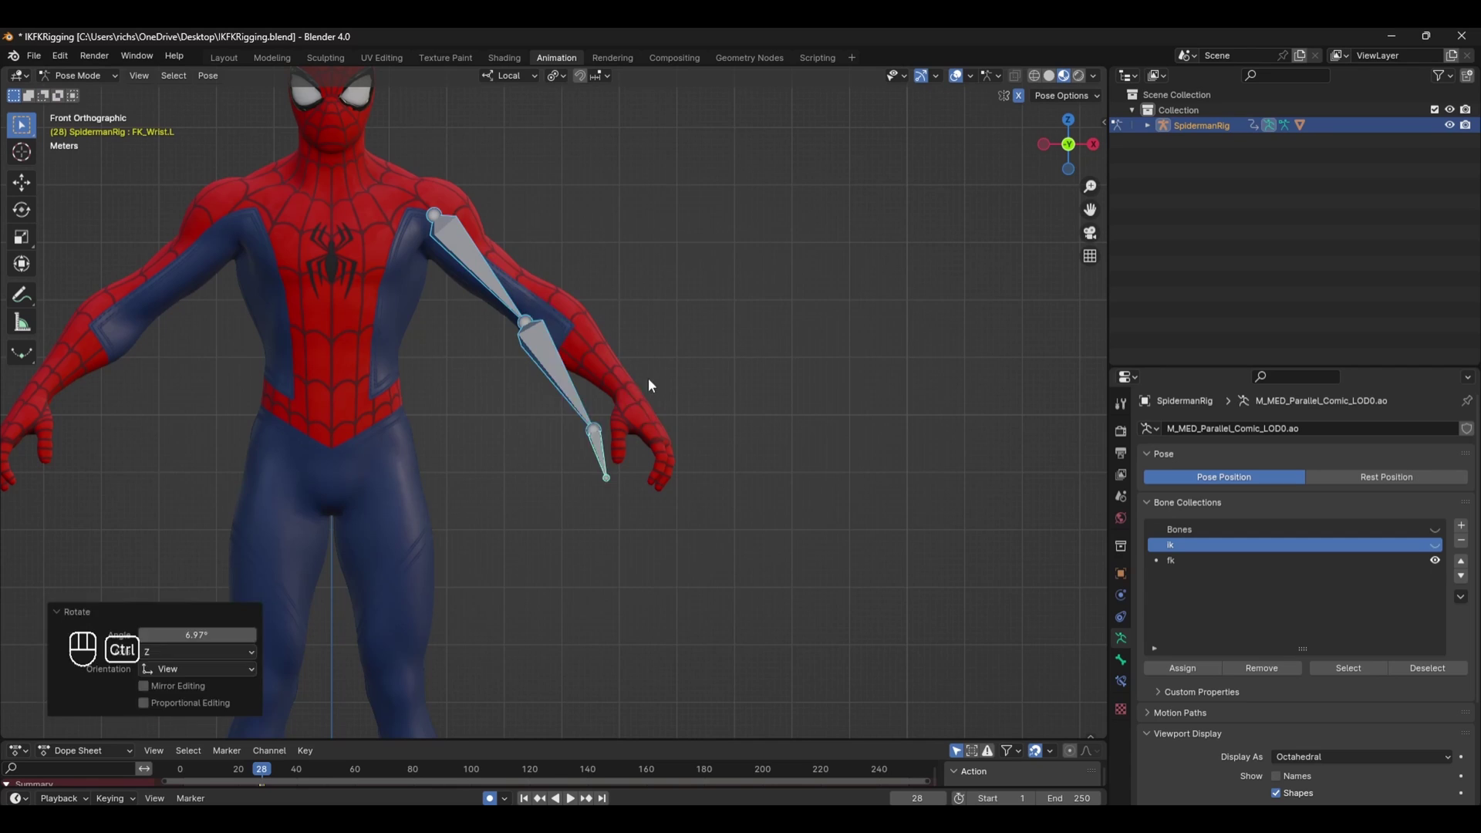
{"action": "key", "text": "ctrl+z"}
{"action": "key", "text": "ctrl+z"}
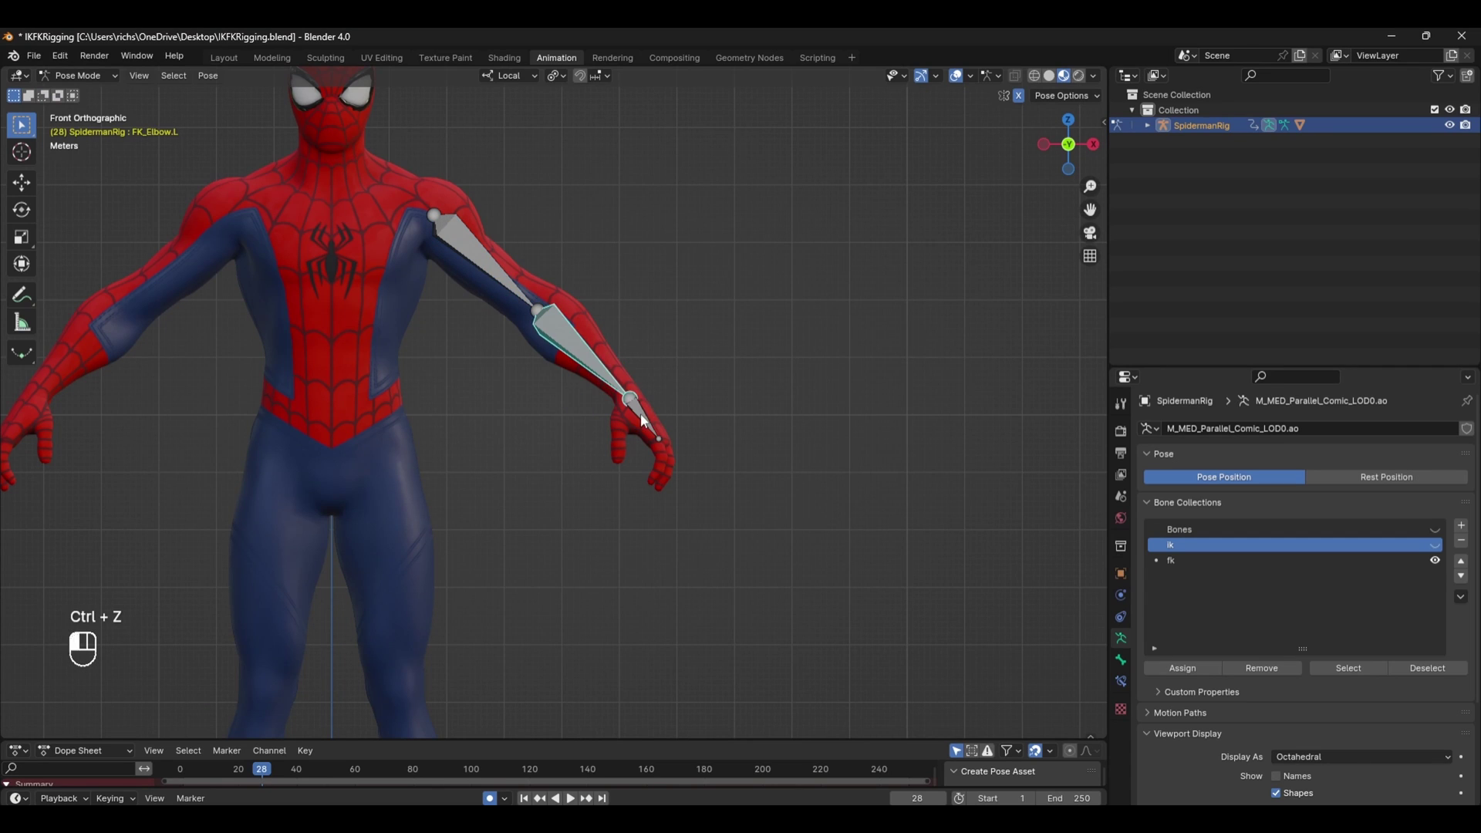
Show the Bones and ik bone collections and hide the fk collection.
{"action": "left_click", "coordinate": [557, 343]}
{"action": "left_click", "coordinate": [512, 283]}
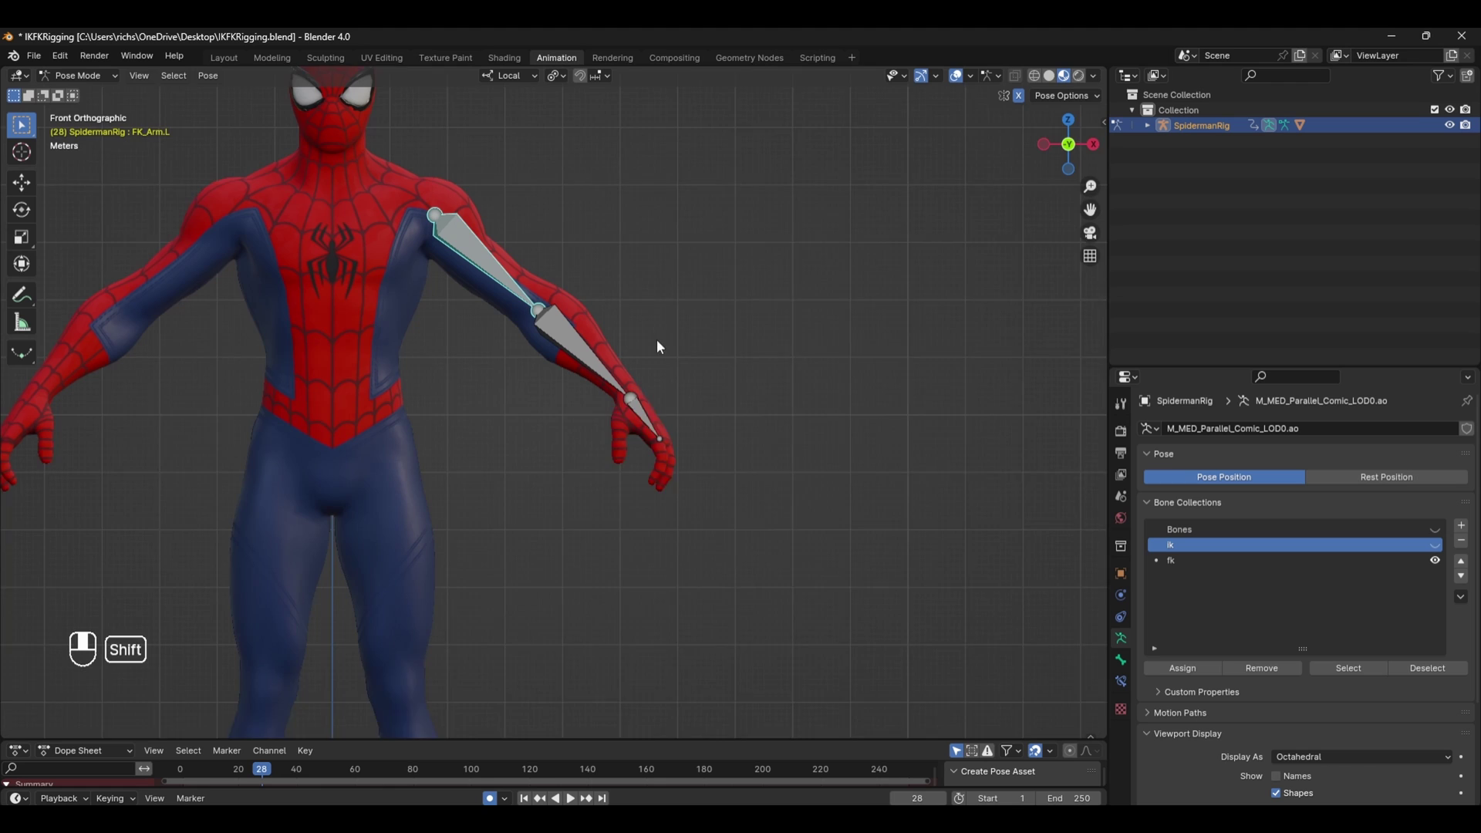
{"action": "middle_click_drag", "start_coordinate": [656, 339], "coordinate": [745, 363], "text": "shift"}
{"action": "left_click", "coordinate": [1434, 544]}
{"action": "left_click", "coordinate": [1434, 529]}
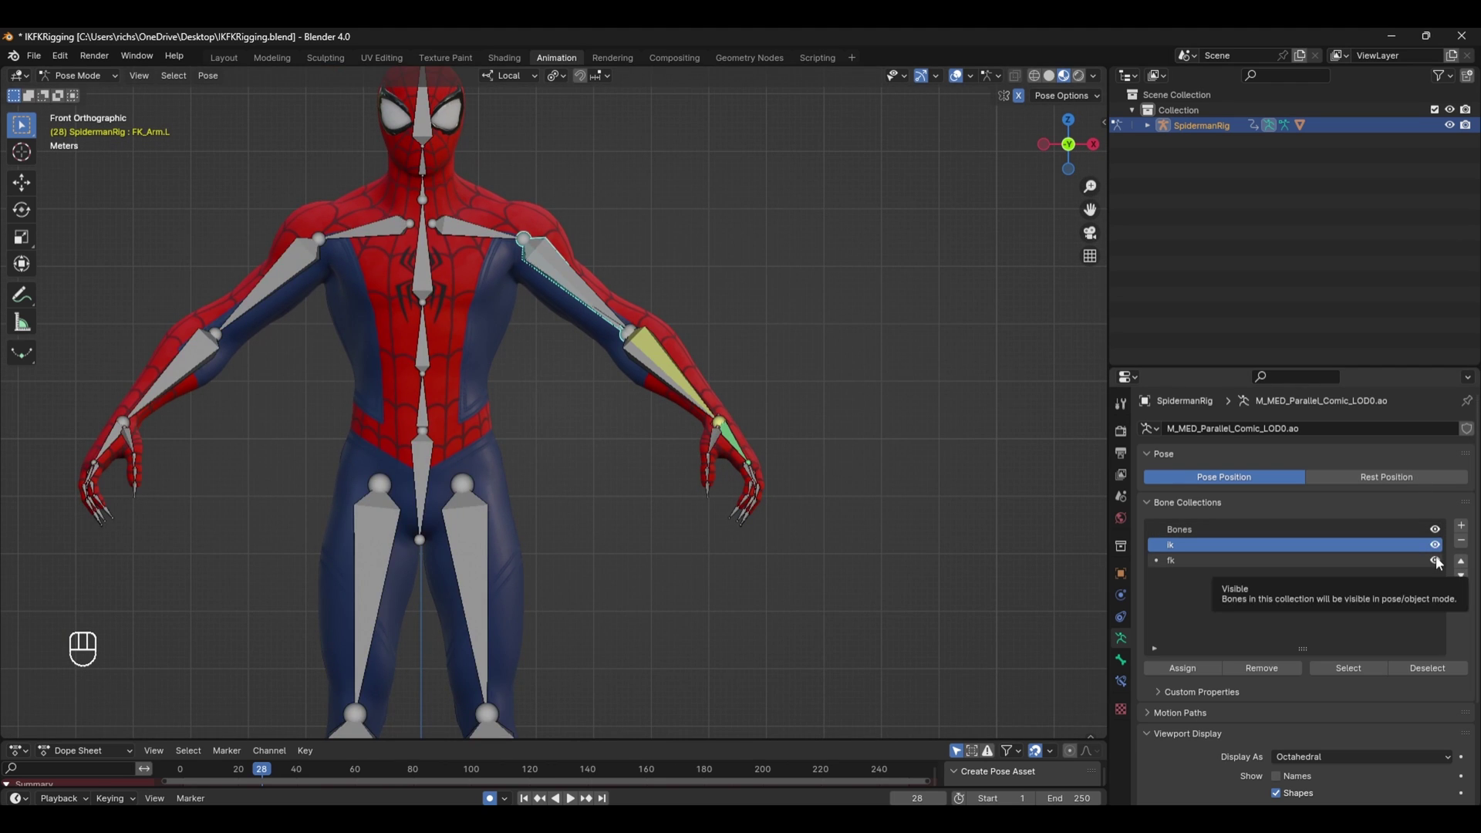
{"action": "left_click", "coordinate": [1434, 559]}
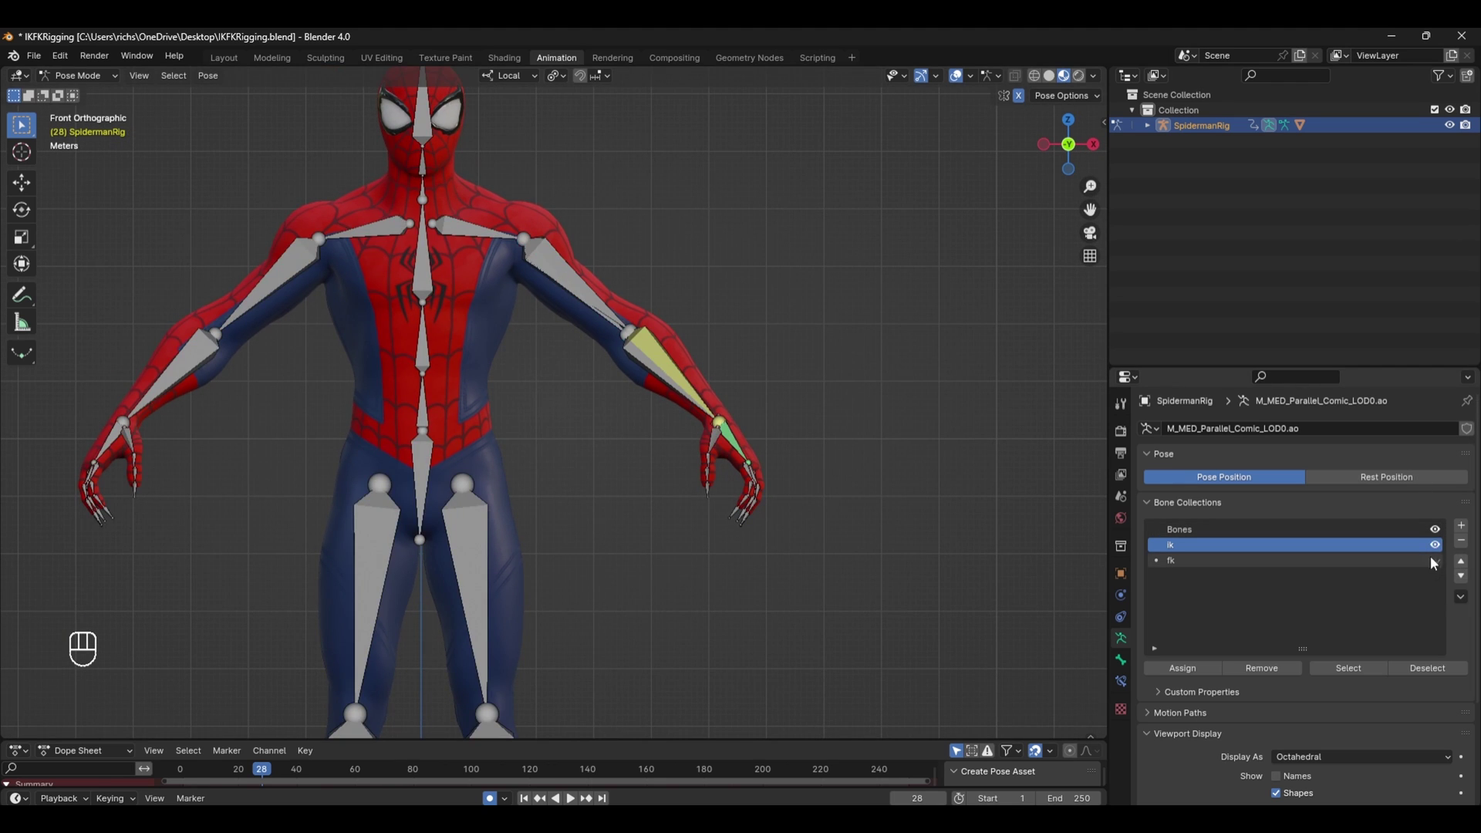
Add a Copy Transforms constraint to the Arm.L bone, targeting IK_Arm.L.
{"action": "left_click", "coordinate": [648, 361]}
{"action": "left_click", "coordinate": [607, 311]}
{"action": "scroll", "coordinate": [656, 216], "scroll_direction": "up", "scroll_amount": 4}
{"action": "middle_click_drag", "start_coordinate": [691, 173], "coordinate": [692, 382]}
{"action": "left_click", "coordinate": [694, 399], "text": "shift"}
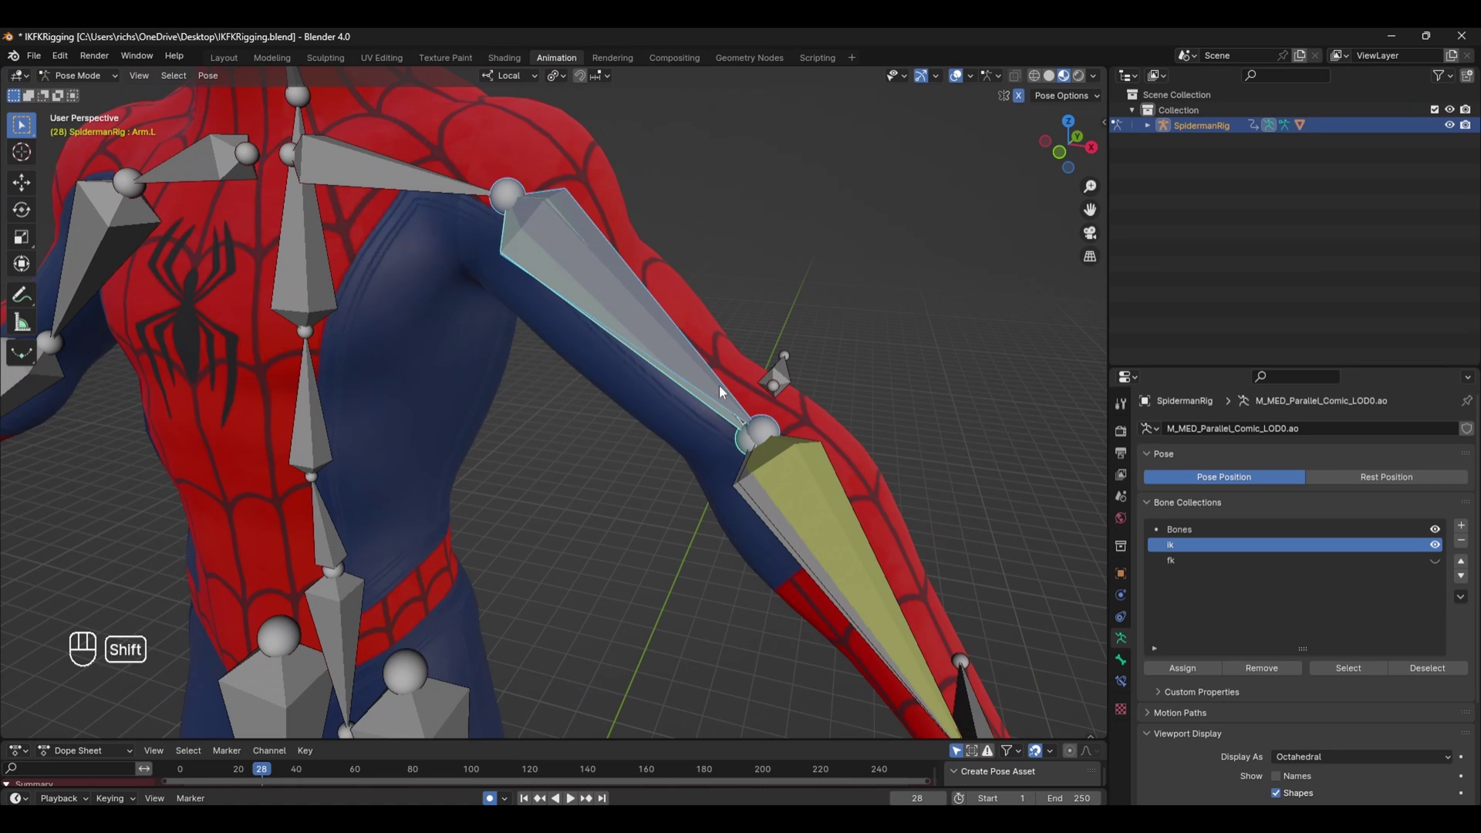
{"action": "key", "text": "shift+ctrl+c"}
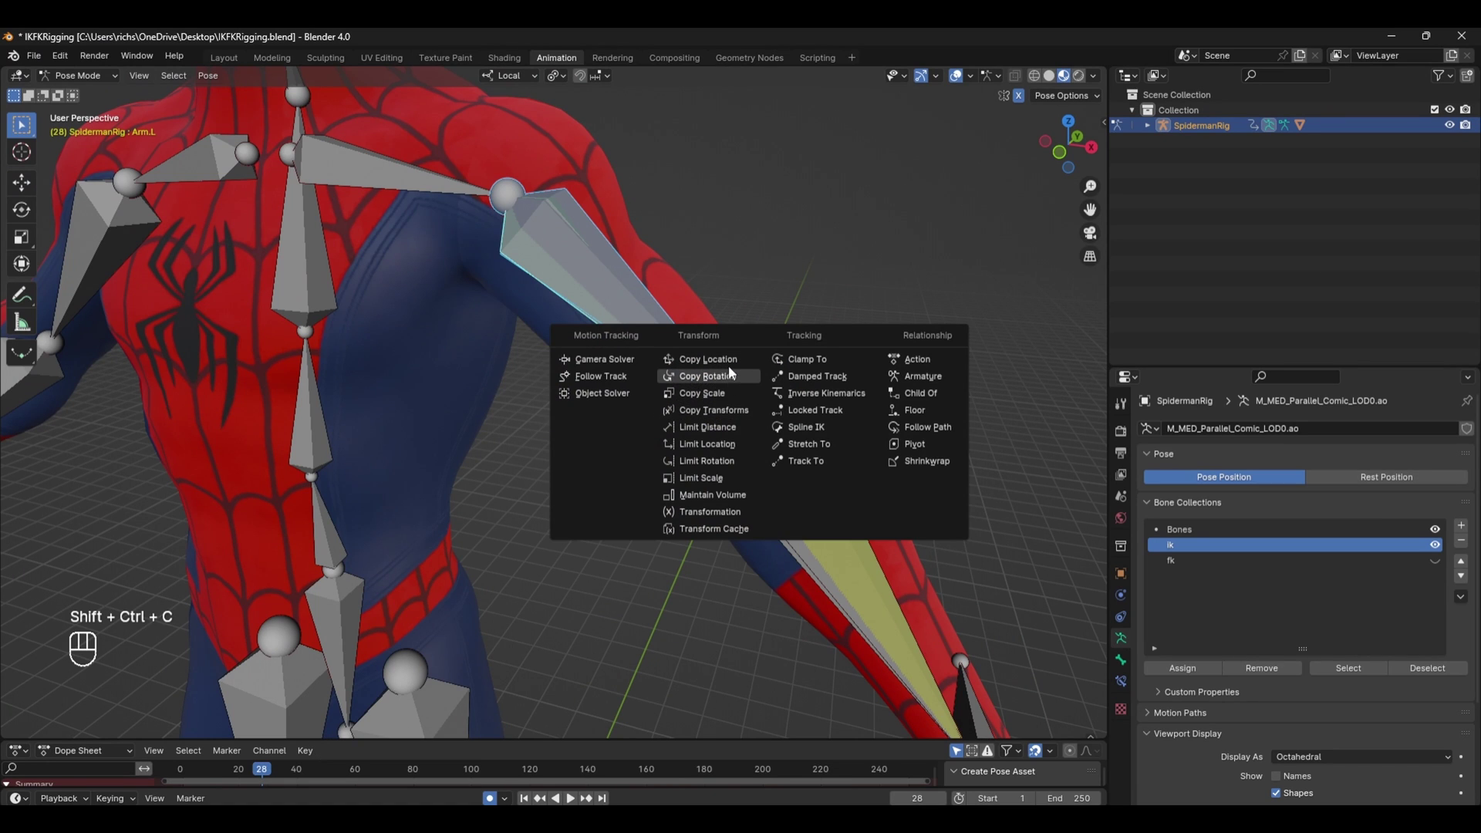
{"action": "left_click", "coordinate": [729, 405]}
Add a Copy Transforms constraint to the Elbow.L bone, targeting IK_Elbow.L.
{"action": "left_click", "coordinate": [821, 512]}
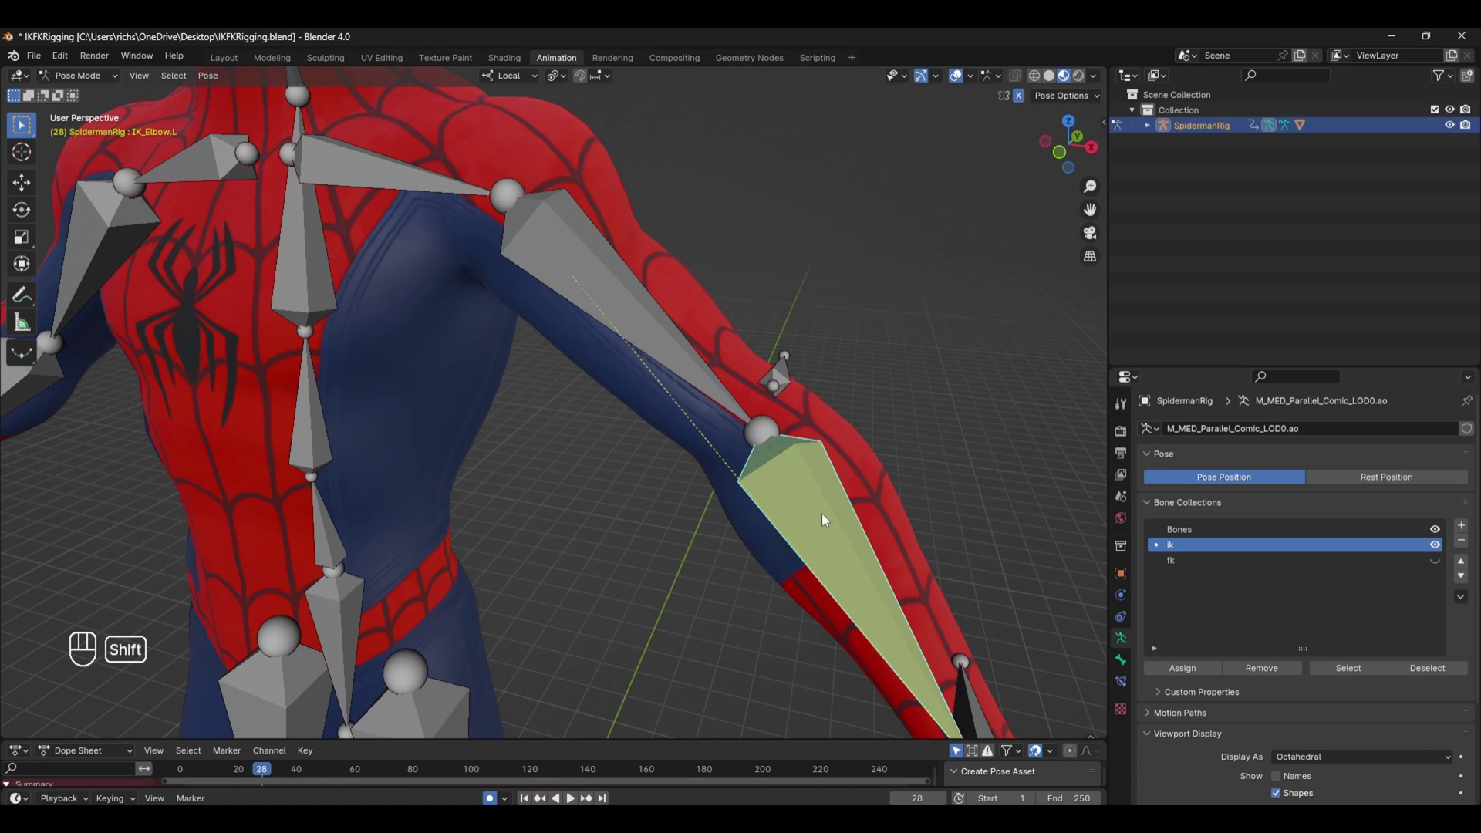
{"action": "left_click", "coordinate": [822, 512], "text": "shift"}
{"action": "key", "text": "shift+ctrl+c"}
{"action": "left_click", "coordinate": [892, 429]}
Add a Copy Transforms constraint to the Wrist.L bone, targeting IK_Wrist.L.
{"action": "middle_click_drag", "start_coordinate": [931, 491], "coordinate": [826, 300], "text": "shift"}
{"action": "left_click", "coordinate": [863, 553]}
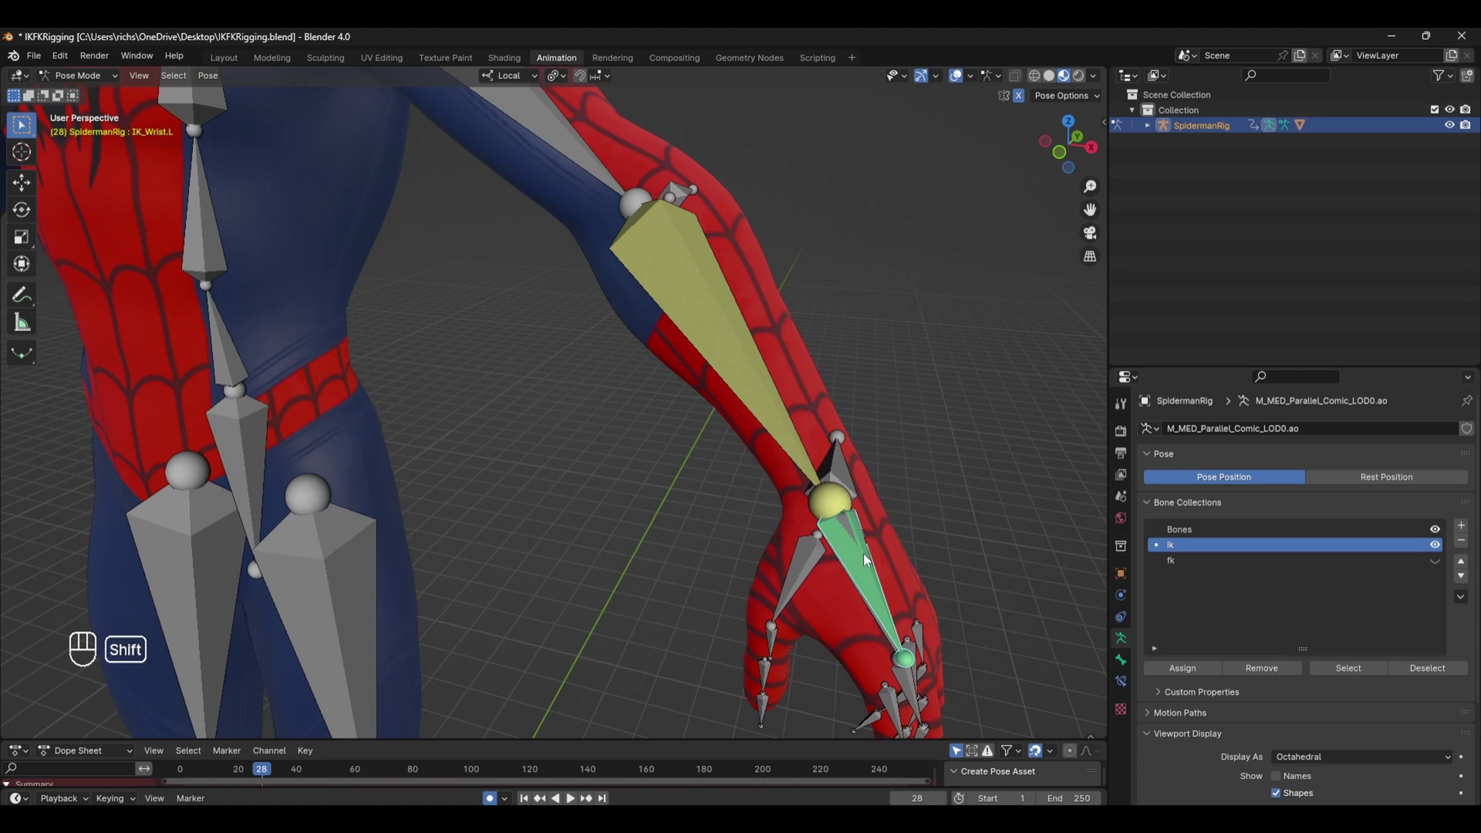
{"action": "key", "text": "shift+ctrl+c"}
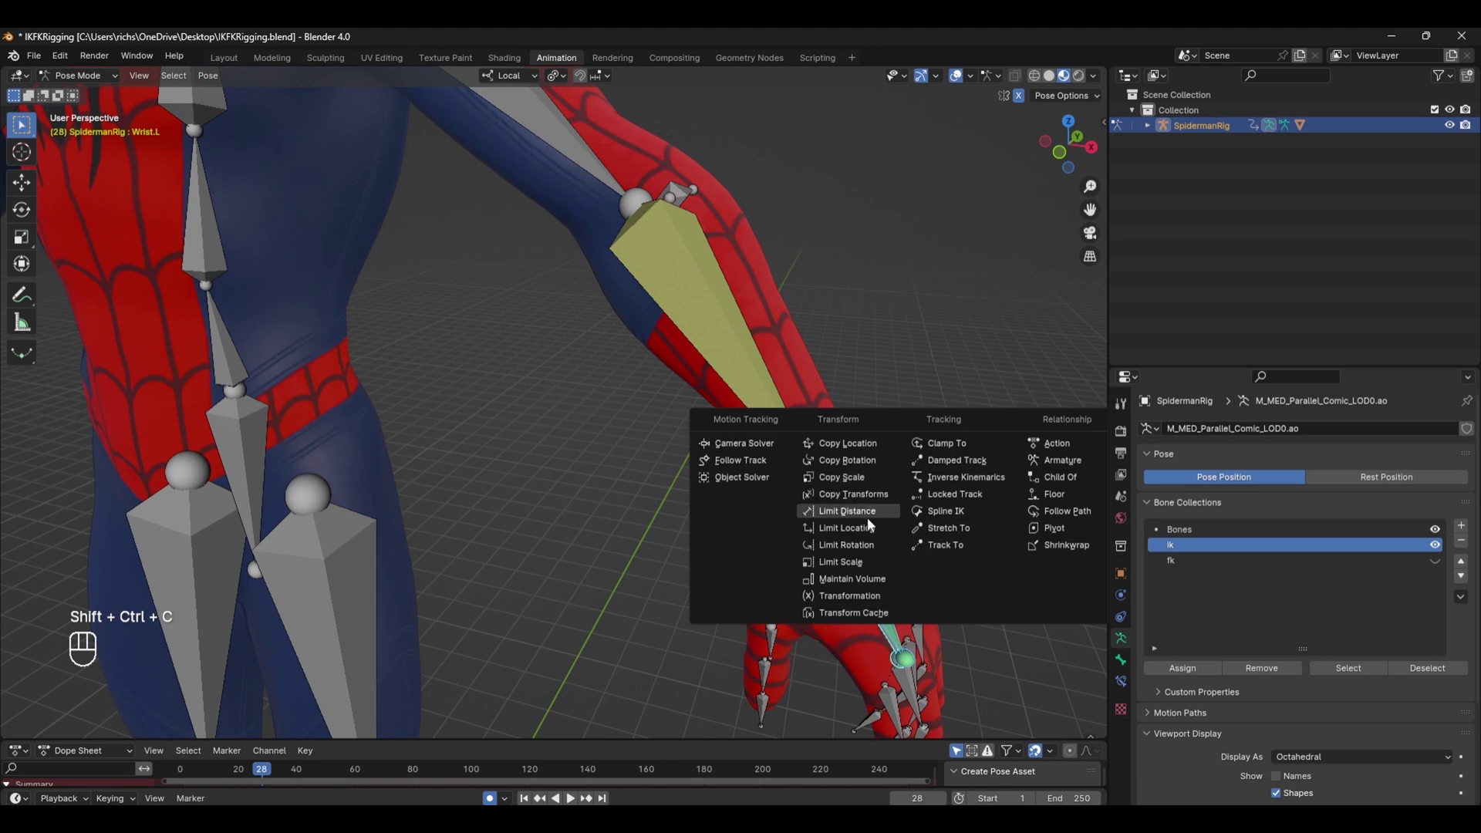
{"action": "left_click", "coordinate": [863, 498]}
Move the IK_CTRL bone outward and up to raise the left arm to about shoulder height.
{"action": "scroll", "coordinate": [904, 538], "scroll_direction": "down", "scroll_amount": 2}
{"action": "middle_click_drag", "start_coordinate": [755, 402], "coordinate": [762, 464], "text": "shift"}
{"action": "left_click", "coordinate": [738, 520]}
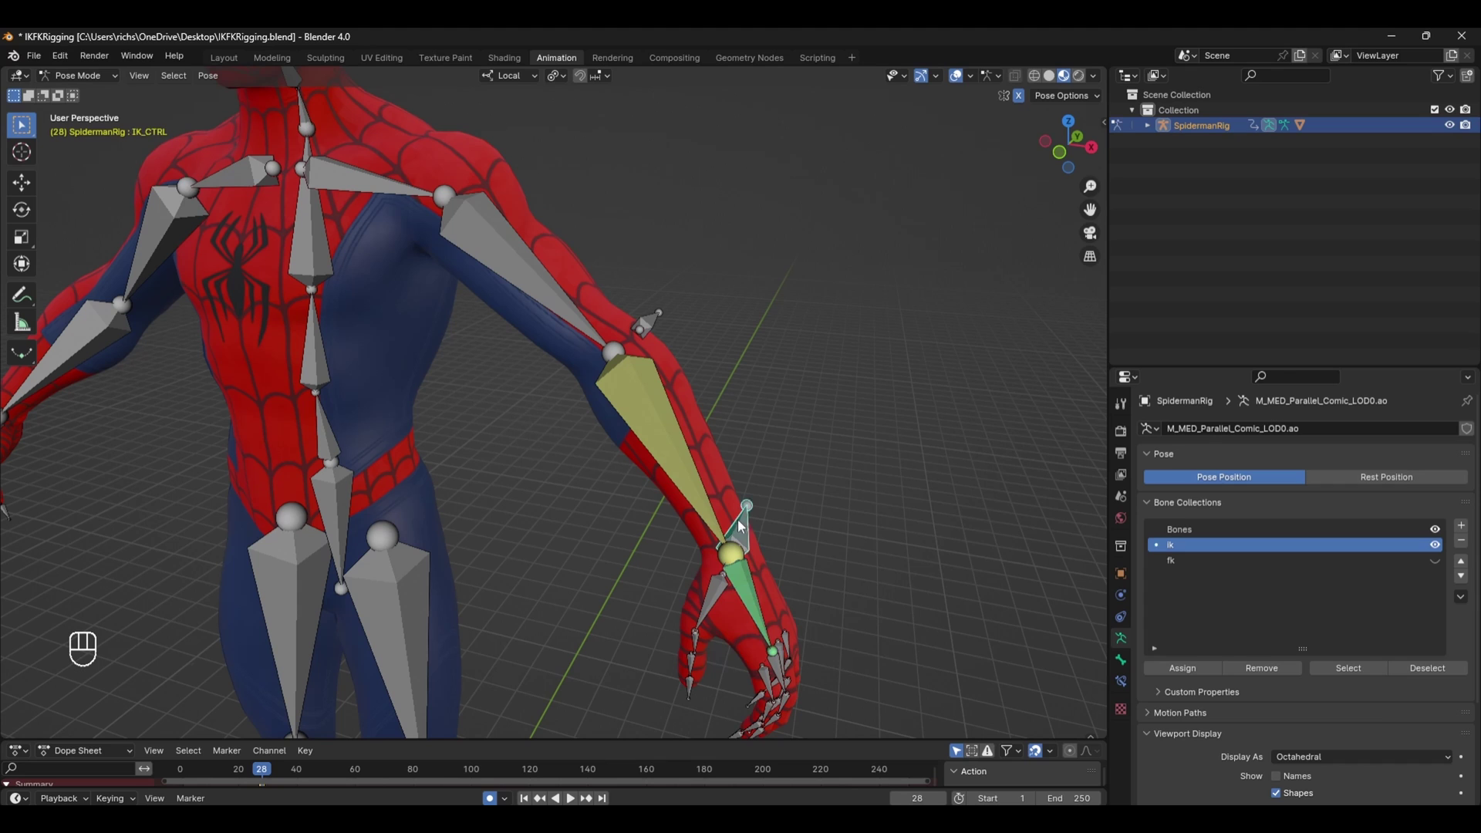
{"action": "key", "text": "g"}
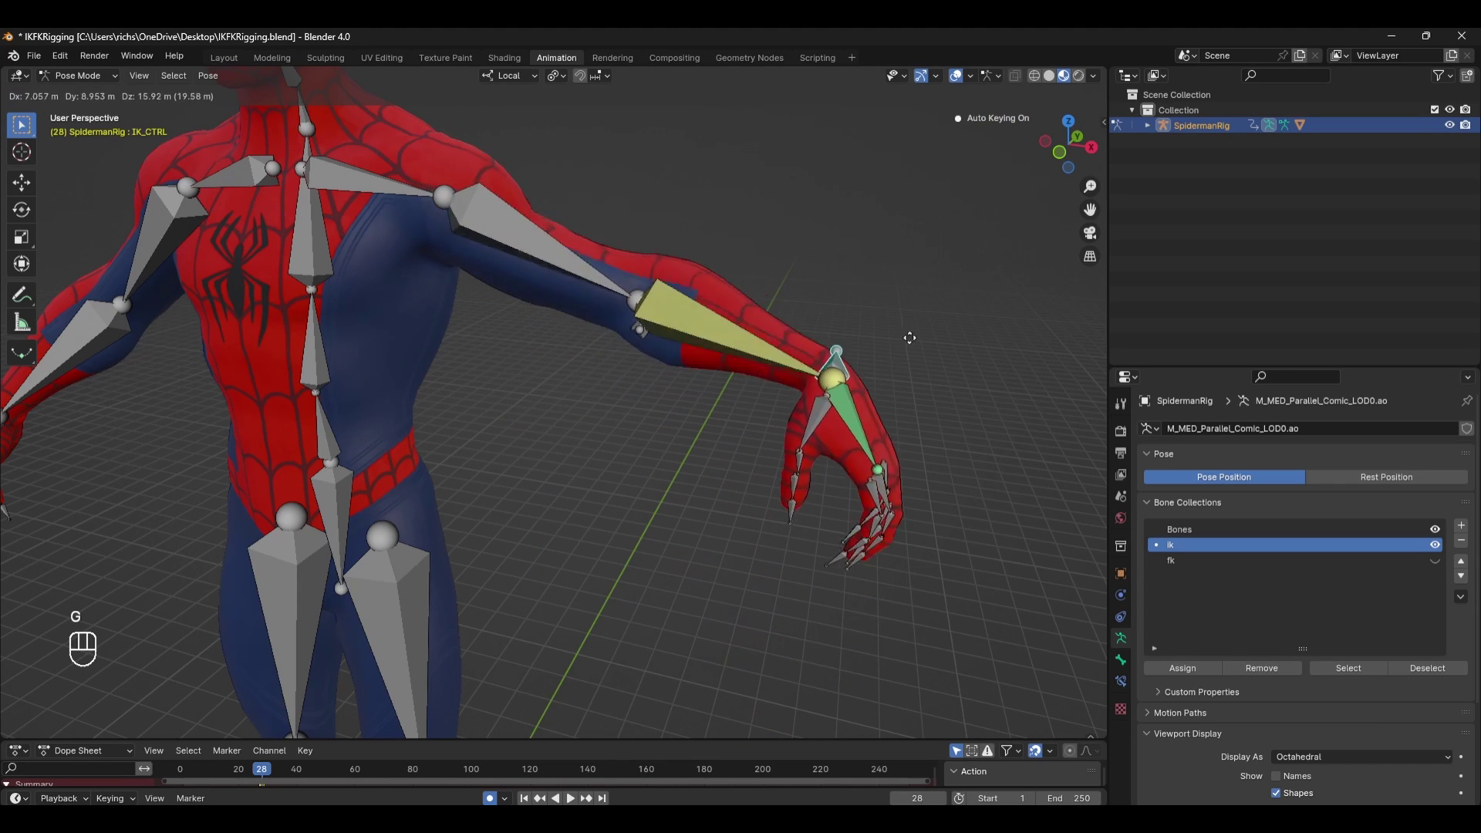
{"action": "left_click", "coordinate": [752, 202]}
Show the fk bone collection in place of ik, and add a Copy Transforms constraint to Arm.L targeting FK_Arm.L.
{"action": "key", "text": "KP_1"}
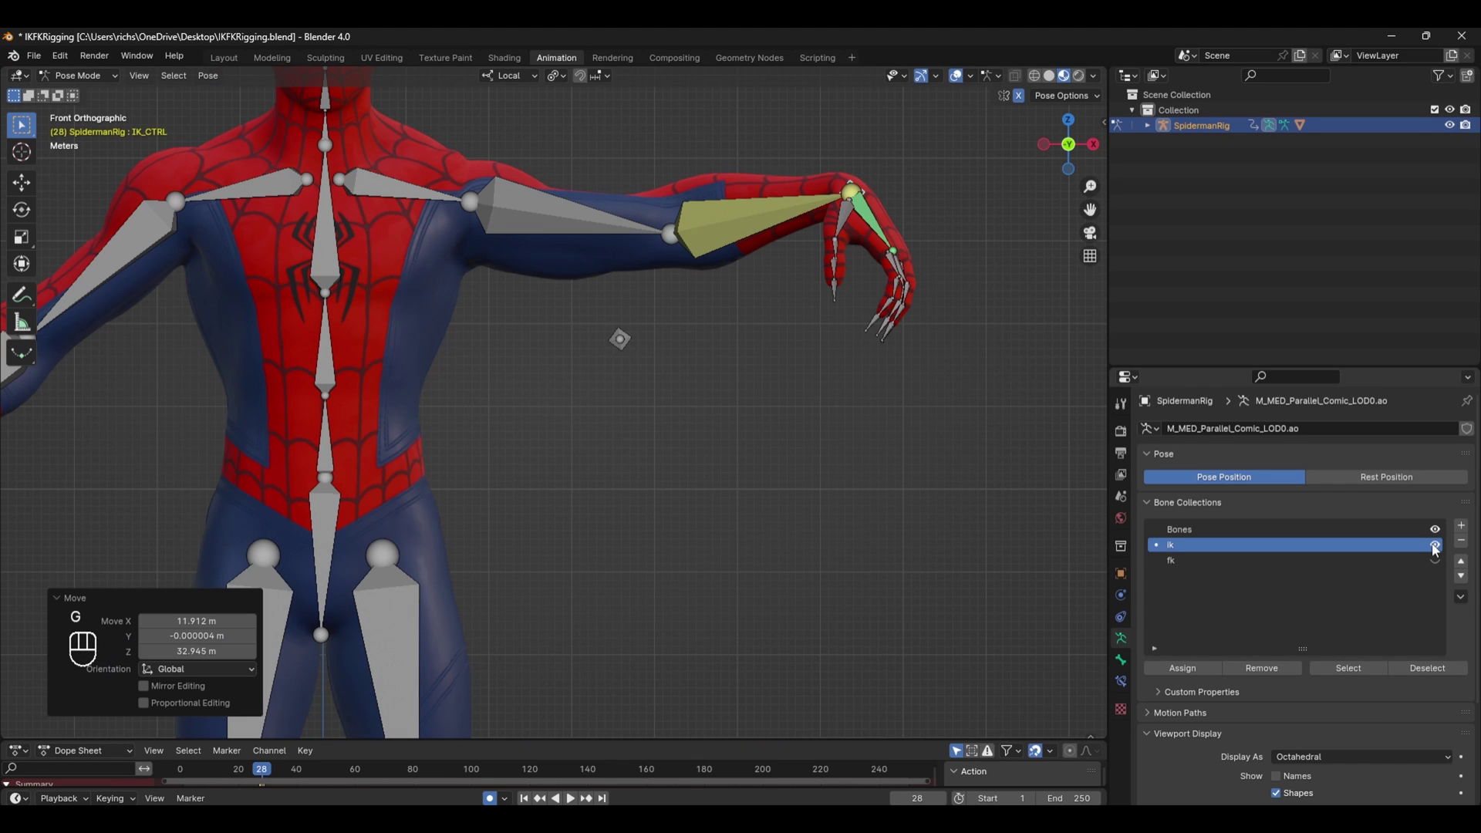
{"action": "left_click", "coordinate": [1434, 560]}
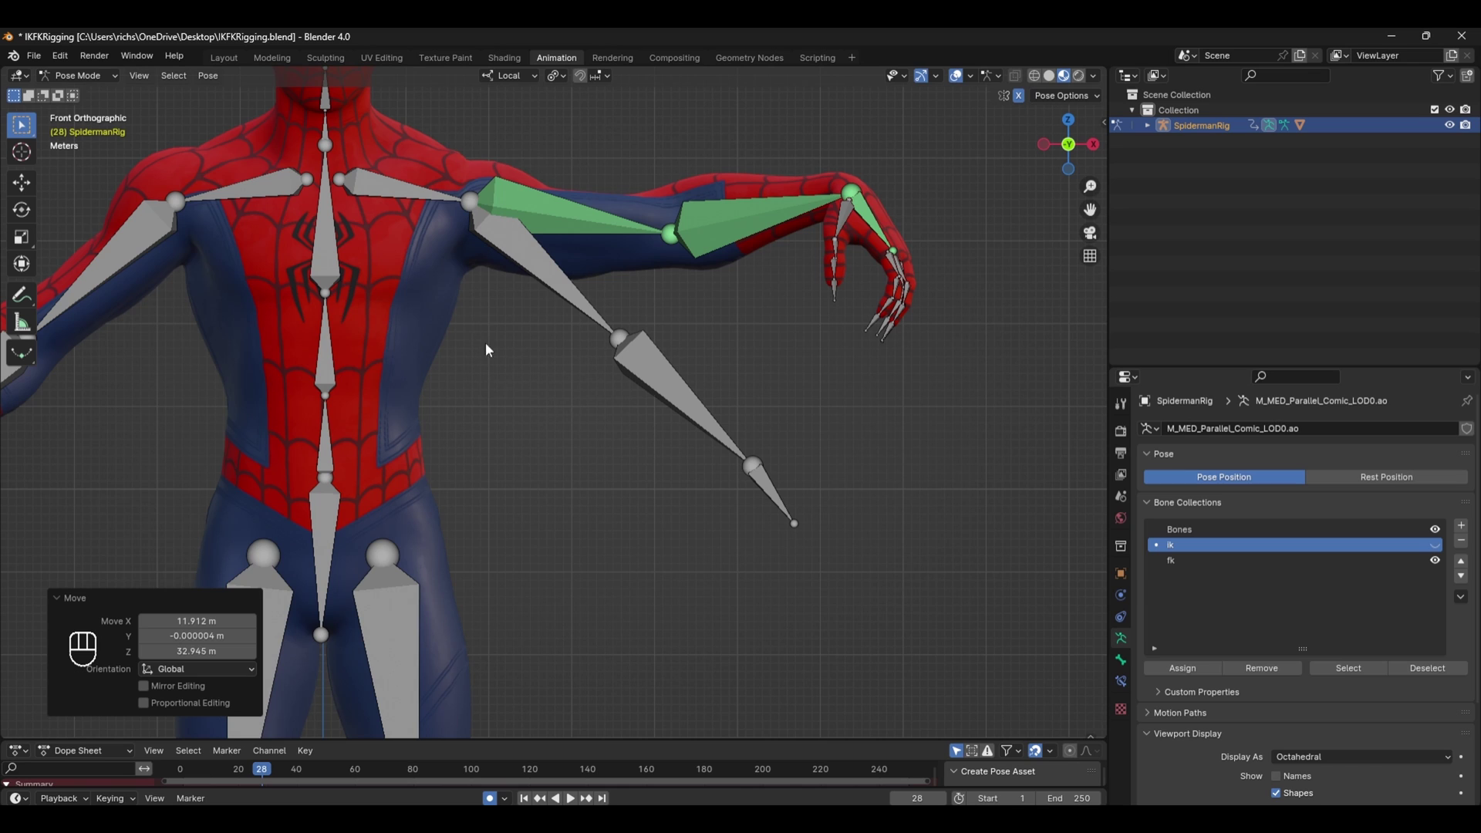
{"action": "left_click", "coordinate": [554, 231]}
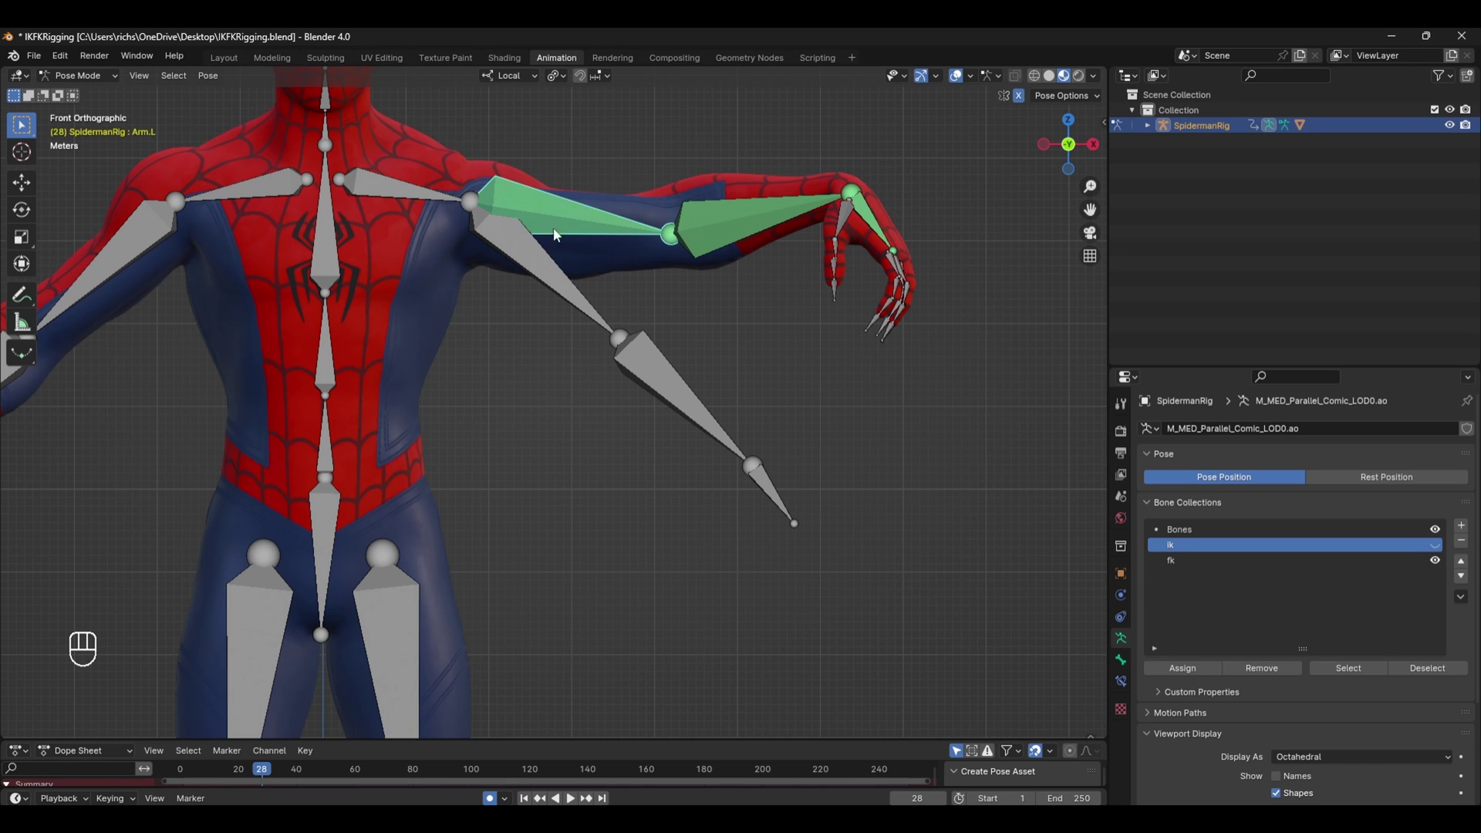
{"action": "left_click", "coordinate": [552, 262]}
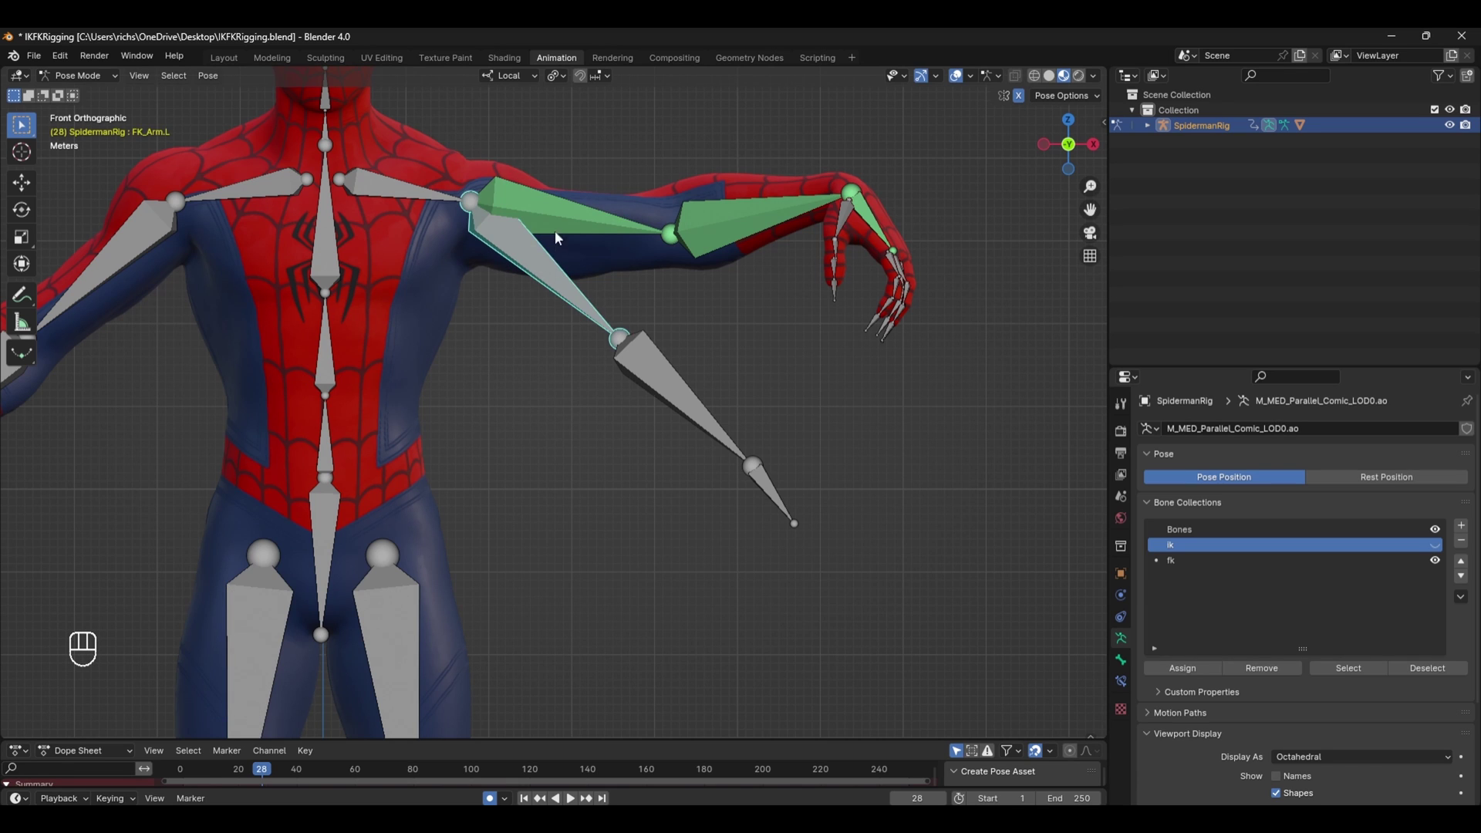
{"action": "left_click", "coordinate": [557, 230], "text": "shift"}
{"action": "key", "text": "shift+ctrl+c"}
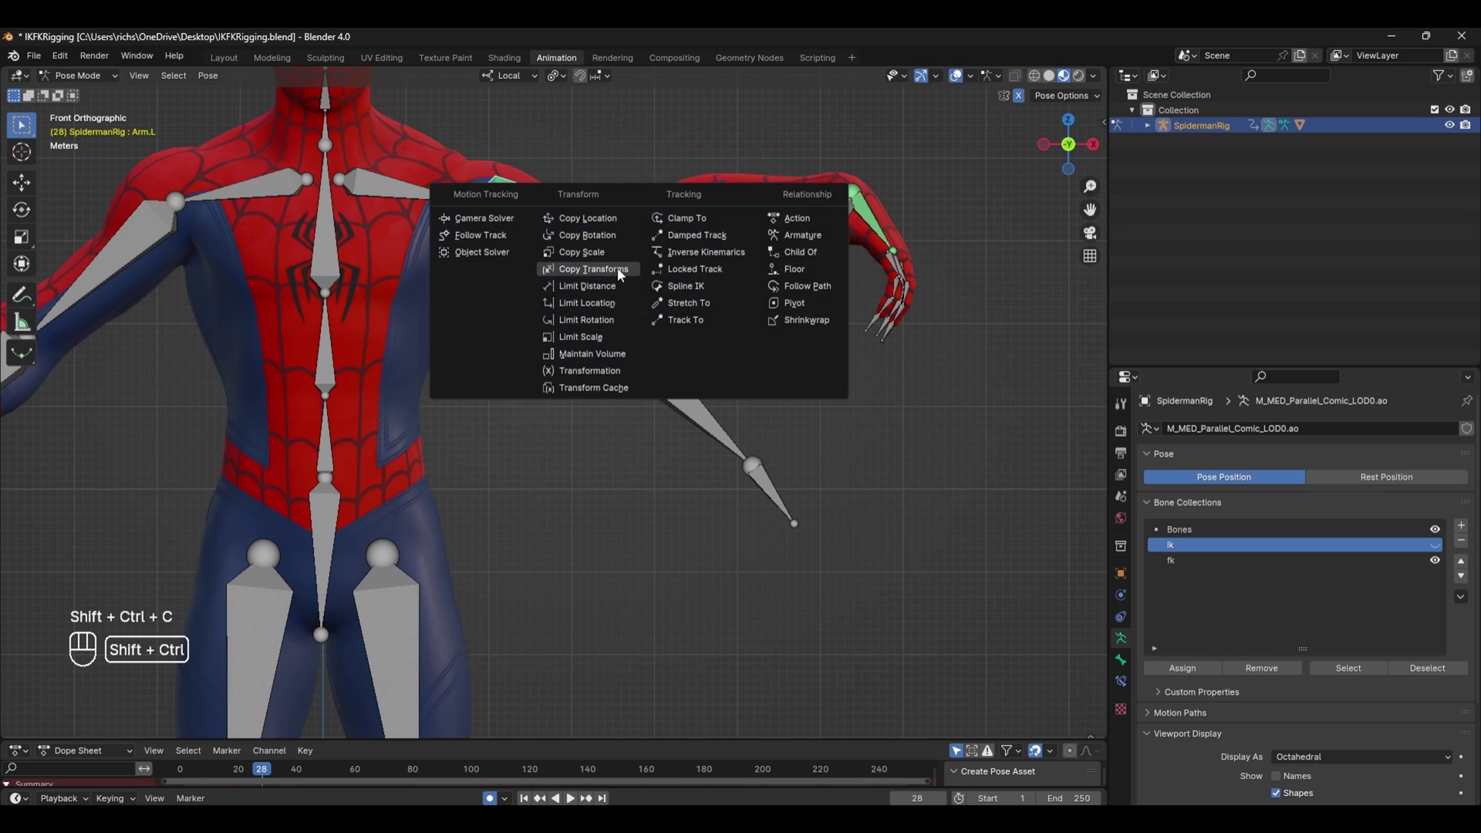
{"action": "left_click", "coordinate": [617, 270]}
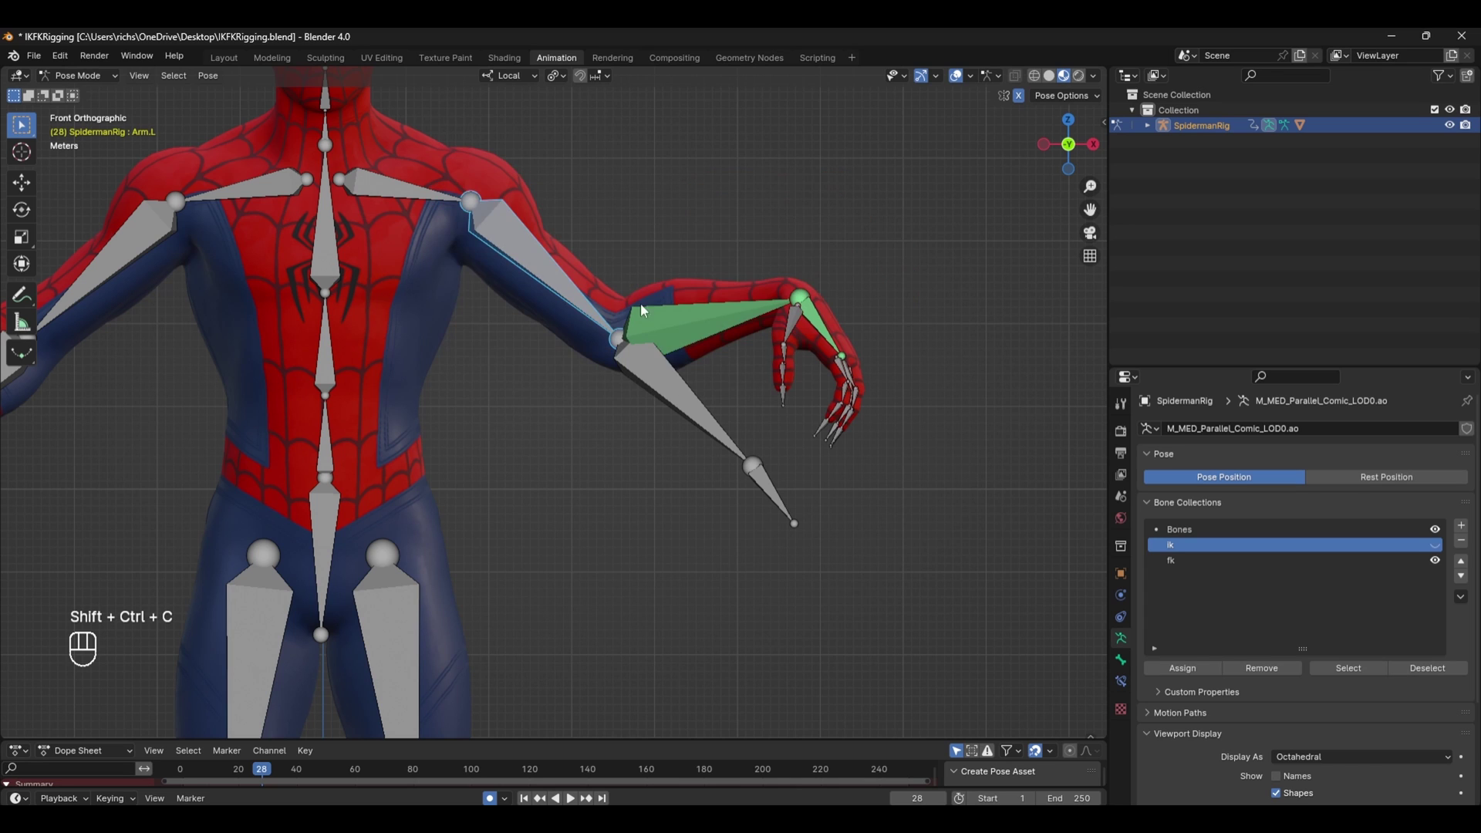
Add Copy Transforms constraints to Elbow.L and Wrist.L, targeting FK_Elbow.L and FK_Wrist.L respectively.
{"action": "left_click", "coordinate": [677, 378]}
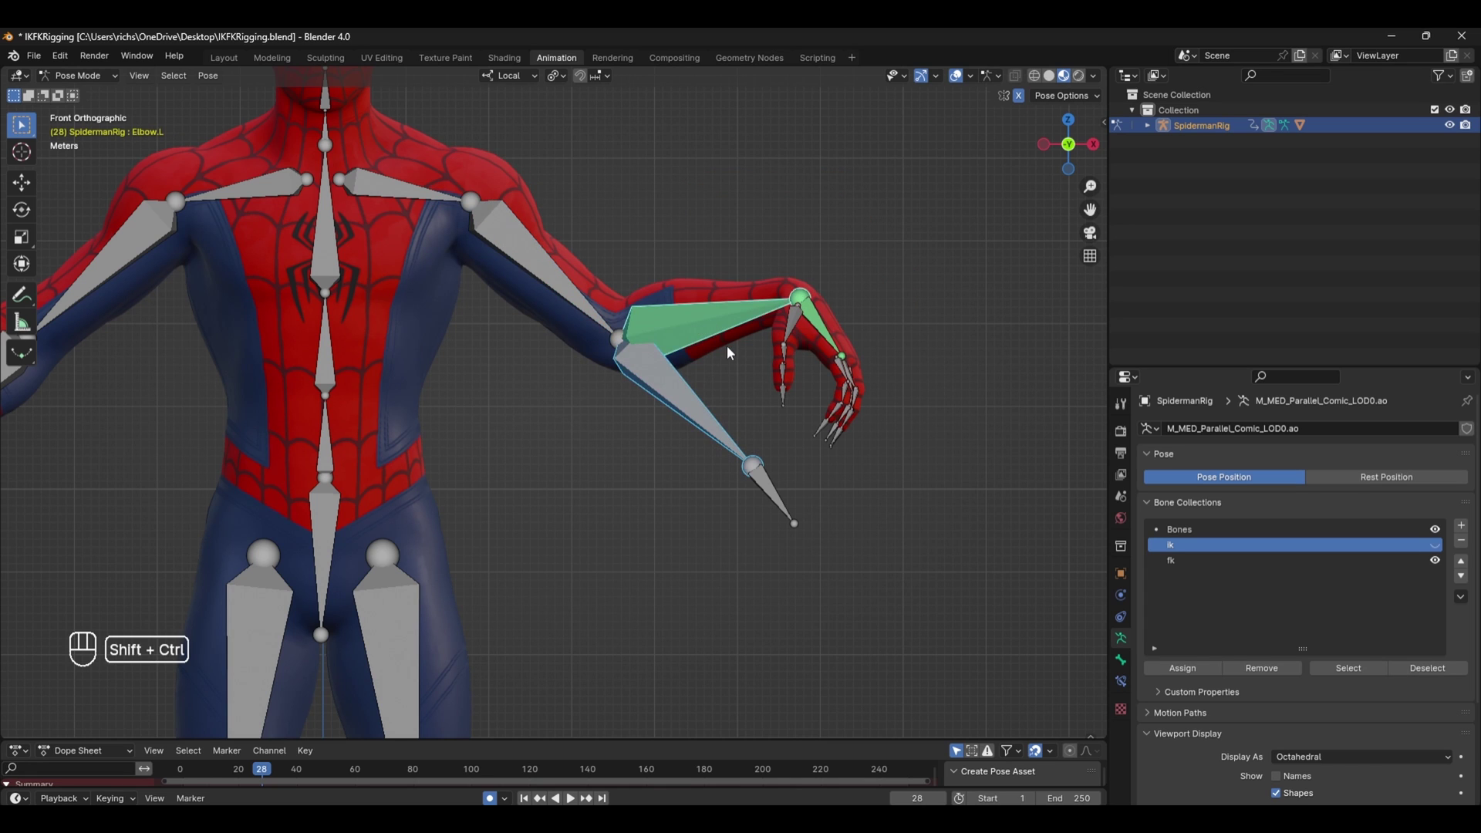
{"action": "key", "text": "shift+ctrl+c"}
{"action": "left_click", "coordinate": [726, 341]}
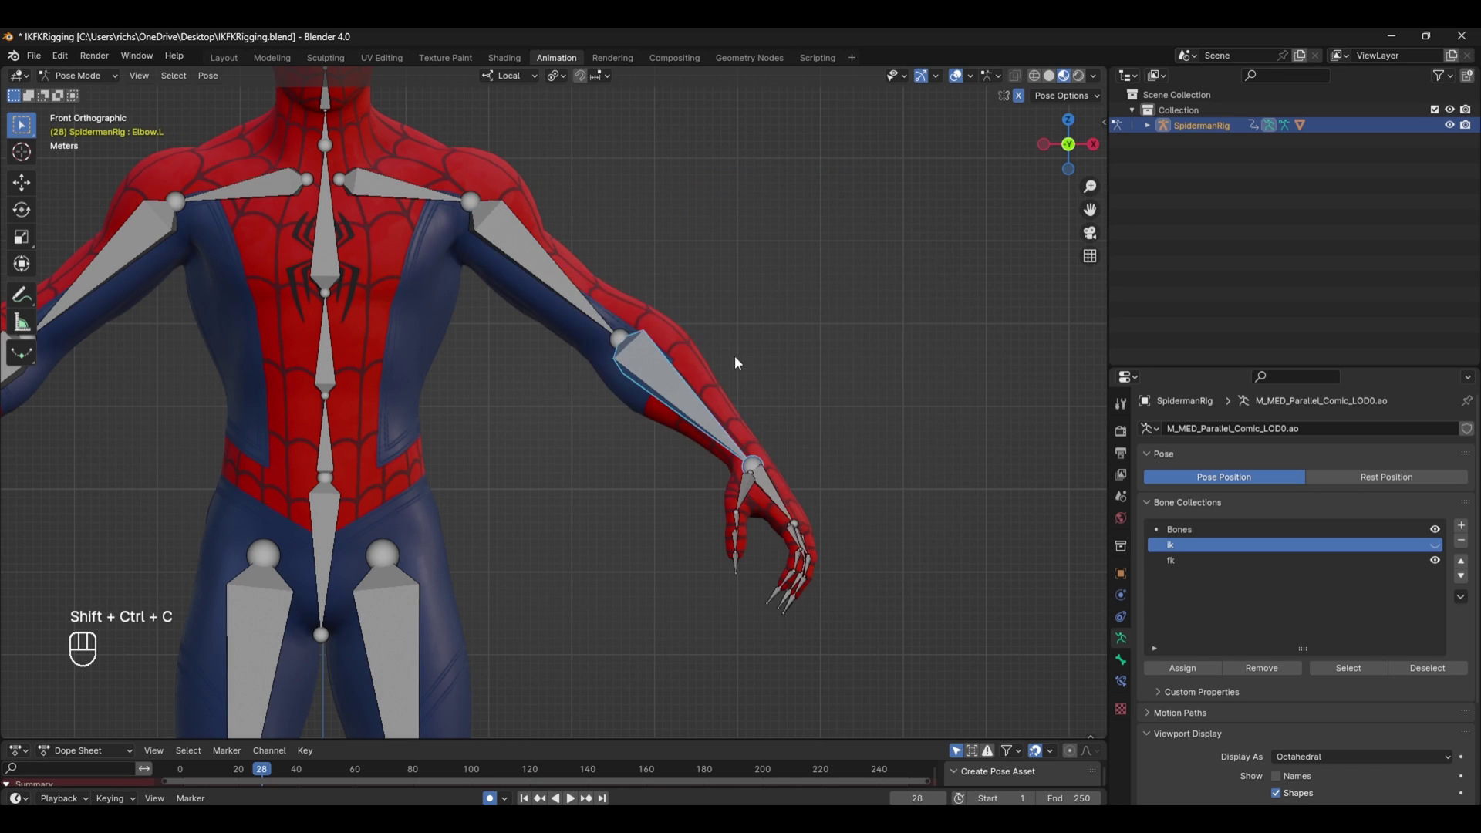
{"action": "left_click", "coordinate": [778, 495]}
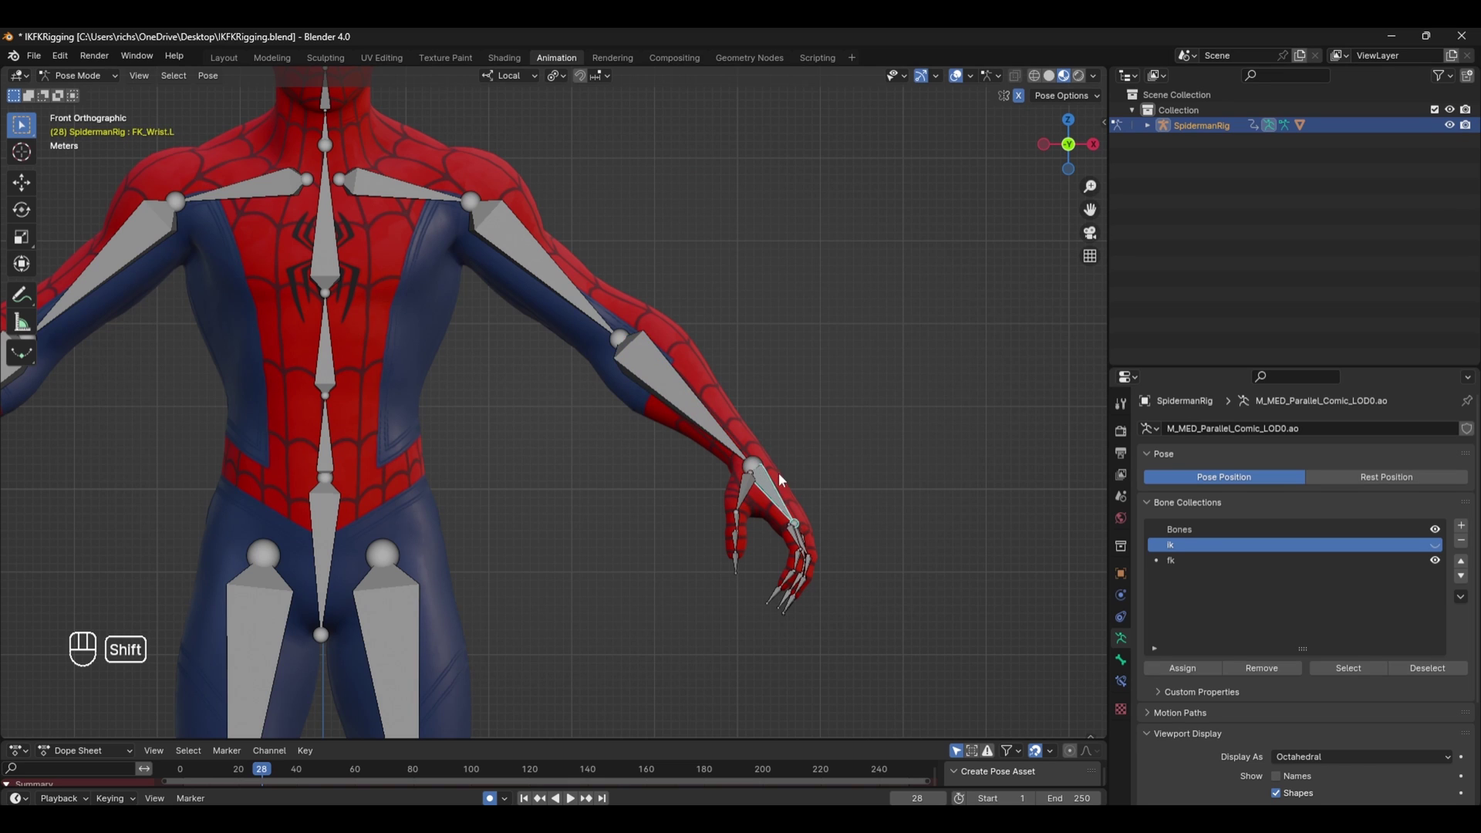
{"action": "left_click", "coordinate": [769, 500], "text": "shift"}
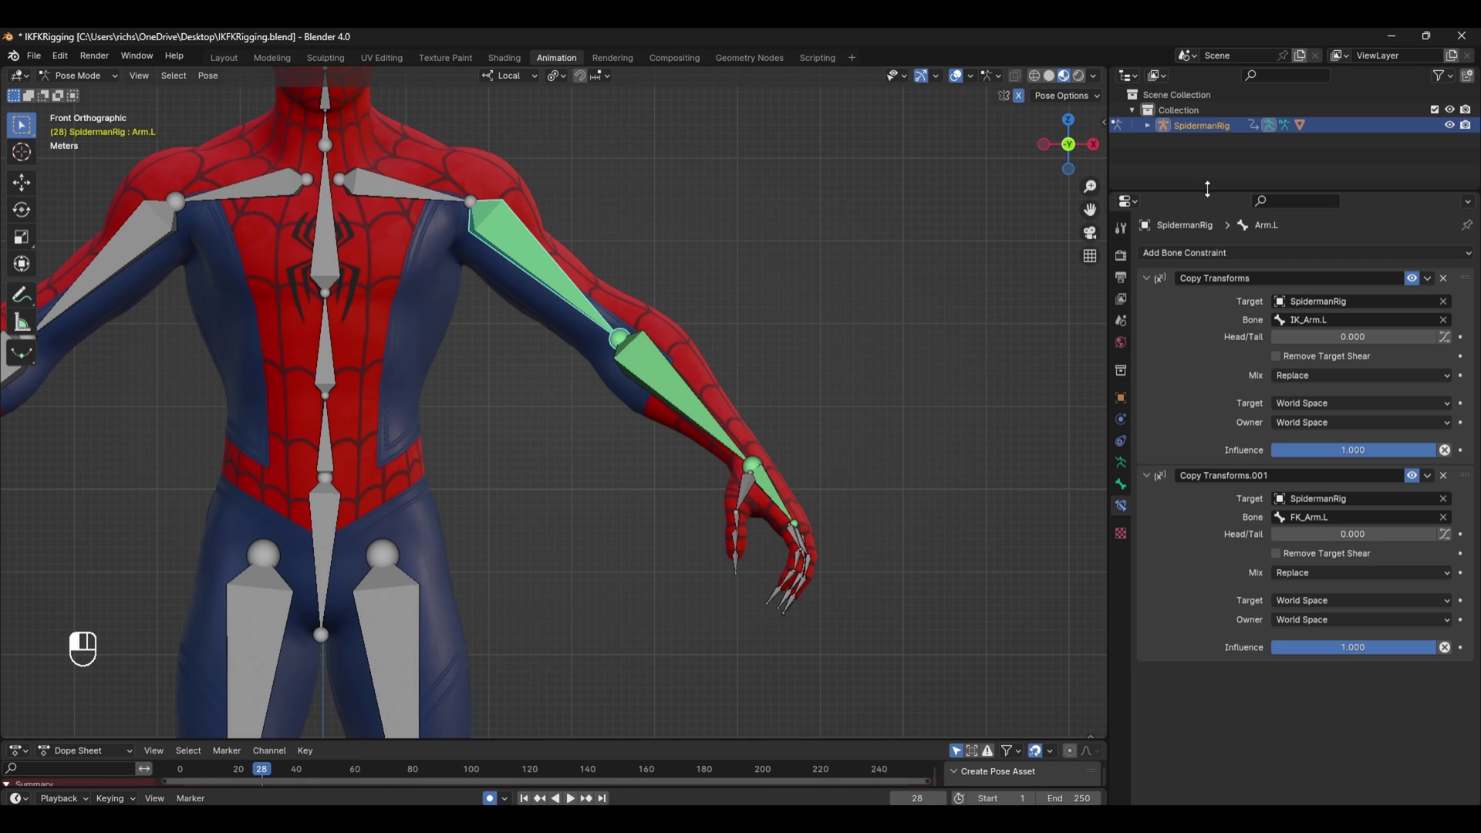
Test the influence of Arm.L's second Copy Transforms constraint, the one targeting FK_Arm.L.
{"action": "mouse_move", "coordinate": [1405, 644]}
{"action": "left_mouse_down"}
{"action": "mouse_move", "coordinate": [1345, 644]}
{"action": "mouse_move", "coordinate": [1419, 644]}
{"action": "mouse_move", "coordinate": [1291, 644]}
{"action": "mouse_move", "coordinate": [1435, 644]}
{"action": "left_mouse_up"}
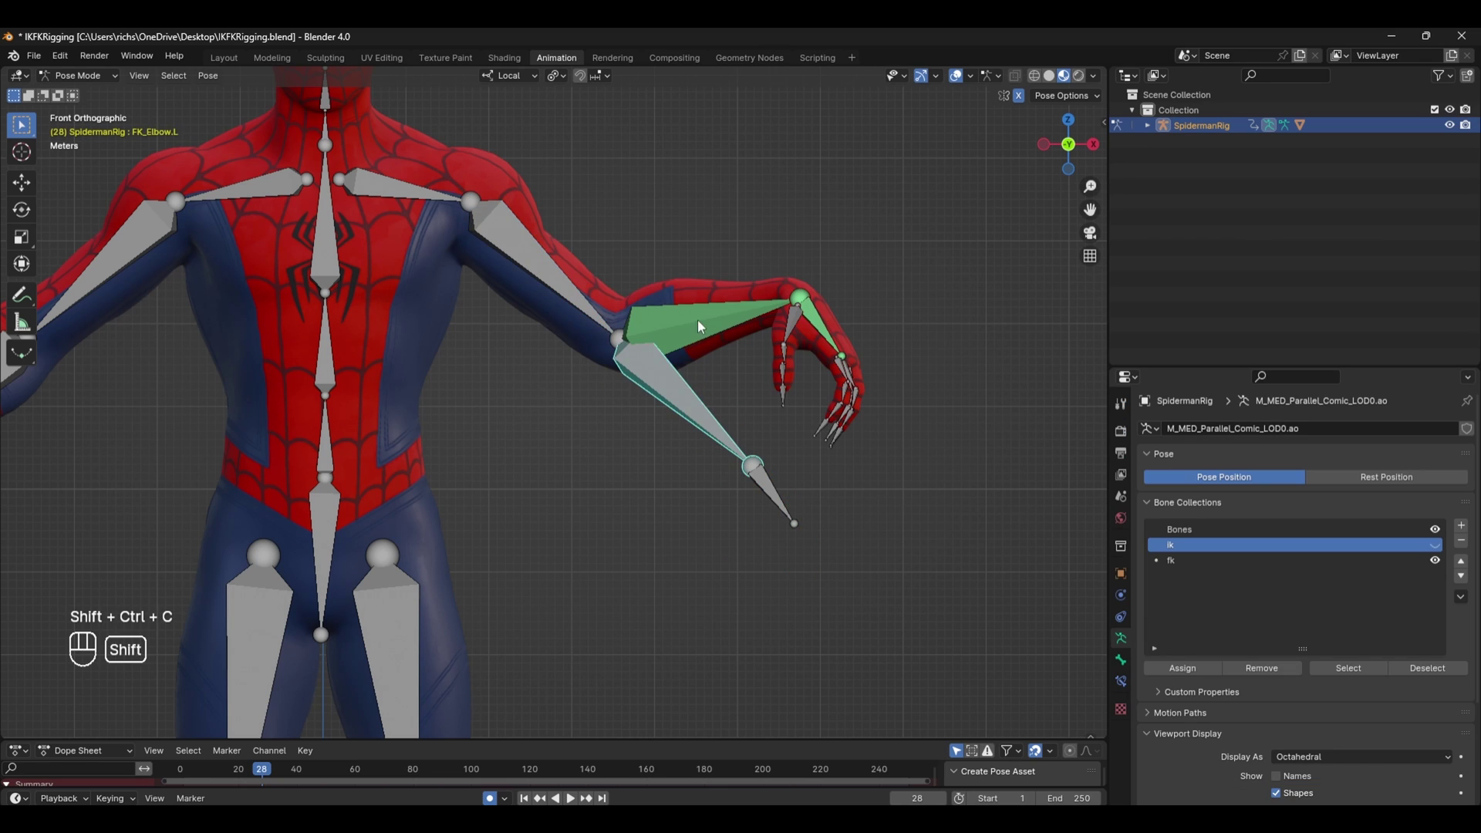
Give Elbow.L and Wrist.L a second Copy Transforms constraint, targeting FK_Elbow.L and FK_Wrist.L, and check the constraints on the arm bones.
{"action": "left_click", "coordinate": [717, 334], "text": "shift"}
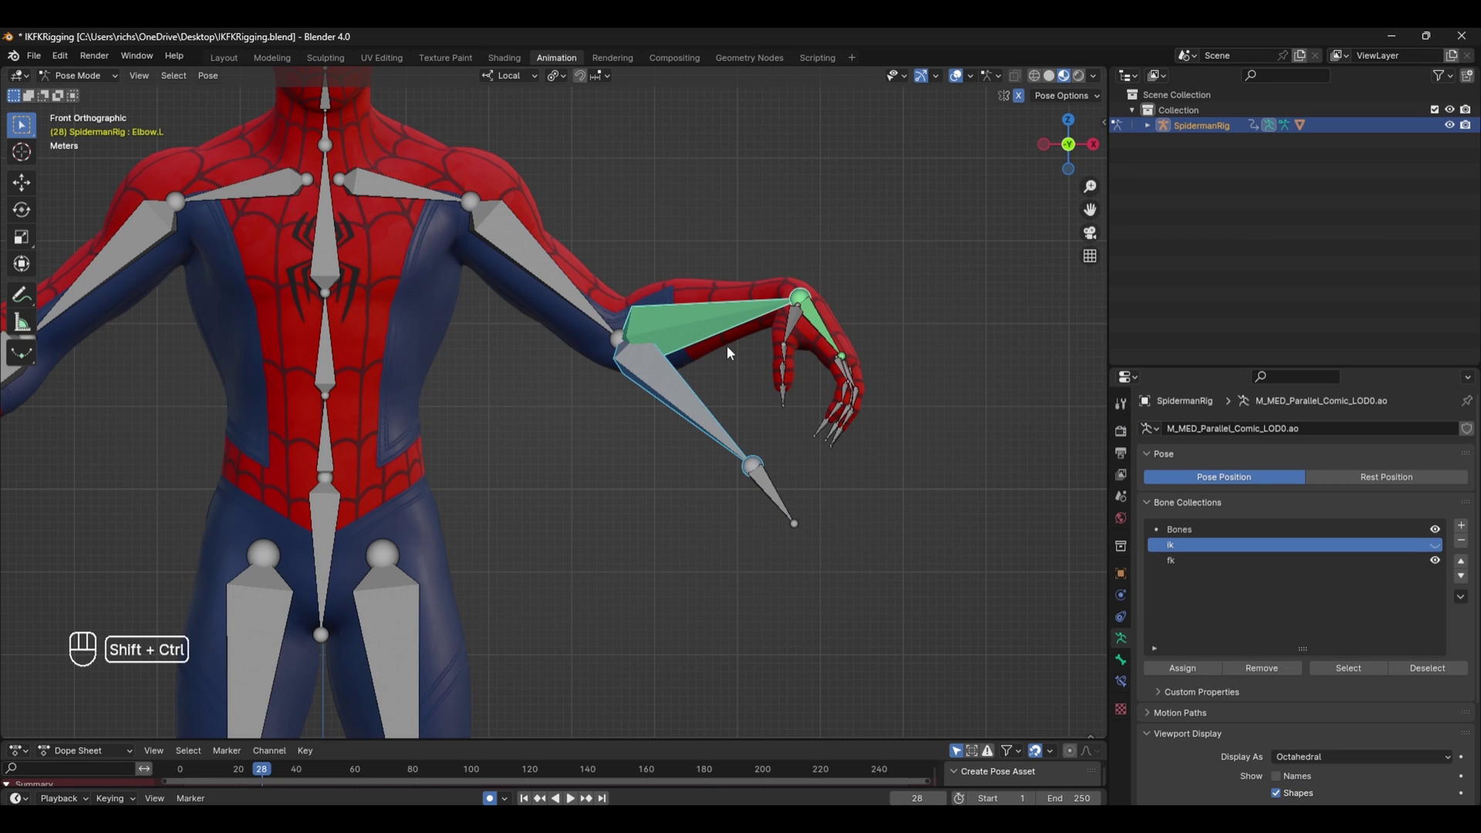
{"action": "key", "text": "shift+ctrl+c"}
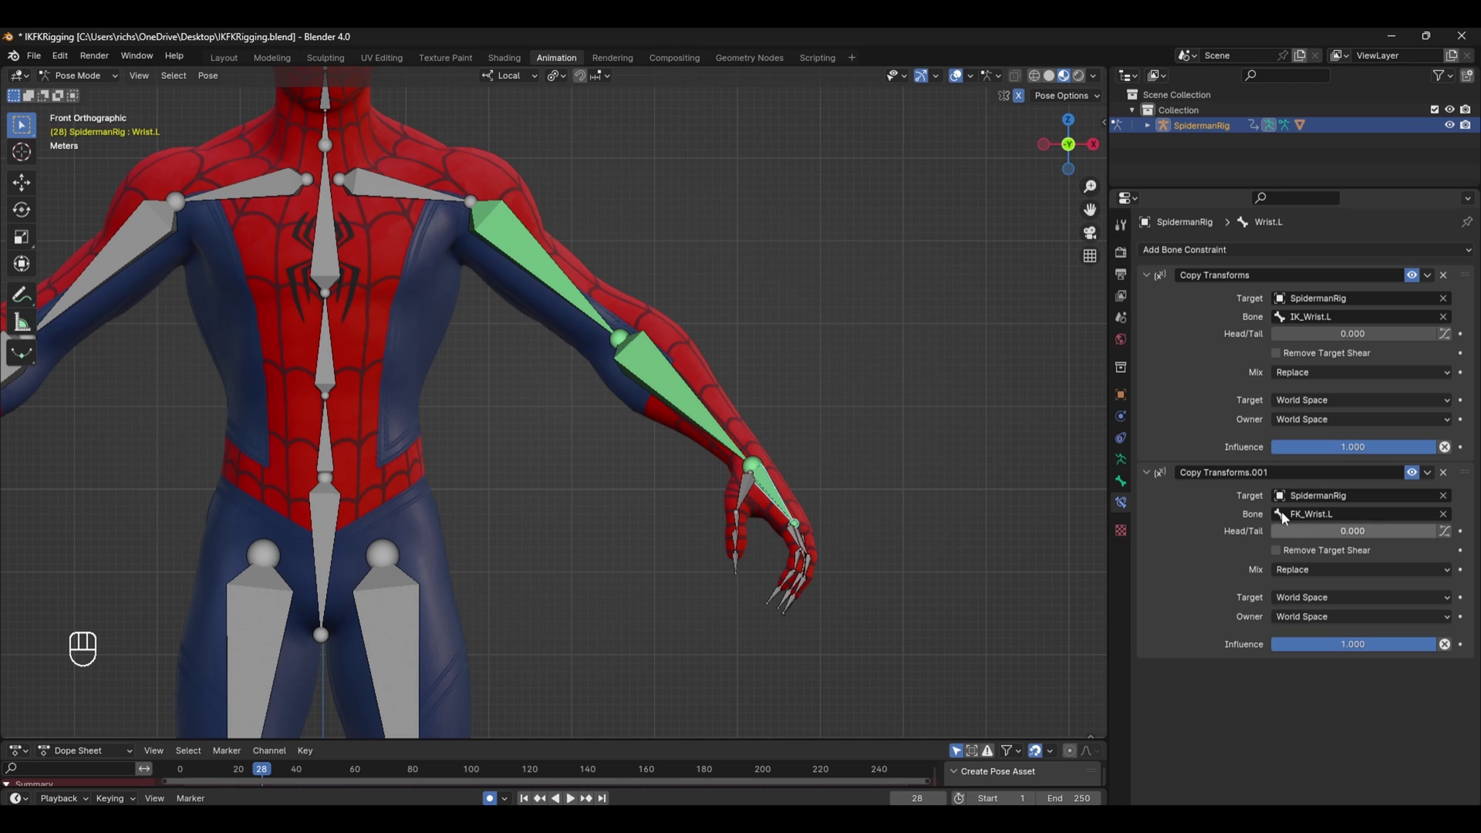
{"action": "left_click", "coordinate": [687, 374], "text": "shift"}
{"action": "left_click", "coordinate": [543, 283], "text": "shift"}
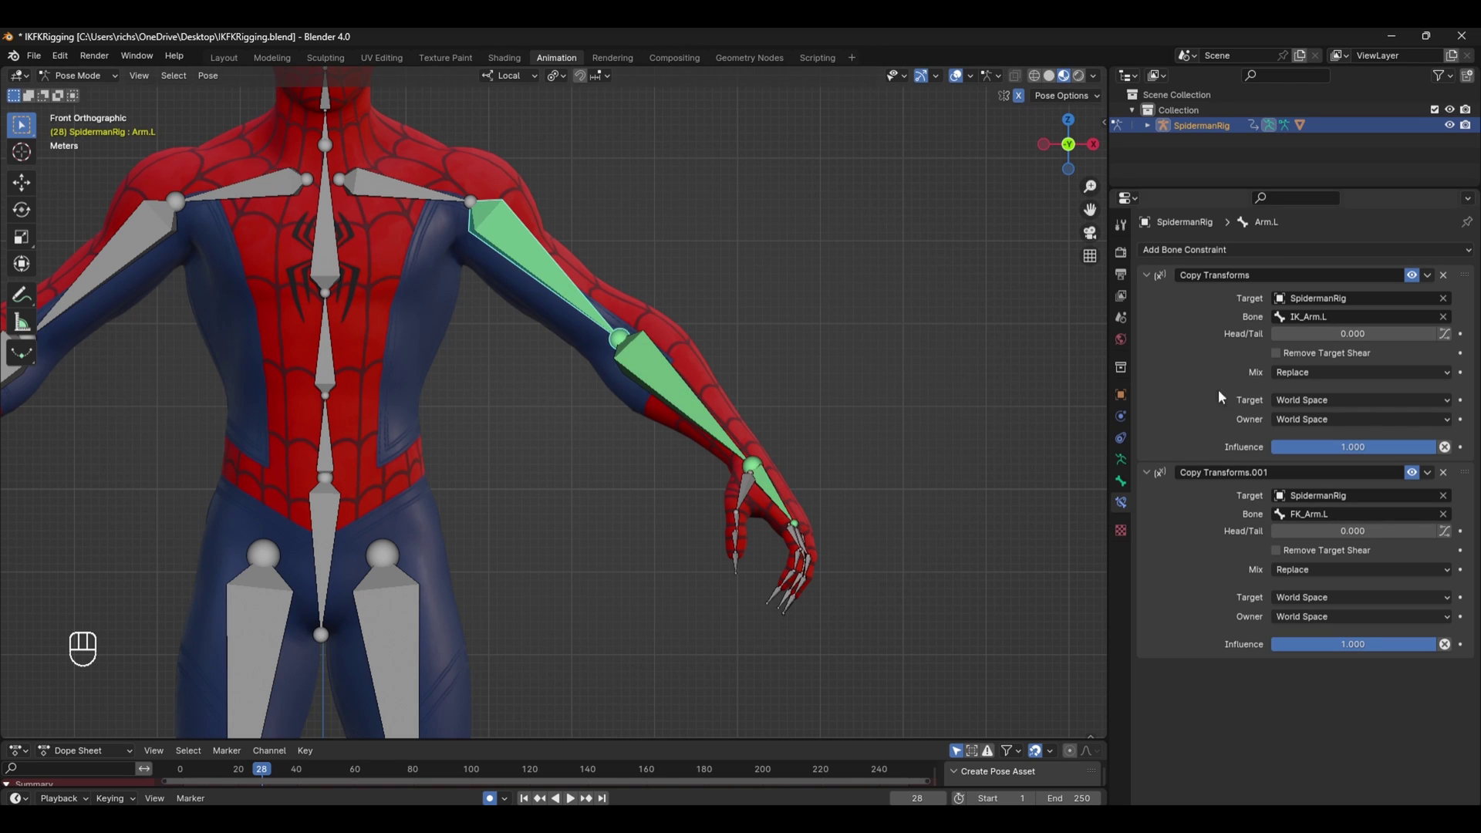
{"action": "left_click", "coordinate": [941, 472]}
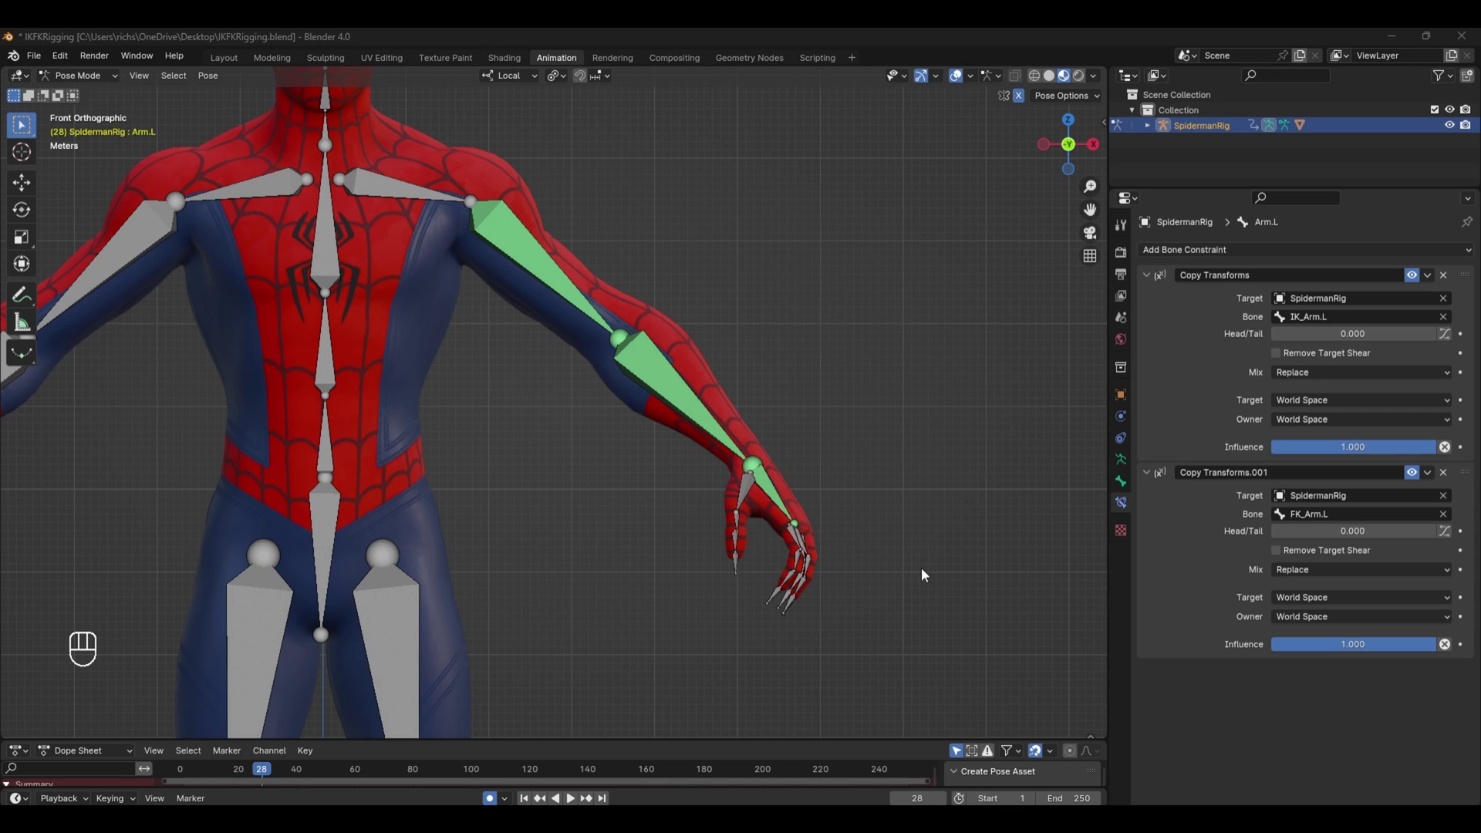
Duplicate the Head bone and move the copy about 22.4 m straight up along Z, above the character's head.
{"action": "middle_click_drag", "start_coordinate": [849, 392], "coordinate": [998, 597], "text": "shift"}
{"action": "left_click", "coordinate": [486, 249]}
{"action": "key", "text": "KP_1"}
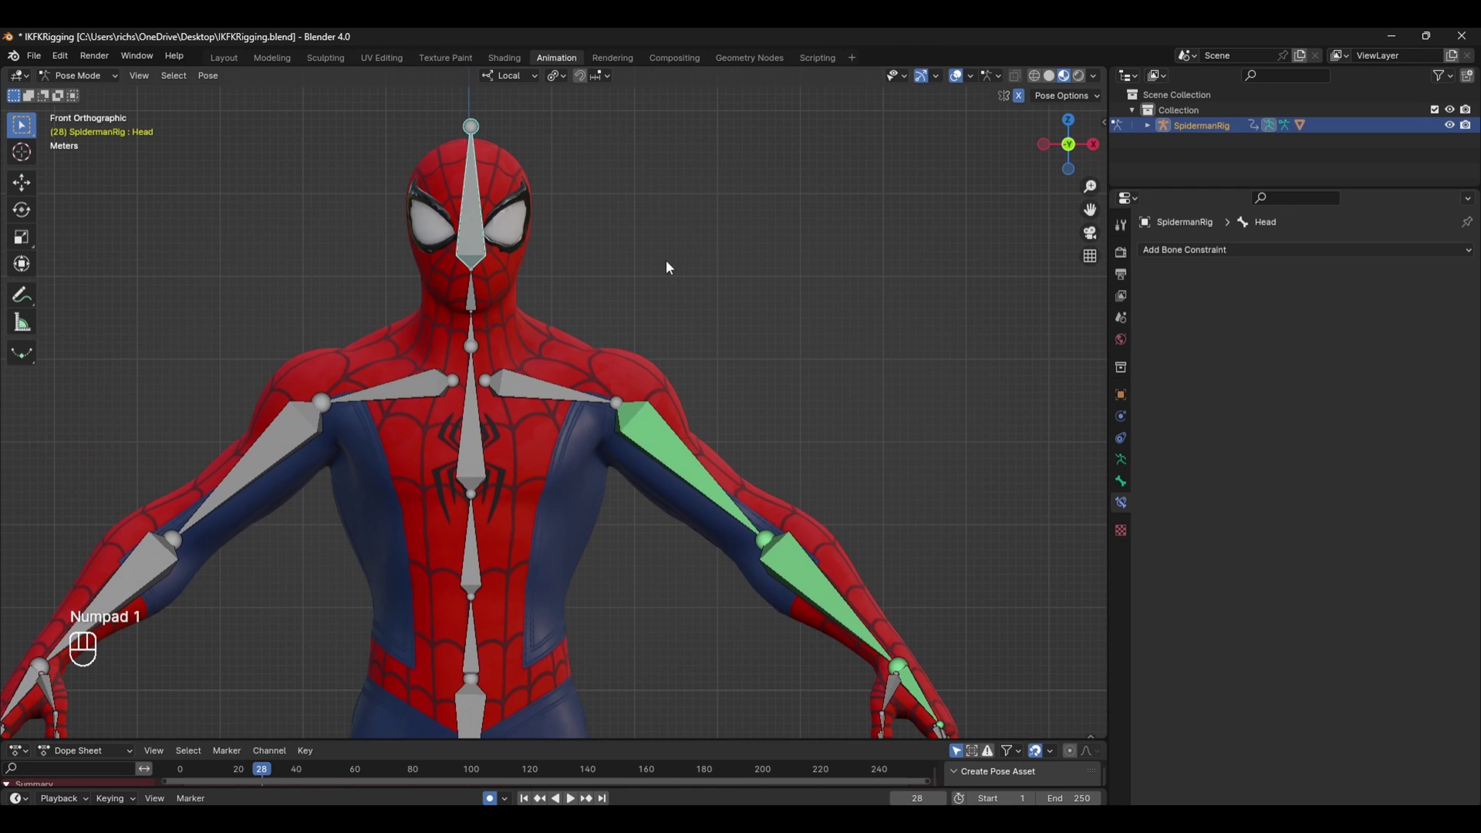
{"action": "key", "text": "KP_3"}
{"action": "key", "text": "Tab"}
{"action": "middle_click_drag", "start_coordinate": [607, 264], "coordinate": [667, 396], "text": "shift"}
{"action": "key", "text": "shift+d"}
{"action": "key", "text": "z"}
{"action": "left_click", "coordinate": [640, 166]}
{"action": "middle_click_drag", "start_coordinate": [632, 206], "coordinate": [666, 324], "text": "shift"}
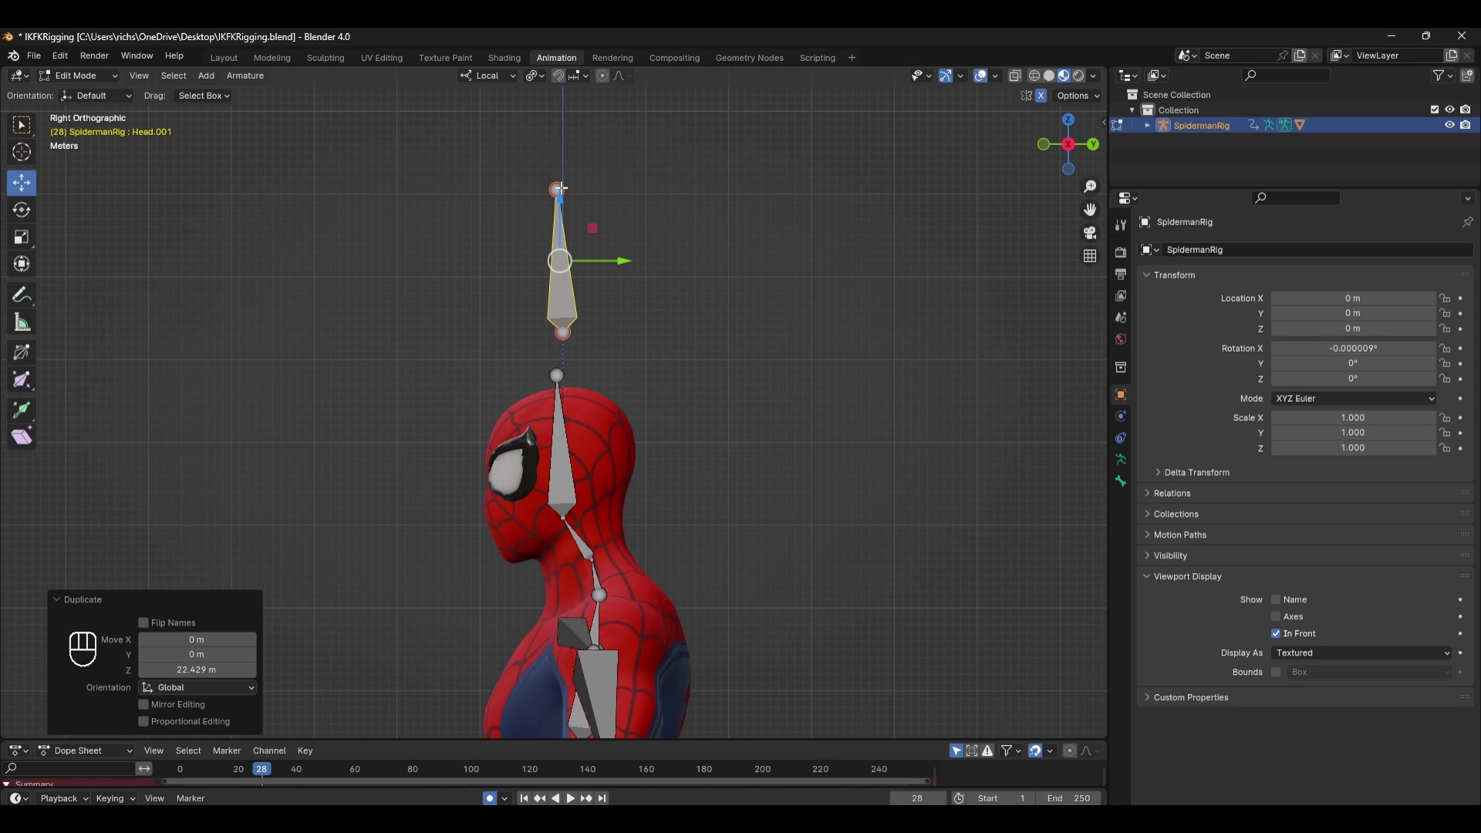
Rename the duplicated head bone RIGPROPERTIES and turn off its Deform option.
{"action": "left_click", "coordinate": [1121, 480]}
{"action": "left_click", "coordinate": [1245, 251]}
{"action": "type", "text": "RGI"}
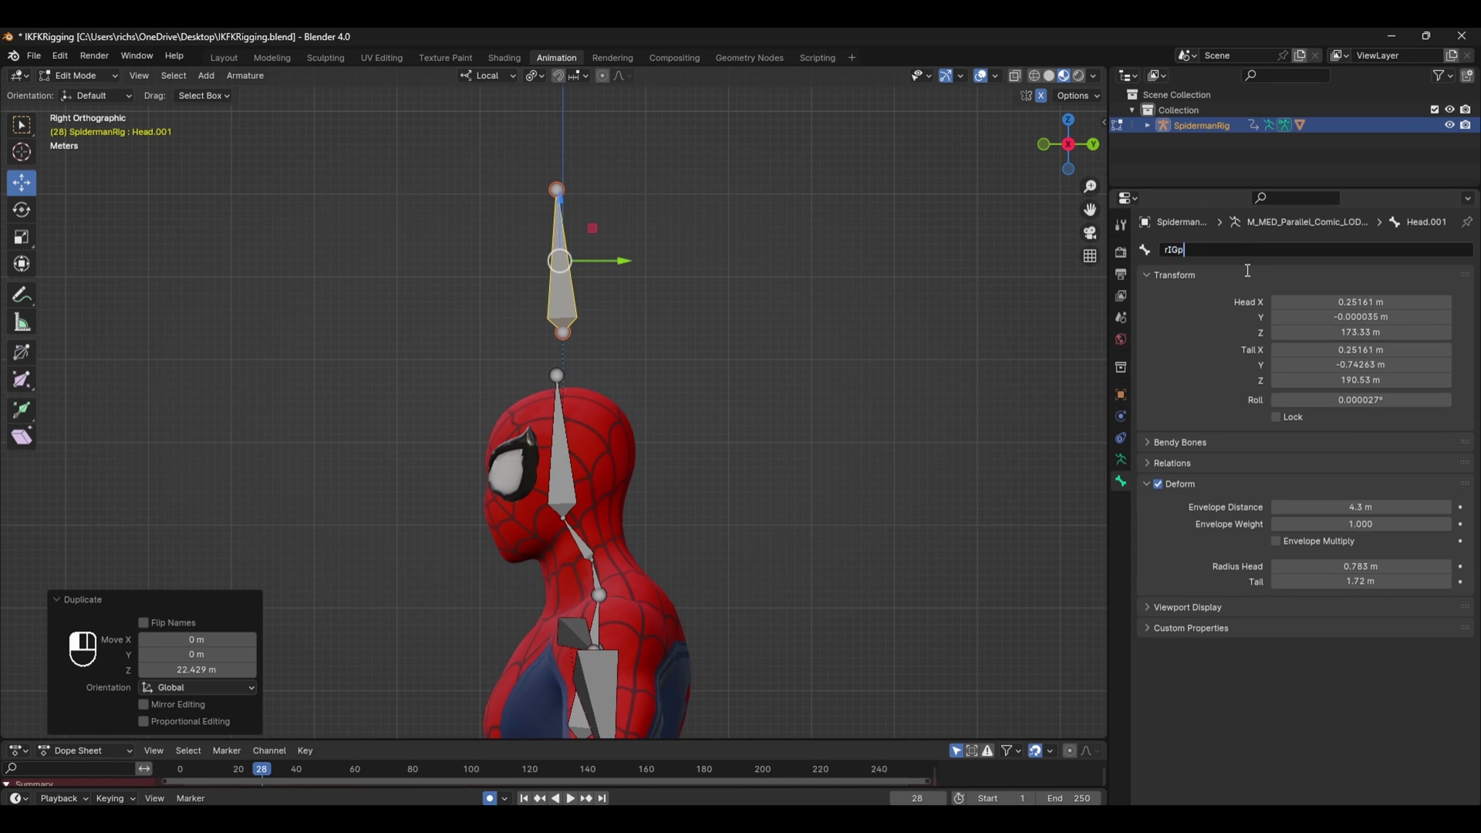
{"action": "key", "text": "BackSpace"}
{"action": "key", "text": "BackSpace"}
{"action": "type", "text": "IF"}
{"action": "type", "text": "PROPERTIES"}
{"action": "key", "text": "Return"}
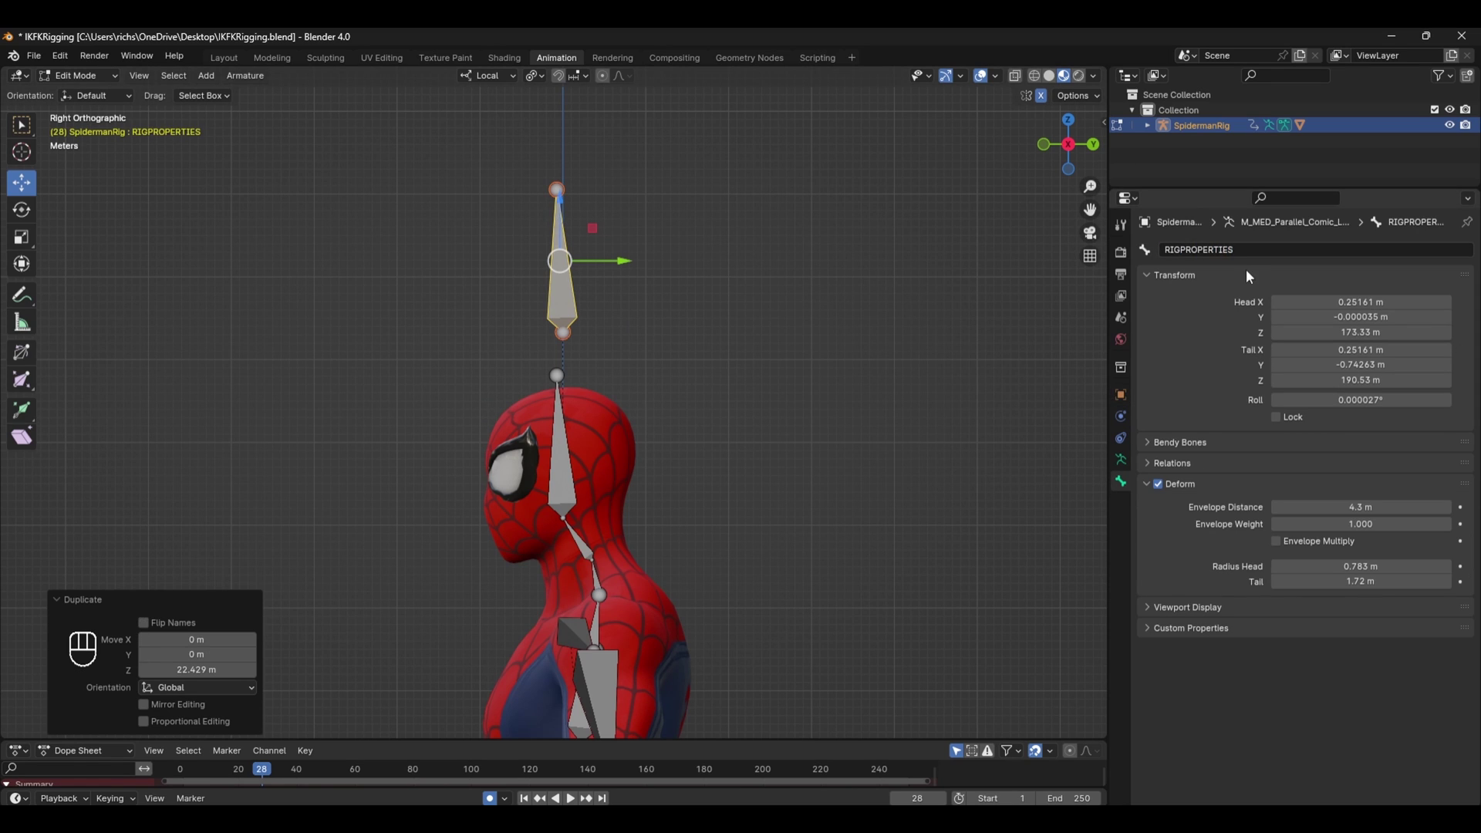
{"action": "left_click", "coordinate": [1158, 484]}
In Pose Mode, lock all location, rotation and scale channels of the RIGPROPERTIES bone.
{"action": "key", "text": "n"}
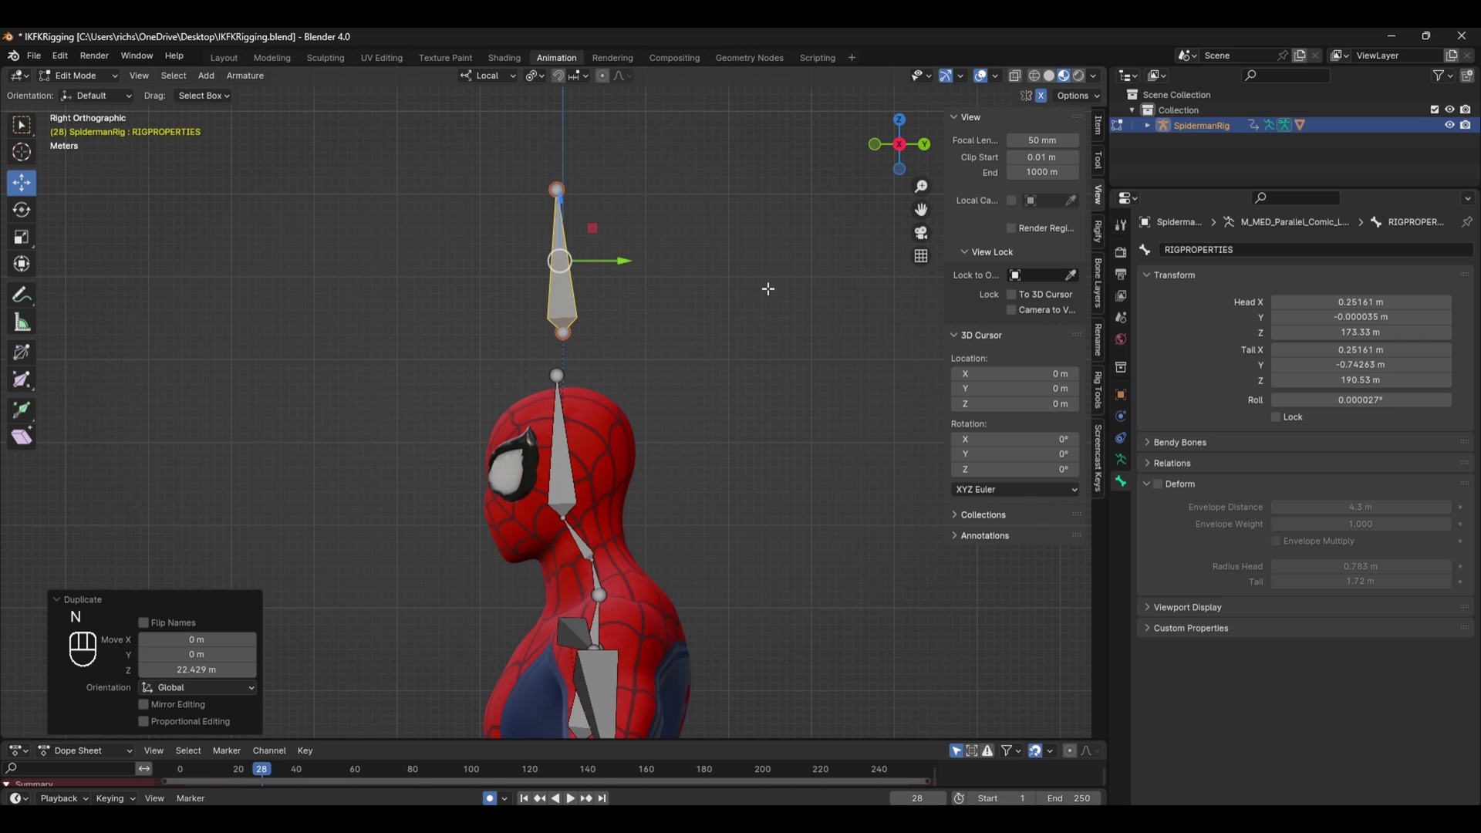
{"action": "key", "text": "ctrl+Tab"}
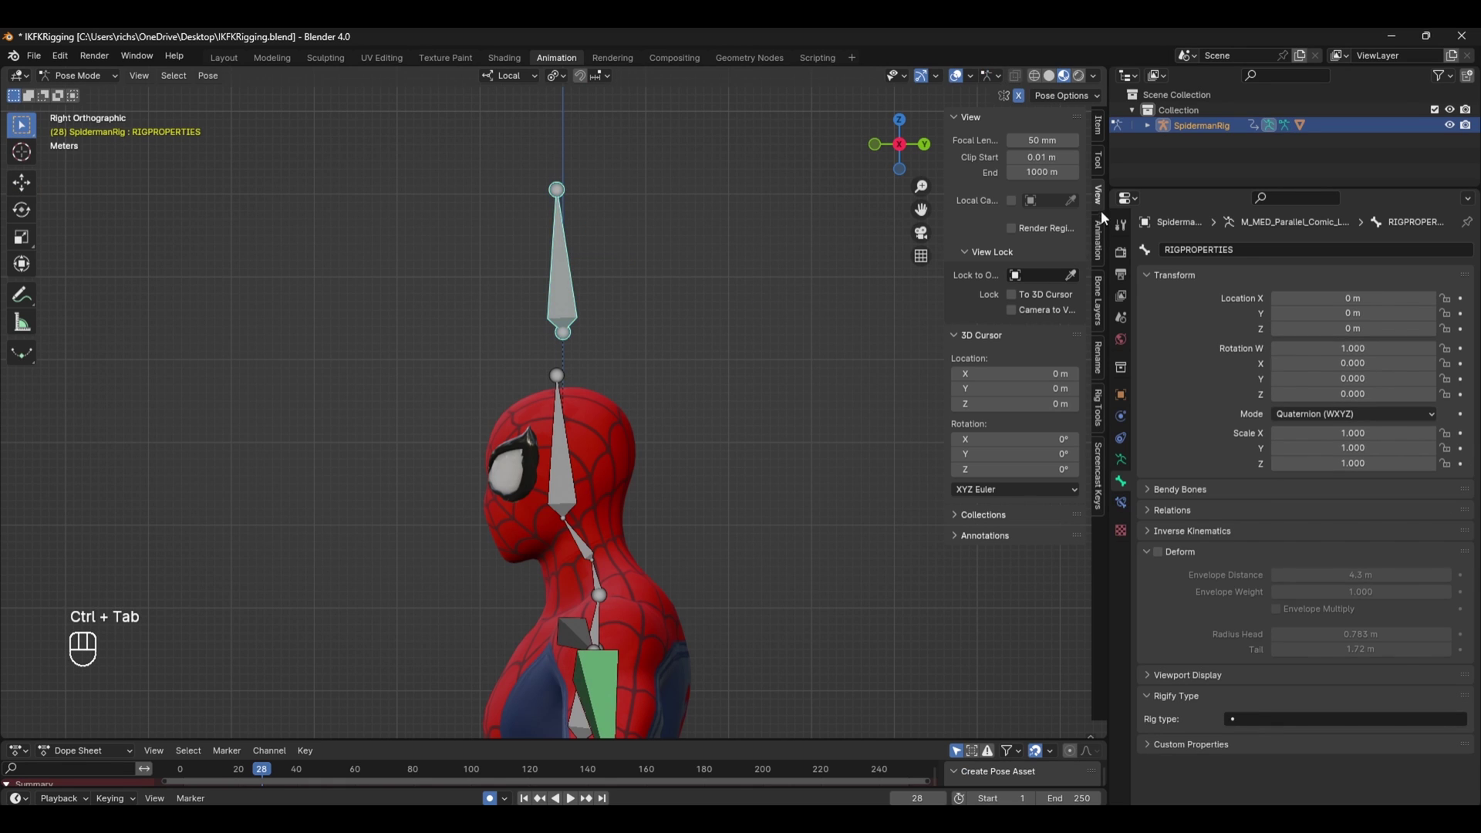
{"action": "left_click", "coordinate": [1099, 128]}
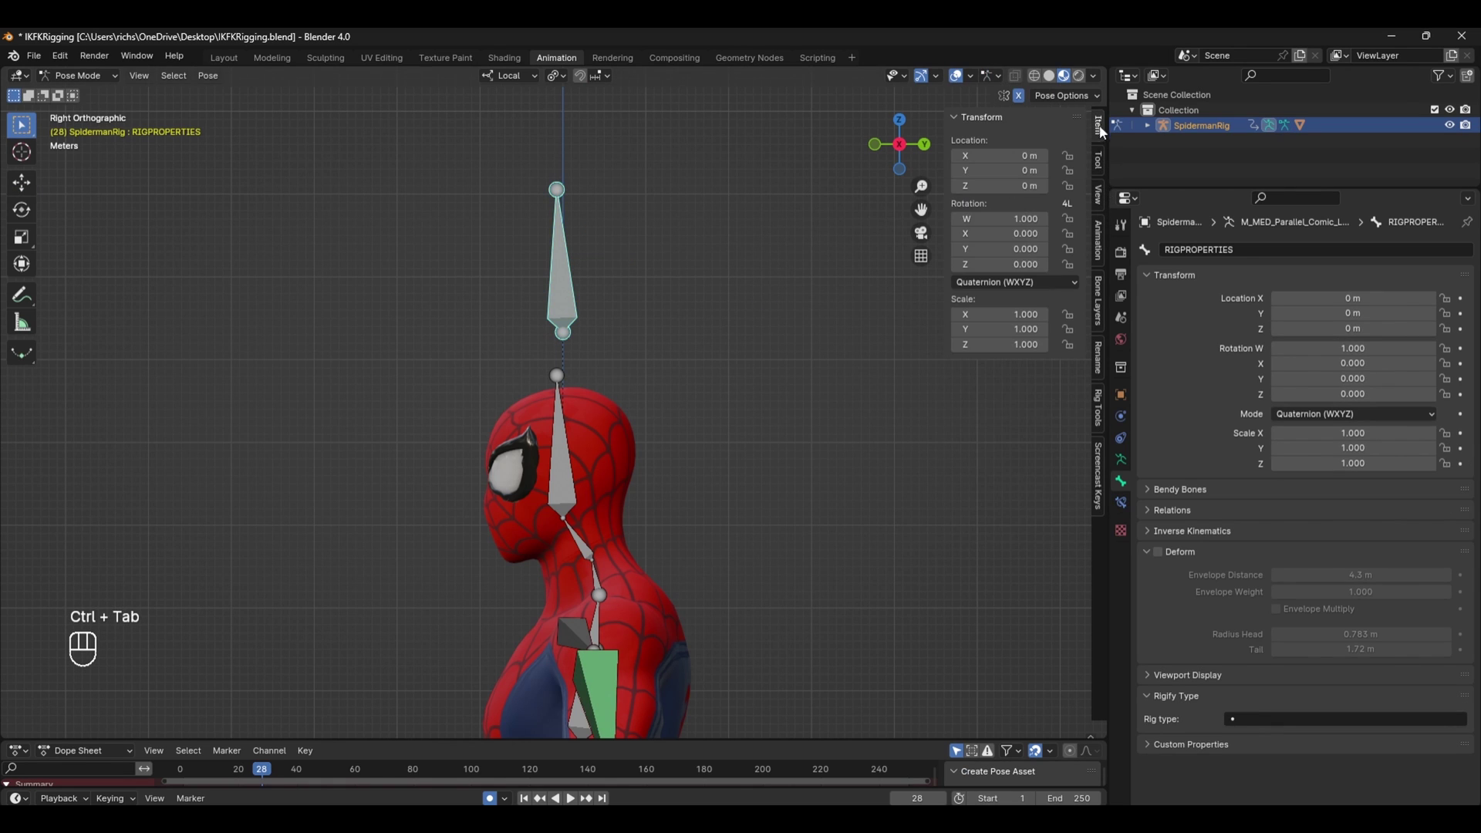
{"action": "left_click", "coordinate": [1068, 157]}
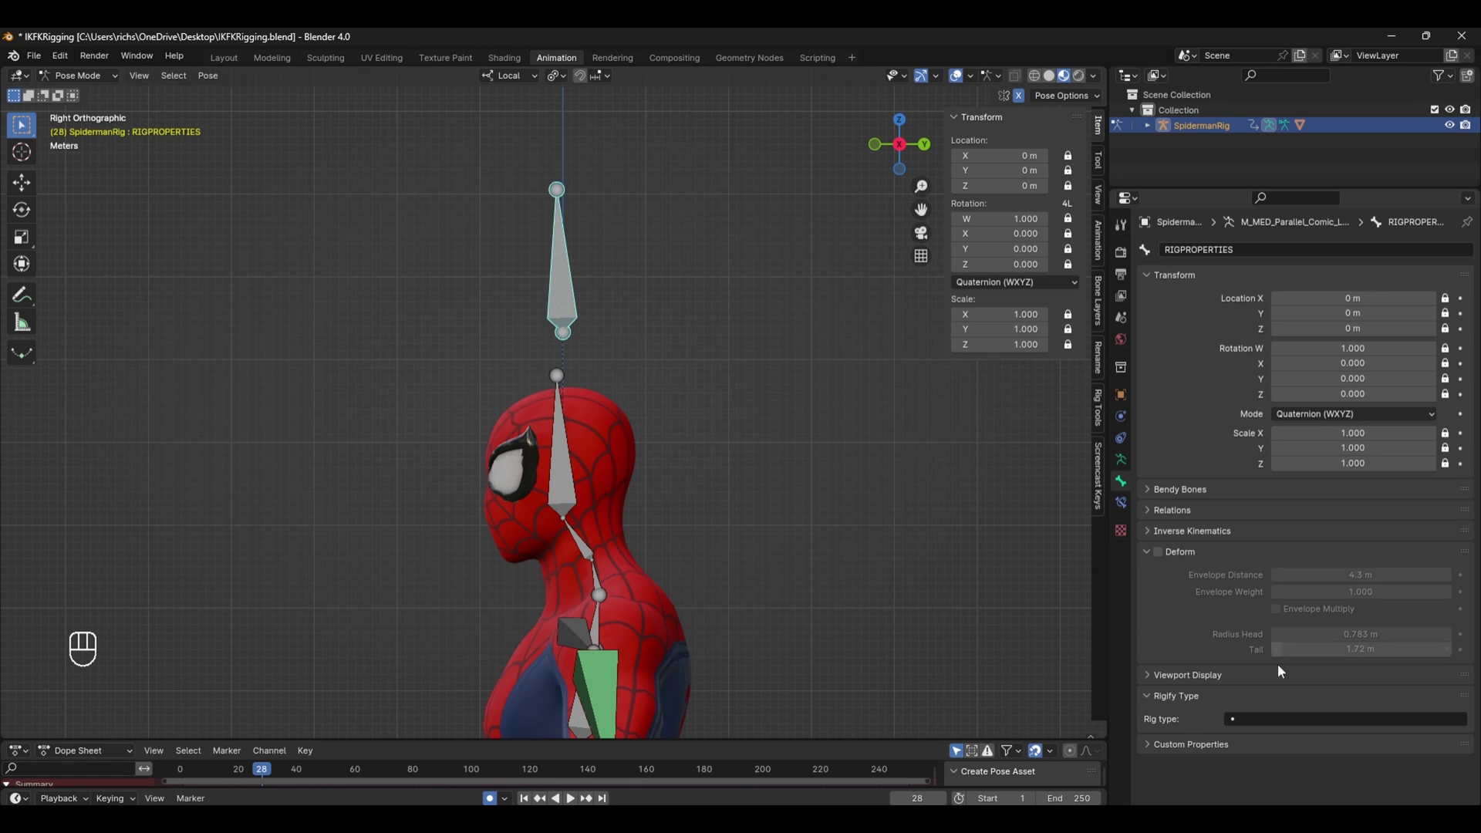
Add a custom float property named "L IK/FK ARM" to the RIGPROPERTIES bone.
{"action": "left_click", "coordinate": [1146, 745]}
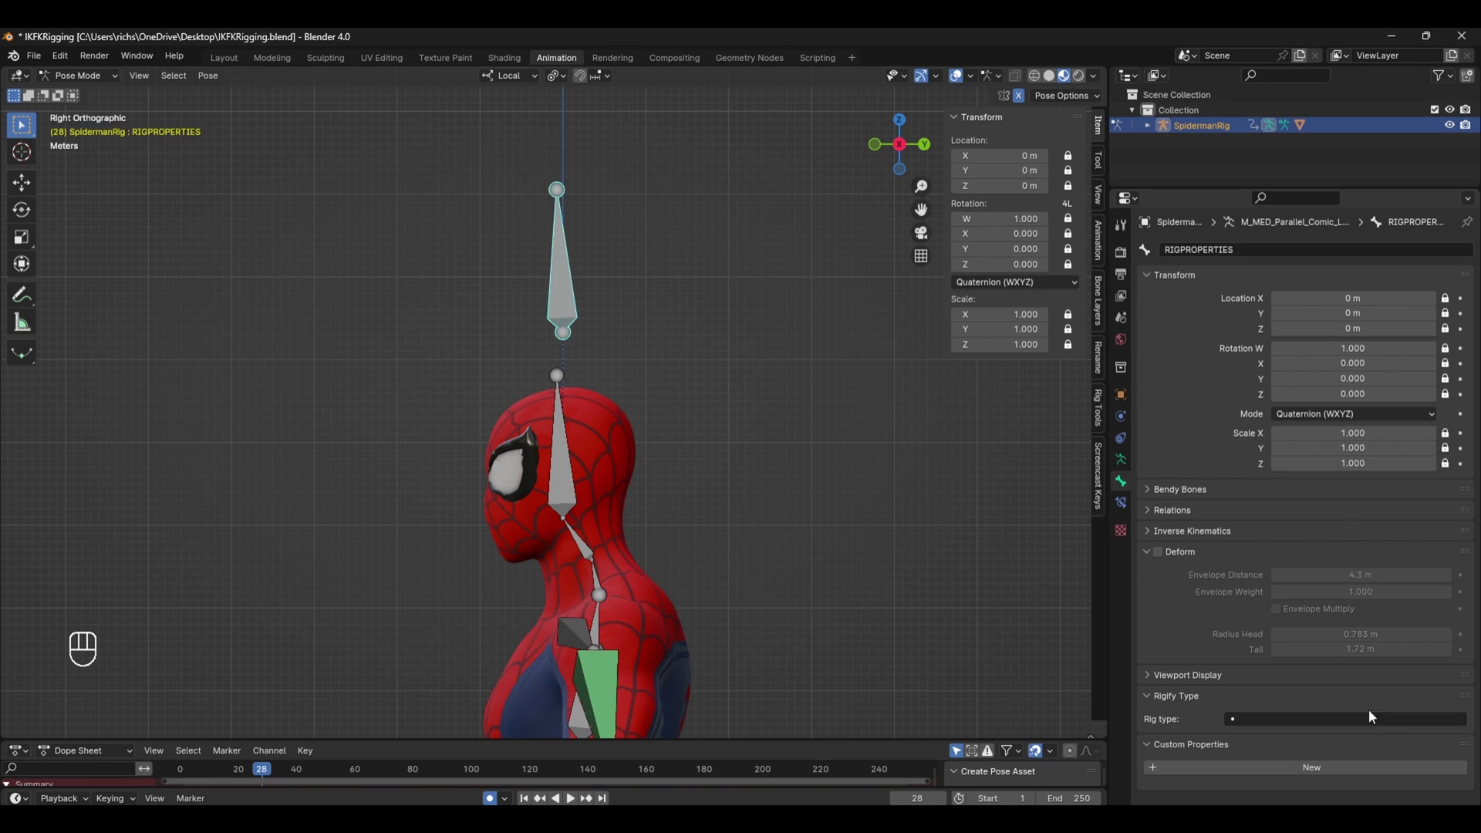
{"action": "left_click", "coordinate": [1328, 765]}
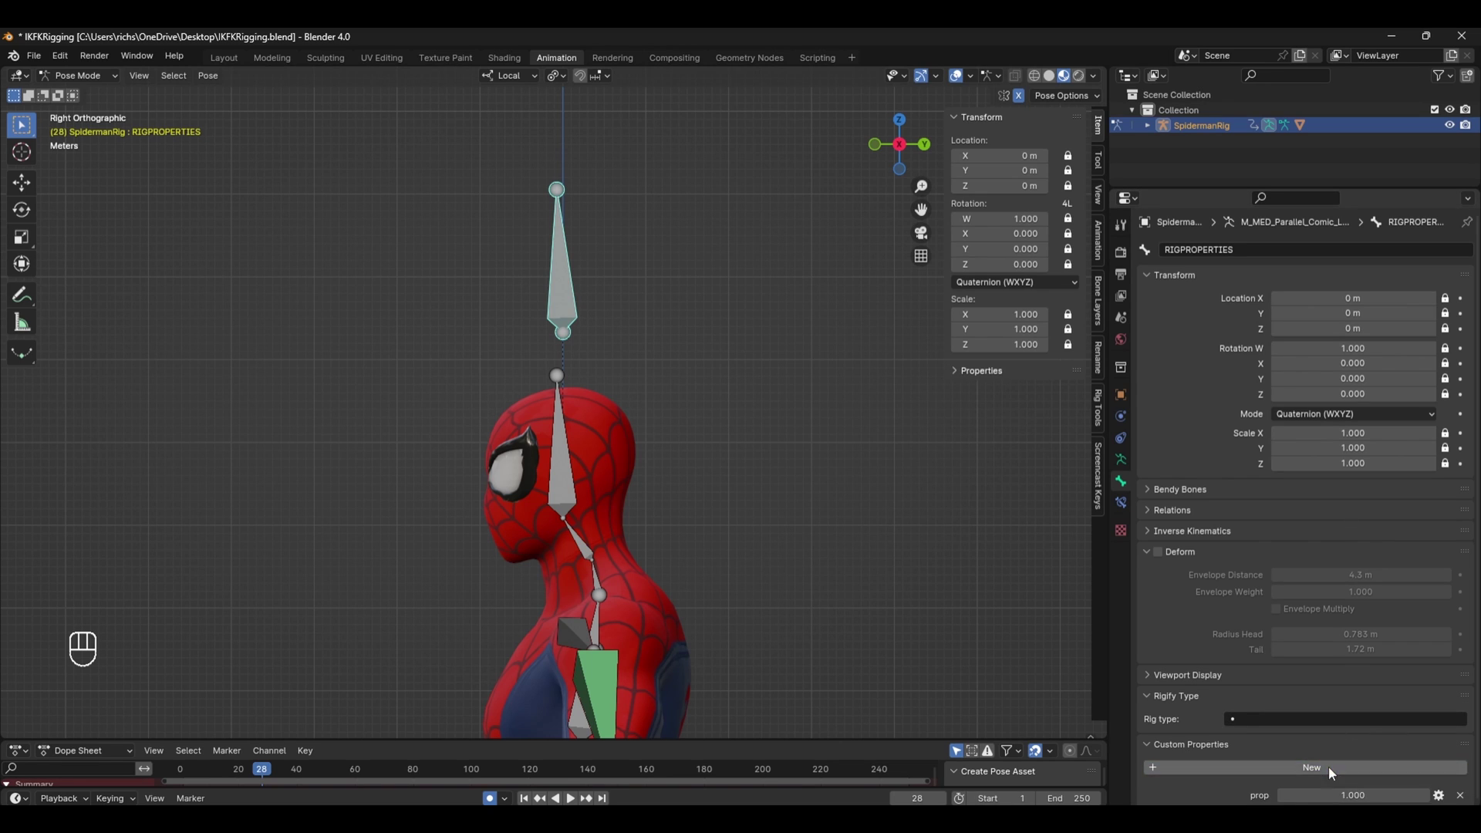
{"action": "left_click", "coordinate": [1439, 791]}
{"action": "left_click", "coordinate": [1388, 580]}
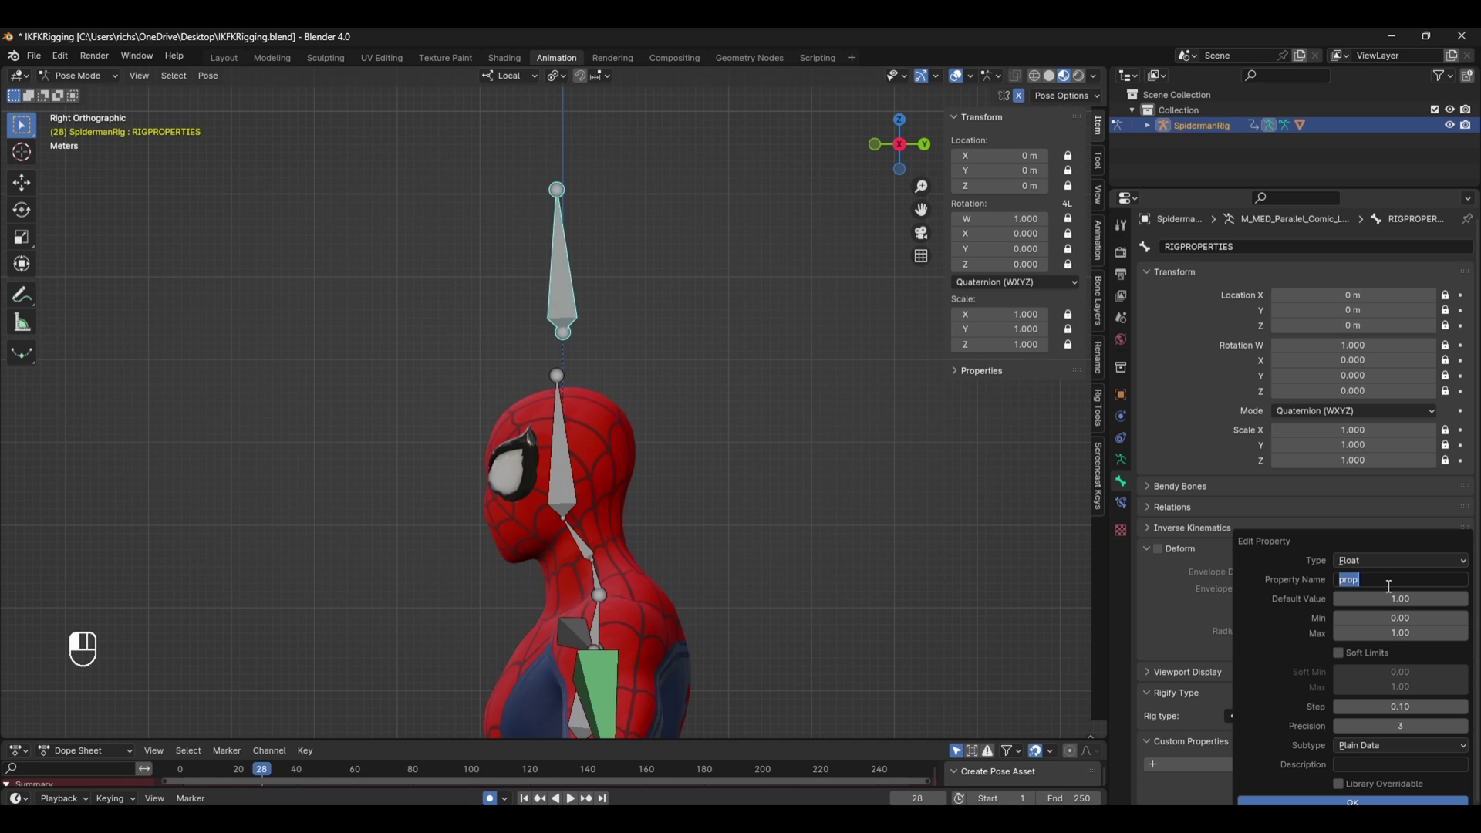
{"action": "key", "text": "BackSpace"}
{"action": "key", "text": "BackSpace"}
{"action": "key", "text": "BackSpace"}
{"action": "type", "text": "/FKAR"}
{"action": "key", "text": "BackSpace"}
{"action": "key", "text": "BackSpace"}
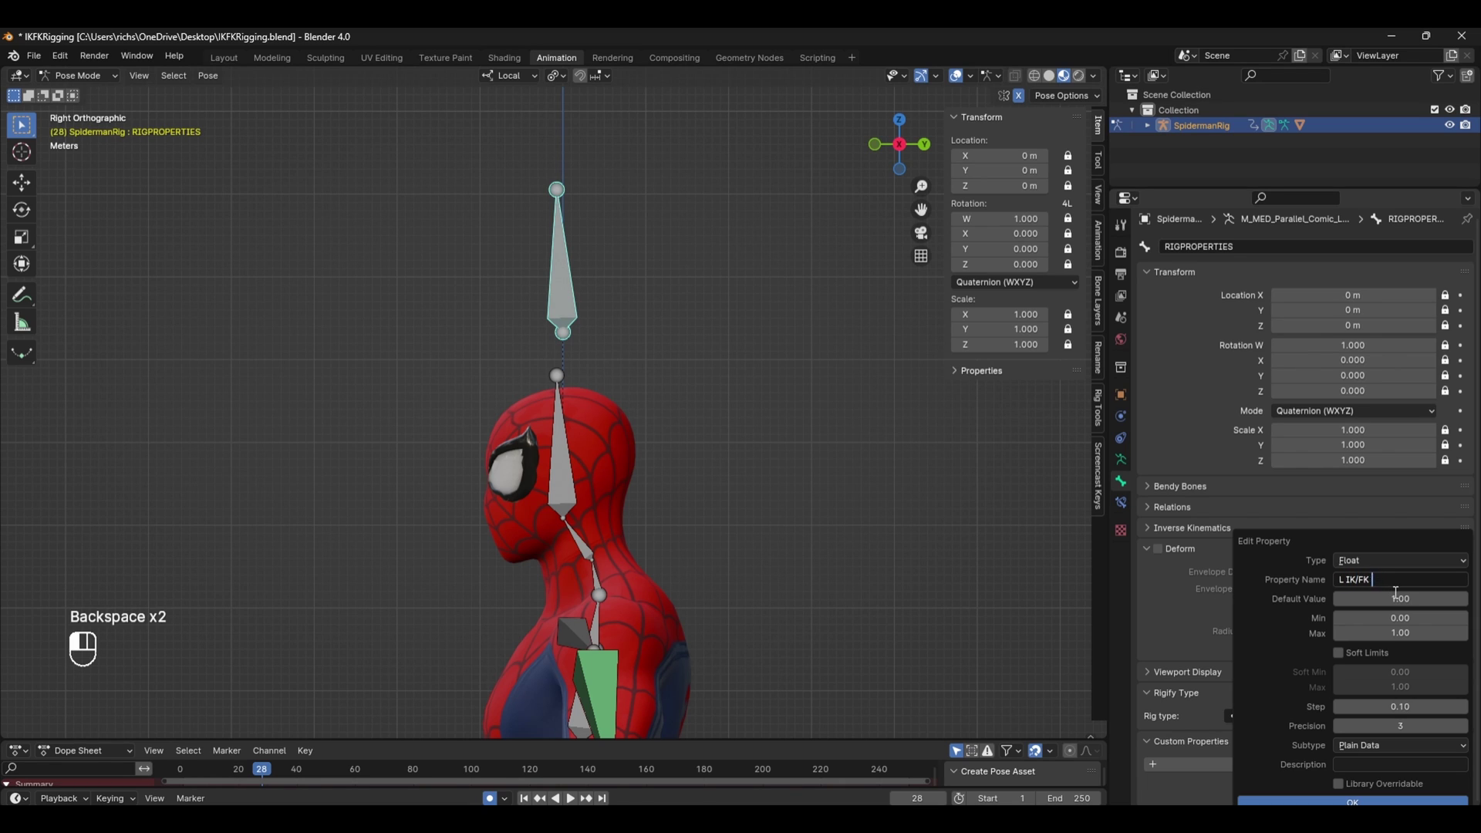
{"action": "type", "text": "ARM"}
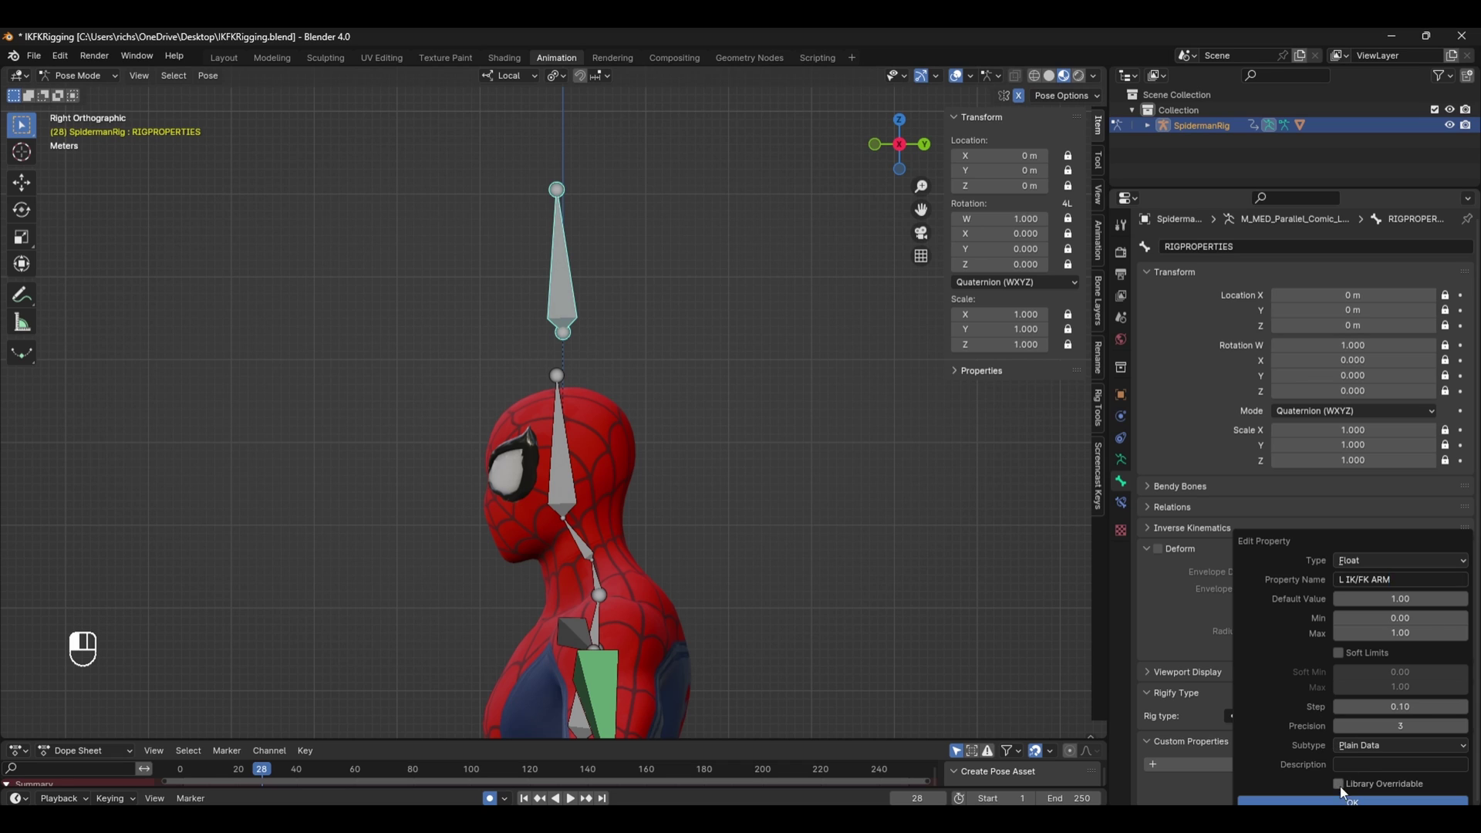
{"action": "left_click", "coordinate": [1388, 801]}
Copy the L IK/FK ARM property as a new driver.
{"action": "right_click", "coordinate": [1388, 798]}
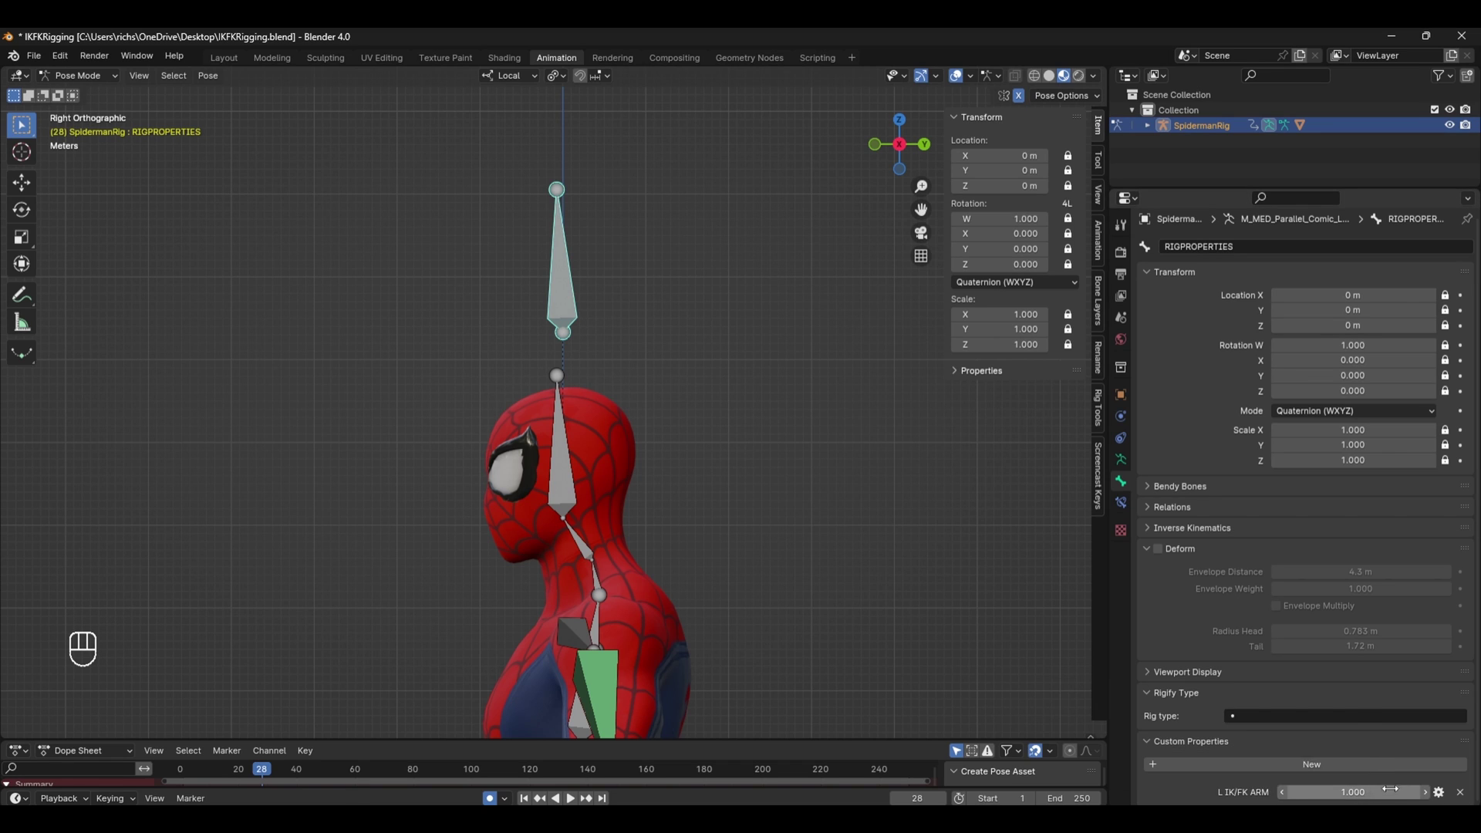
{"action": "right_click", "coordinate": [1385, 792]}
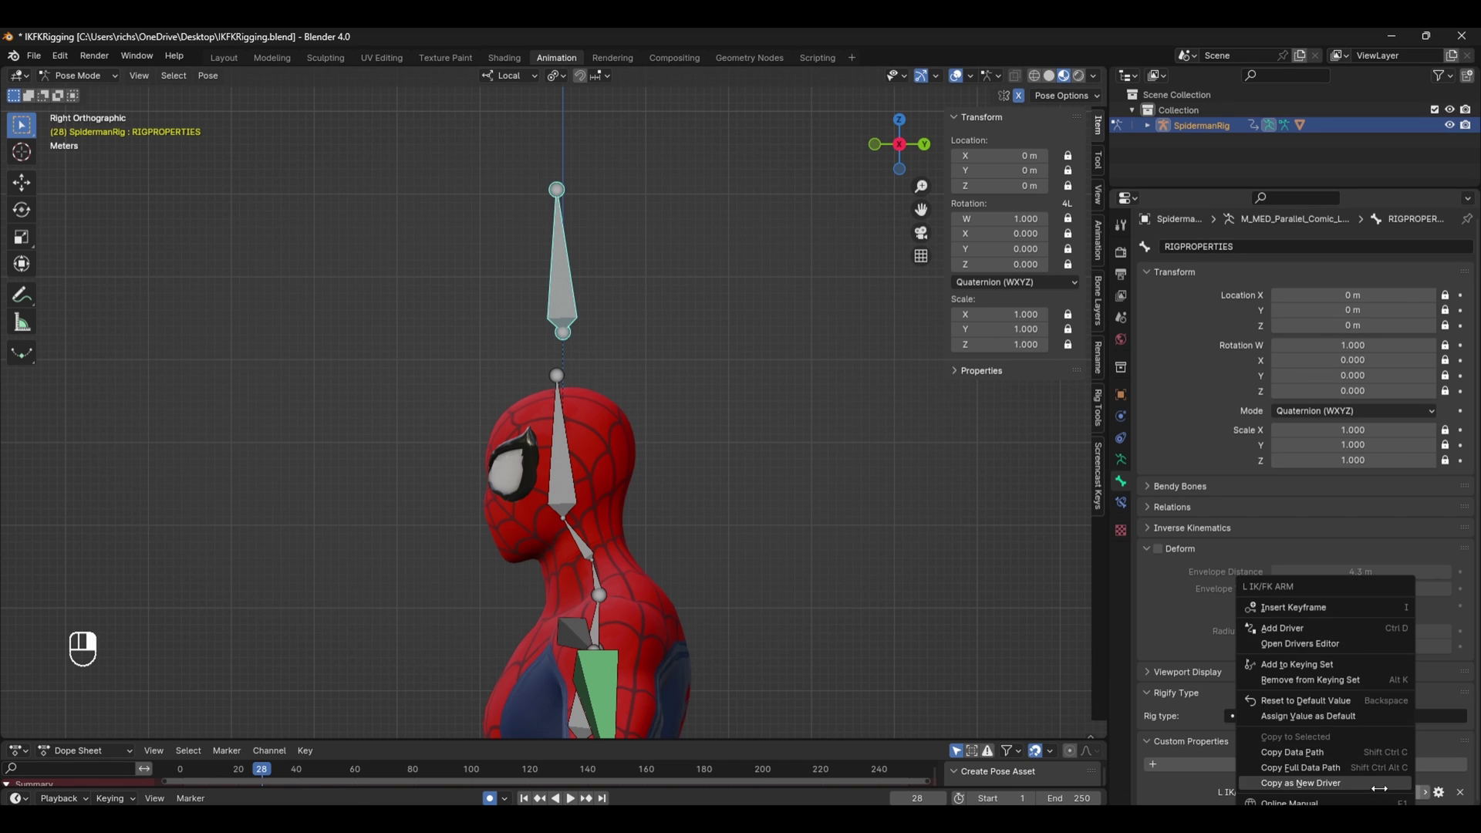
{"action": "left_click", "coordinate": [1323, 783]}
{"action": "right_click", "coordinate": [1246, 790]}
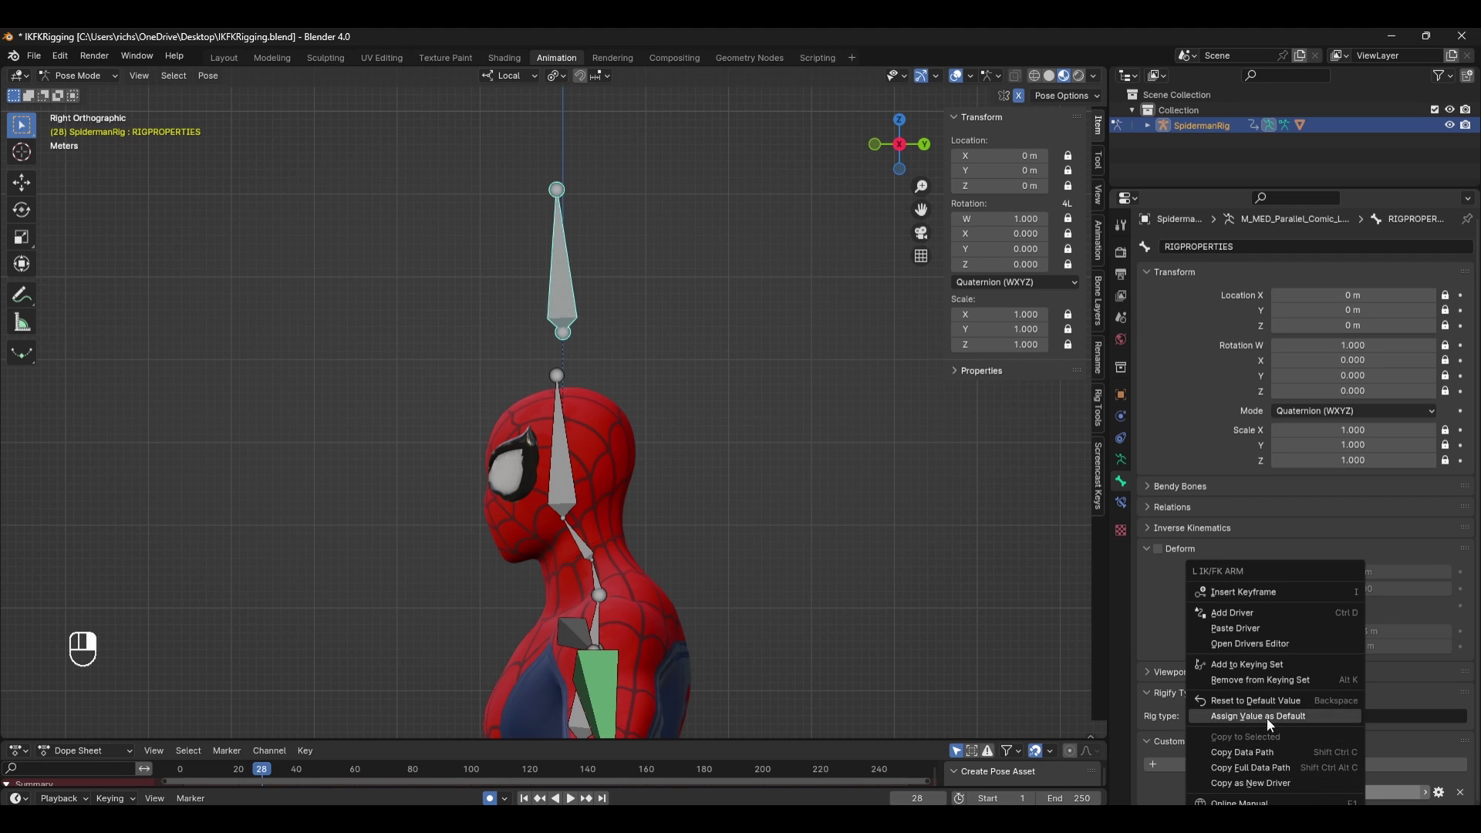
{"action": "left_click", "coordinate": [1259, 784]}
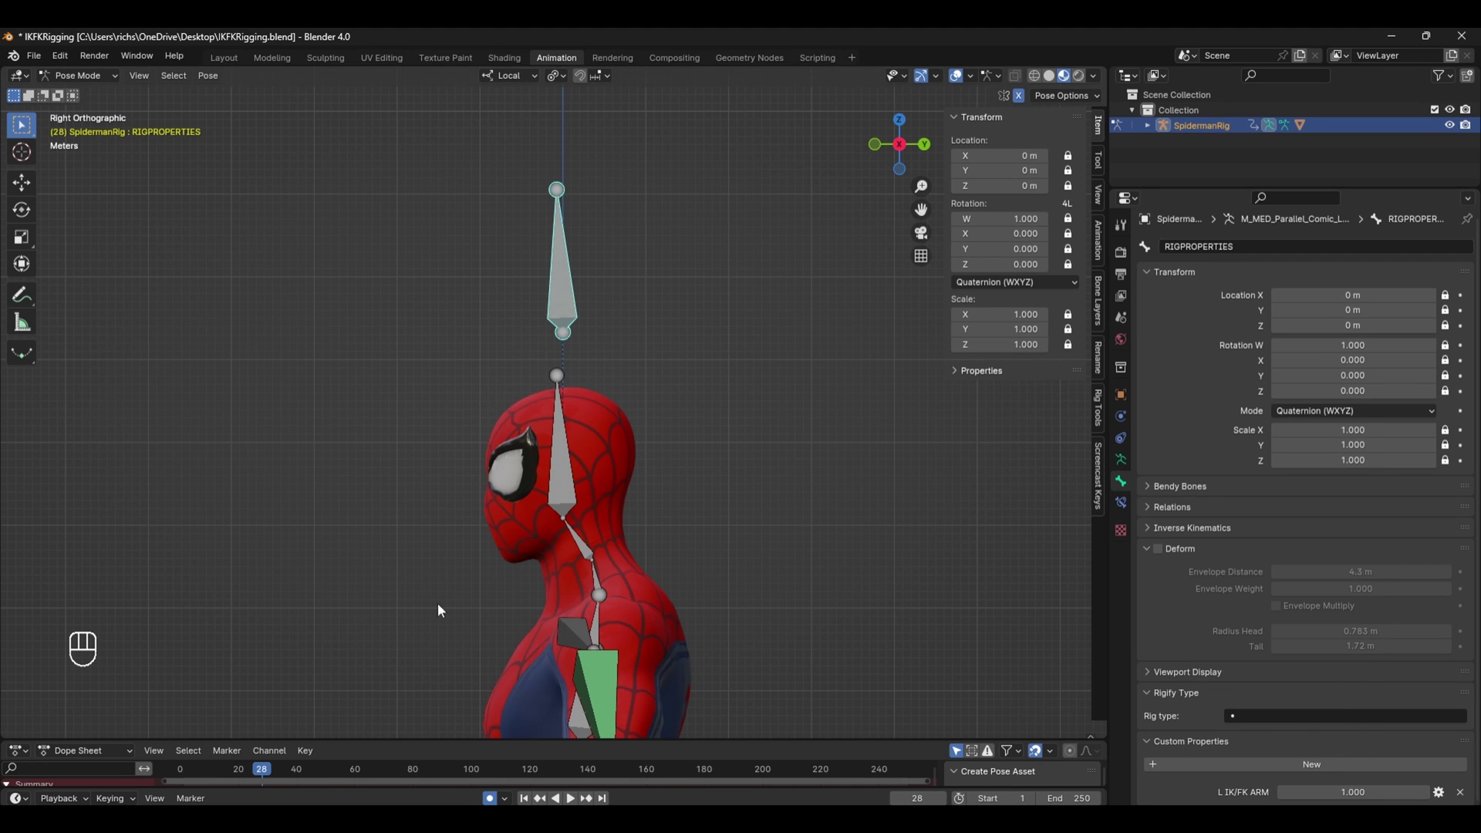
Paste the copied driver onto the influence of Arm.L's second Copy Transforms constraint, the one targeting FK_Arm.L.
{"action": "middle_click_drag", "start_coordinate": [437, 603], "coordinate": [604, 244]}
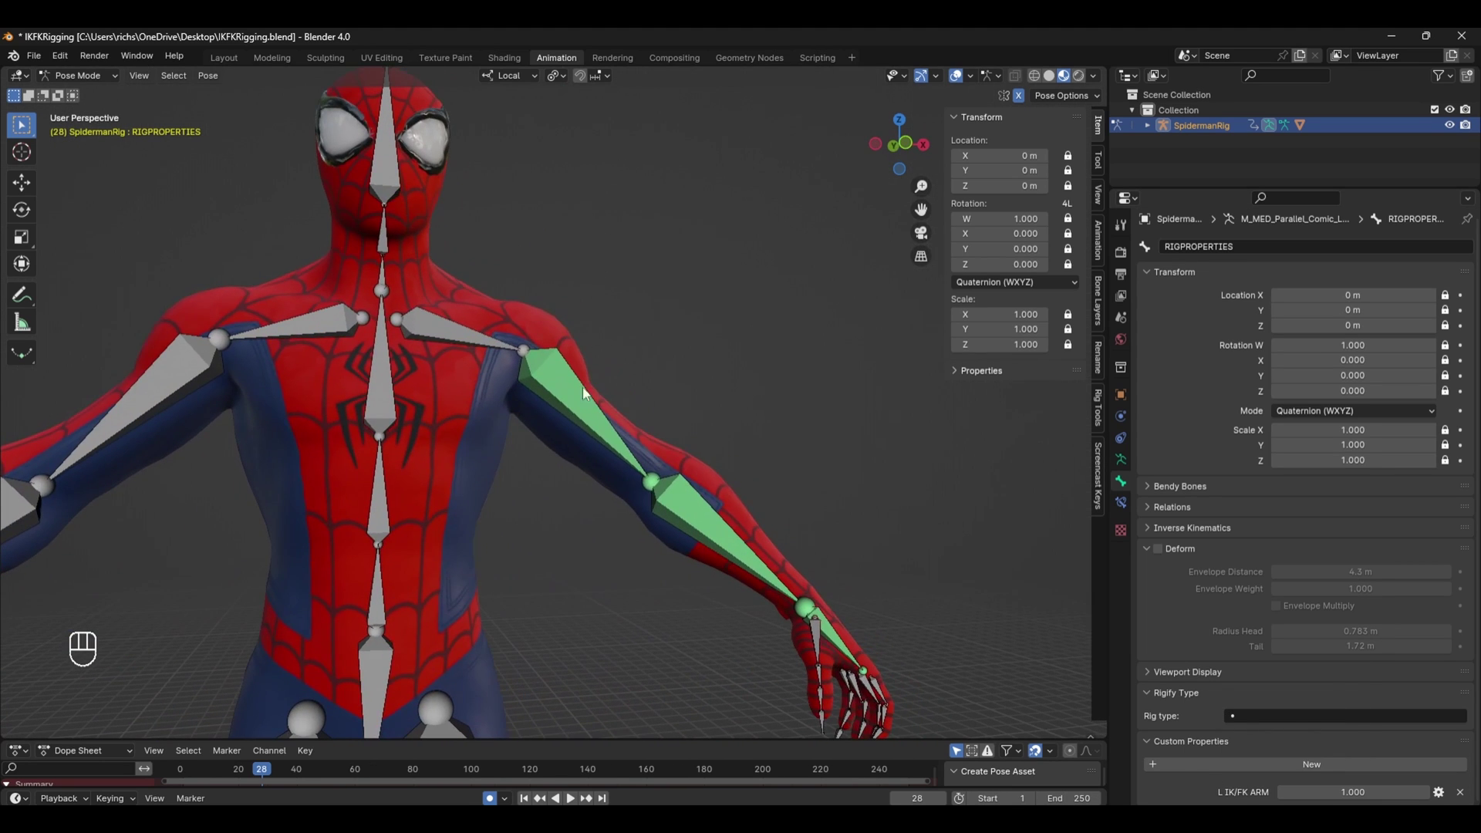
{"action": "left_click", "coordinate": [585, 393]}
{"action": "left_click", "coordinate": [1120, 502]}
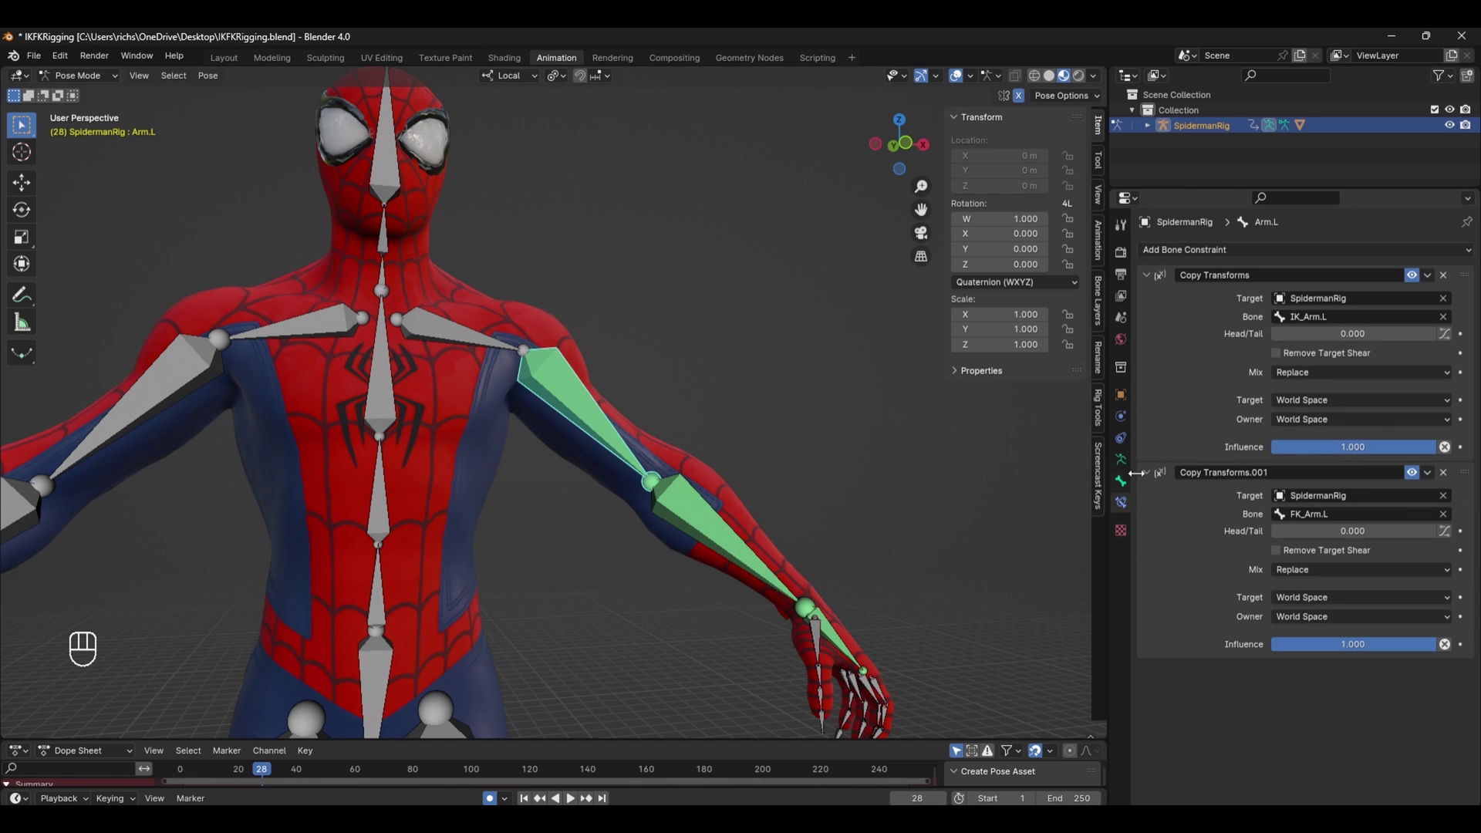
{"action": "right_click", "coordinate": [1345, 645]}
{"action": "left_click", "coordinate": [1346, 648]}
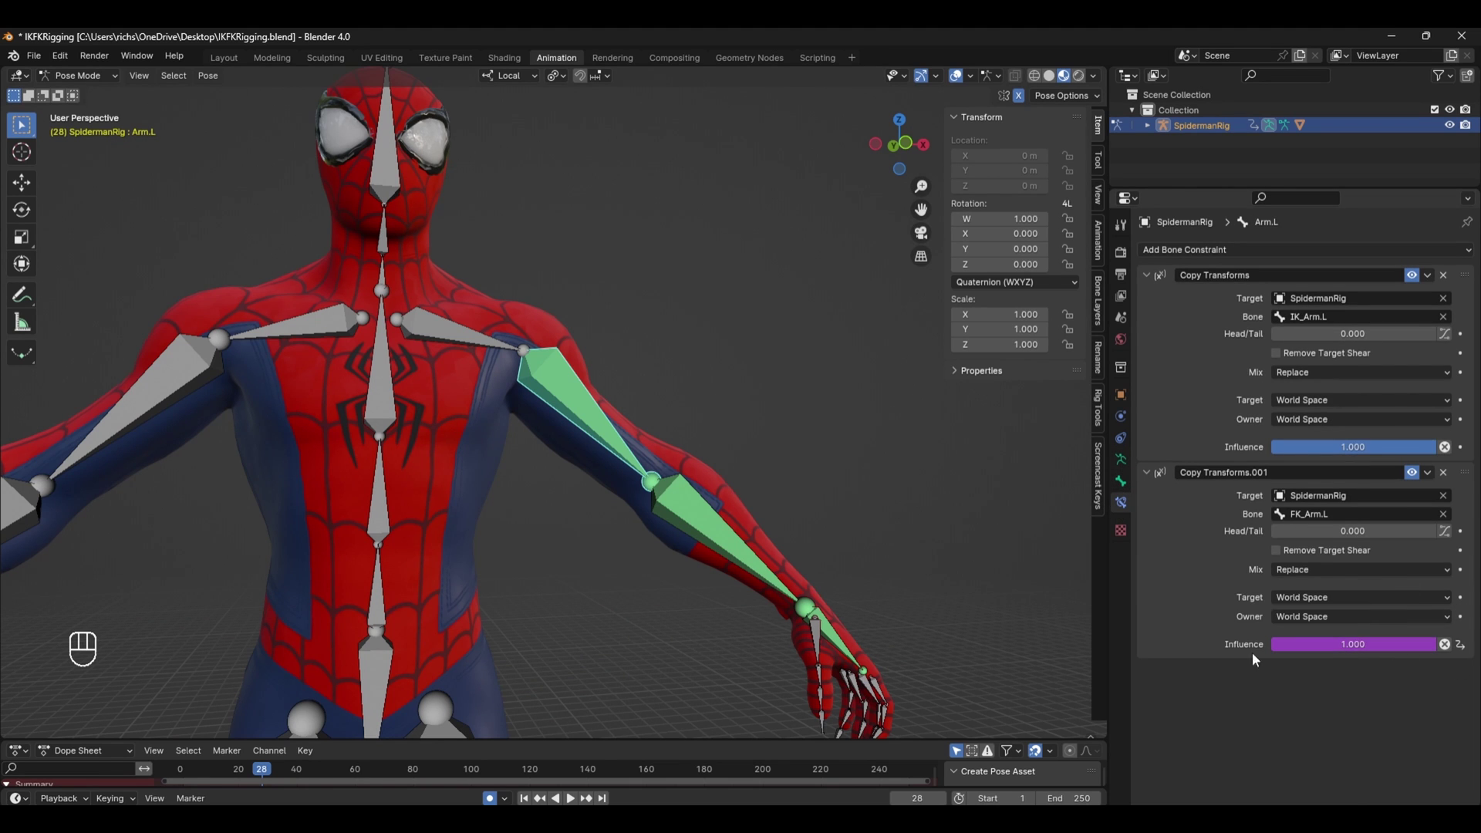
Select the RIGPROPERTIES bone and test how its L IK/FK ARM property affects the left arm.
{"action": "middle_click_drag", "start_coordinate": [796, 424], "coordinate": [727, 427]}
{"action": "left_click", "coordinate": [395, 165]}
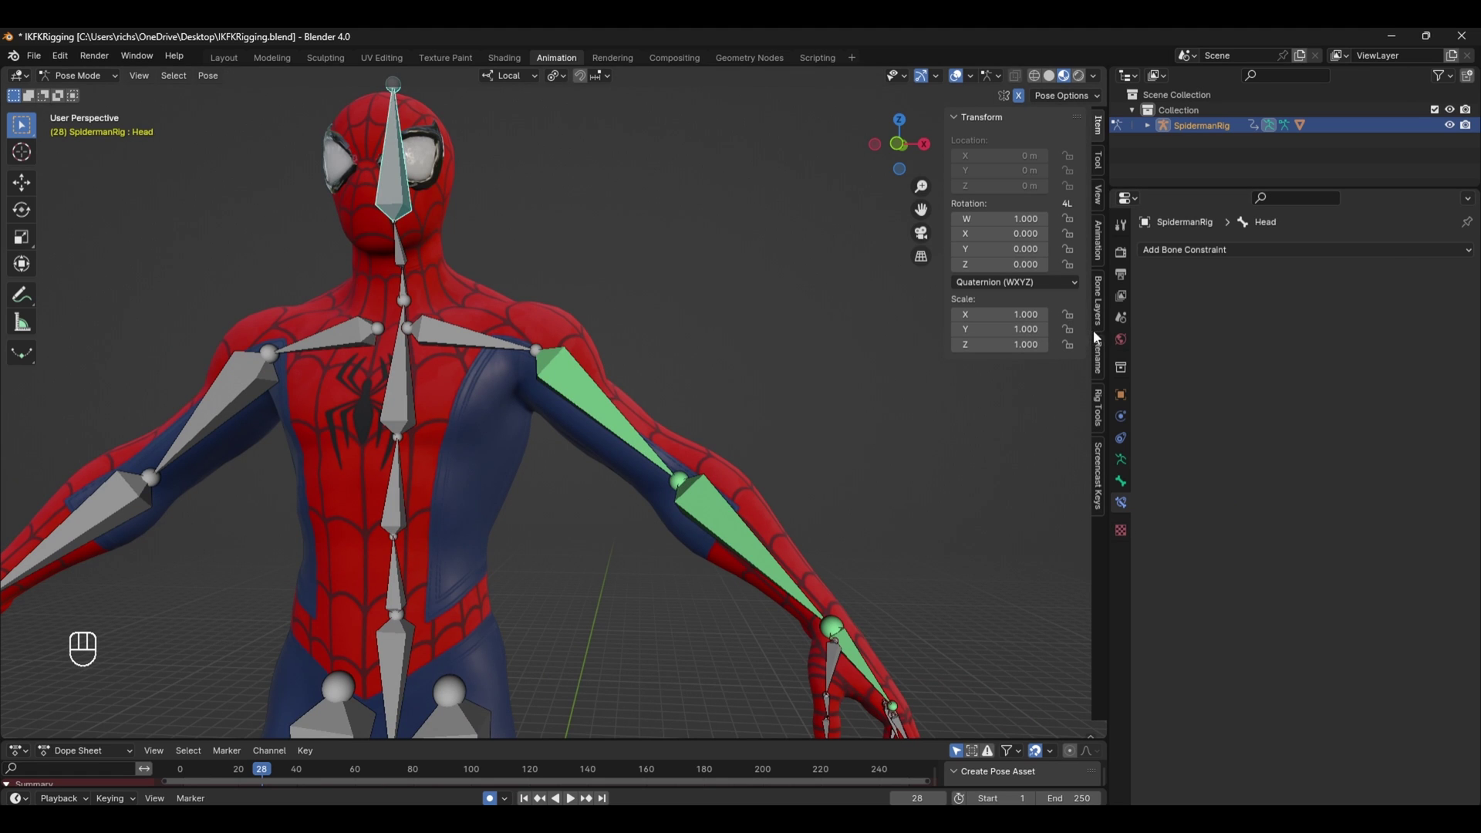
{"action": "scroll", "coordinate": [496, 180], "scroll_direction": "down", "scroll_amount": 2}
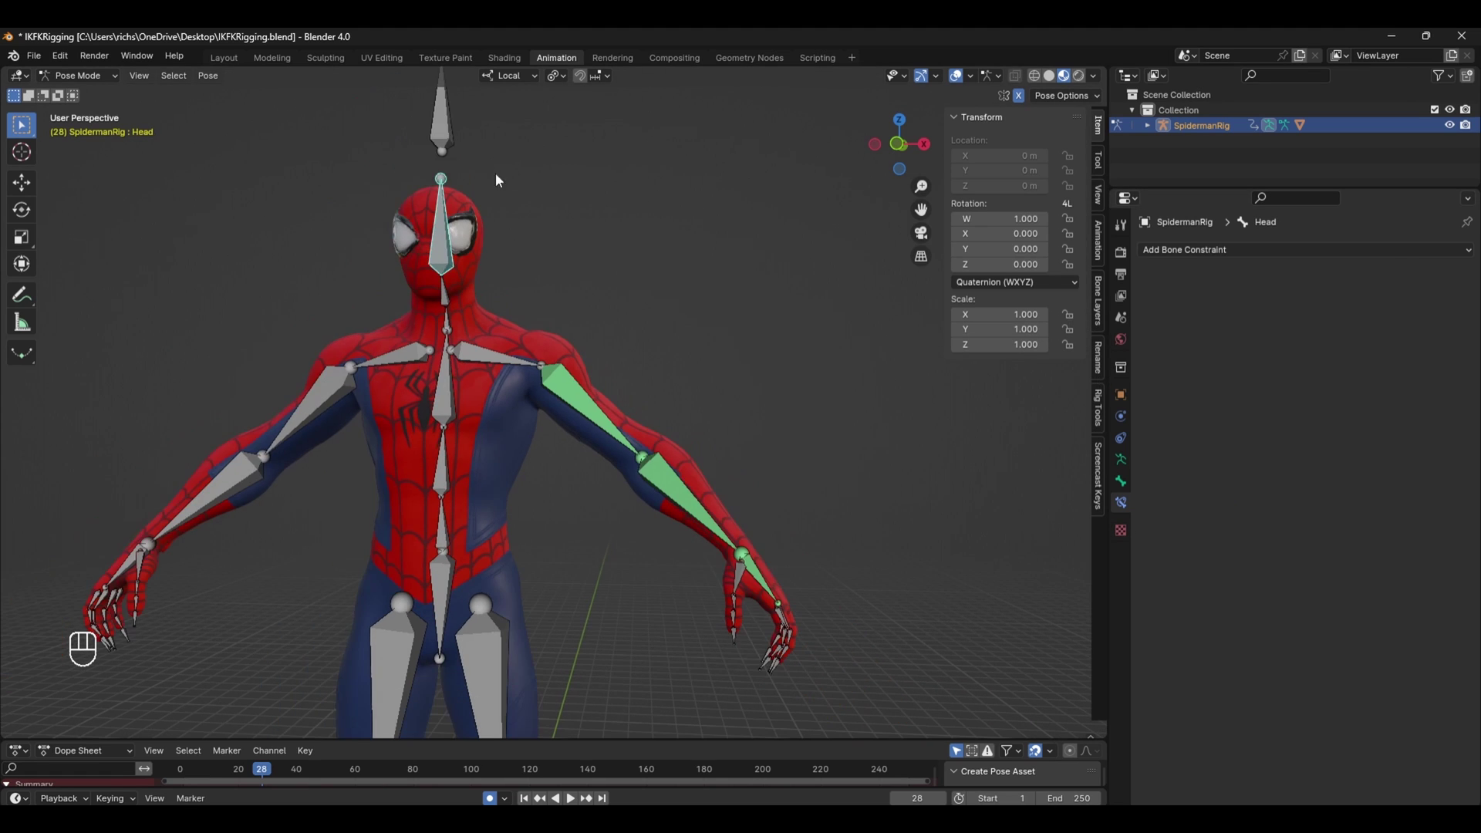
{"action": "left_click", "coordinate": [441, 136]}
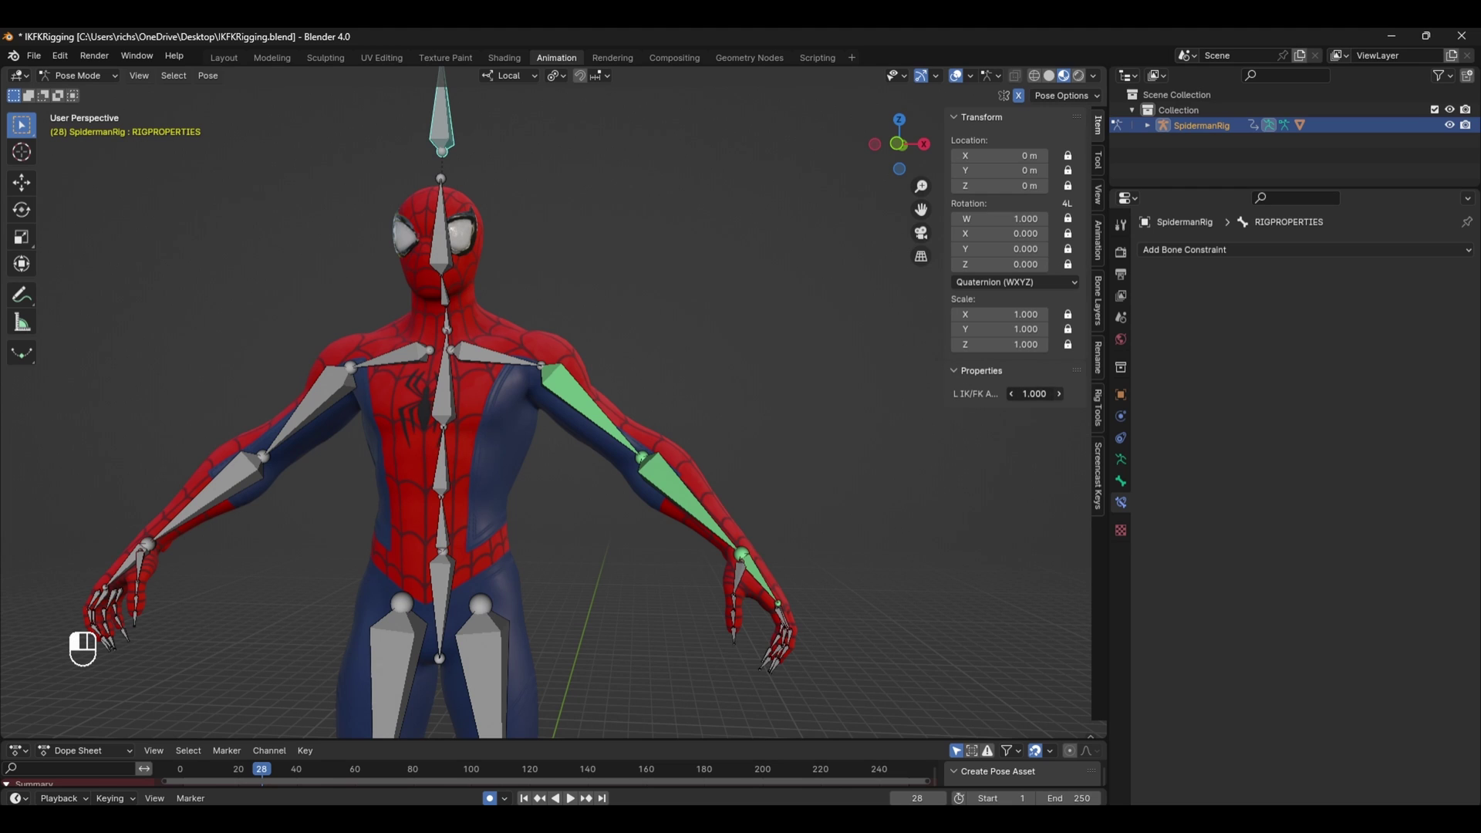
{"action": "mouse_move", "coordinate": [1033, 393]}
{"action": "left_mouse_down"}
{"action": "mouse_move", "coordinate": [671, 394]}
{"action": "mouse_move", "coordinate": [1034, 394]}
{"action": "left_mouse_up"}
Paste the driver onto the second Copy Transforms influence of Elbow.L and Wrist.L, and test the L IK/FK ARM property on the arm.
{"action": "left_click", "coordinate": [679, 500]}
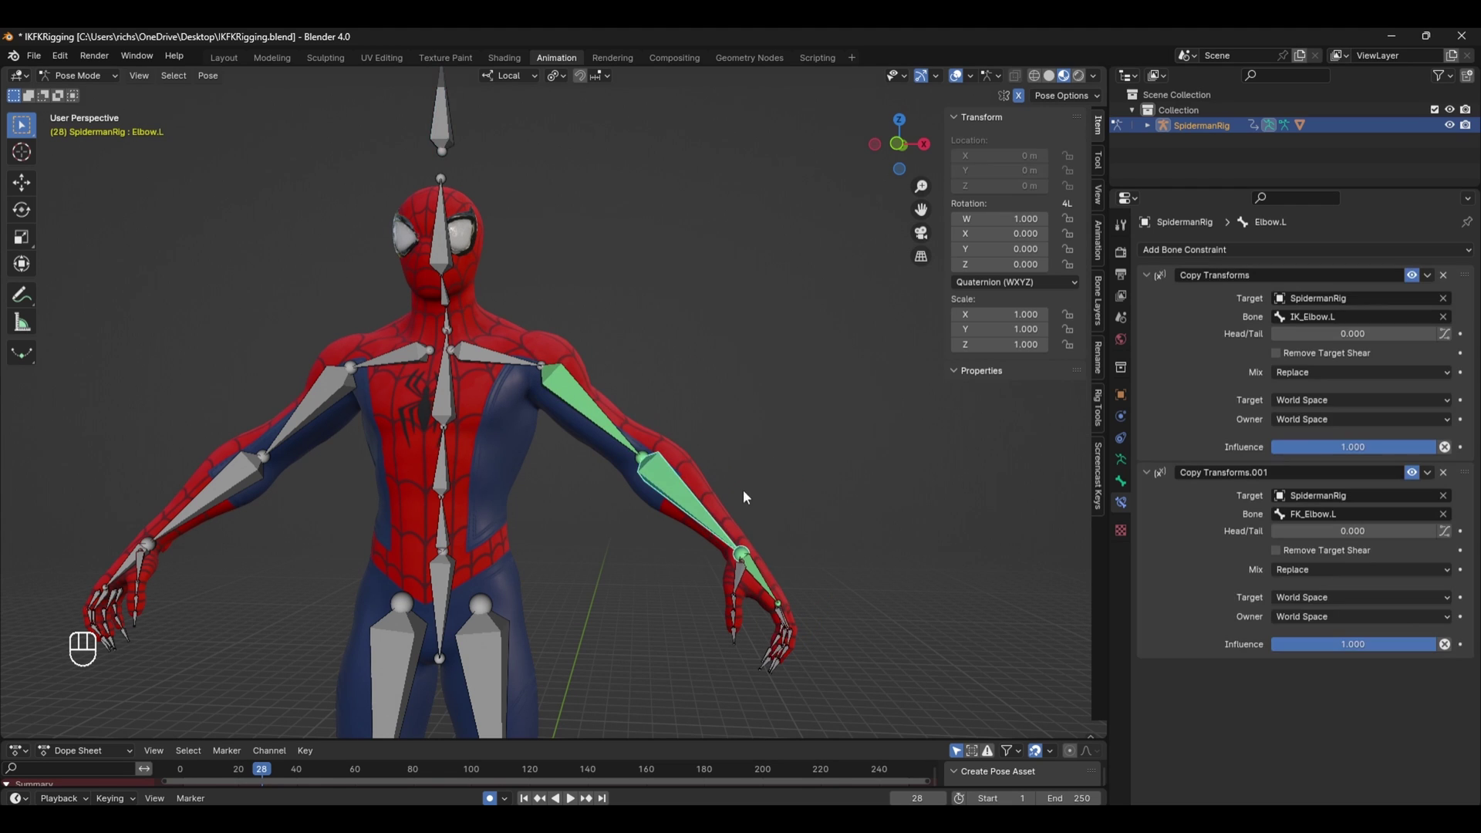
{"action": "right_click", "coordinate": [1376, 644]}
{"action": "left_click", "coordinate": [1371, 644]}
{"action": "left_click", "coordinate": [754, 580]}
{"action": "right_click", "coordinate": [1388, 646]}
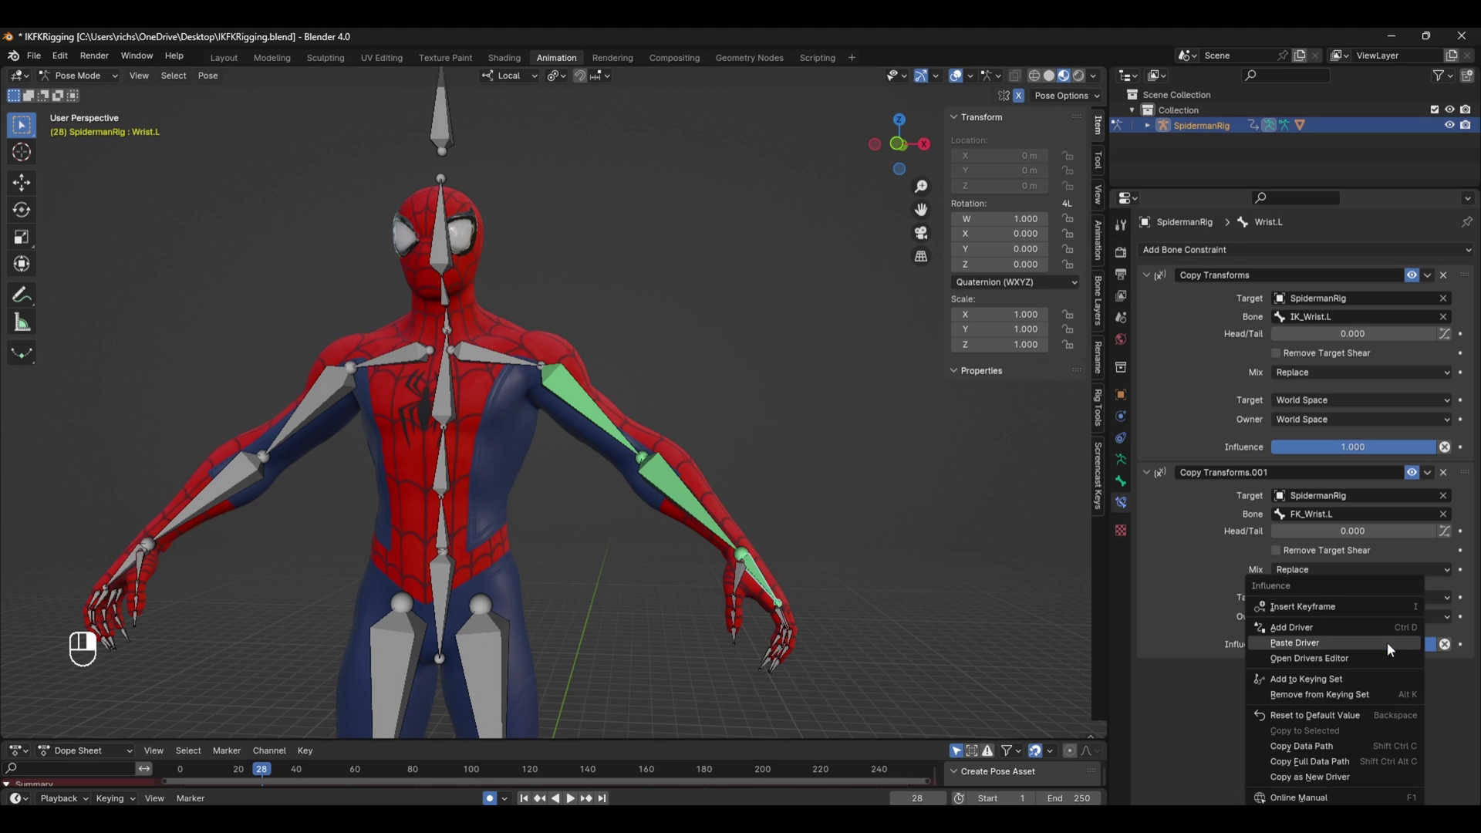
{"action": "left_click", "coordinate": [1388, 646]}
{"action": "left_click", "coordinate": [441, 118]}
{"action": "mouse_move", "coordinate": [1034, 393]}
{"action": "left_mouse_down"}
{"action": "mouse_move", "coordinate": [982, 393]}
{"action": "mouse_move", "coordinate": [1037, 393]}
{"action": "left_mouse_up"}
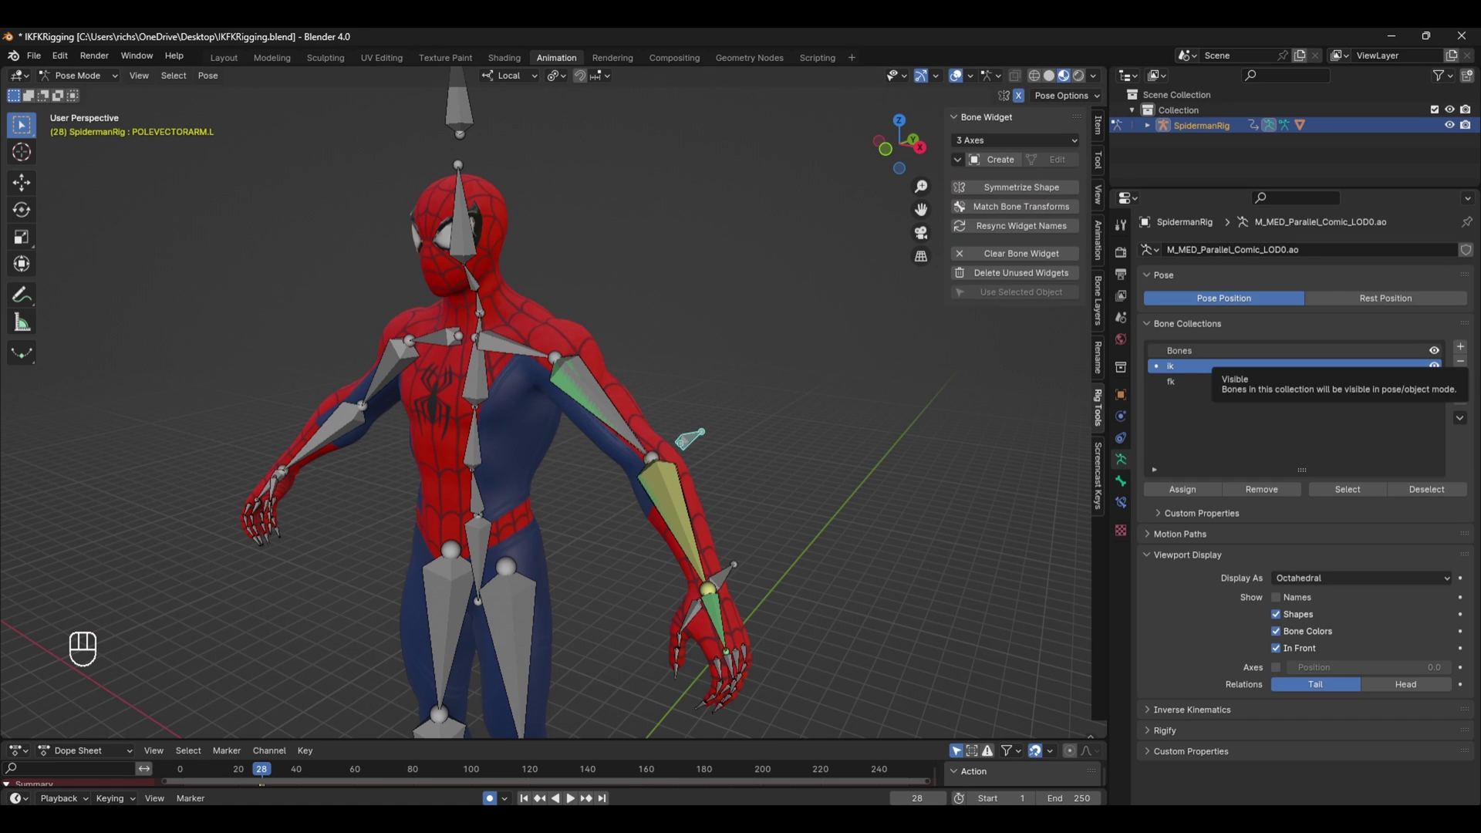
Create a Sphere bone widget for POLEVECTORARM.L and a Cube bone widget for IK_CTRL.
{"action": "left_click", "coordinate": [1034, 140]}
{"action": "left_click", "coordinate": [1142, 368]}
{"action": "left_click", "coordinate": [1014, 161]}
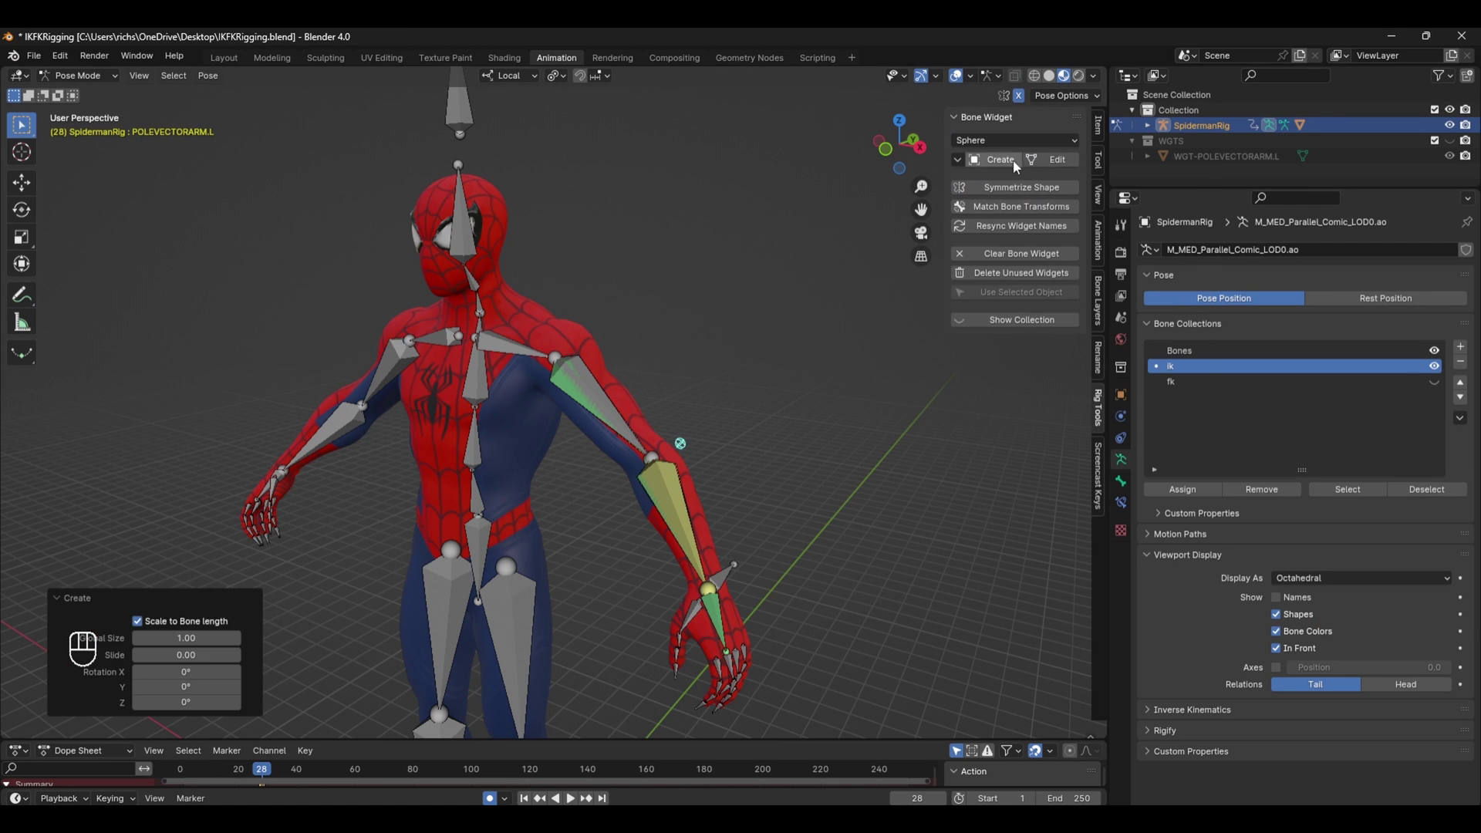
{"action": "left_click", "coordinate": [728, 566]}
{"action": "left_click", "coordinate": [1014, 140]}
{"action": "left_click", "coordinate": [1063, 314]}
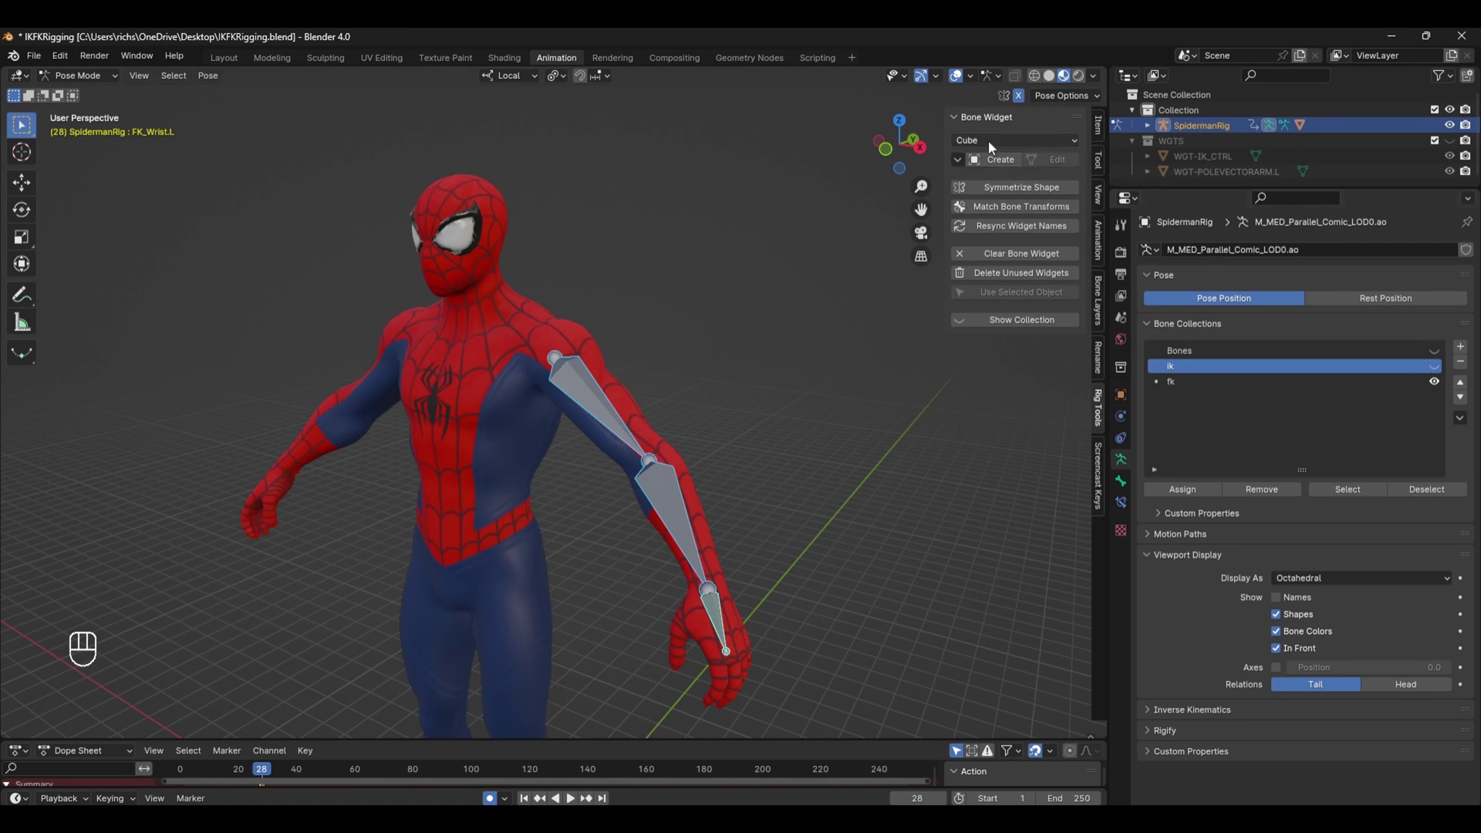
Create Circle bone widgets for FK_Arm.L, FK_Elbow.L and FK_Wrist.L.
{"action": "left_click", "coordinate": [988, 141]}
{"action": "left_click", "coordinate": [987, 274]}
{"action": "left_click", "coordinate": [1000, 160]}
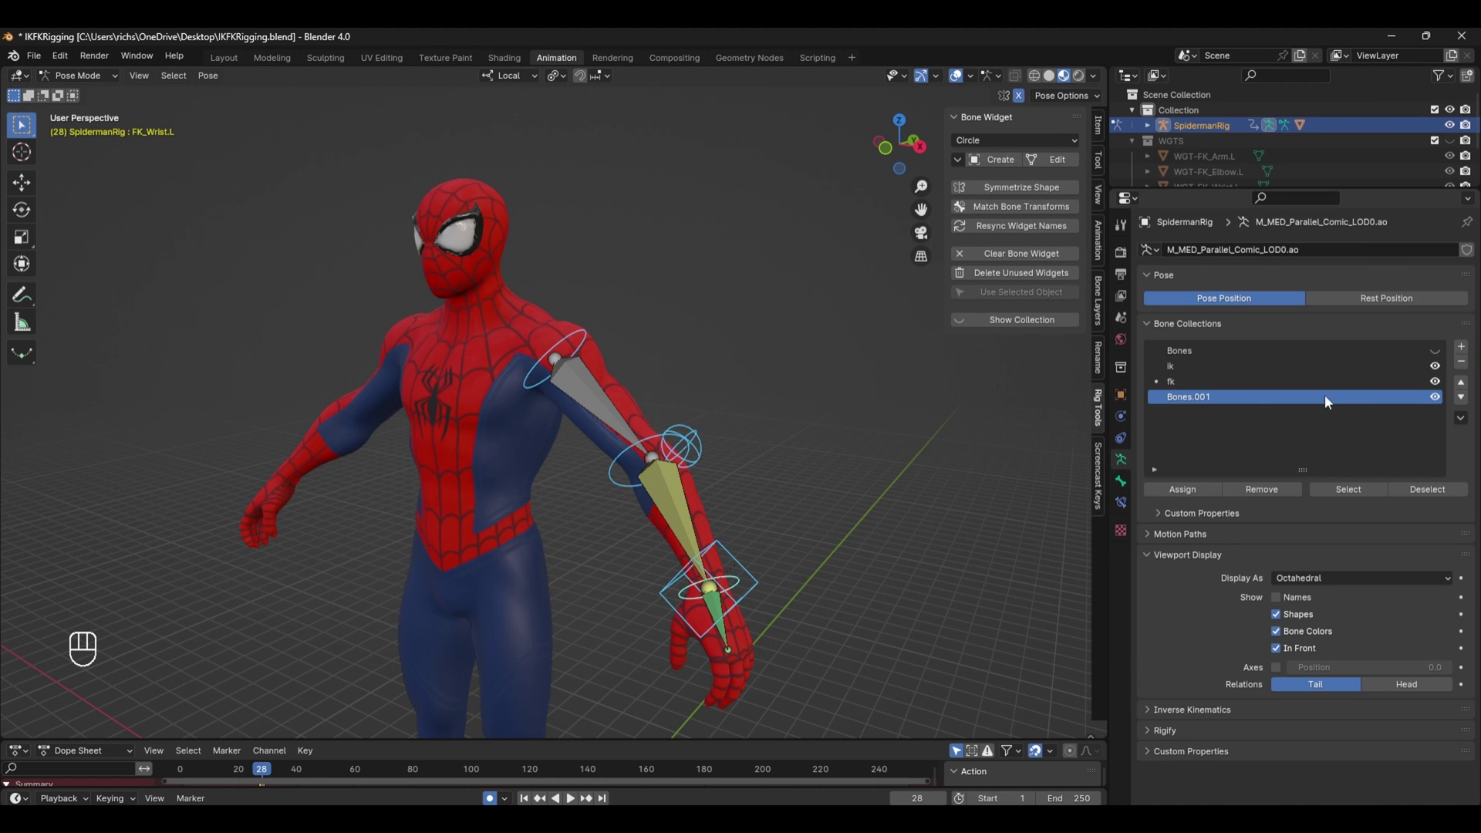
Rename the Bones.001 bone collection ctrls and select the IK_CTRL bone at the left wrist.
{"action": "double_click", "coordinate": [1194, 397]}
{"action": "type", "text": "Ctrls"}
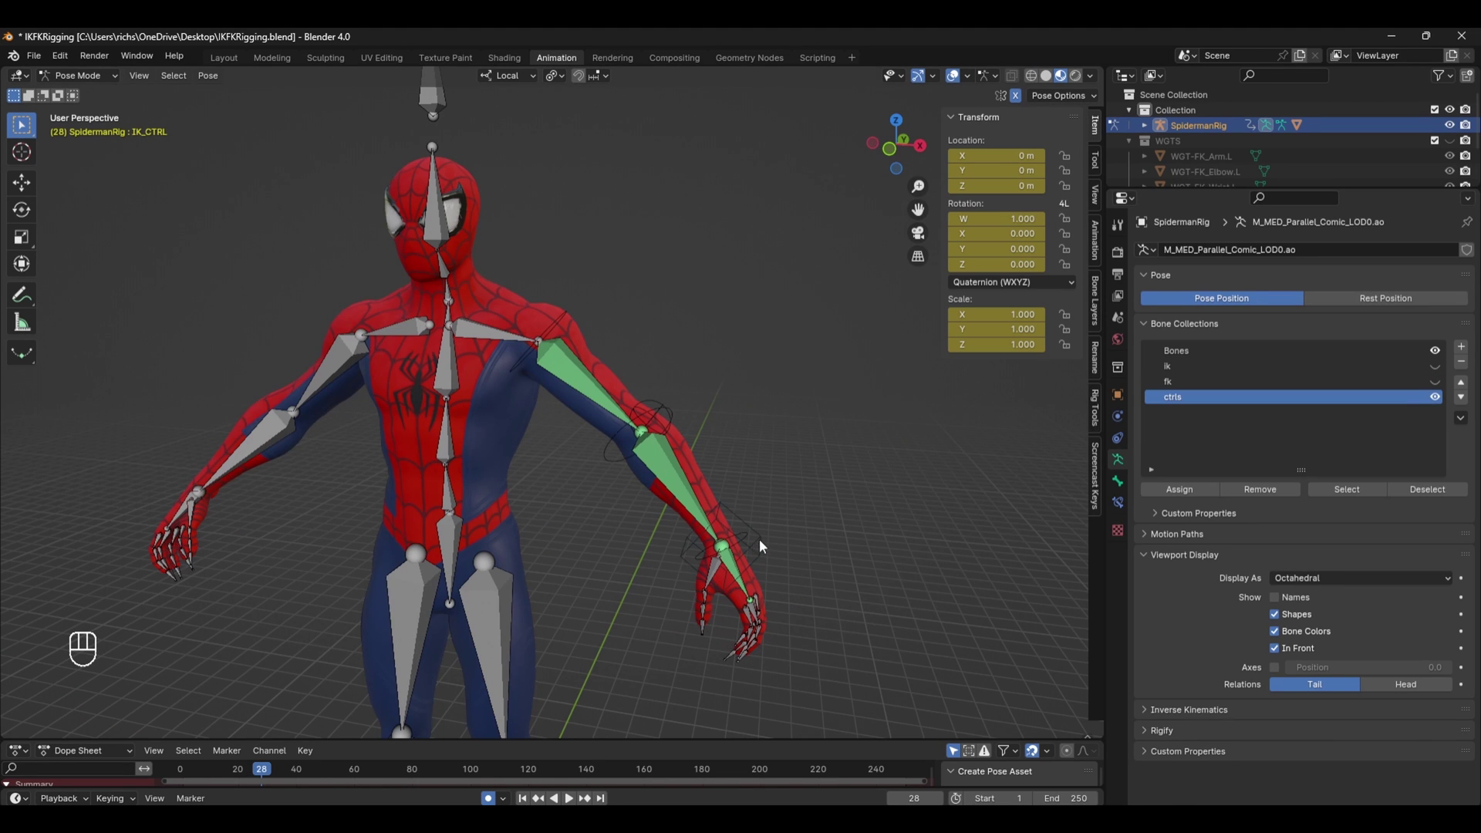
{"action": "left_click", "coordinate": [759, 540]}
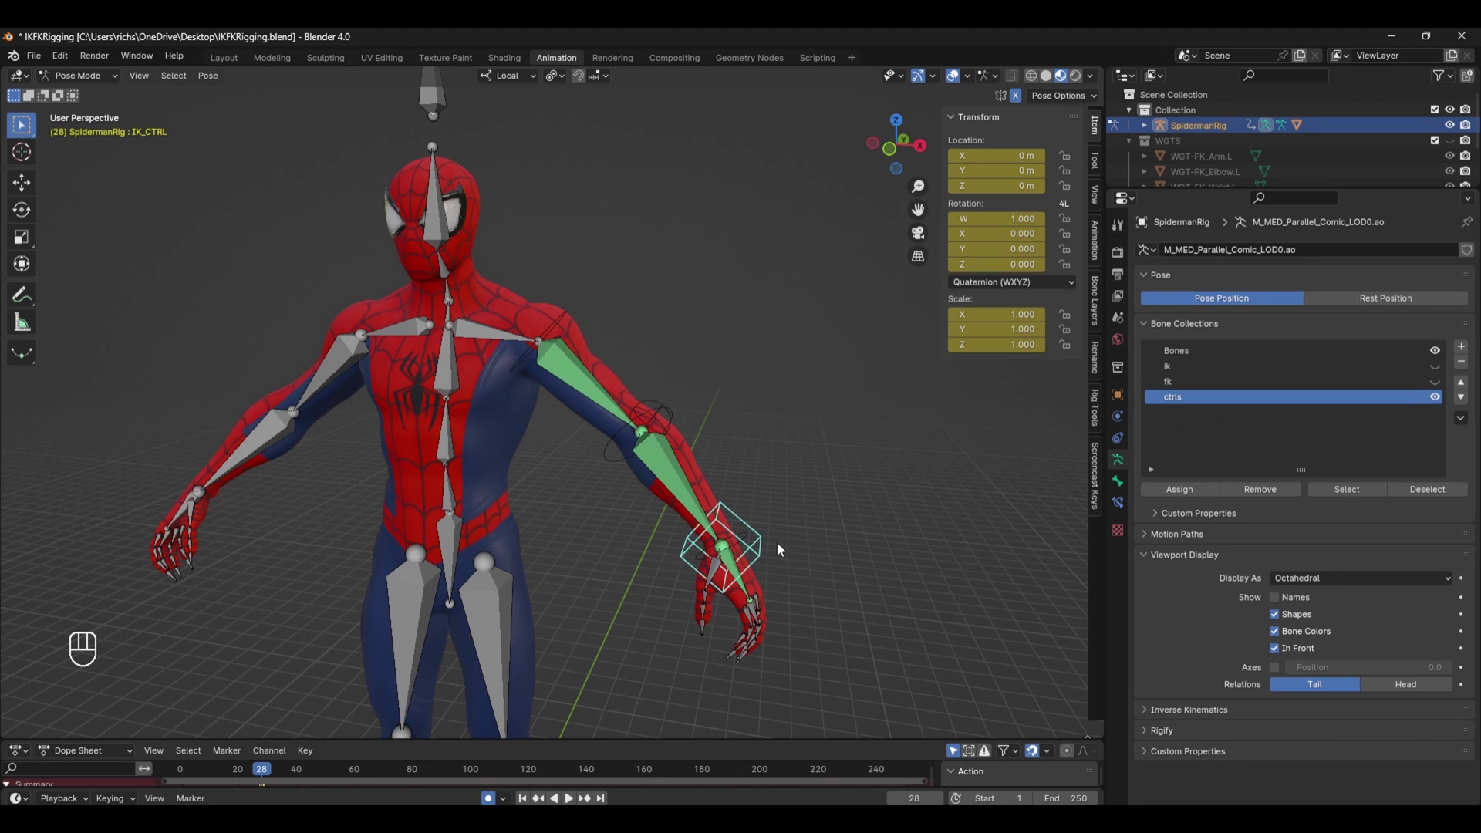
Raise the left hand by moving IK_CTRL, and move POLEVECTORARM.L up above the left elbow.
{"action": "key", "text": "g"}
{"action": "left_click", "coordinate": [625, 438]}
{"action": "left_click", "coordinate": [654, 423]}
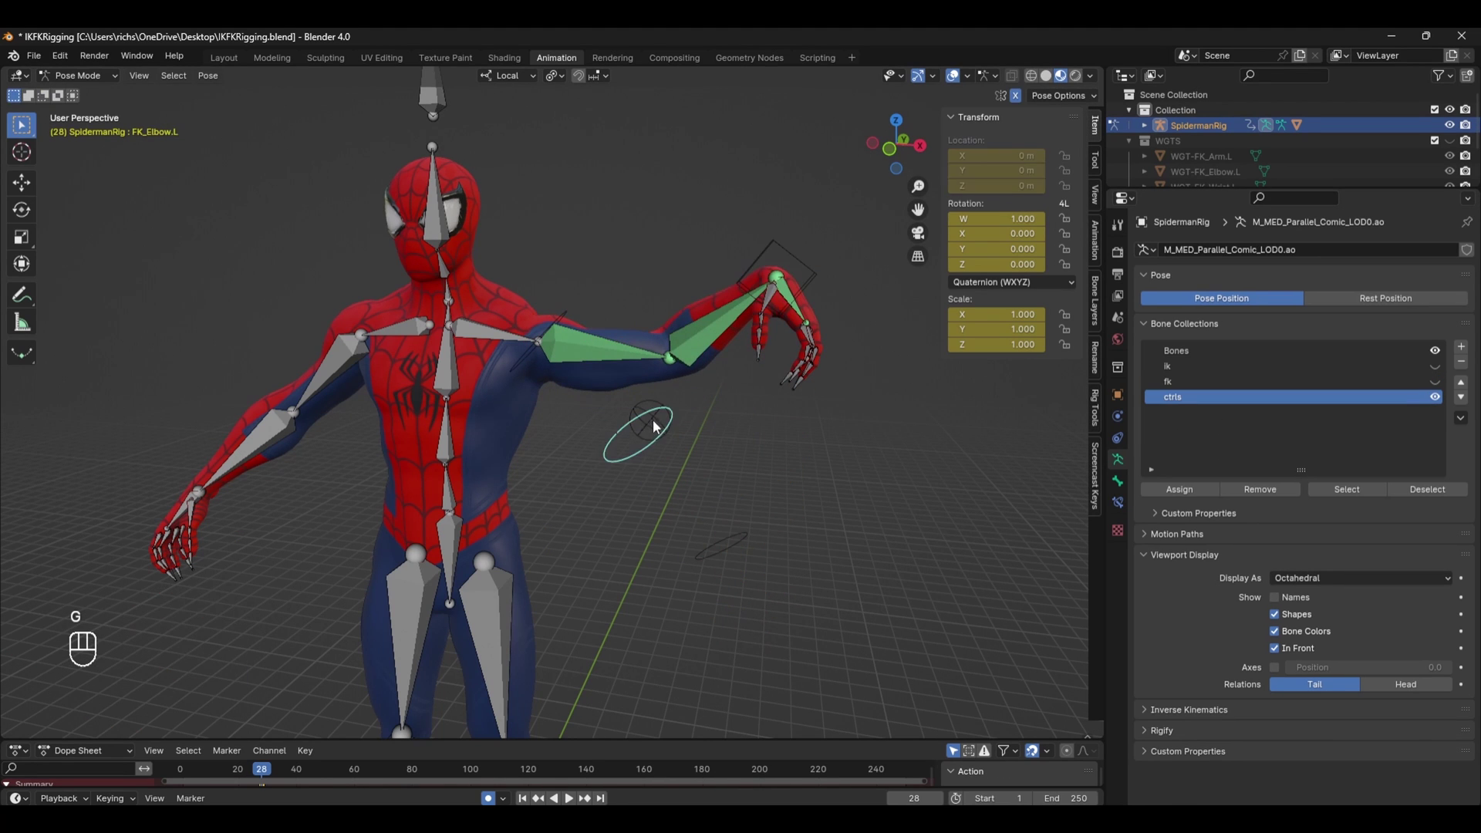
{"action": "key", "text": "g"}
{"action": "left_click", "coordinate": [635, 319]}
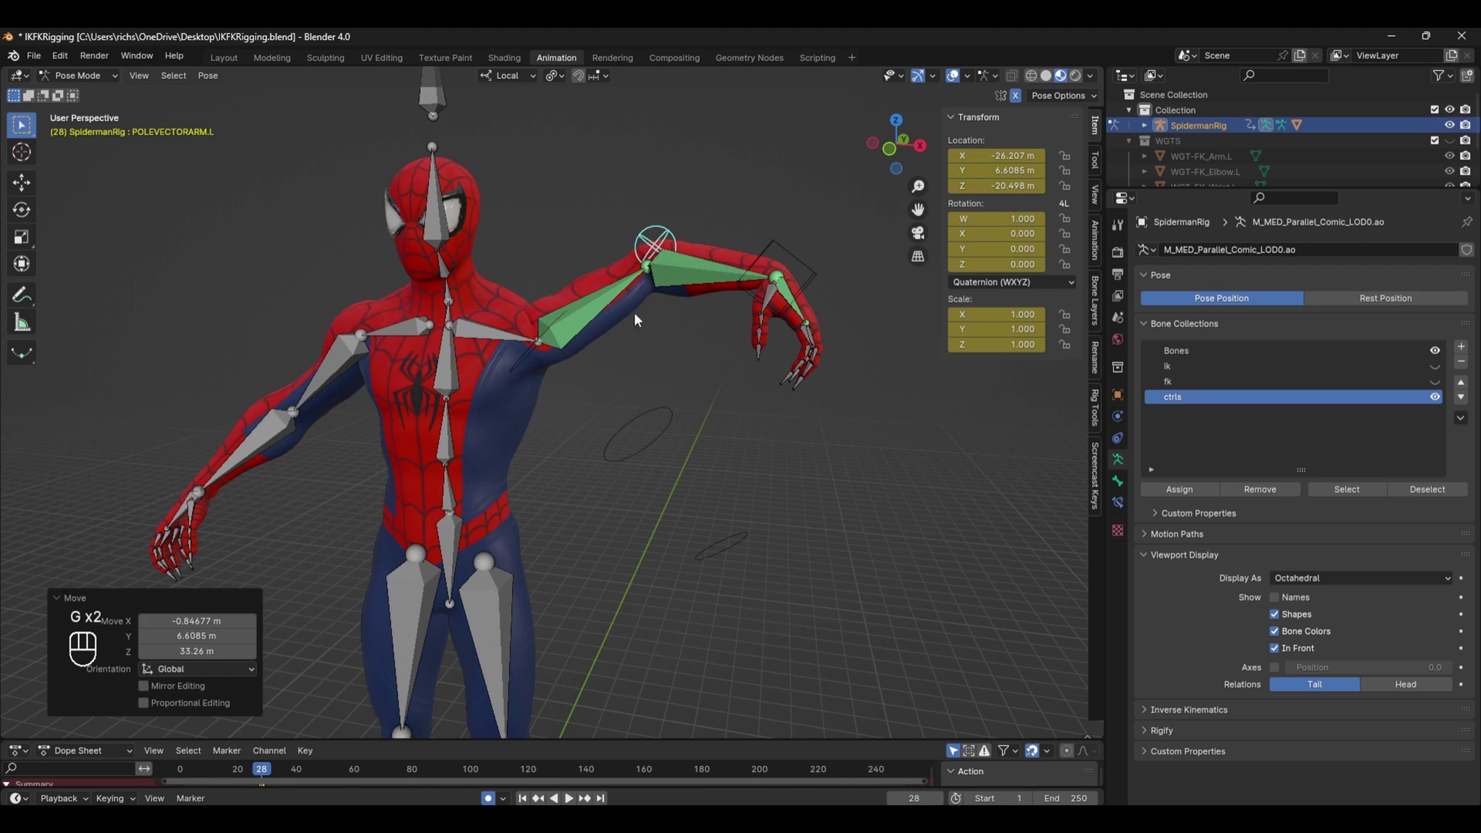
Try rotating the FK_Arm.L control at the left shoulder and undo the rotation.
{"action": "left_click", "coordinate": [549, 332]}
{"action": "left_click", "coordinate": [531, 354]}
{"action": "key", "text": "r"}
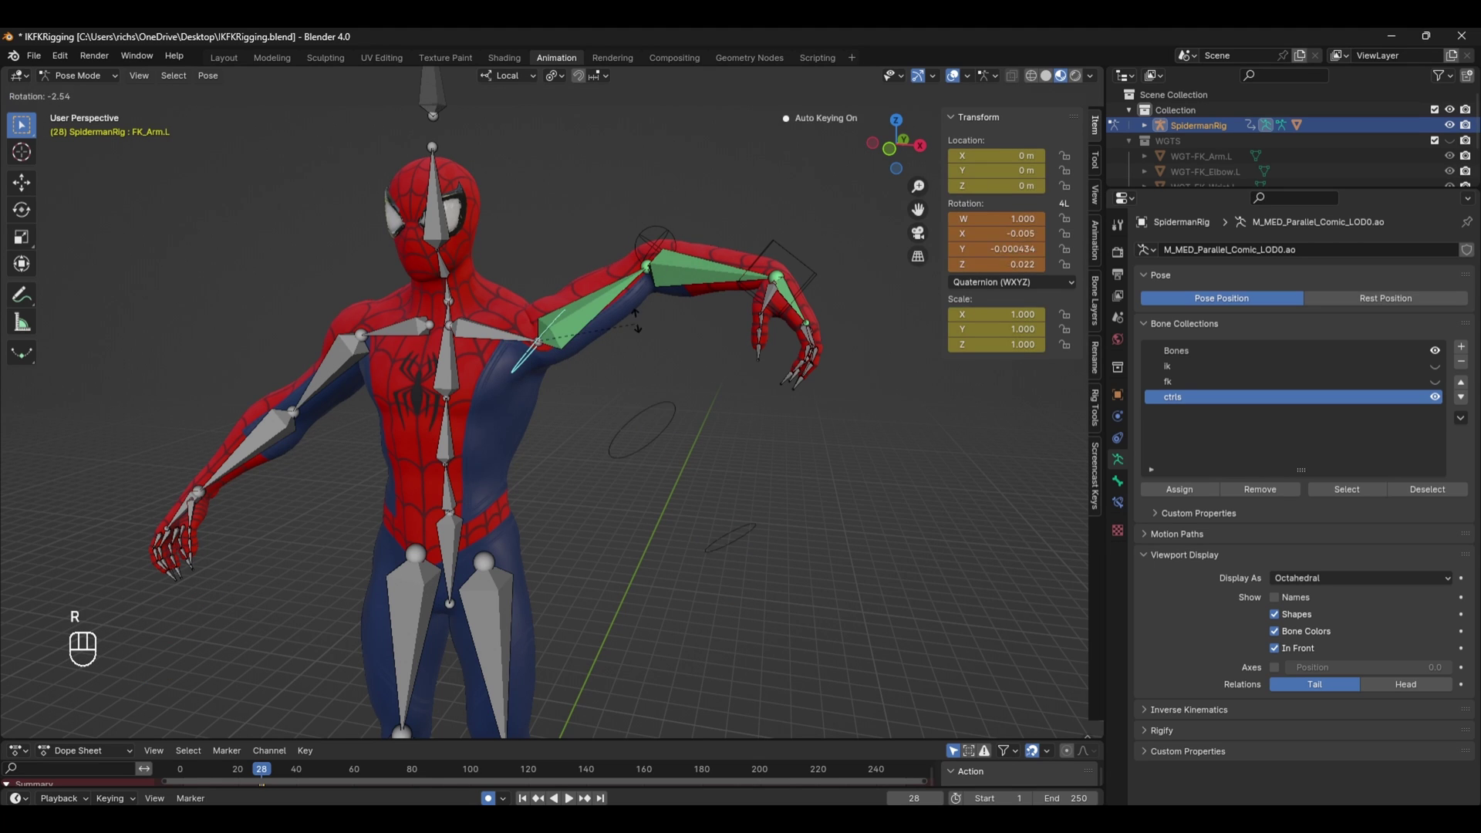
{"action": "left_click", "coordinate": [628, 319]}
{"action": "key", "text": "ctrl+z"}
Select the RIGPROPERTIES bone above the head and copy its L IK/FK ARM property as a new driver.
{"action": "left_click", "coordinate": [432, 111]}
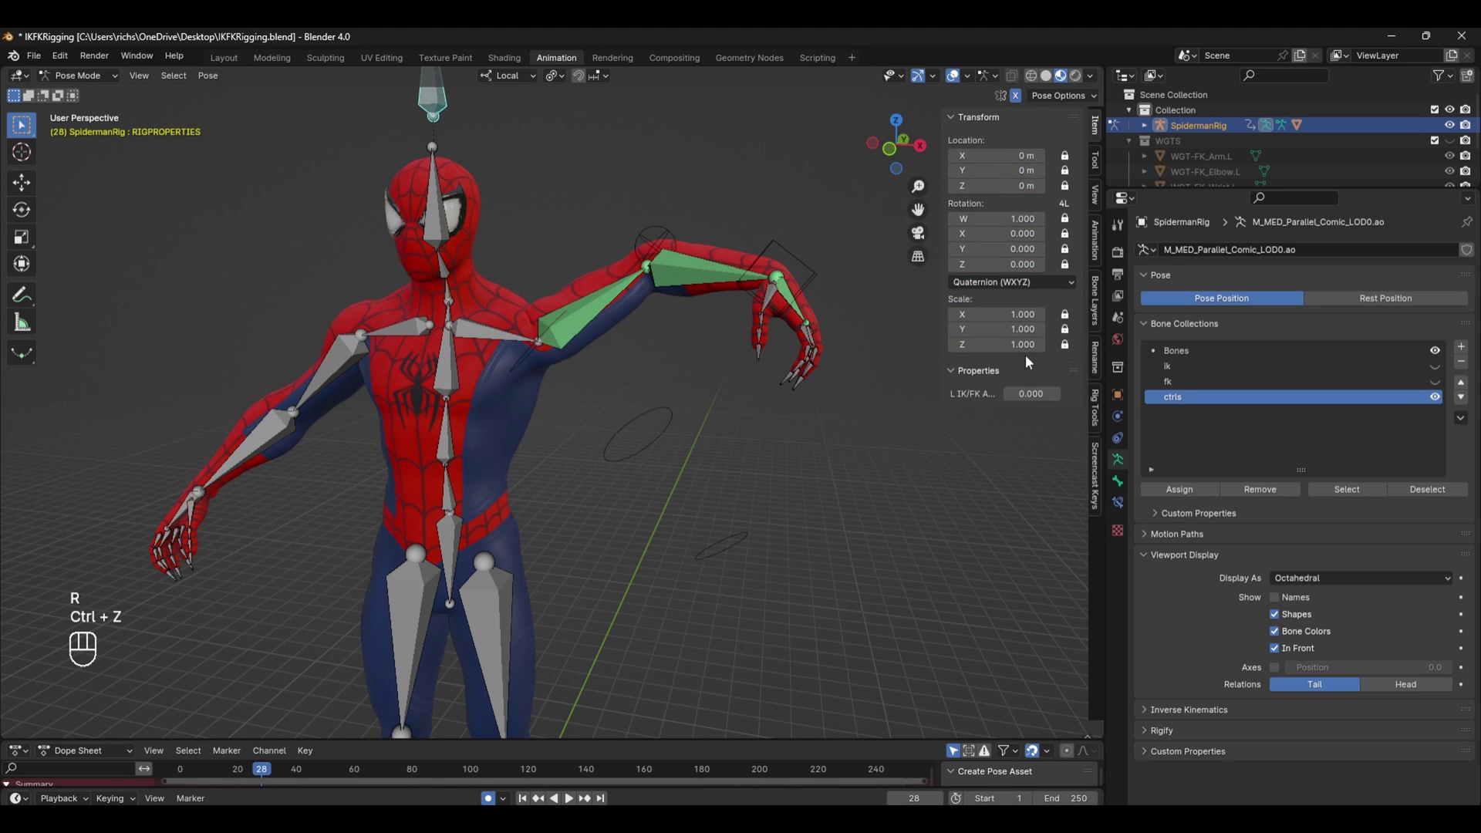
{"action": "right_click", "coordinate": [1028, 394]}
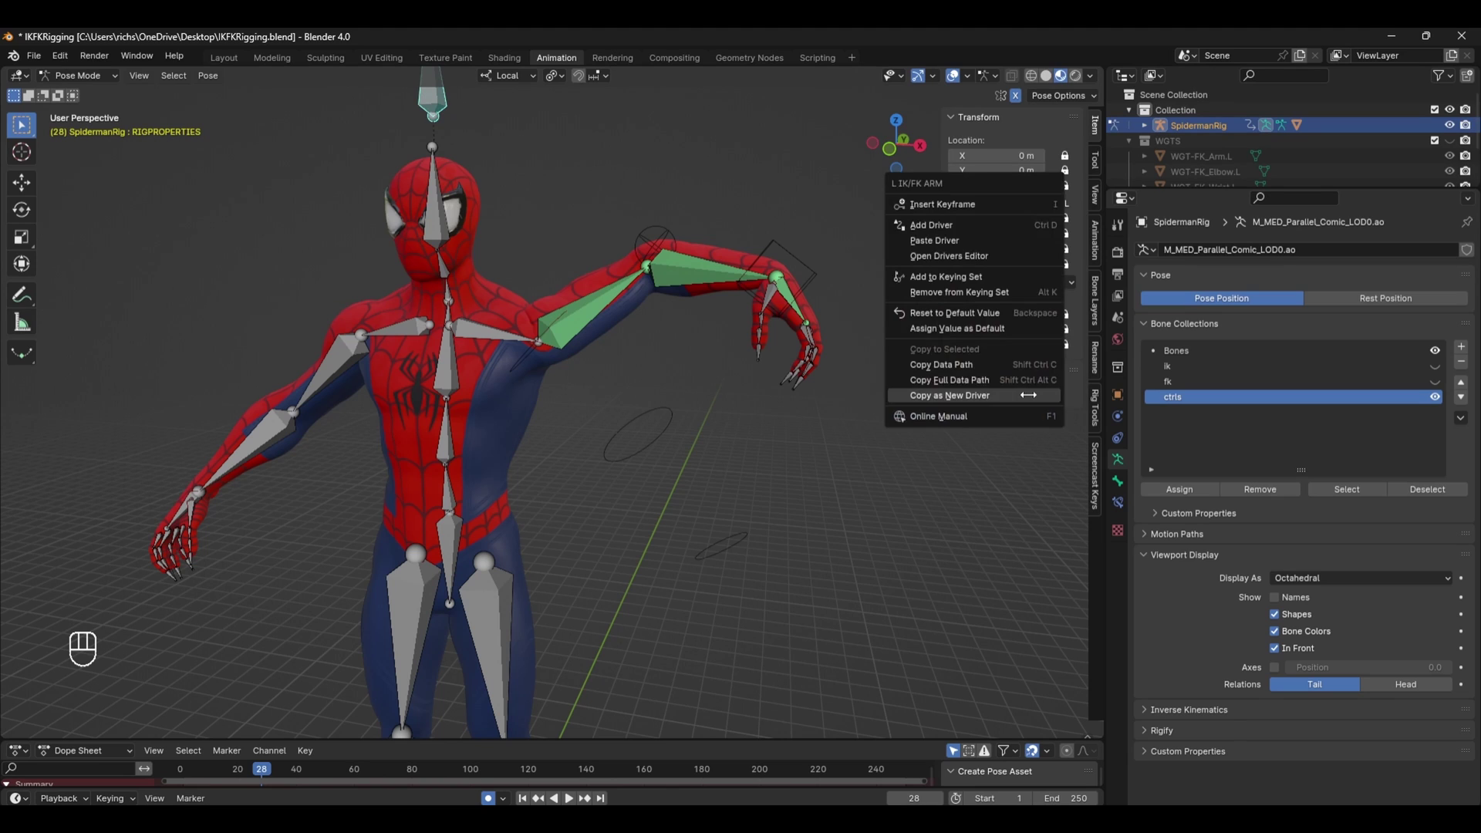
{"action": "left_click_drag", "start_coordinate": [1031, 394], "coordinate": [918, 394]}
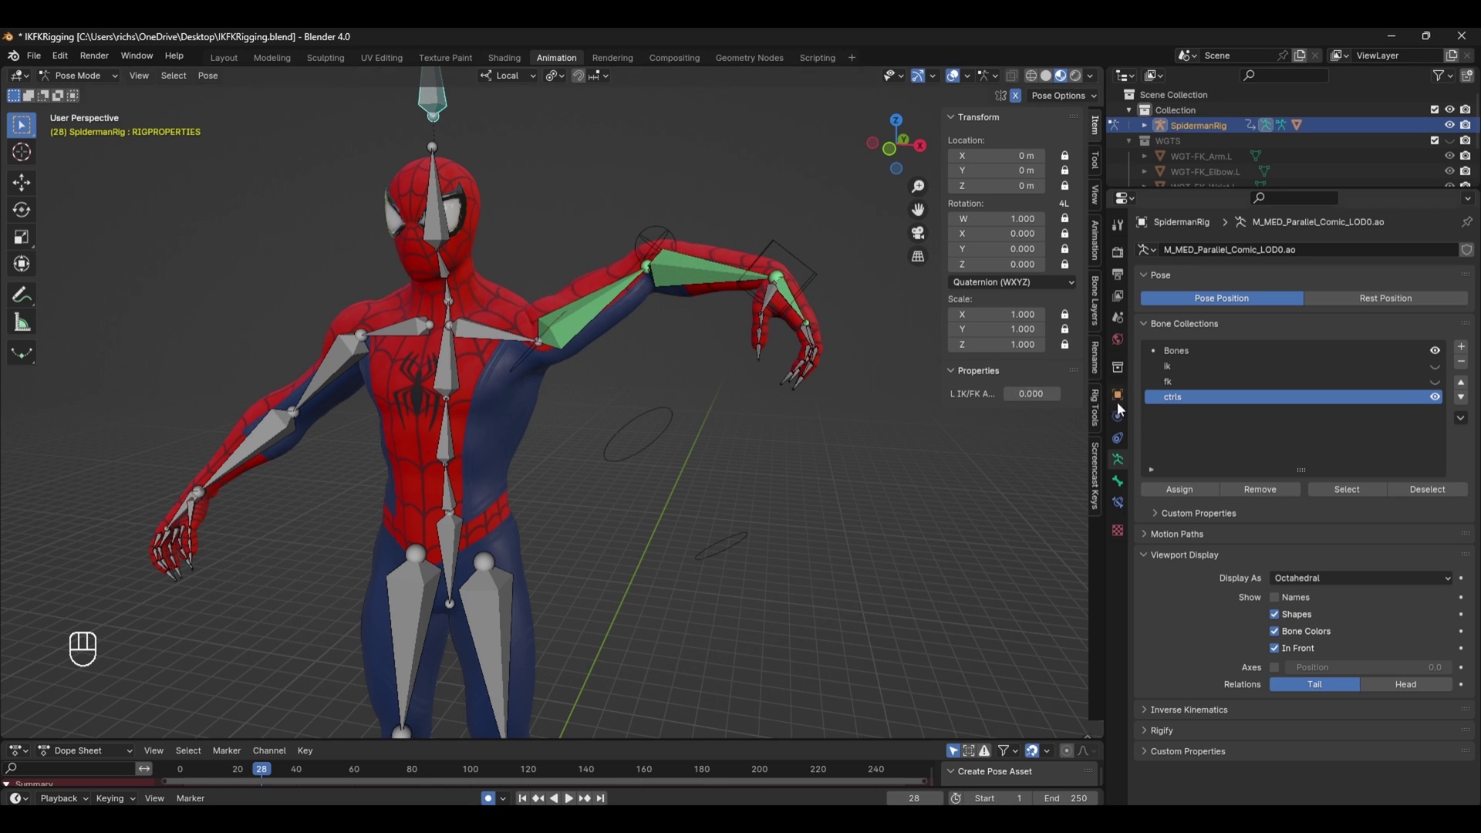
{"action": "right_click", "coordinate": [1043, 393]}
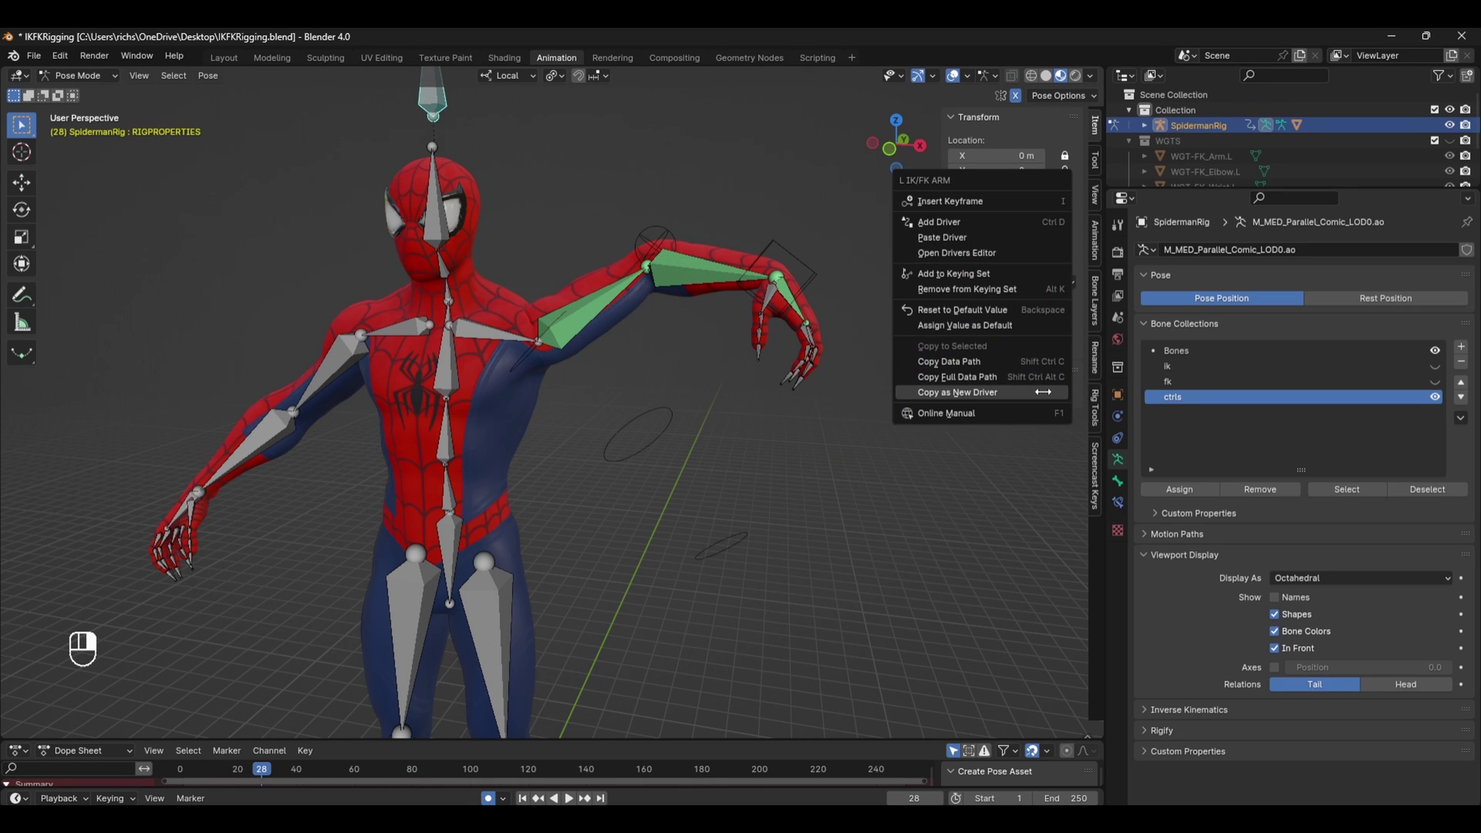
{"action": "left_click", "coordinate": [1042, 391]}
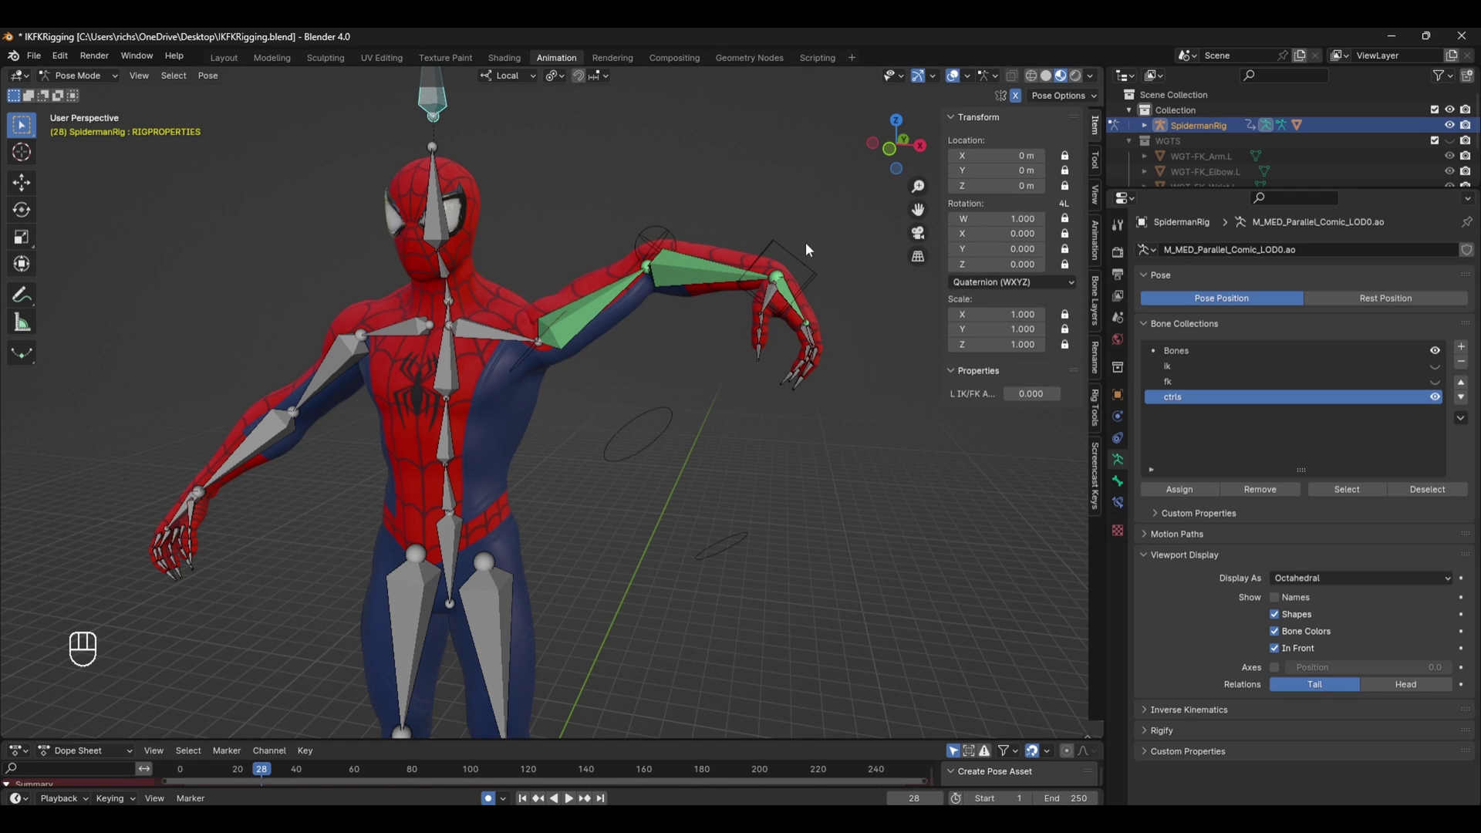
Paste the driver onto the Hide option of IK_CTRL and test it with L IK/FK ARM at 1.
{"action": "left_click", "coordinate": [813, 275]}
{"action": "left_click", "coordinate": [1114, 473]}
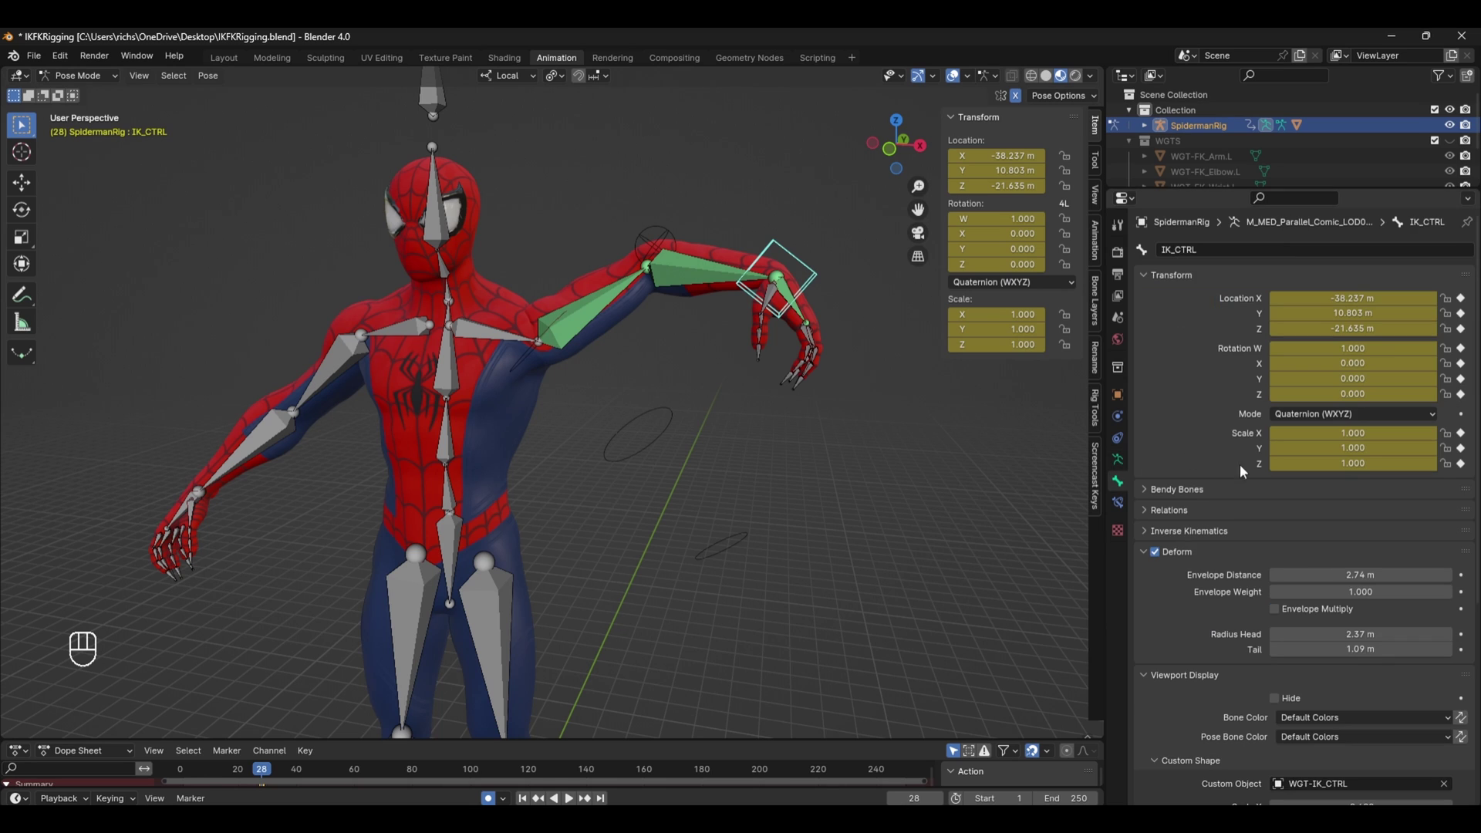
{"action": "scroll", "coordinate": [1255, 510], "scroll_direction": "down", "scroll_amount": 4}
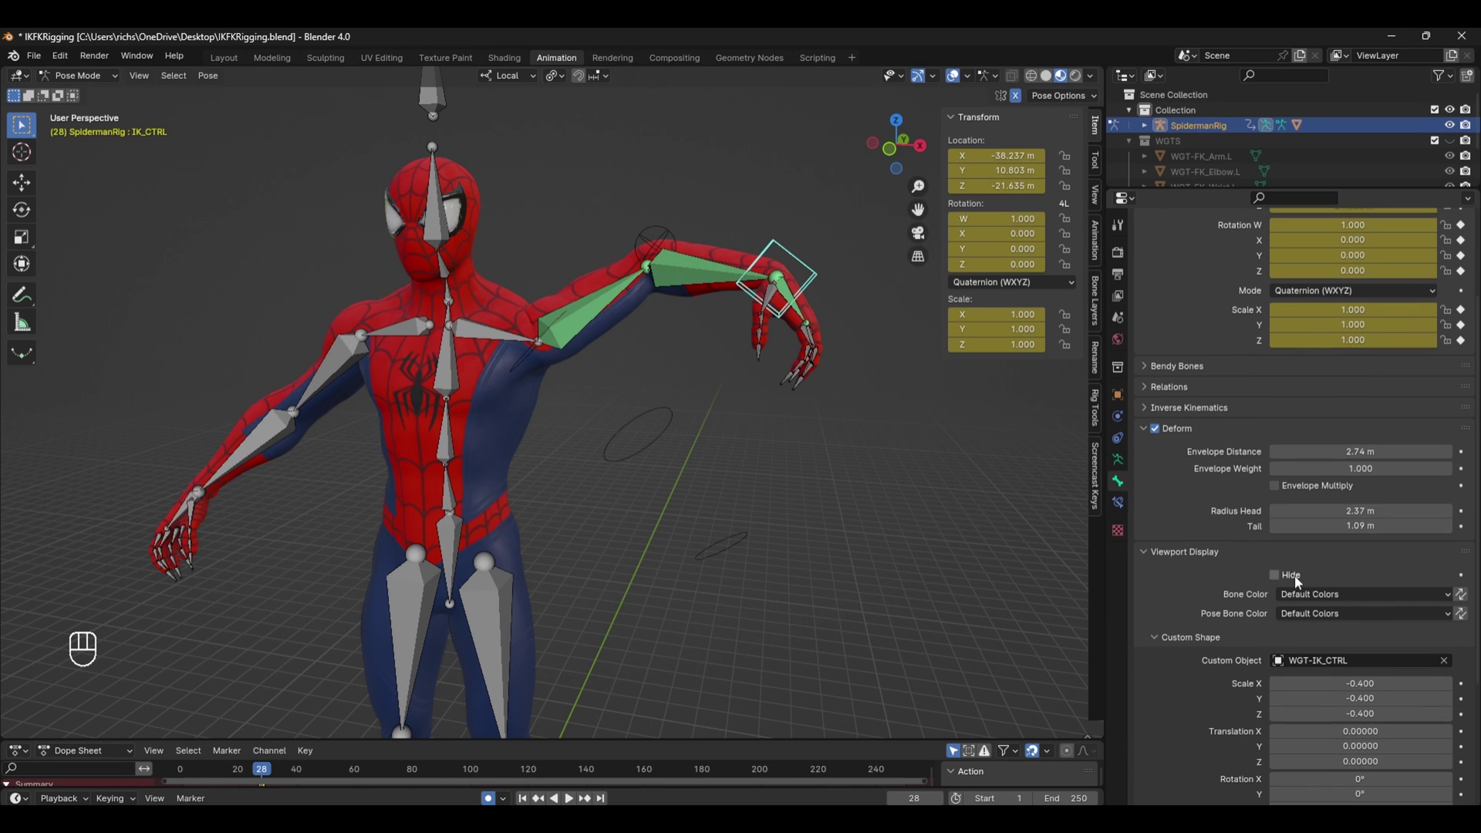
{"action": "right_click", "coordinate": [1297, 582]}
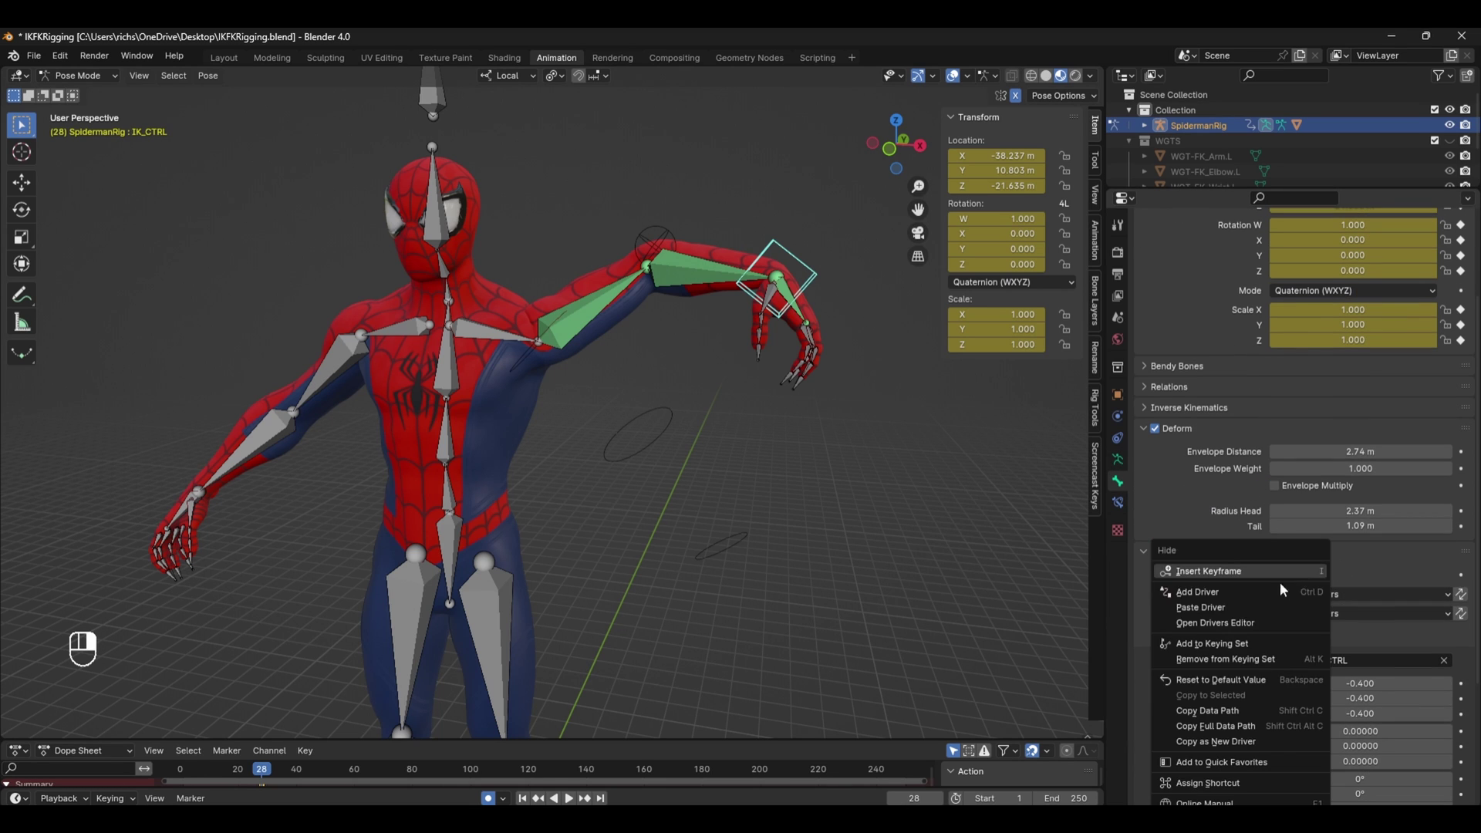
{"action": "left_click", "coordinate": [1236, 608]}
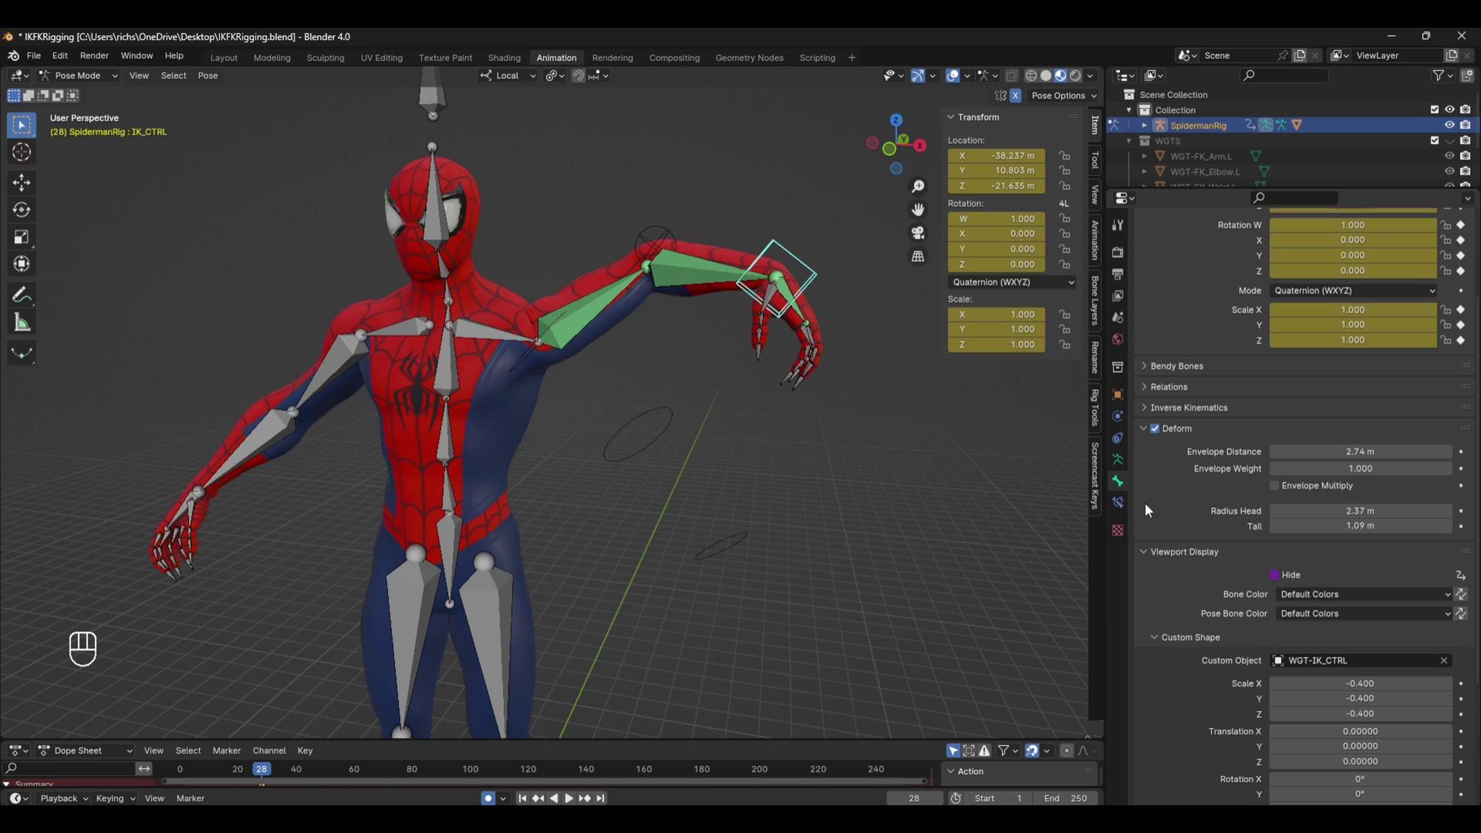
{"action": "left_click", "coordinate": [434, 107]}
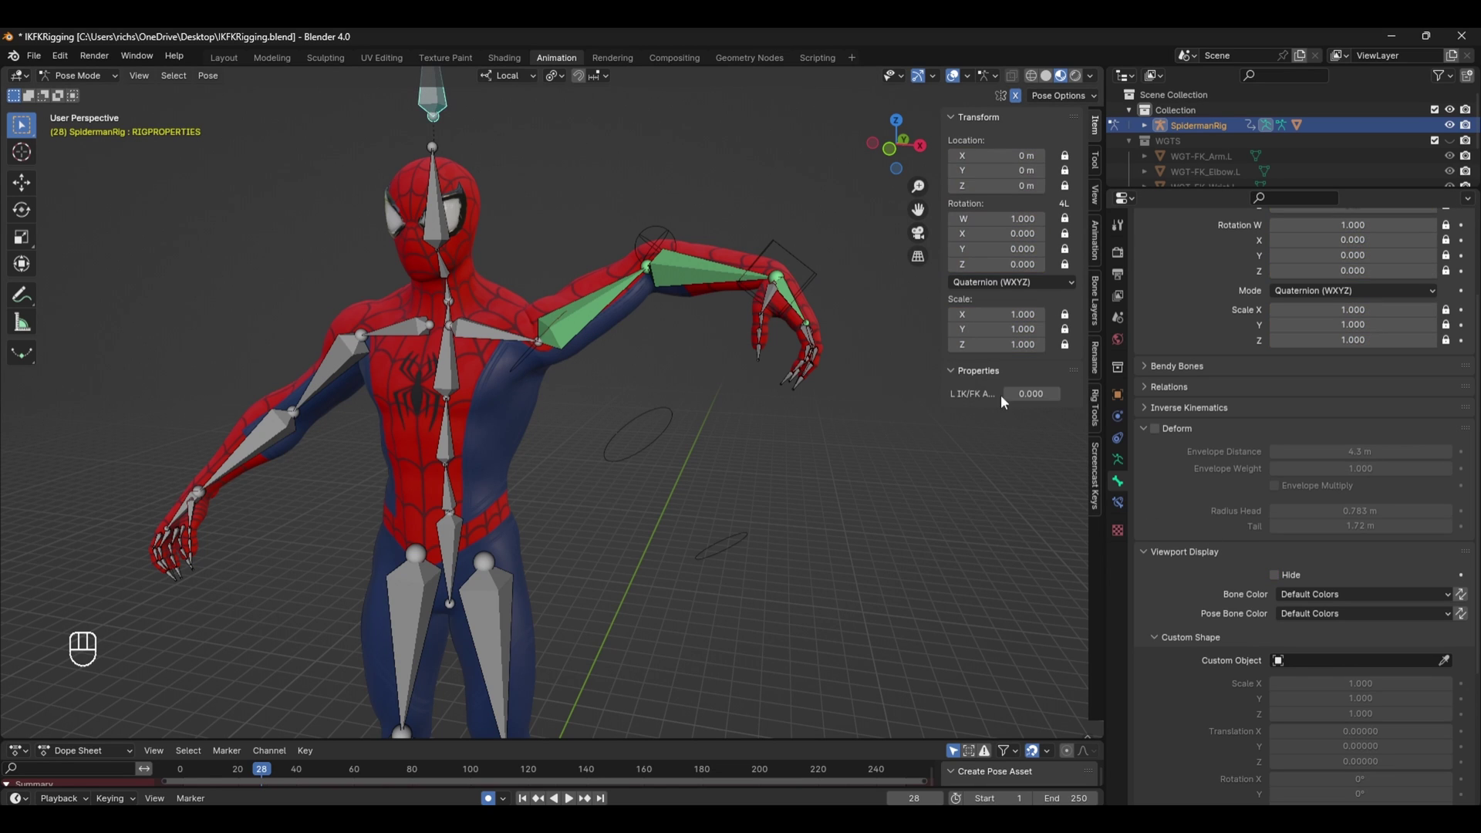
{"action": "left_click_drag", "start_coordinate": [1017, 394], "coordinate": [1296, 394]}
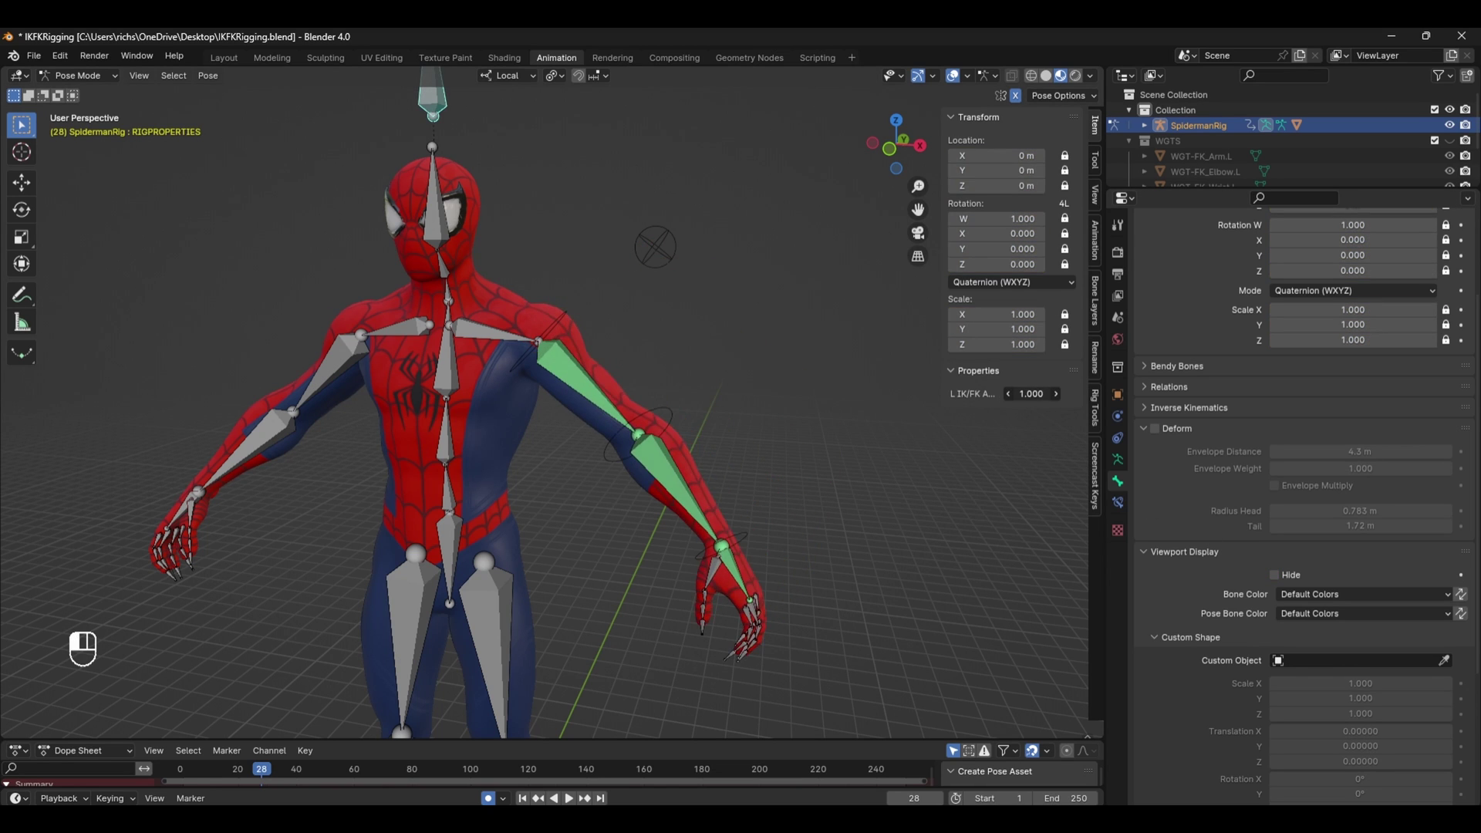
Paste the driver onto the Hide option of POLEVECTORARM.L and test it by changing L IK/FK ARM.
{"action": "left_click", "coordinate": [656, 247]}
{"action": "right_click", "coordinate": [1295, 580]}
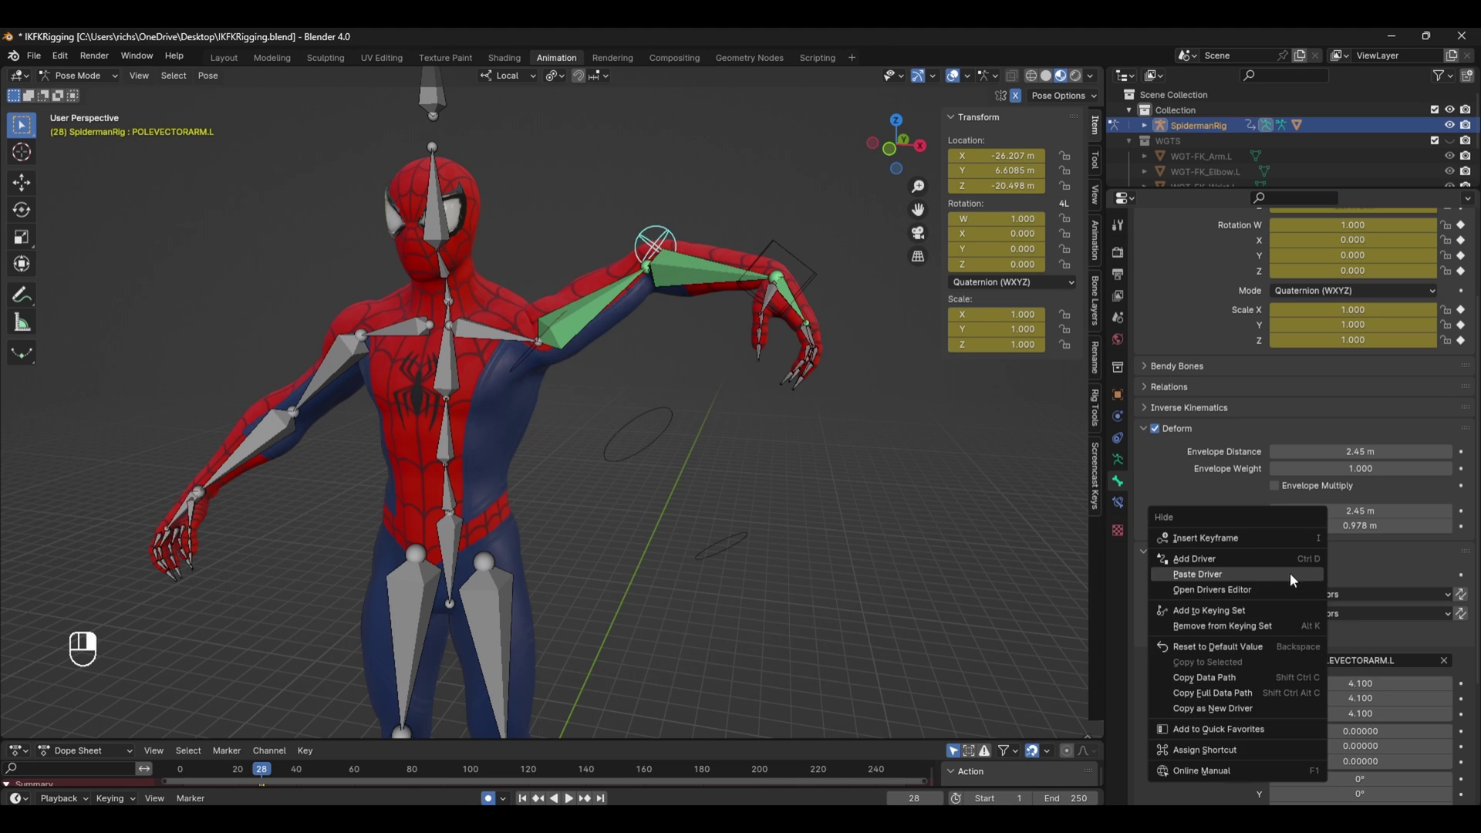
{"action": "left_click", "coordinate": [1294, 580]}
{"action": "left_click", "coordinate": [433, 108]}
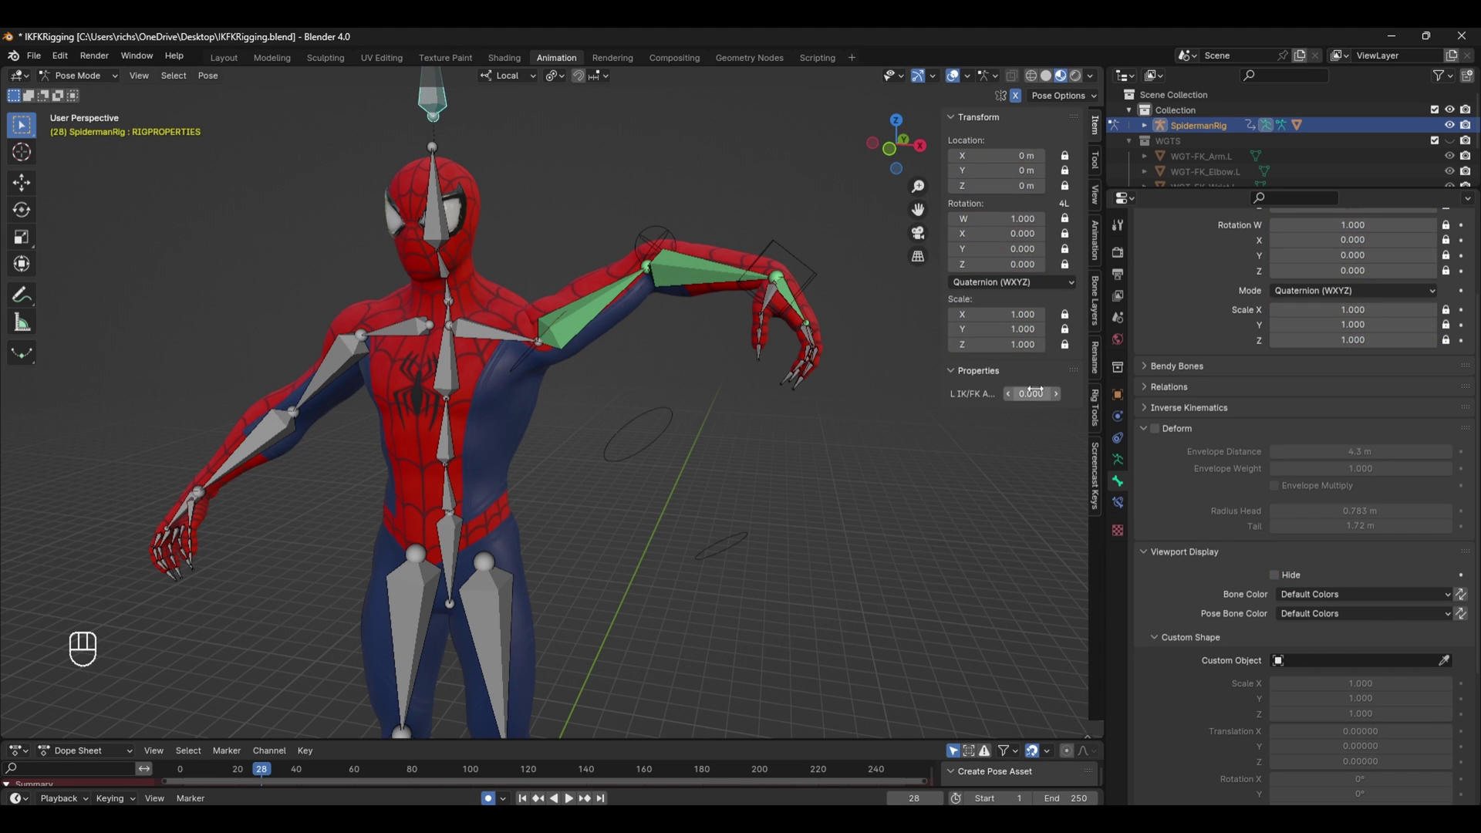
{"action": "left_click_drag", "start_coordinate": [1031, 393], "coordinate": [1058, 393]}
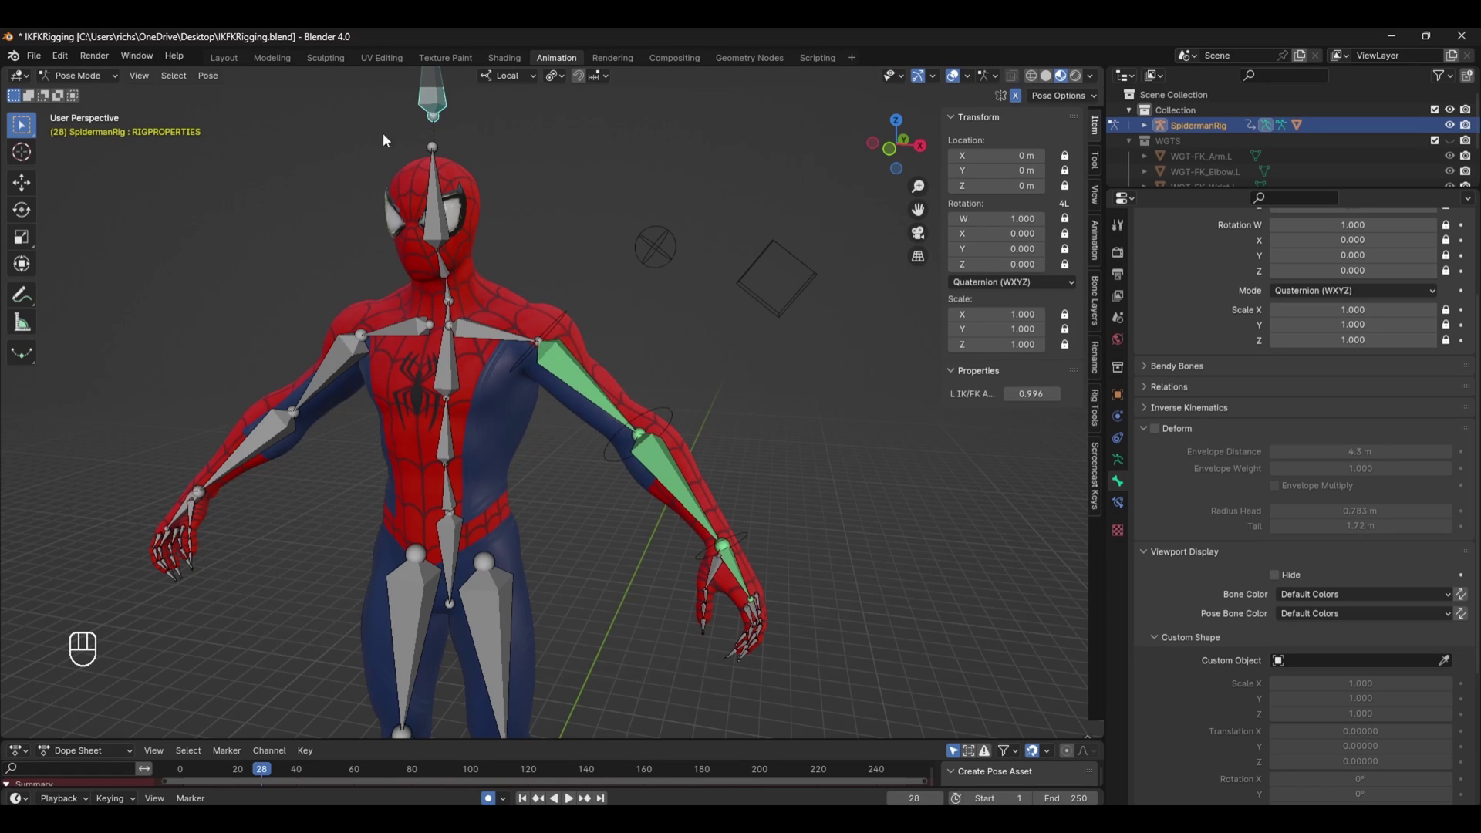
Paste the L IK/FK ARM driver onto the Hide option of FK_Arm.L and test it by lowering the property.
{"action": "right_click", "coordinate": [1031, 393]}
{"action": "left_click", "coordinate": [568, 317]}
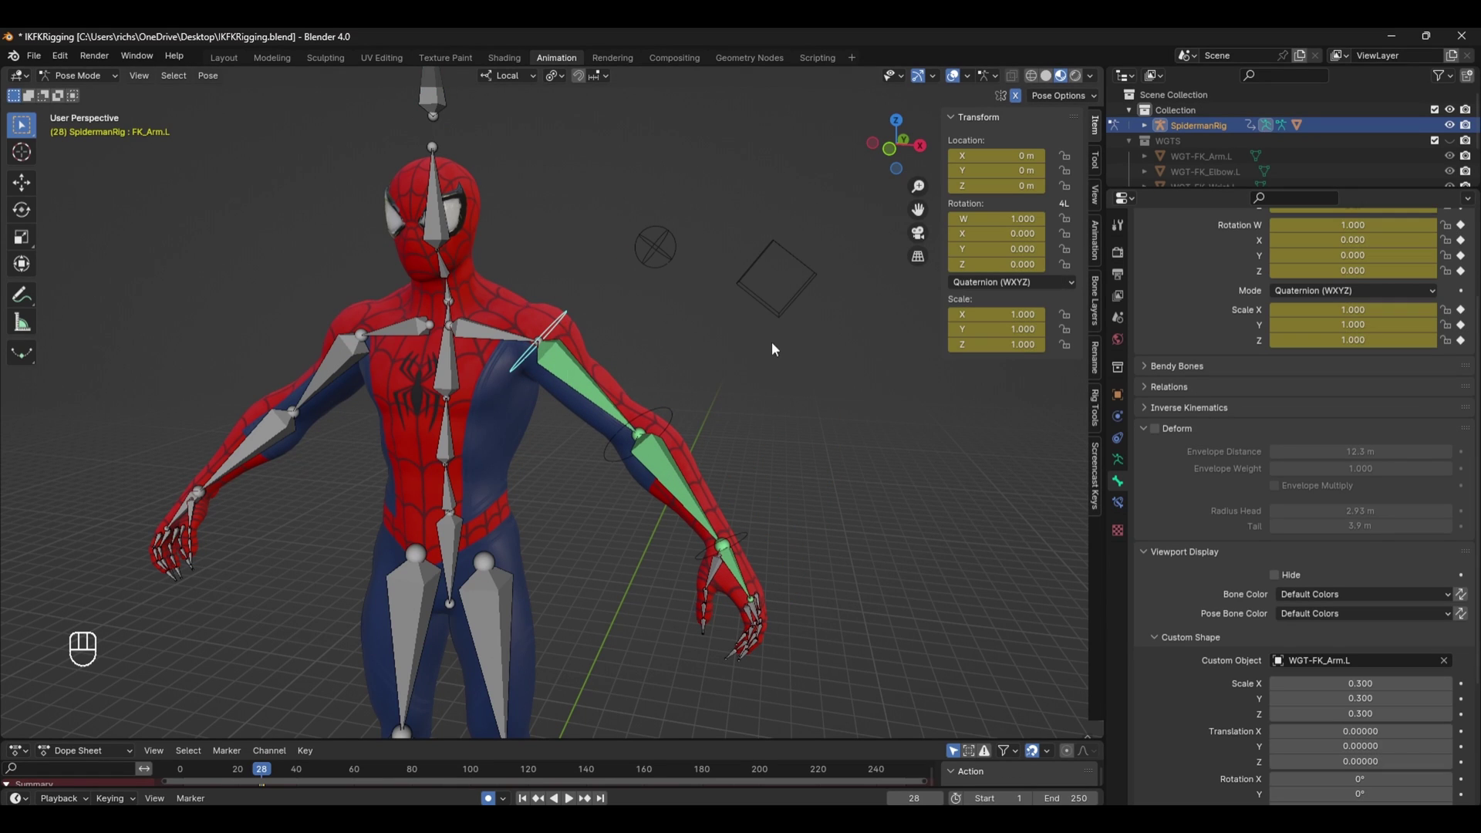
{"action": "right_click", "coordinate": [1297, 579]}
{"action": "left_click", "coordinate": [1299, 577]}
{"action": "left_click", "coordinate": [432, 102]}
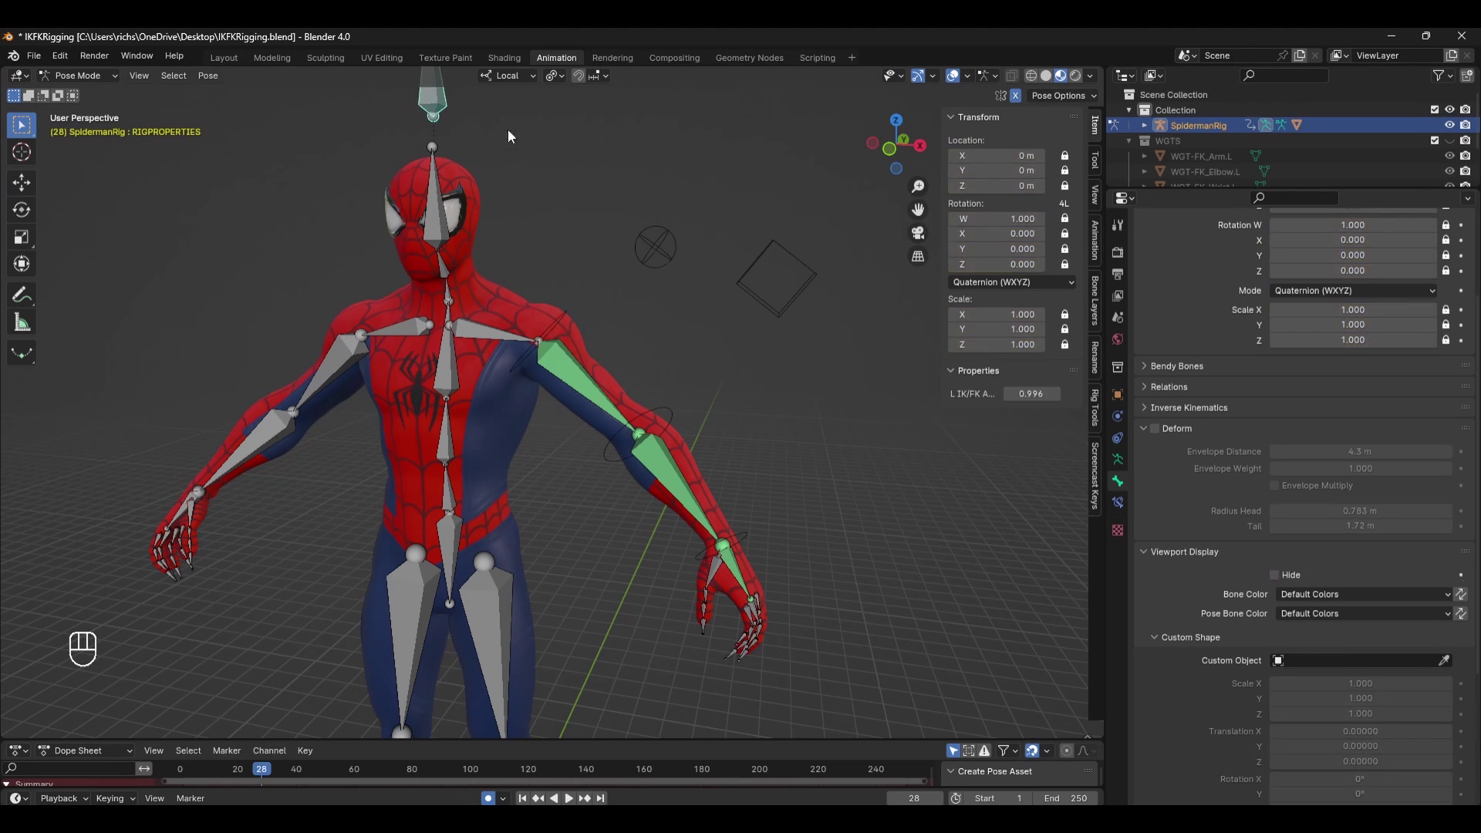
{"action": "left_click_drag", "start_coordinate": [1041, 393], "coordinate": [1008, 393]}
{"action": "left_click", "coordinate": [566, 313]}
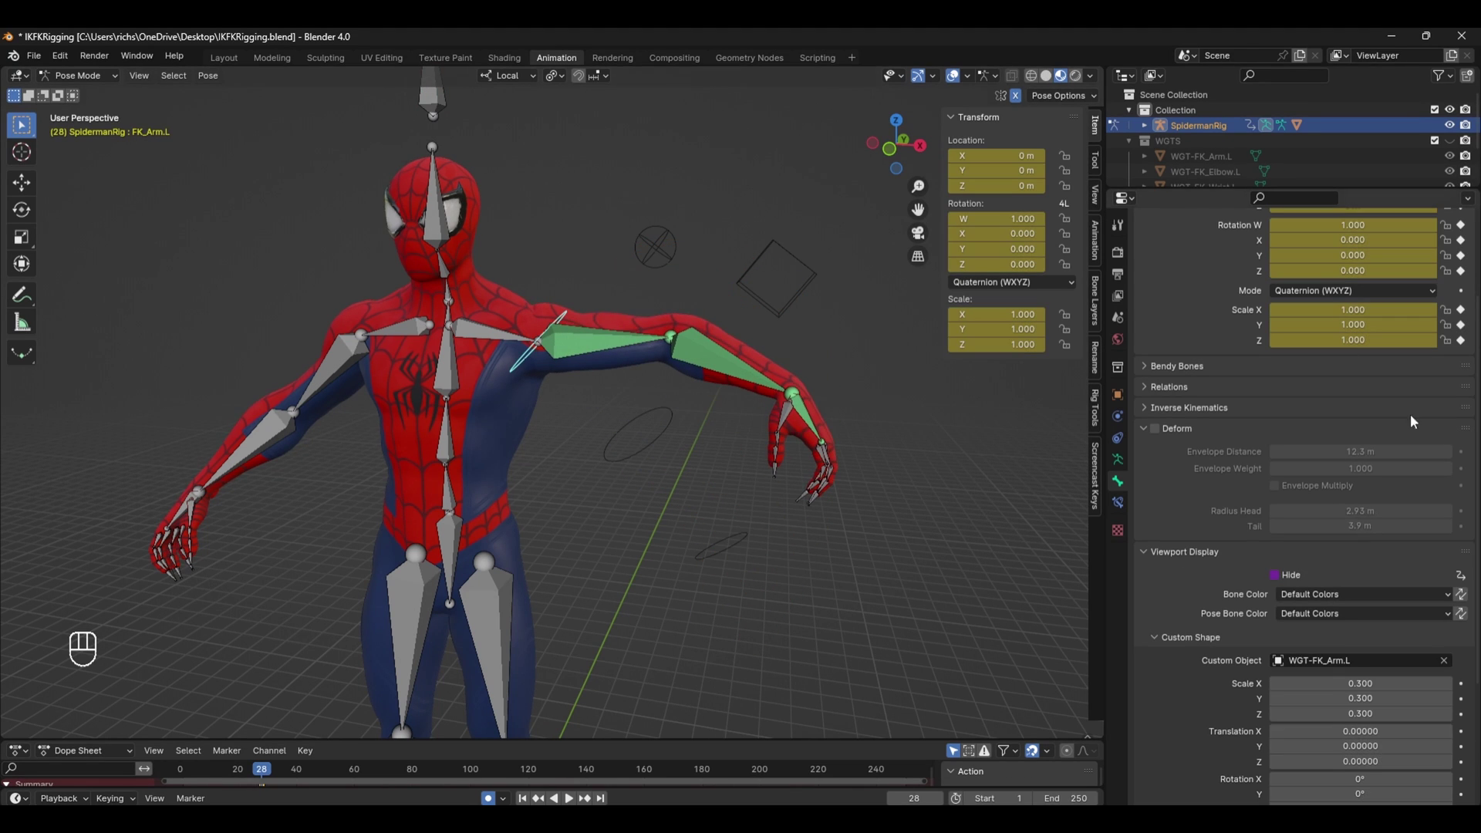
Change FK_Arm.L's Hide driver to a Scripted Expression, name its variable X, enter an expression inverting X, and test it with L IK/FK ARM.
{"action": "right_click", "coordinate": [1294, 572]}
{"action": "left_click", "coordinate": [1274, 569]}
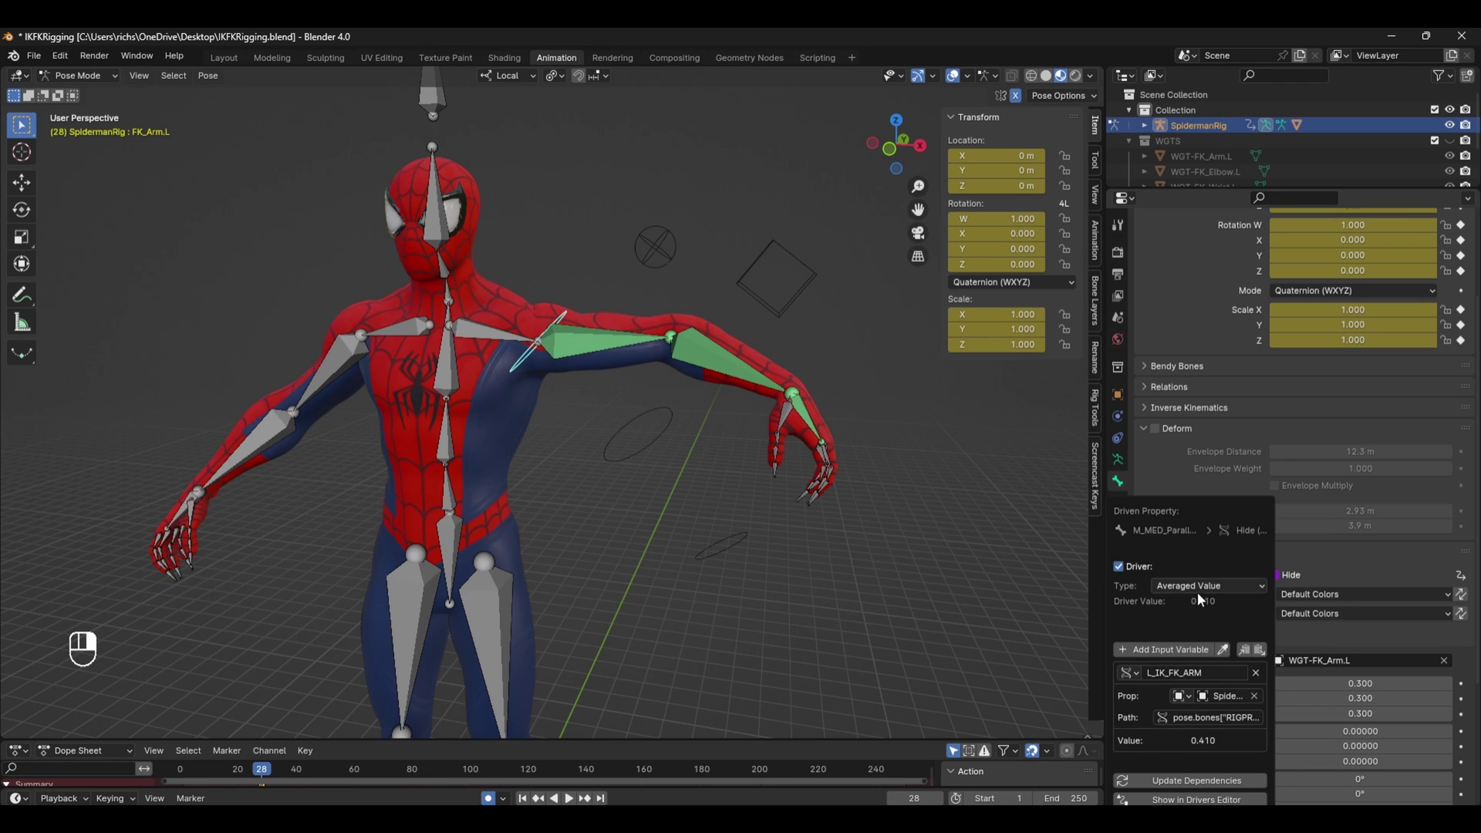
{"action": "left_click", "coordinate": [1229, 637]}
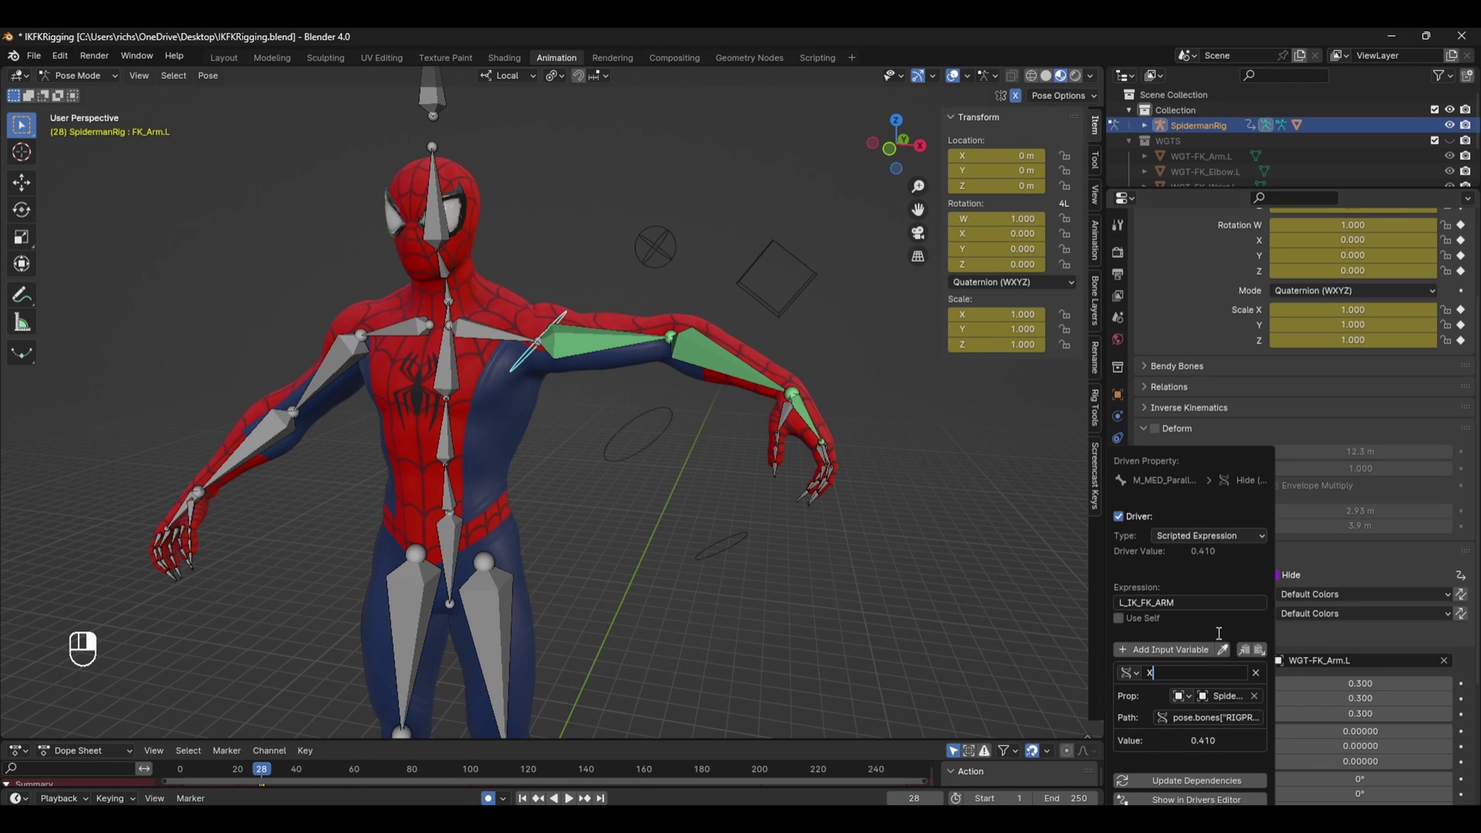
{"action": "key", "text": "Return"}
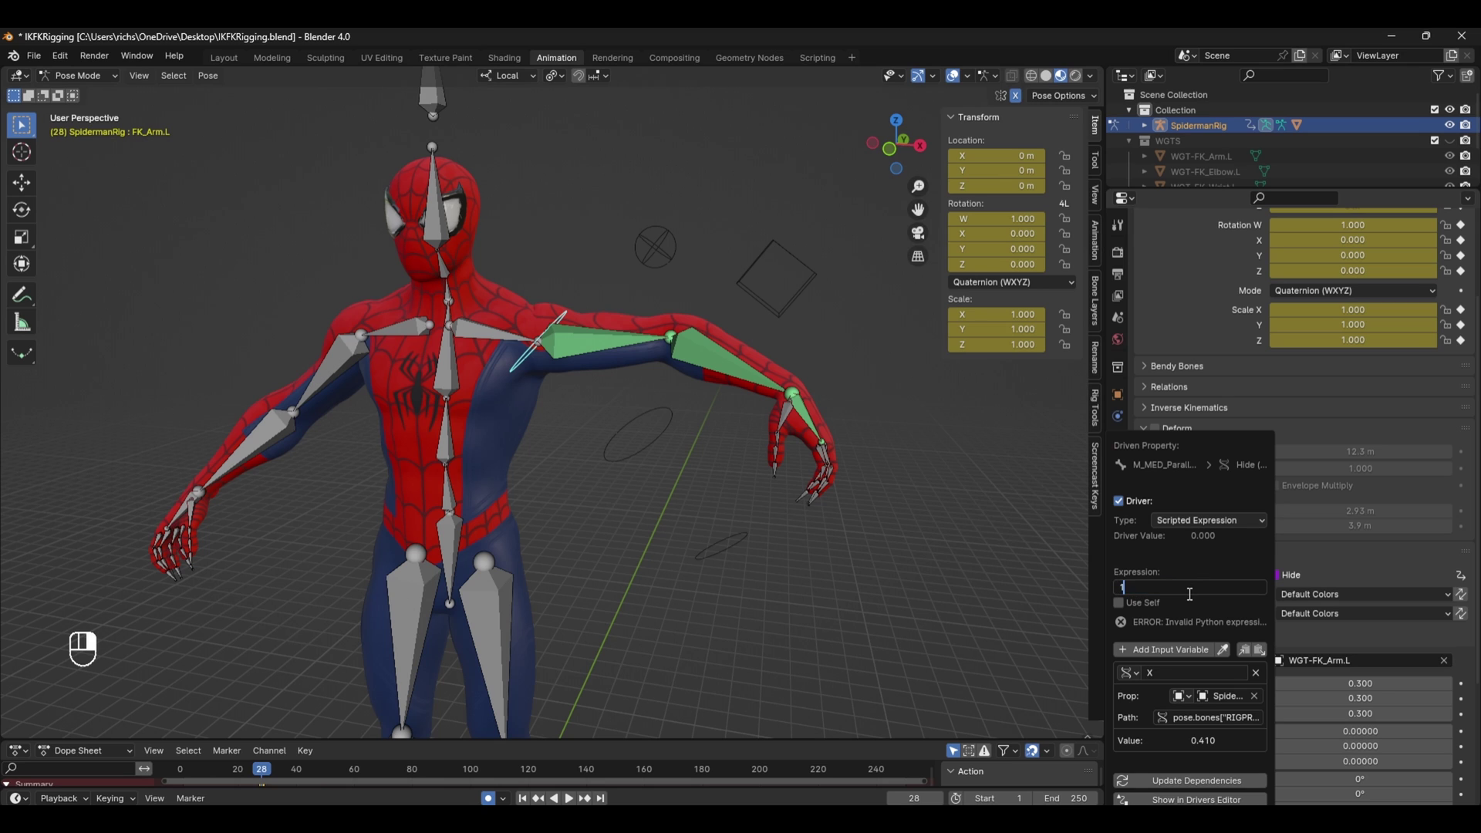
{"action": "key", "text": "Return"}
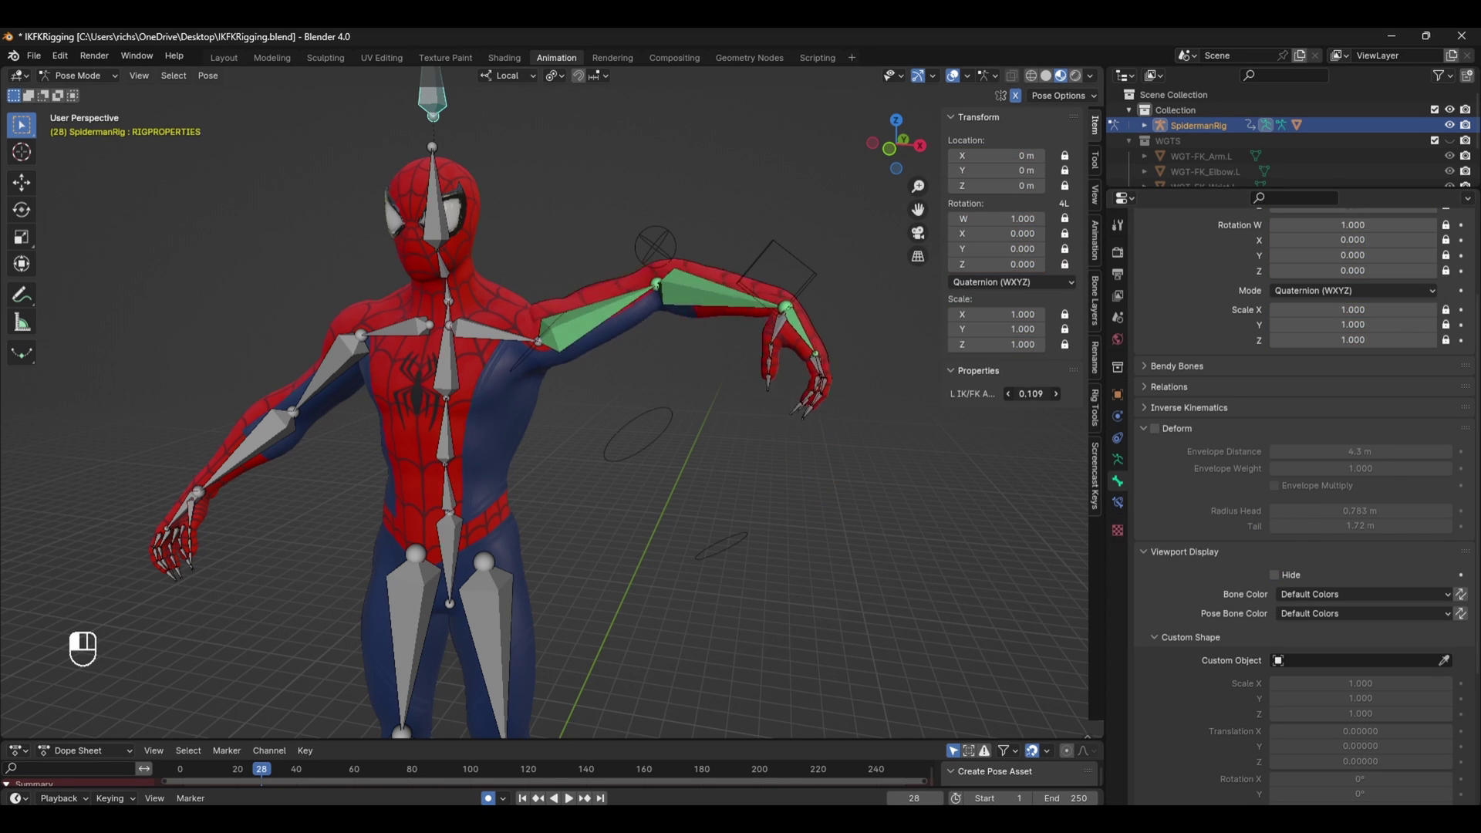
{"action": "left_click_drag", "start_coordinate": [1030, 394], "coordinate": [1085, 393]}
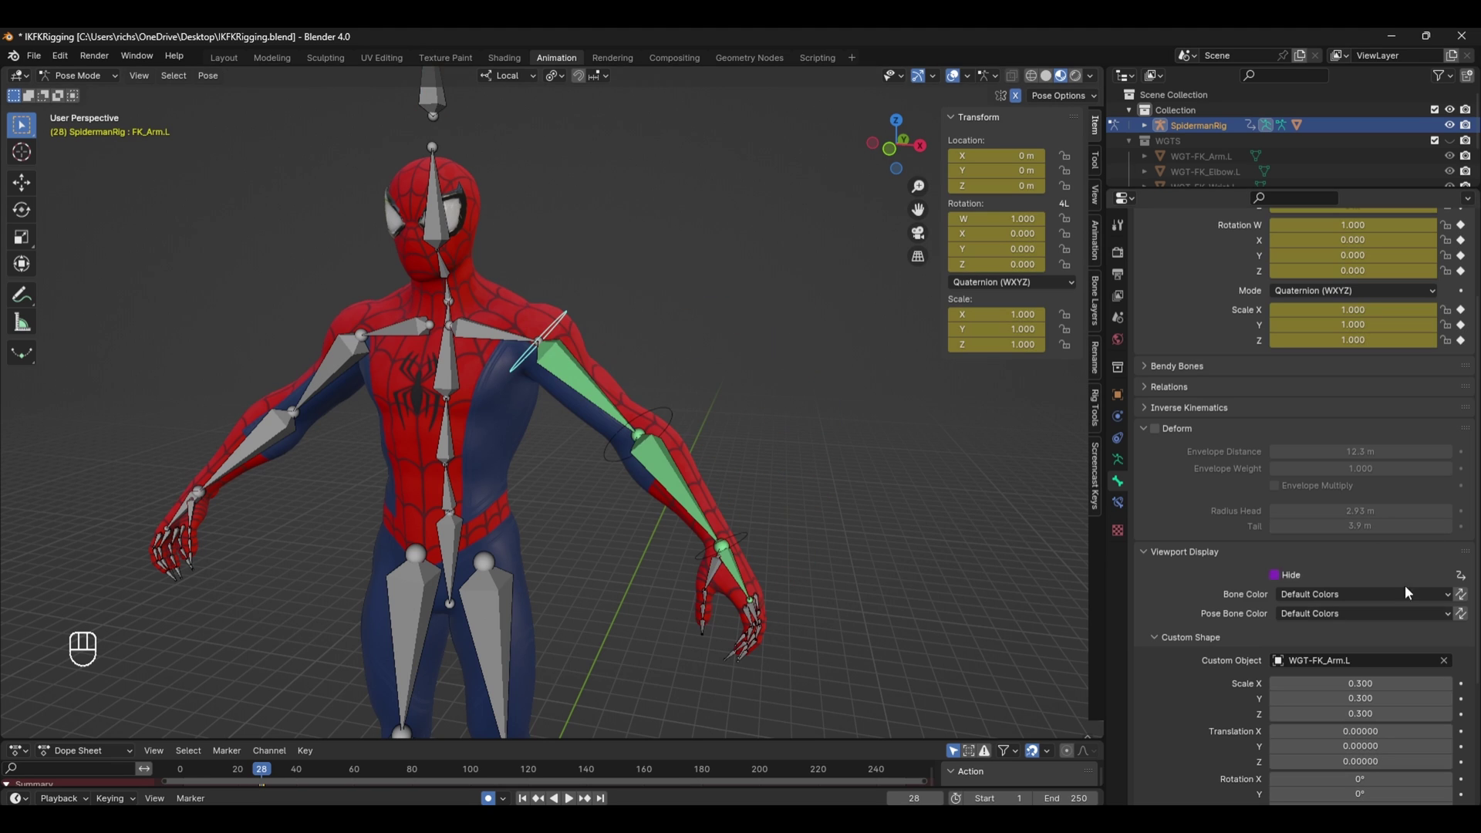
Copy FK_Arm.L's Hide driver onto the Hide options of FK_Elbow.L and FK_Wrist.L, and test L IK/FK ARM.
{"action": "right_click", "coordinate": [1294, 574]}
{"action": "left_click", "coordinate": [1280, 549]}
{"action": "left_click", "coordinate": [663, 417]}
{"action": "right_click", "coordinate": [1286, 580]}
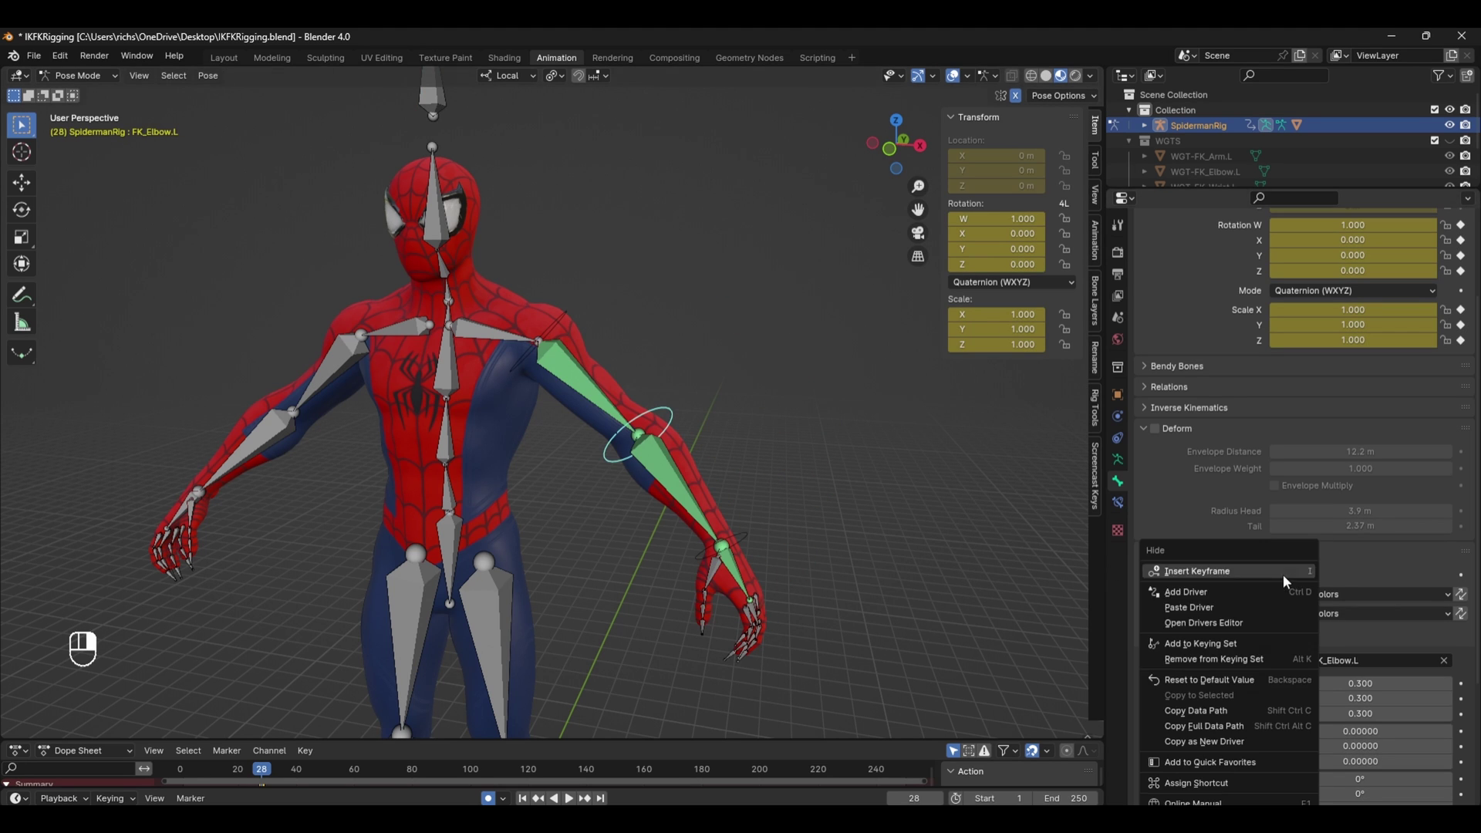
{"action": "left_click", "coordinate": [1250, 615]}
{"action": "left_click", "coordinate": [733, 544]}
{"action": "right_click", "coordinate": [1286, 580]}
{"action": "left_click", "coordinate": [1287, 584]}
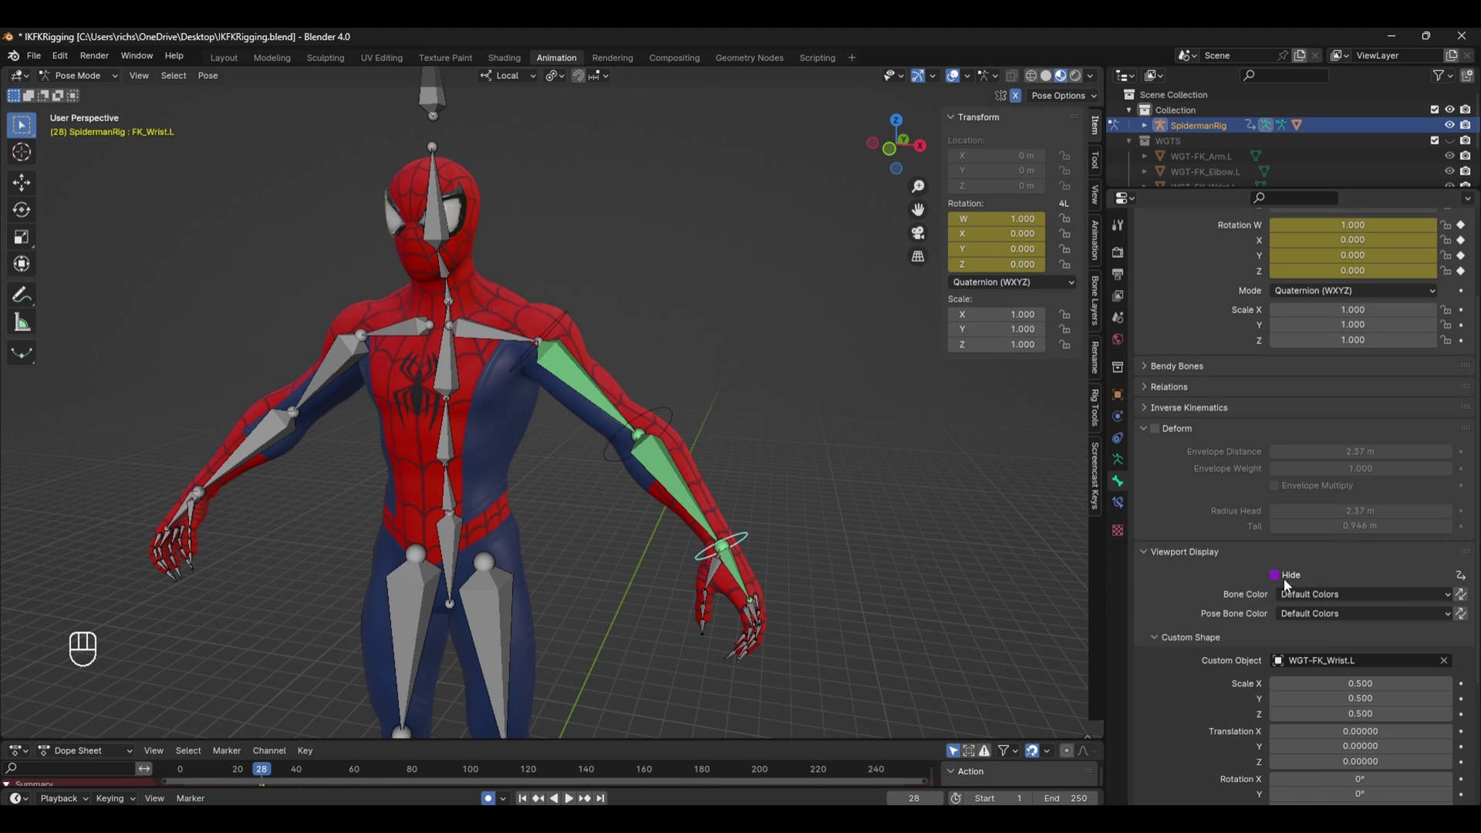
{"action": "left_click", "coordinate": [422, 128]}
{"action": "mouse_move", "coordinate": [1048, 394]}
{"action": "left_mouse_down"}
{"action": "mouse_move", "coordinate": [1018, 393]}
{"action": "mouse_move", "coordinate": [1037, 393]}
{"action": "left_mouse_up"}
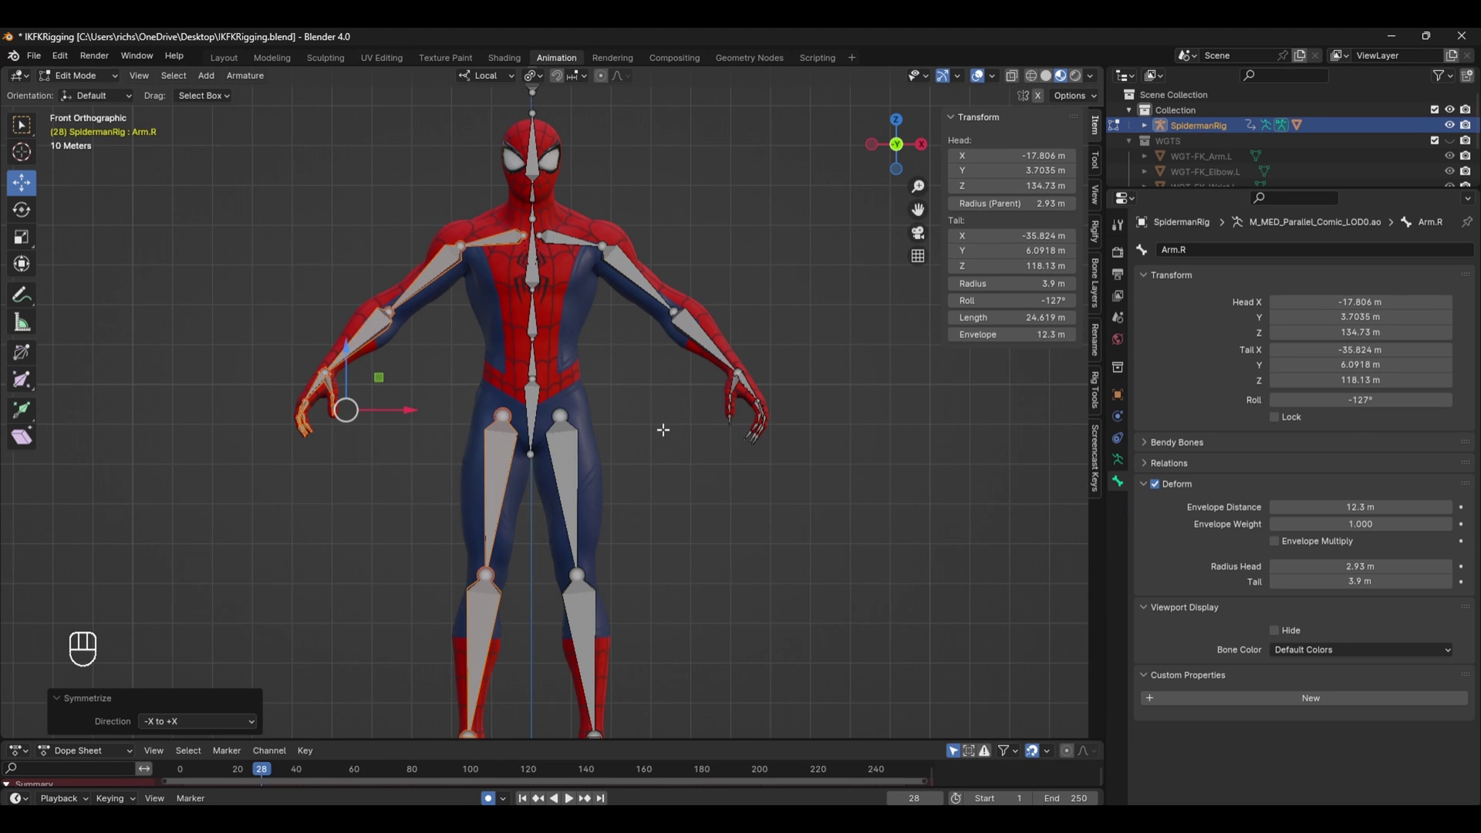
Switch the symmetrized rig to Pose Mode and raise the right hand by moving IK_CTRL.R.
{"action": "key", "text": "ctrl+Tab"}
{"action": "left_click", "coordinate": [785, 577]}
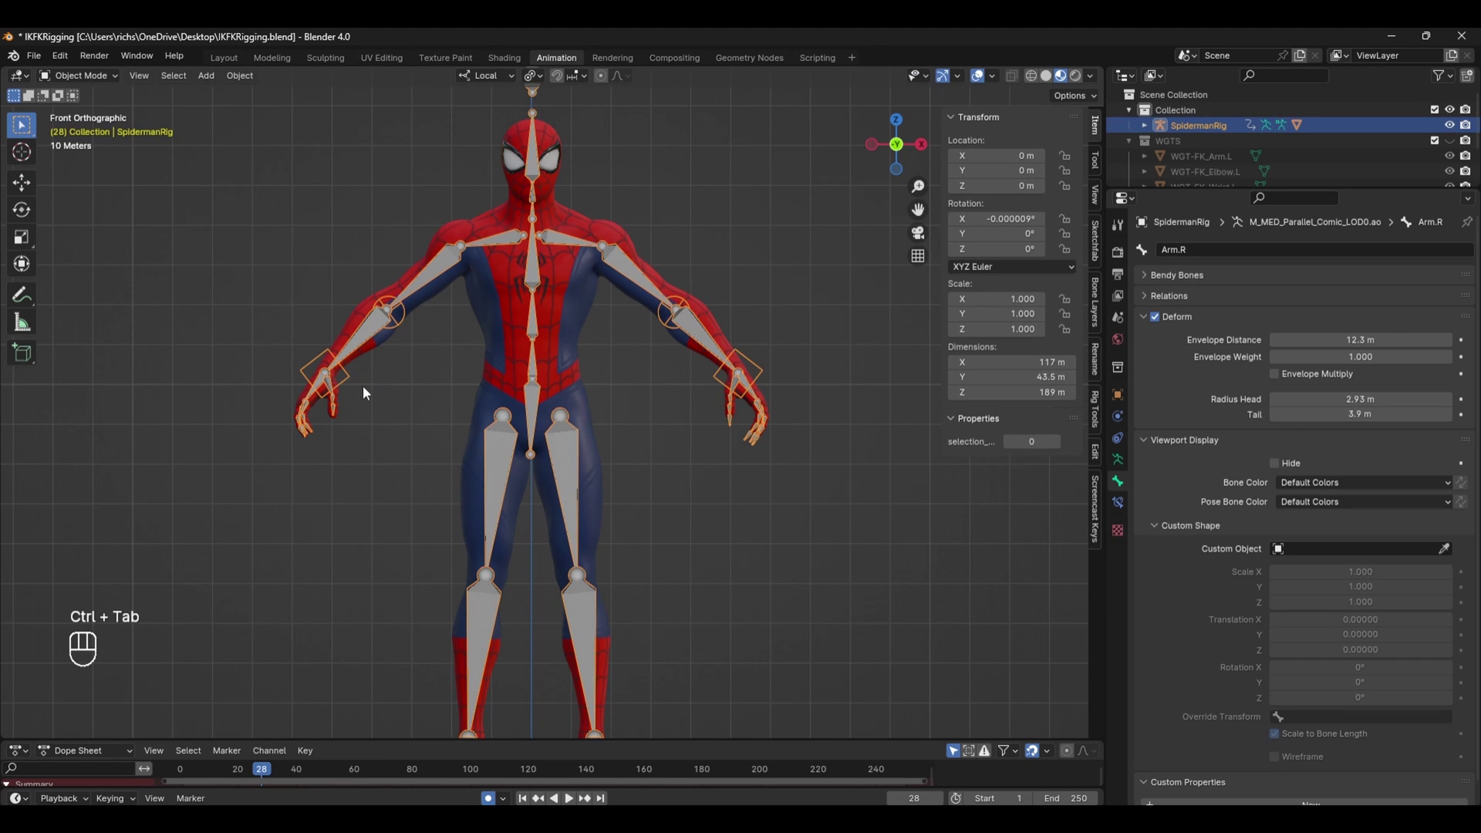
{"action": "key", "text": "Tab"}
{"action": "key", "text": "ctrl+Tab"}
{"action": "left_click", "coordinate": [346, 391]}
{"action": "middle_click_drag", "start_coordinate": [451, 449], "coordinate": [533, 564], "text": "shift"}
{"action": "scroll", "coordinate": [534, 563], "scroll_direction": "up", "scroll_amount": 1}
{"action": "key", "text": "g"}
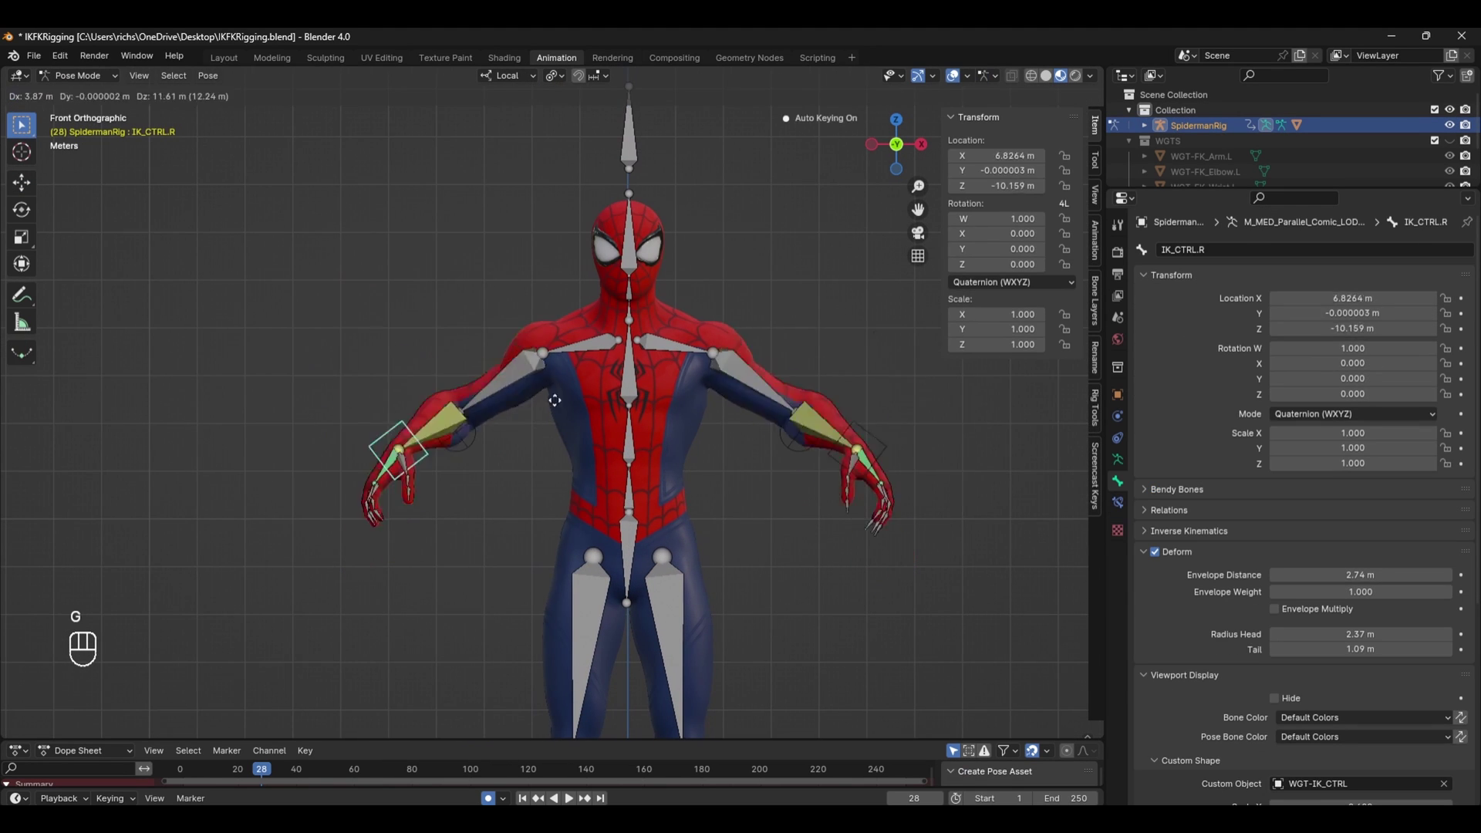
{"action": "left_click", "coordinate": [537, 420]}
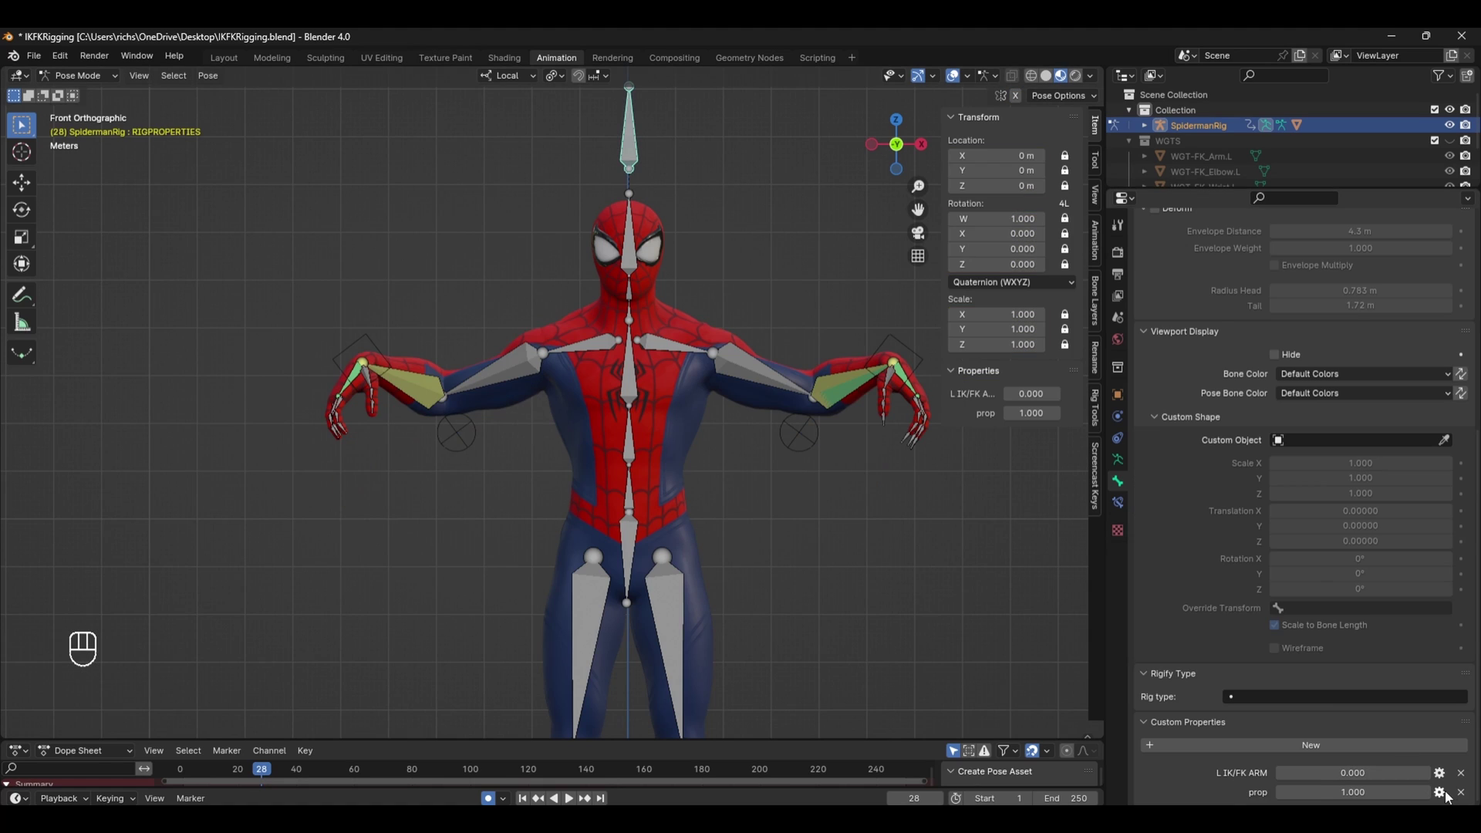
Open the settings of the custom property prop on RIGPROPERTIES and start editing its name.
{"action": "left_click", "coordinate": [1459, 773]}
{"action": "left_click", "coordinate": [1388, 585]}
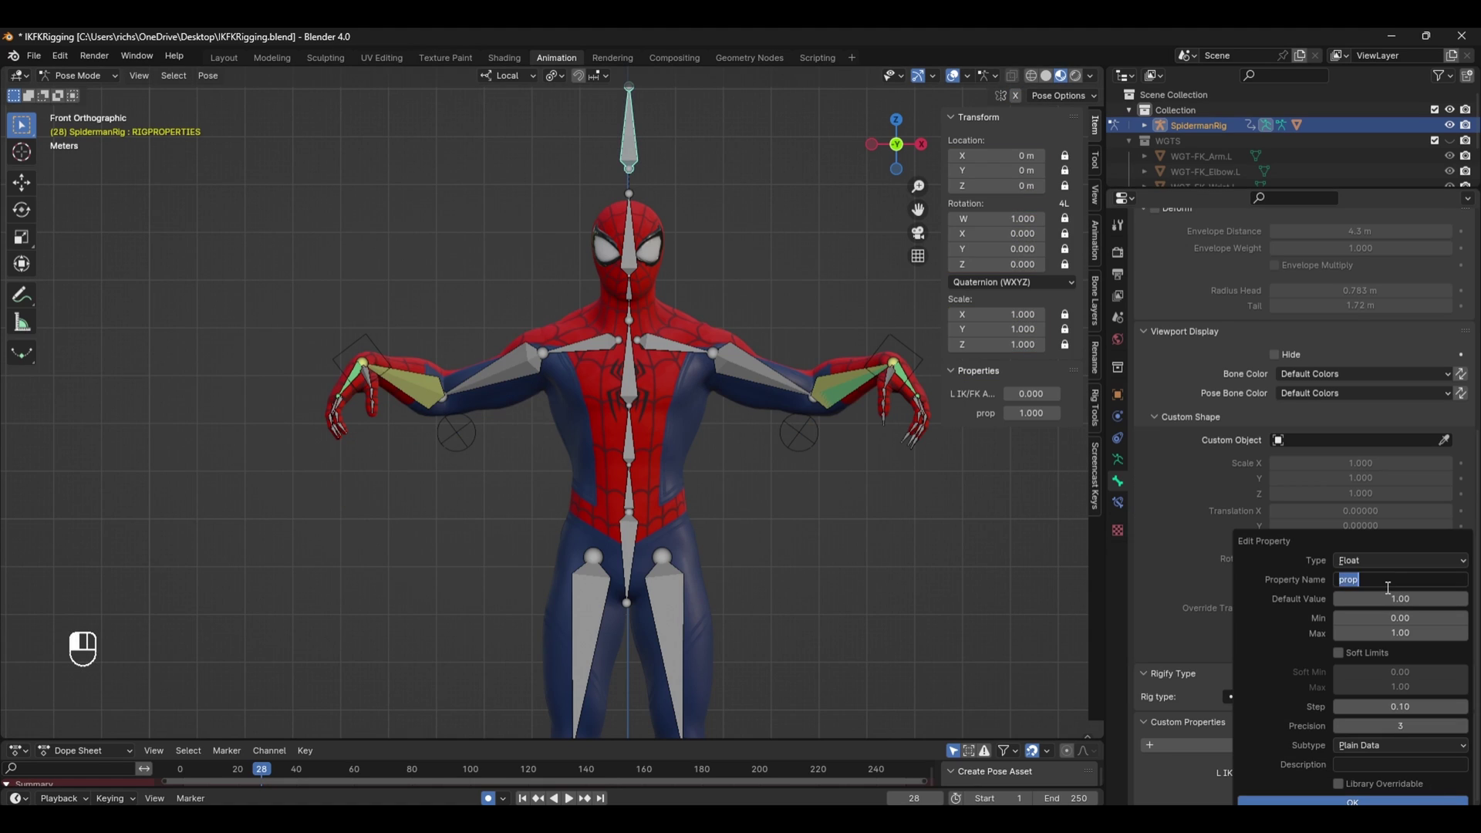